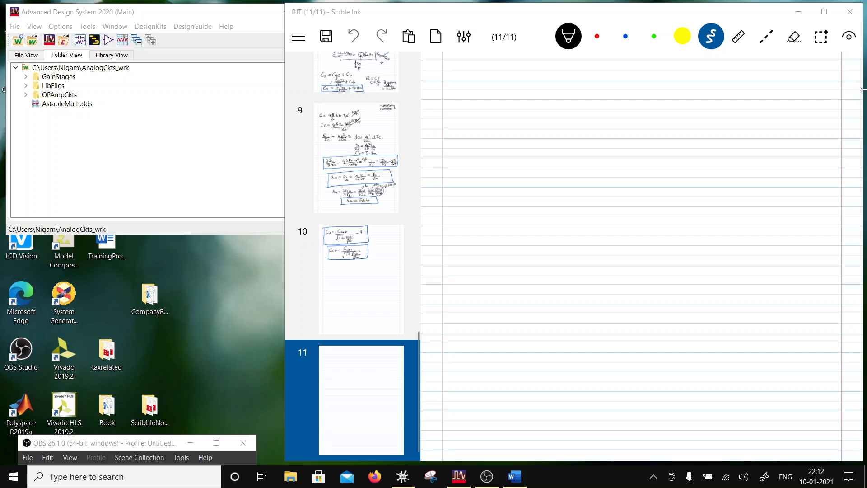
Create a folder named BJT in the AnalogCkts_wrk workspace
{"action": "left_click", "coordinate": [158, 14]}
{"action": "left_click_drag", "start_coordinate": [158, 16], "coordinate": [238, 39]}
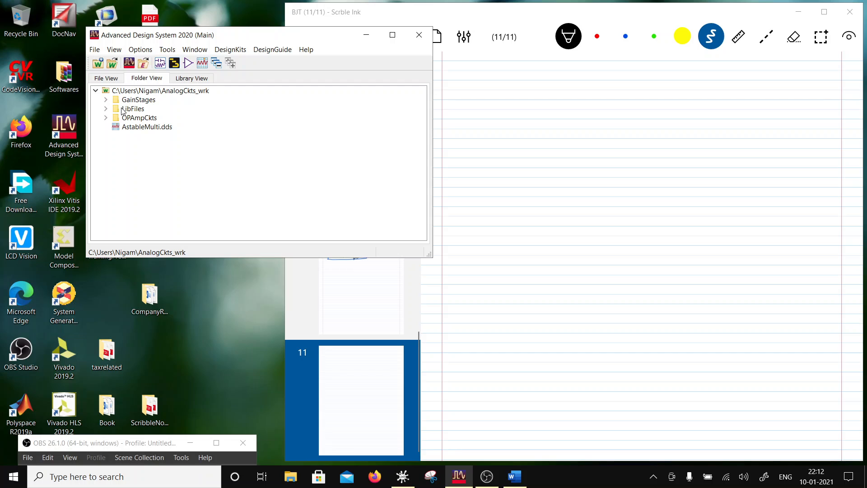
{"action": "right_click", "coordinate": [145, 91]}
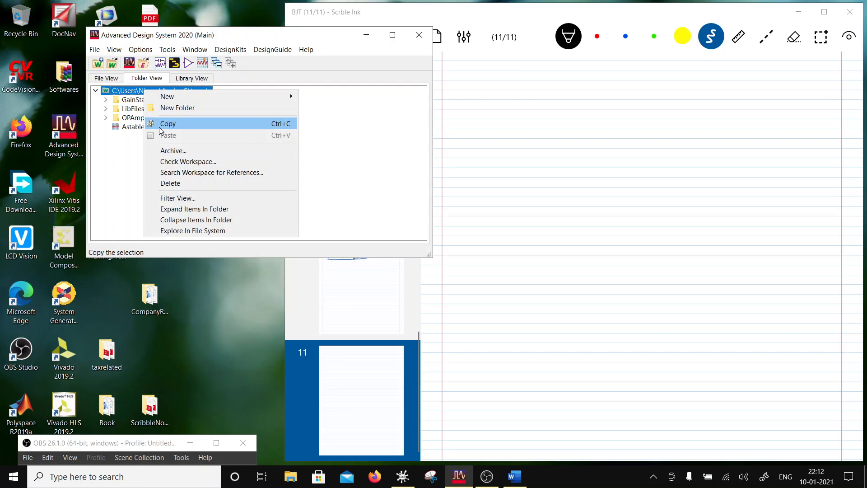
{"action": "left_click", "coordinate": [190, 107]}
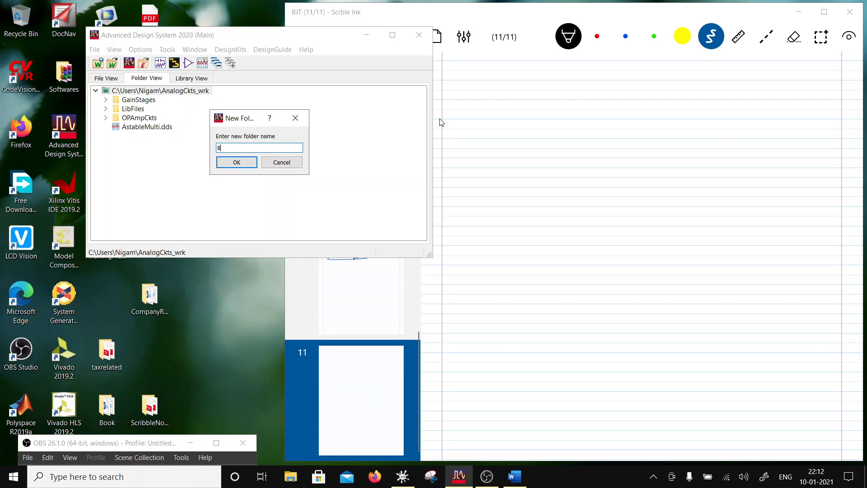
{"action": "type", "text": "BJT"}
{"action": "left_click", "coordinate": [224, 162]}
Create a schematic cell named NPNChar in the BJT folder, using the AnalogCkts_lib library
{"action": "right_click", "coordinate": [118, 99]}
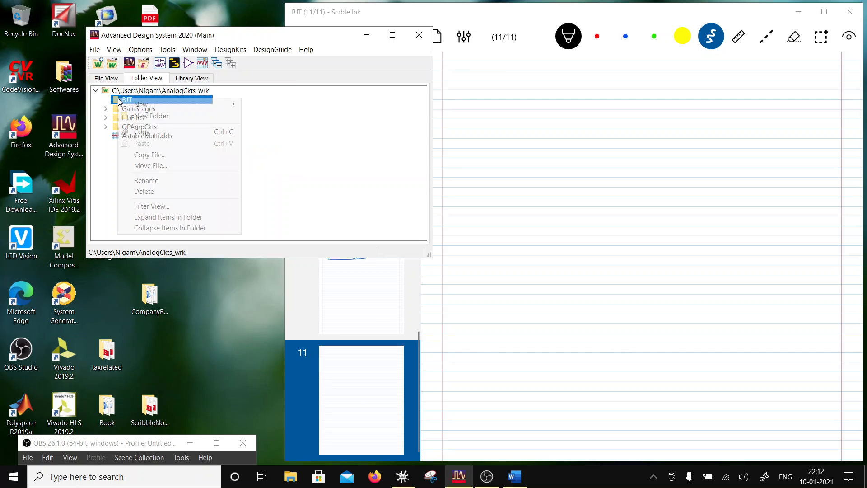
{"action": "mouse_move", "coordinate": [132, 105]}
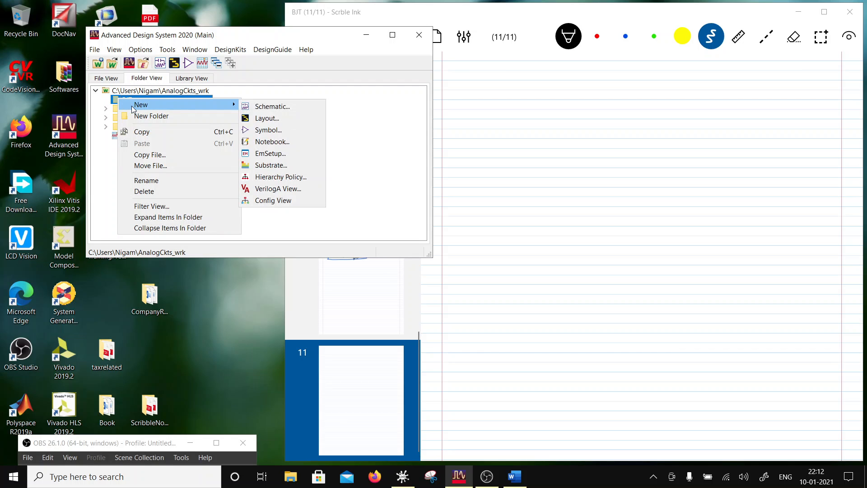
{"action": "left_click", "coordinate": [272, 108]}
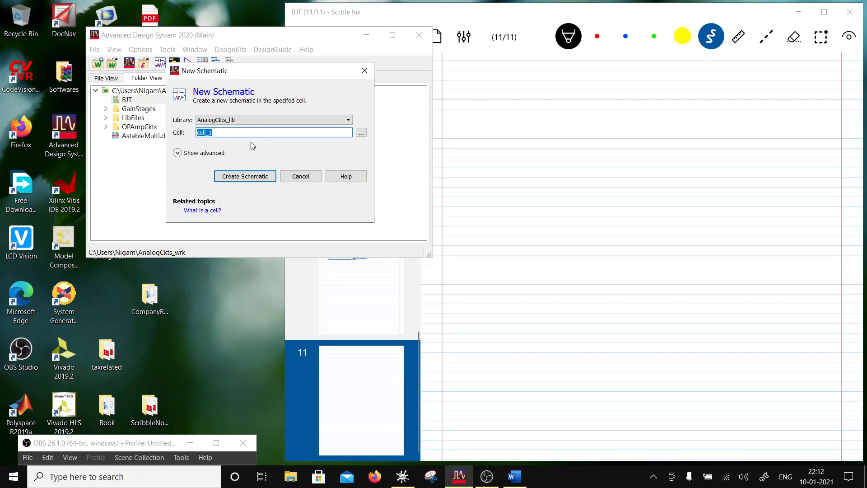
{"action": "type", "text": "NPNChar"}
{"action": "left_click", "coordinate": [240, 179]}
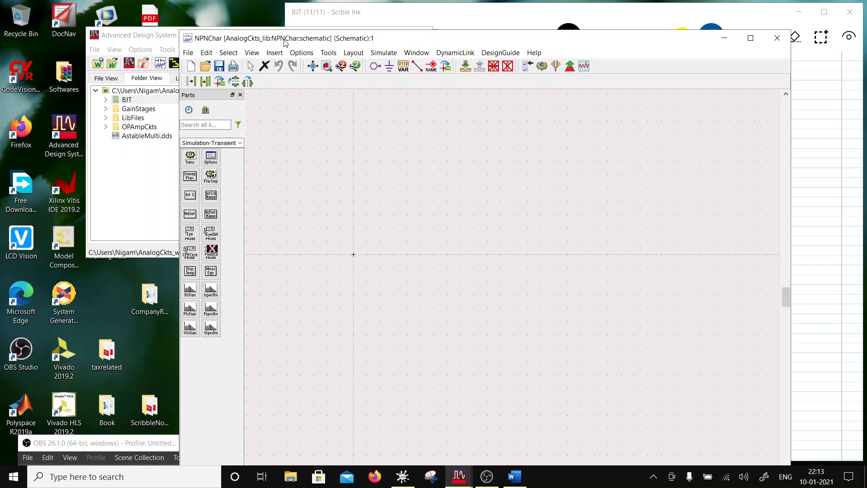
{"action": "left_click_drag", "start_coordinate": [285, 42], "coordinate": [290, 14]}
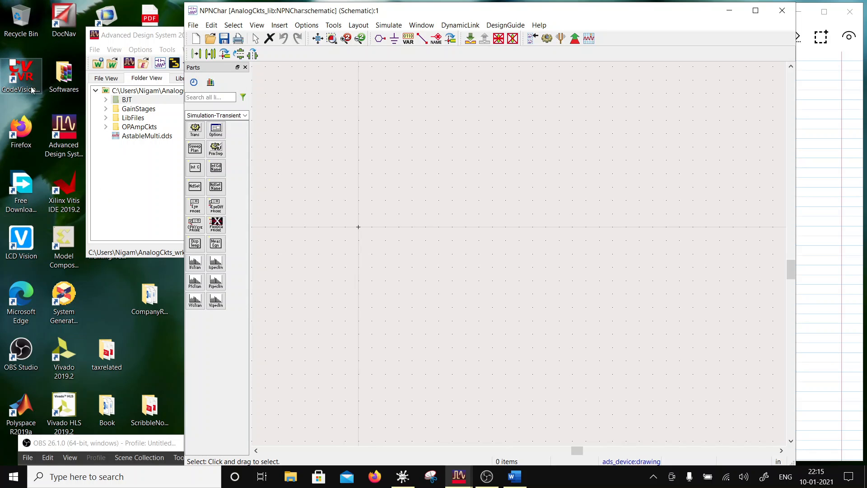
{"action": "left_click_drag", "start_coordinate": [68, 444], "coordinate": [39, 426]}
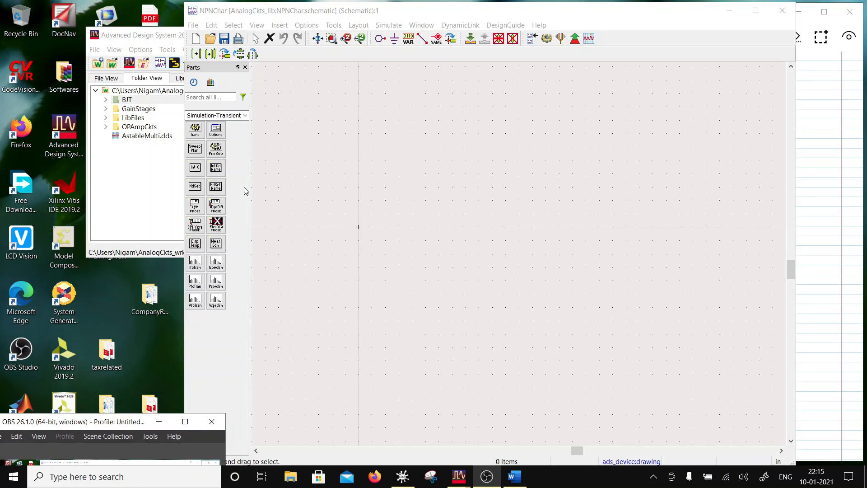
Switch the schematic's parts palette to Devices-BJT
{"action": "left_click", "coordinate": [245, 116]}
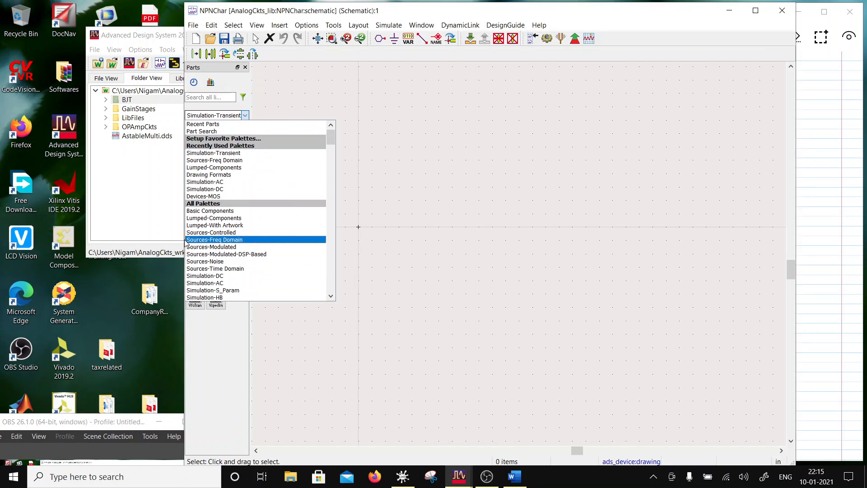
{"action": "scroll", "coordinate": [216, 264], "scroll_direction": "down", "scroll_amount": 2}
{"action": "scroll", "coordinate": [216, 265], "scroll_direction": "down", "scroll_amount": 4}
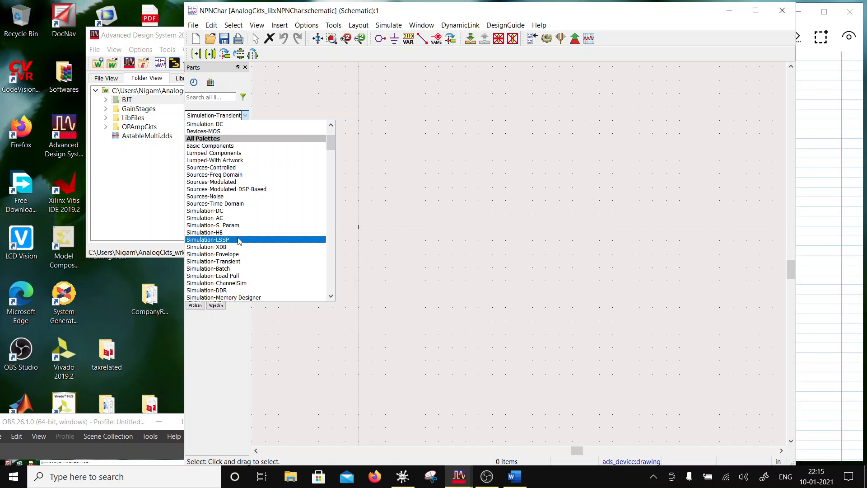
{"action": "scroll", "coordinate": [234, 253], "scroll_direction": "down", "scroll_amount": 5}
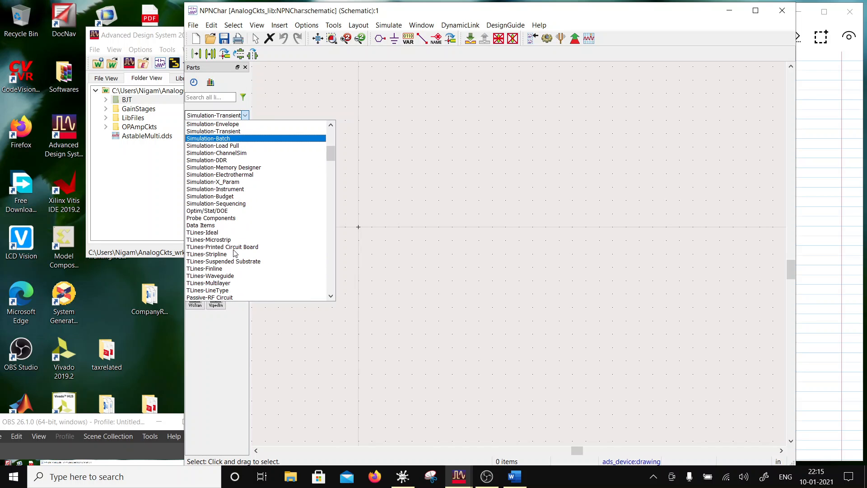
{"action": "scroll", "coordinate": [218, 262], "scroll_direction": "down", "scroll_amount": 2}
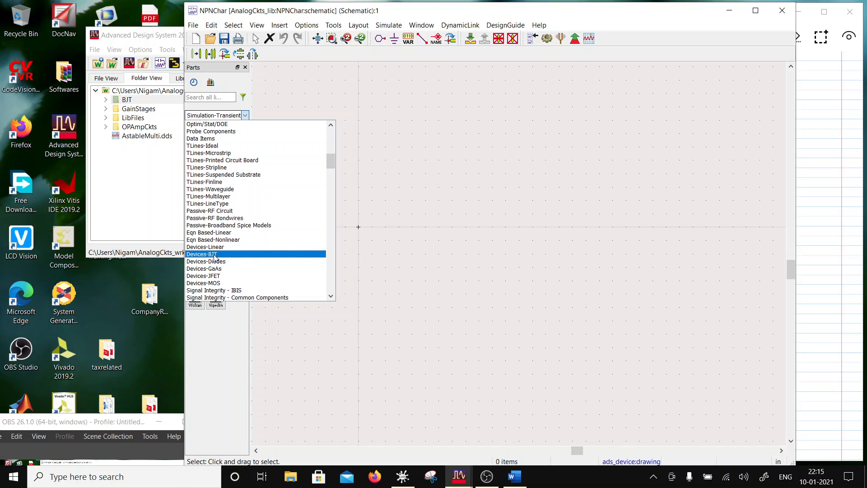
{"action": "left_click", "coordinate": [215, 256]}
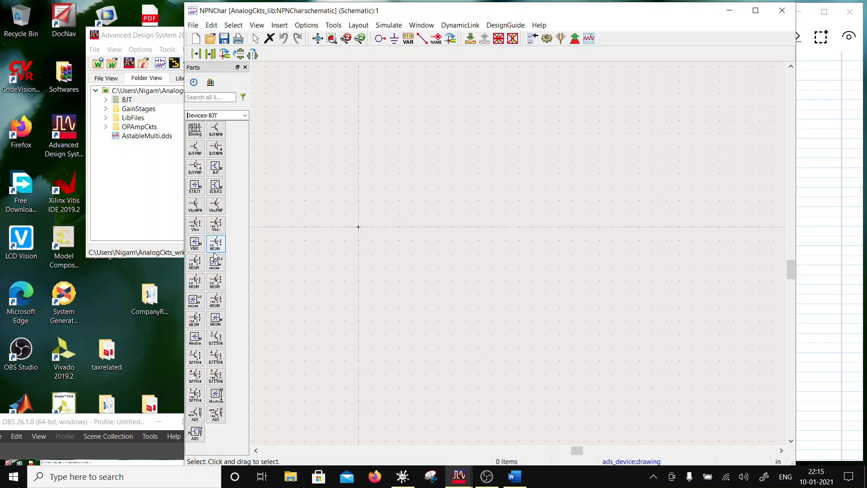
{"action": "left_click", "coordinate": [195, 224]}
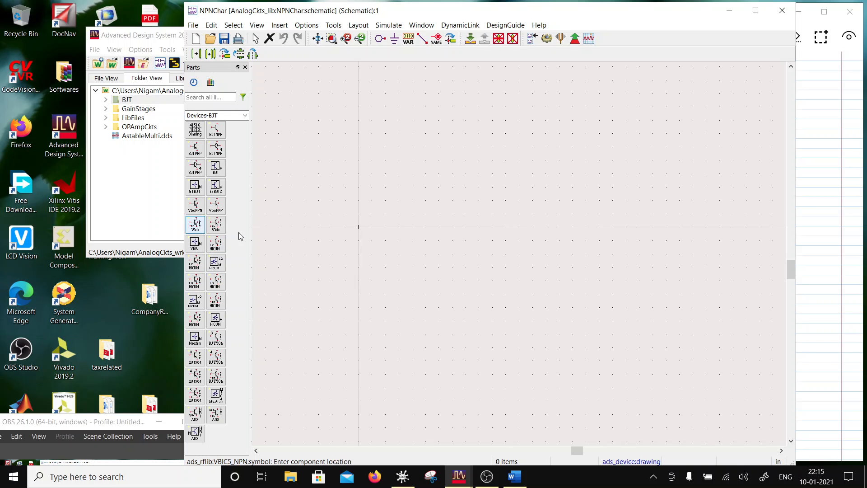
{"action": "left_click", "coordinate": [466, 231]}
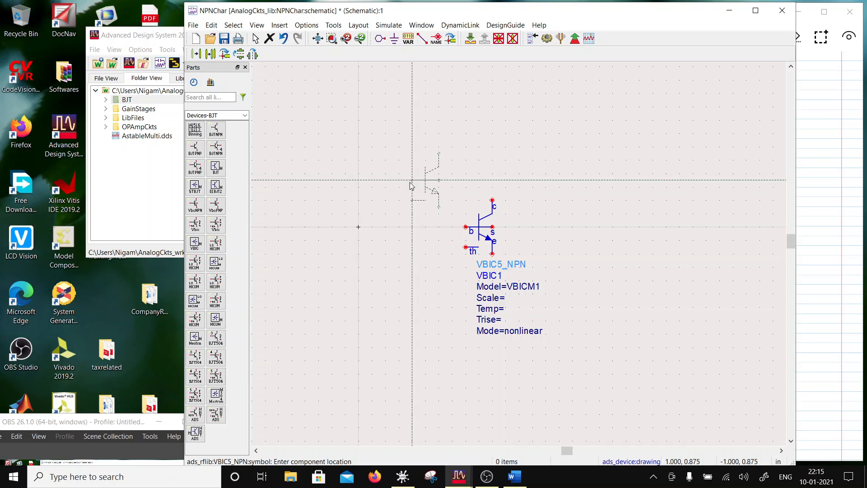
{"action": "key", "text": "Escape"}
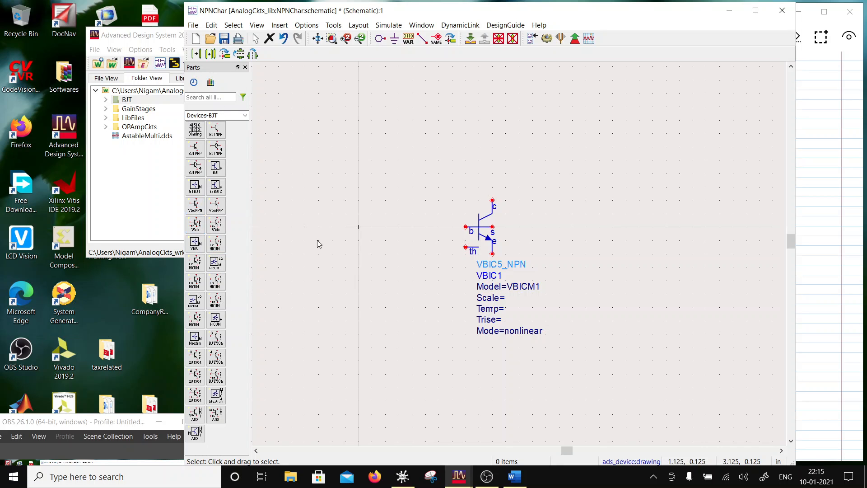
{"action": "left_click", "coordinate": [480, 228]}
{"action": "key", "text": "Delete"}
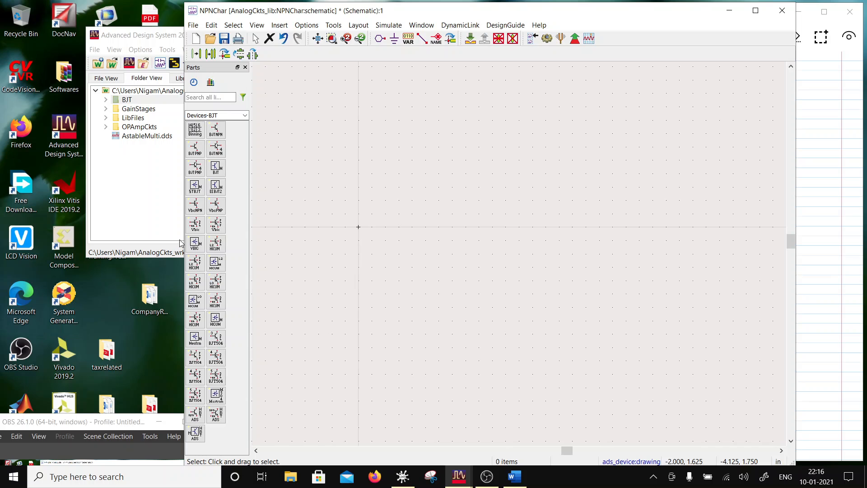
Place one VBIC_NPN transistor in the NPNChar schematic
{"action": "left_click", "coordinate": [198, 209]}
{"action": "left_click", "coordinate": [472, 273]}
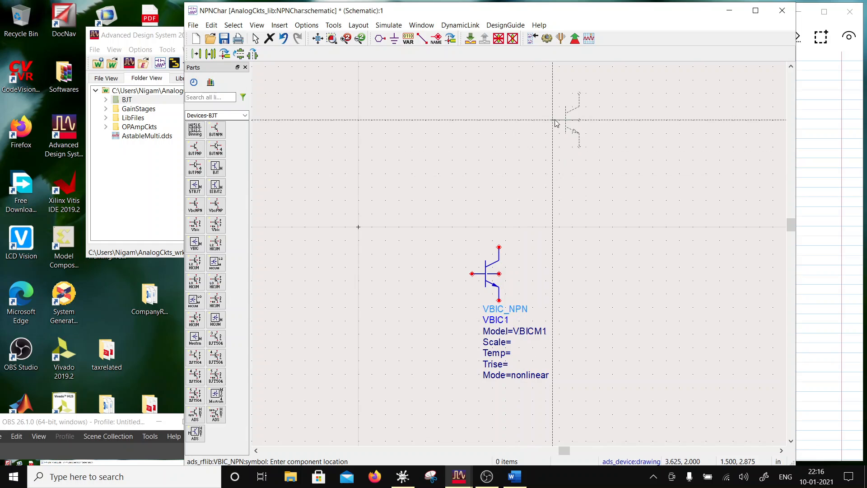
{"action": "key", "text": "Escape"}
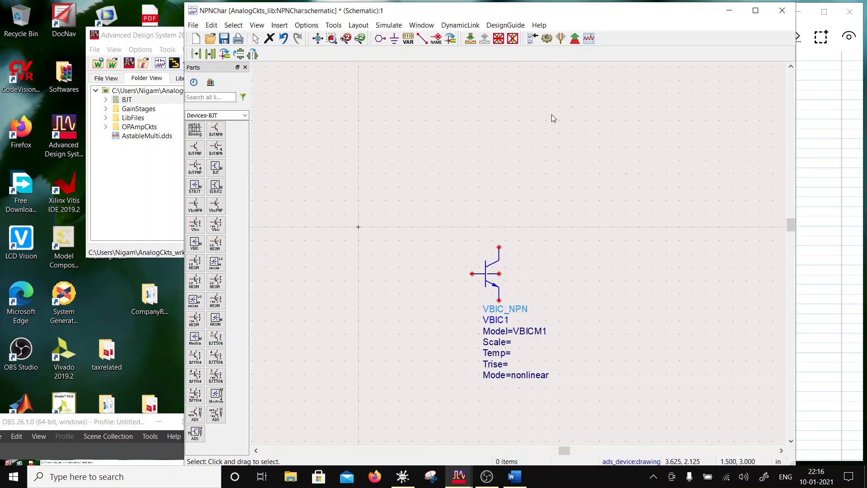
{"action": "double_click", "coordinate": [474, 276]}
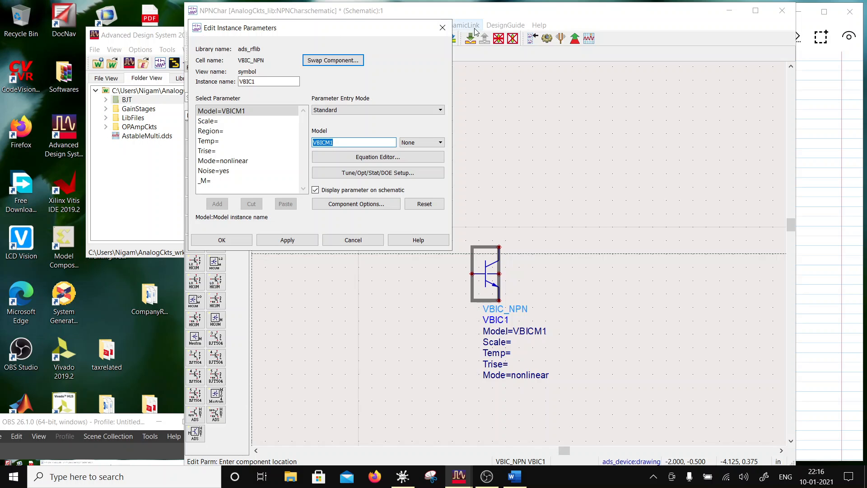
{"action": "left_click", "coordinate": [442, 27]}
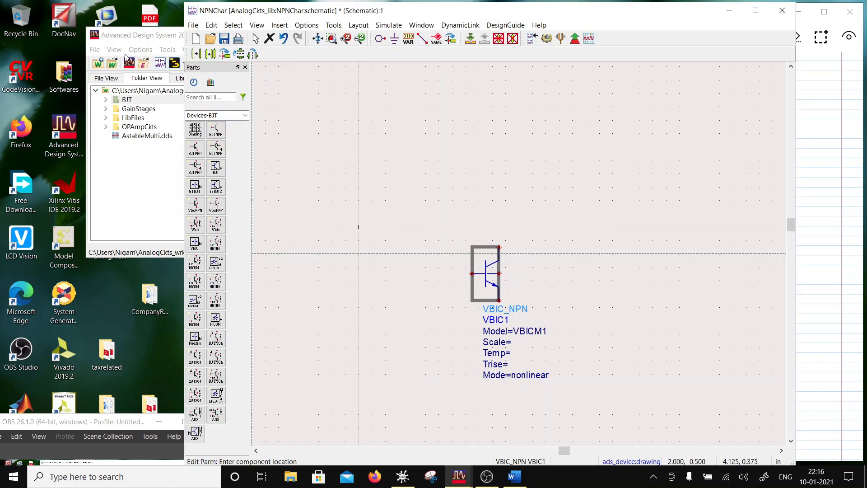
Insert the StudyPDKInclude cell from the LibFiles folder above the transistor in the NPNChar schematic
{"action": "left_click", "coordinate": [129, 40]}
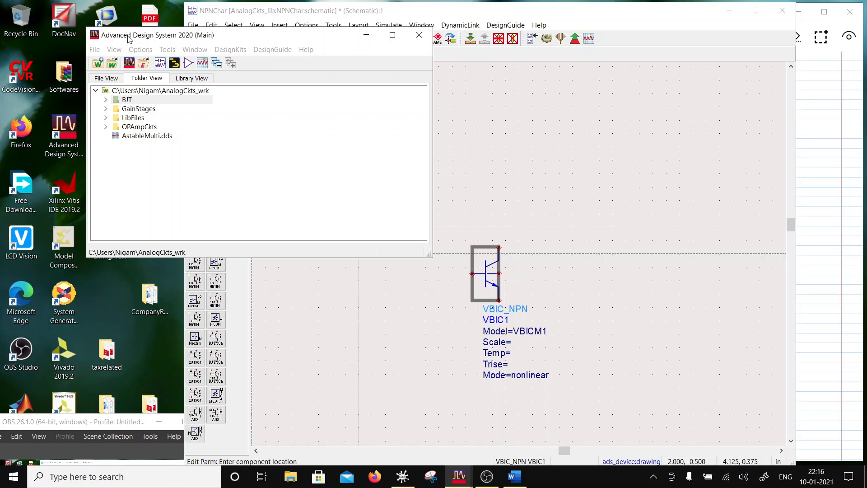
{"action": "left_click", "coordinate": [105, 118]}
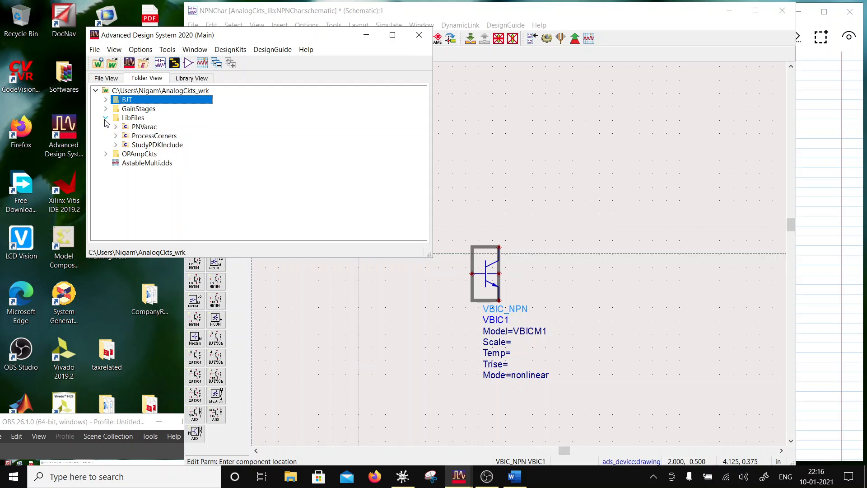
{"action": "left_click", "coordinate": [141, 146]}
{"action": "left_click", "coordinate": [652, 111]}
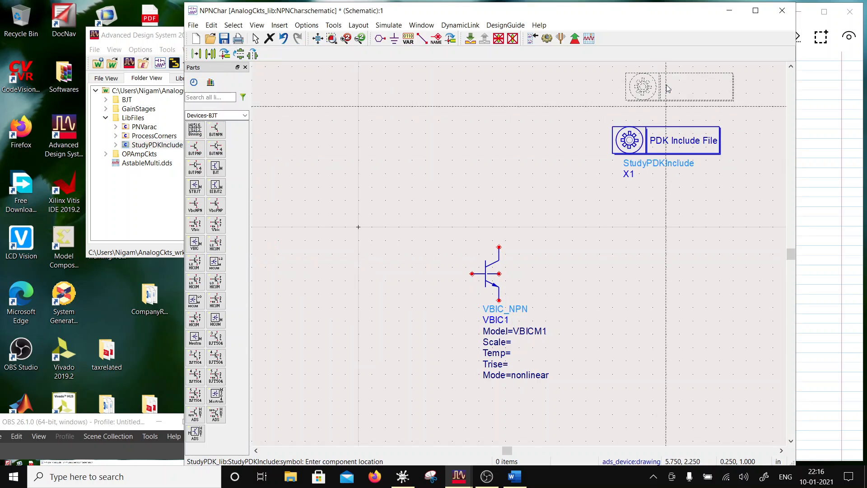
{"action": "key", "text": "Escape"}
{"action": "double_click", "coordinate": [675, 141]}
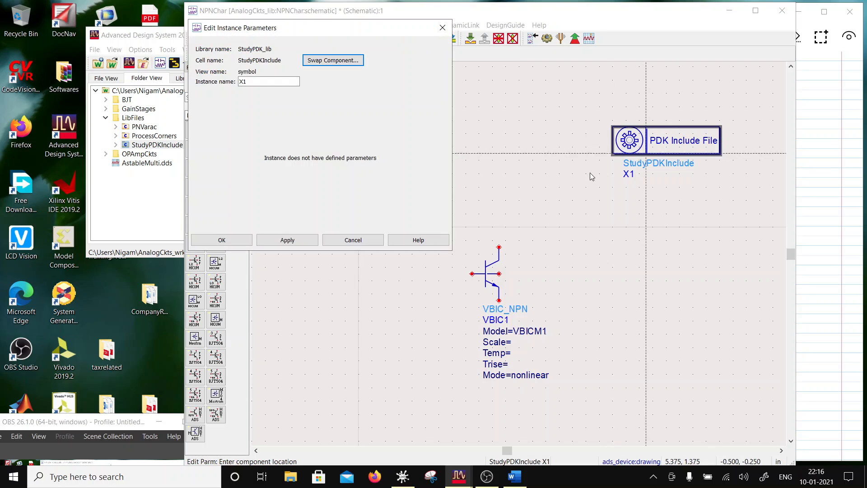
{"action": "left_click", "coordinate": [330, 240]}
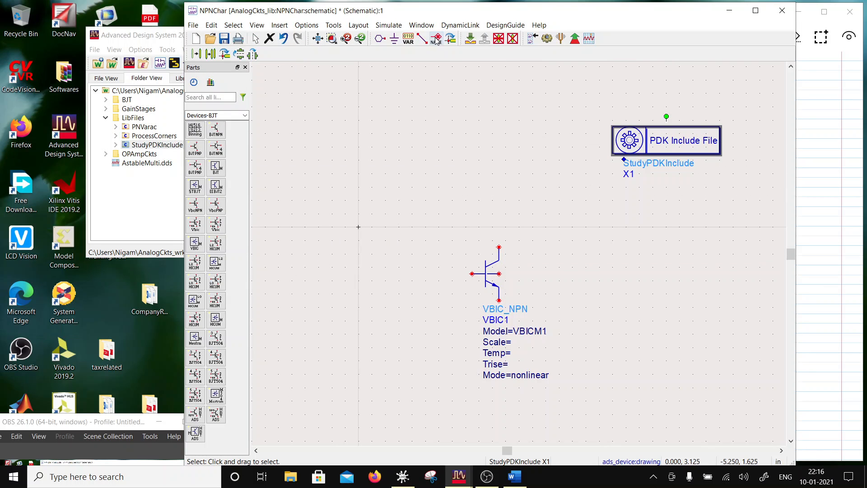
Descend into the StudyPDKInclude block to examine its BJT model's name, and return to the NPNChar schematic
{"action": "left_click", "coordinate": [470, 38]}
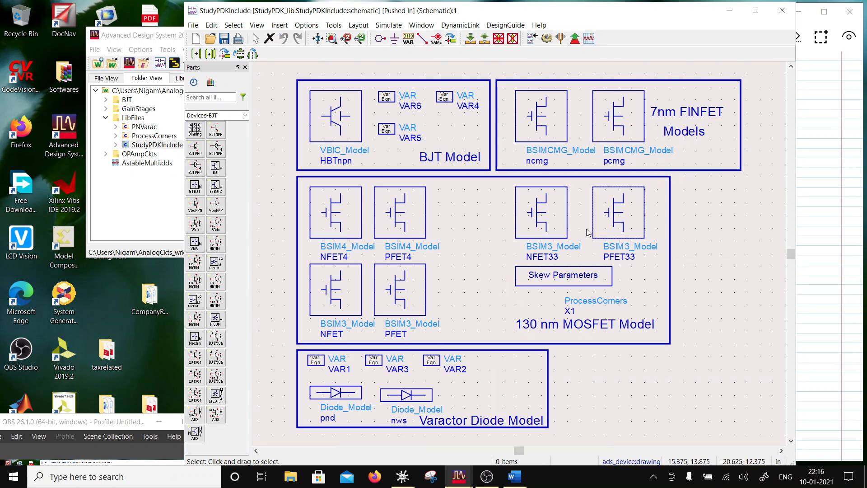
{"action": "left_click", "coordinate": [350, 141]}
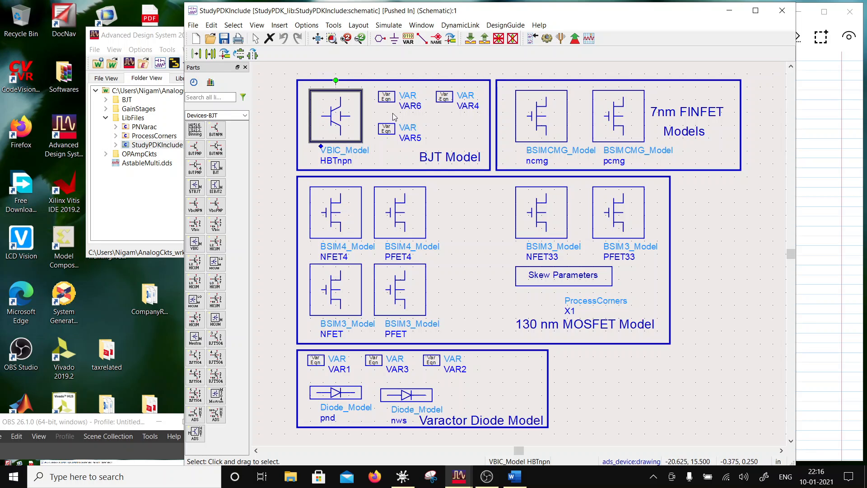
{"action": "left_click_drag", "start_coordinate": [411, 13], "coordinate": [585, 29]}
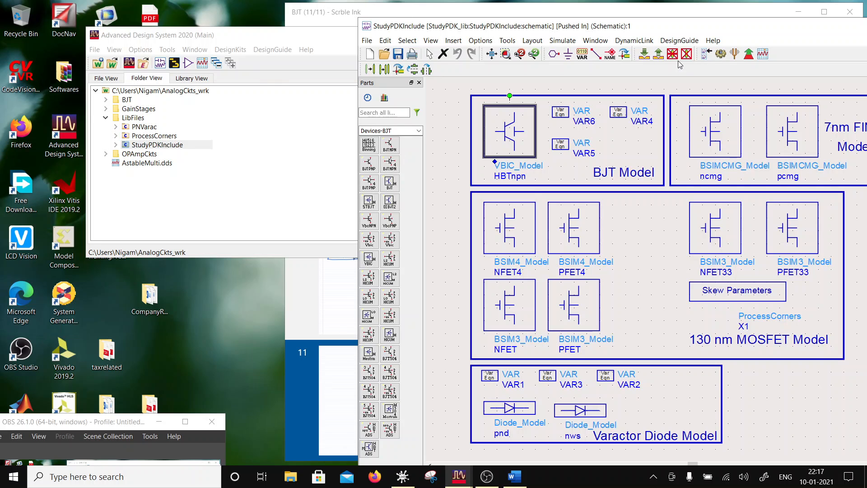
{"action": "left_click", "coordinate": [659, 55]}
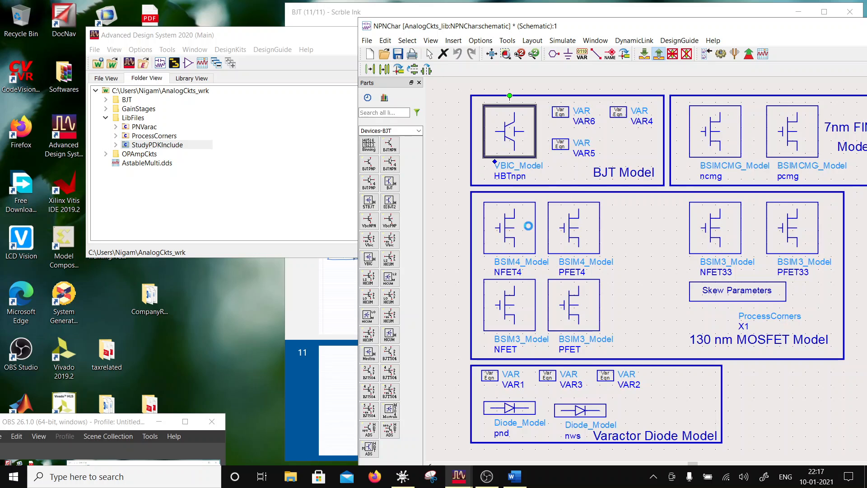
Set the VBIC_NPN transistor's Model parameter to HBTnpn
{"action": "double_click", "coordinate": [588, 369]}
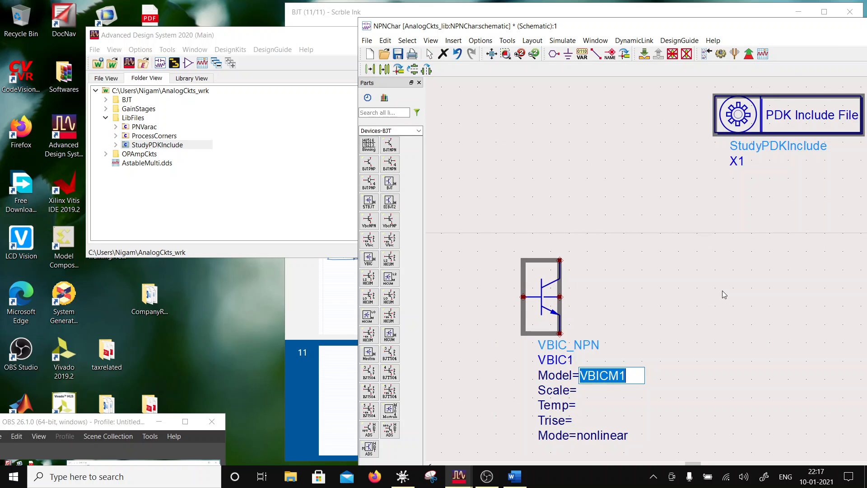
{"action": "type", "text": "HBTnpn"}
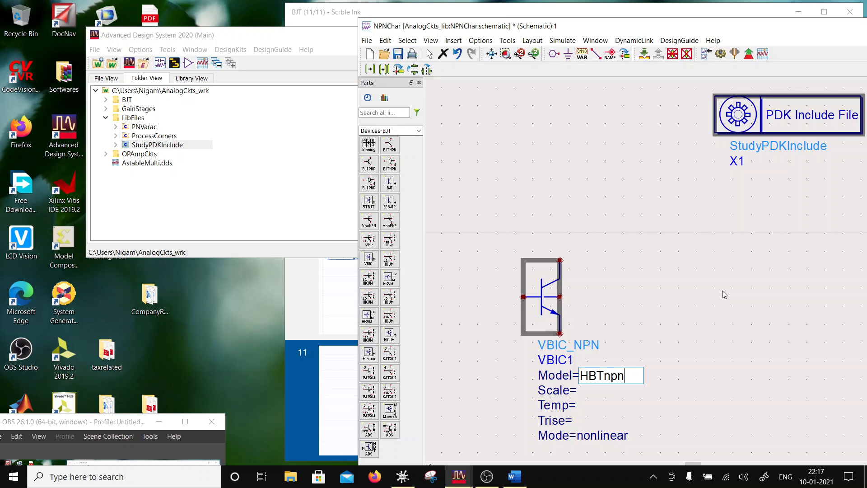
{"action": "left_click", "coordinate": [704, 268]}
Set the VBIC_NPN transistor's Scale parameter to 5 and its _M parameter to 40
{"action": "double_click", "coordinate": [566, 298]}
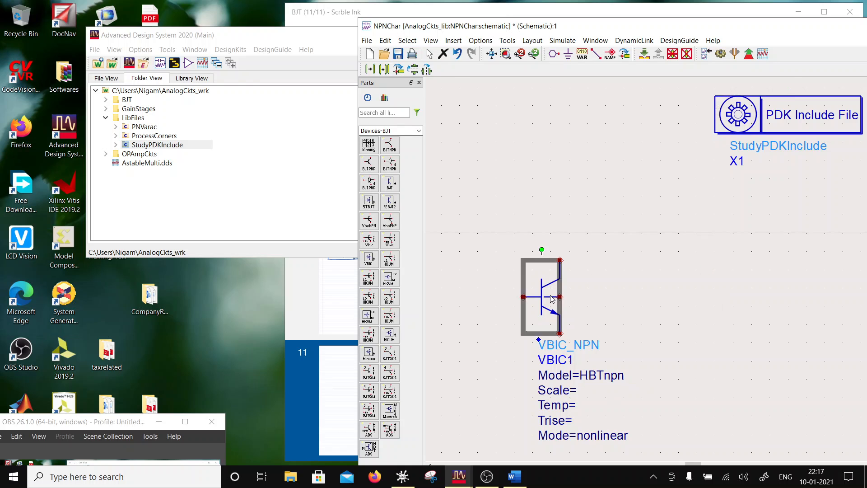
{"action": "left_click", "coordinate": [209, 121]}
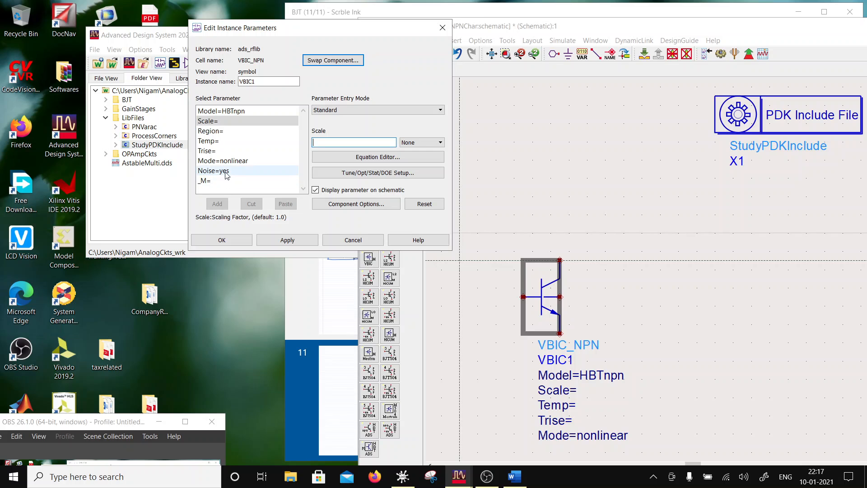
{"action": "left_click", "coordinate": [214, 180]}
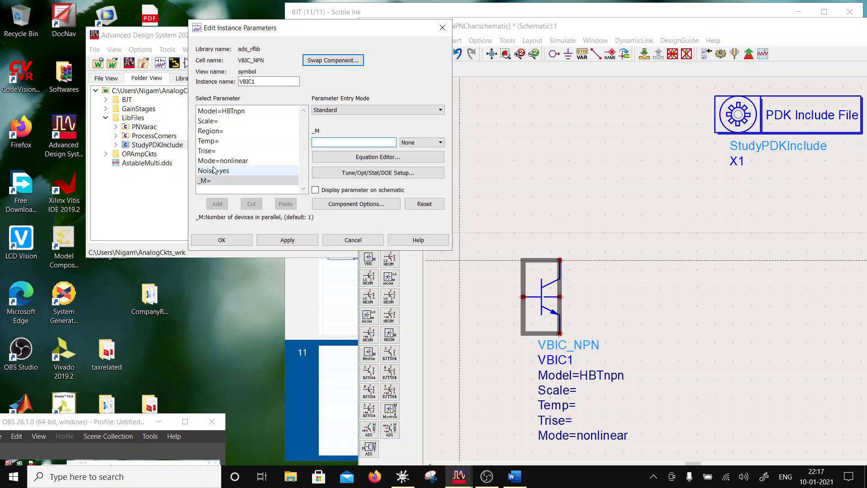
{"action": "left_click", "coordinate": [215, 122]}
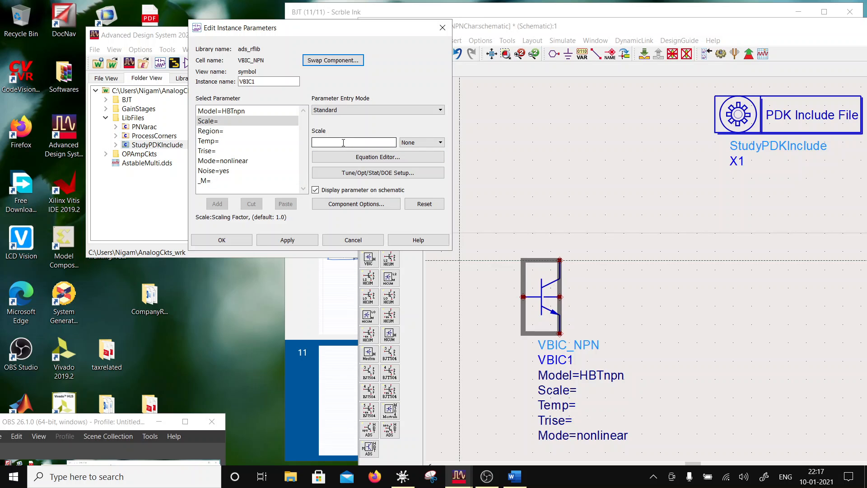
{"action": "type", "text": "5"}
{"action": "left_click", "coordinate": [249, 133]}
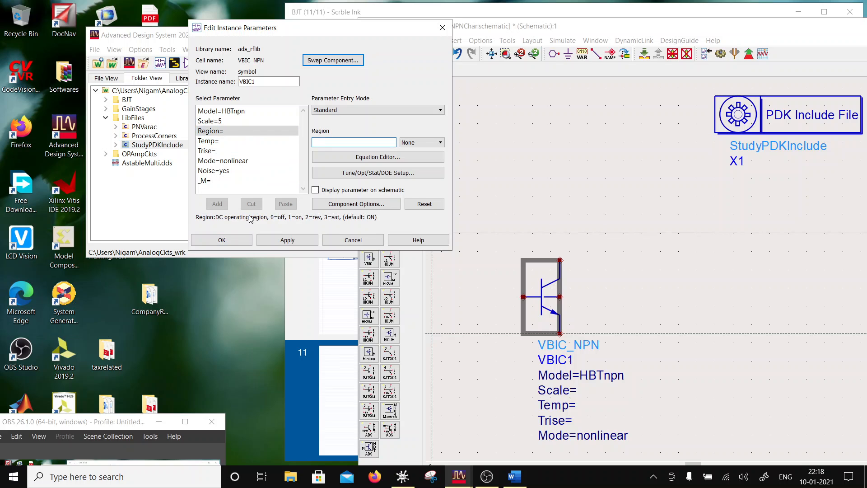
{"action": "left_click", "coordinate": [223, 183]}
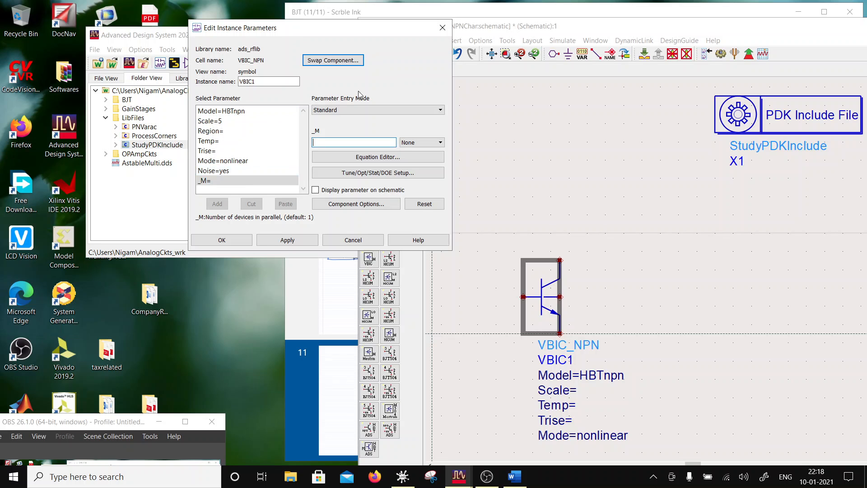
{"action": "left_click", "coordinate": [318, 141]}
{"action": "left_click", "coordinate": [286, 243]}
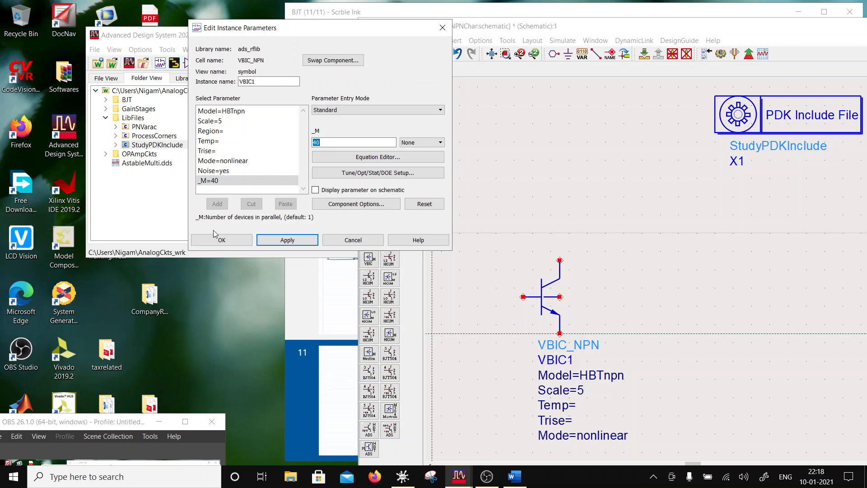
{"action": "left_click", "coordinate": [228, 240]}
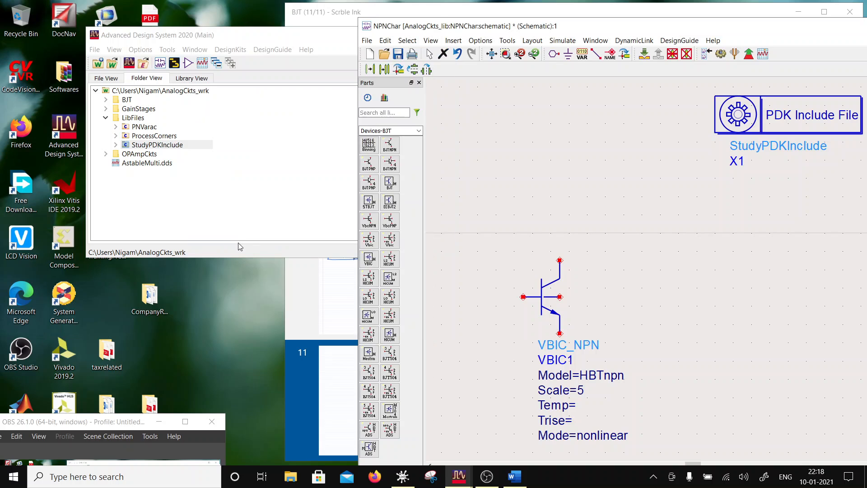
Limit the transistor parameters displayed on the schematic to Model, Scale and _M
{"action": "double_click", "coordinate": [558, 329]}
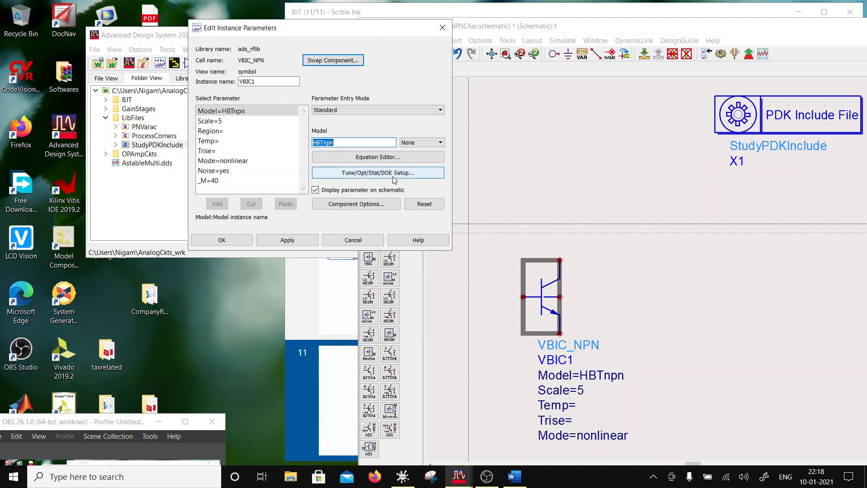
{"action": "left_click", "coordinate": [375, 203]}
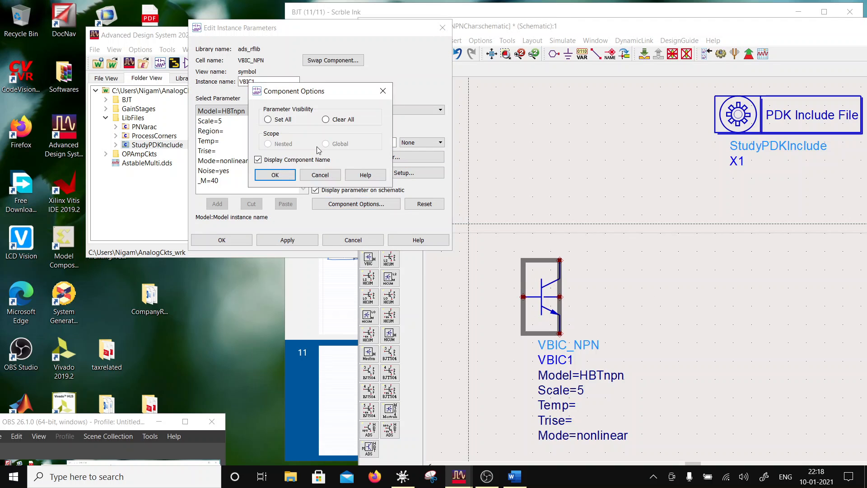
{"action": "left_click", "coordinate": [325, 119]}
{"action": "left_click", "coordinate": [292, 176]}
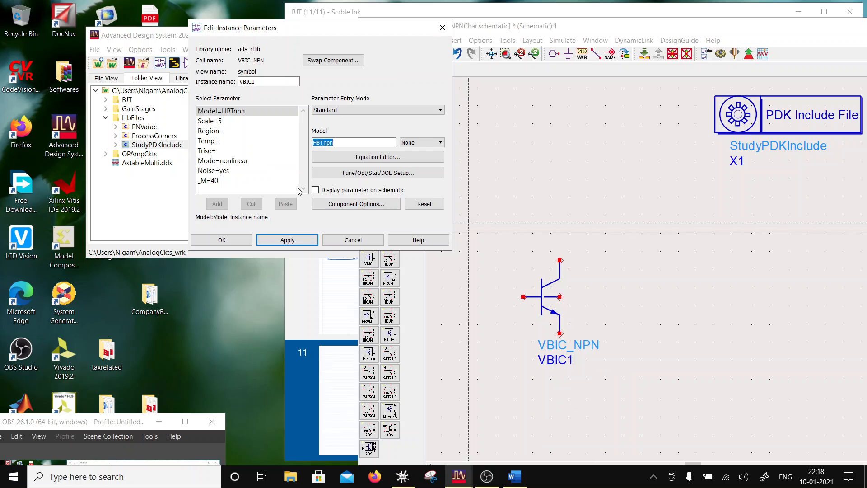
{"action": "left_click", "coordinate": [315, 190]}
{"action": "left_click", "coordinate": [266, 122]}
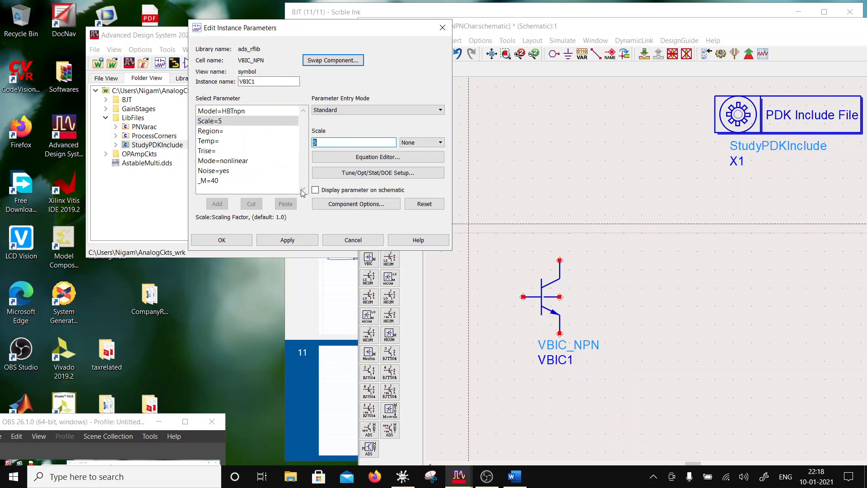
{"action": "left_click", "coordinate": [235, 181]}
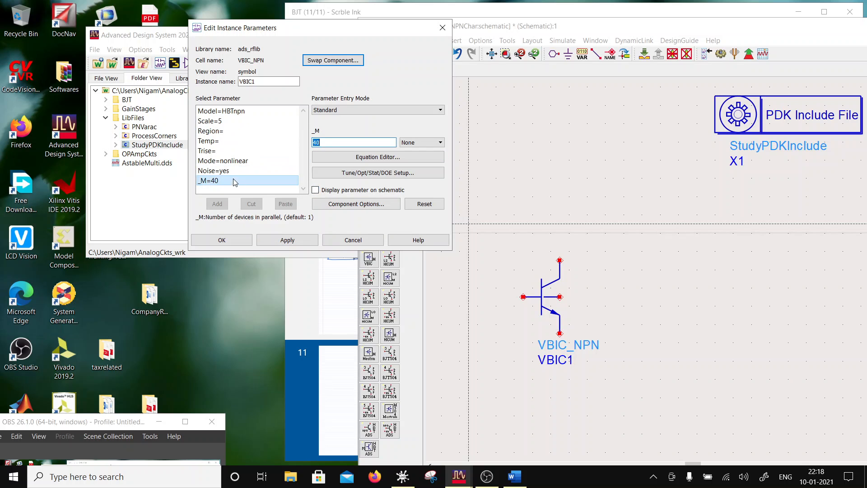
{"action": "left_click", "coordinate": [316, 190]}
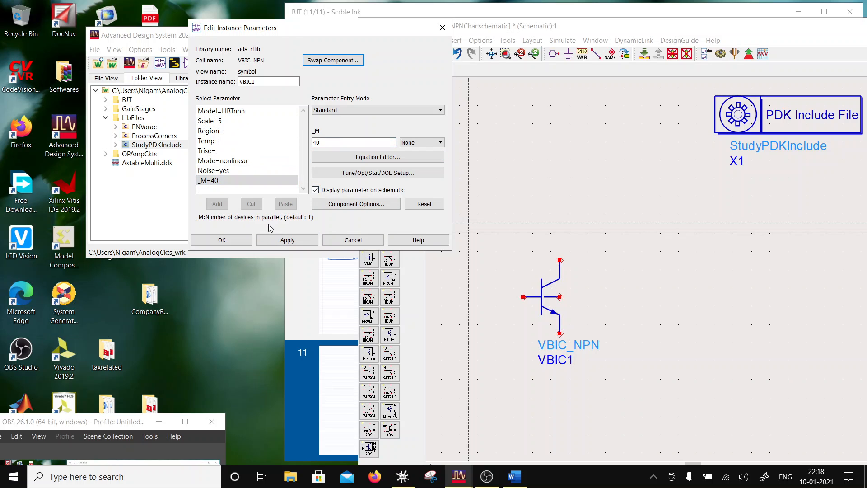
{"action": "left_click", "coordinate": [239, 243]}
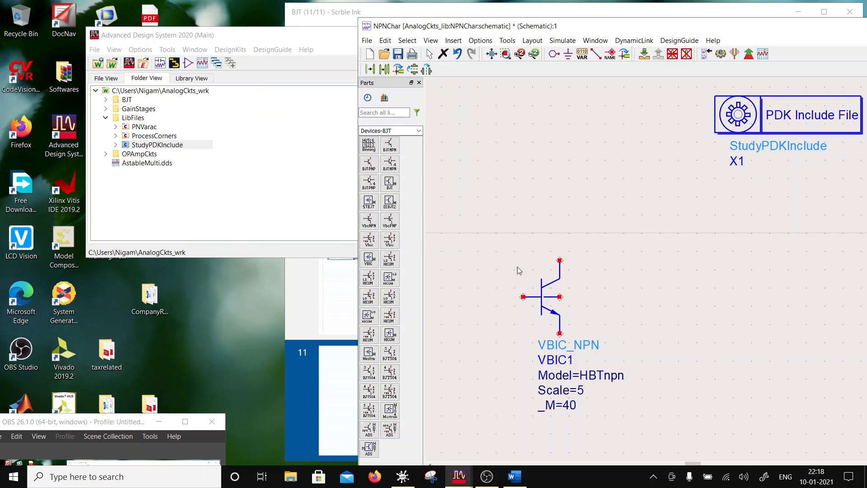
Move the VBIC_NPN transistor's parameter text beside its symbol, to the right of the collector and emitter
{"action": "left_click", "coordinate": [555, 309]}
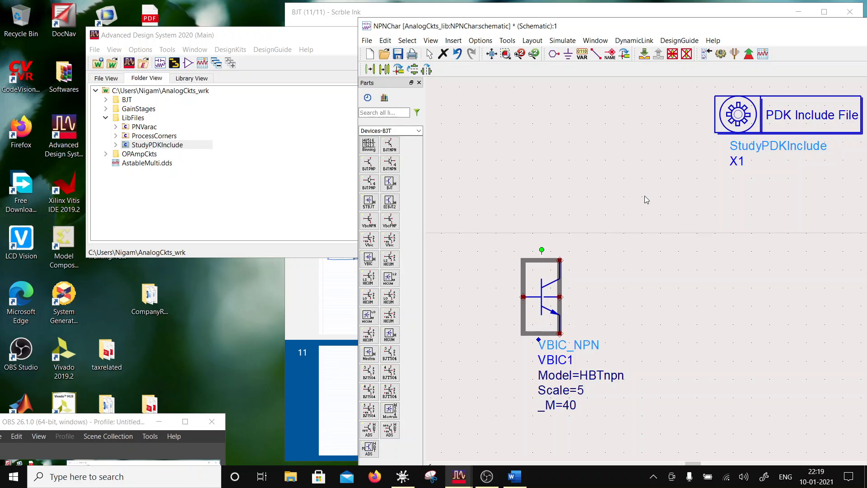
{"action": "key", "text": "F5"}
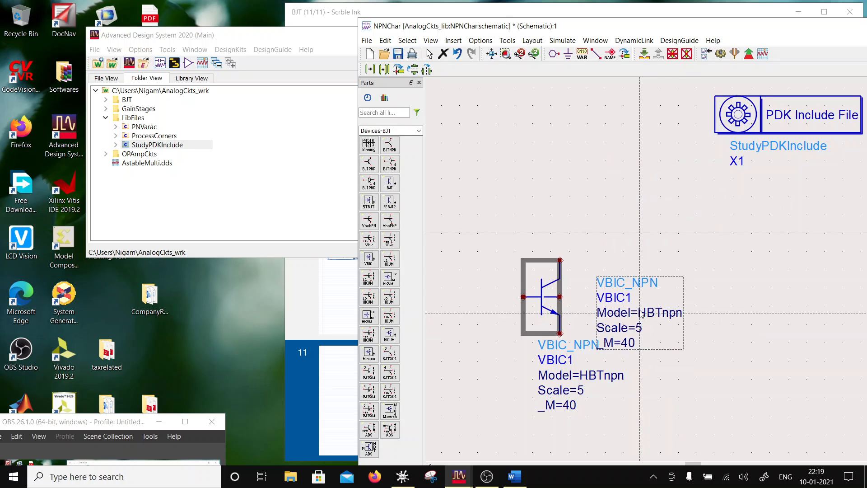
{"action": "left_click", "coordinate": [636, 300]}
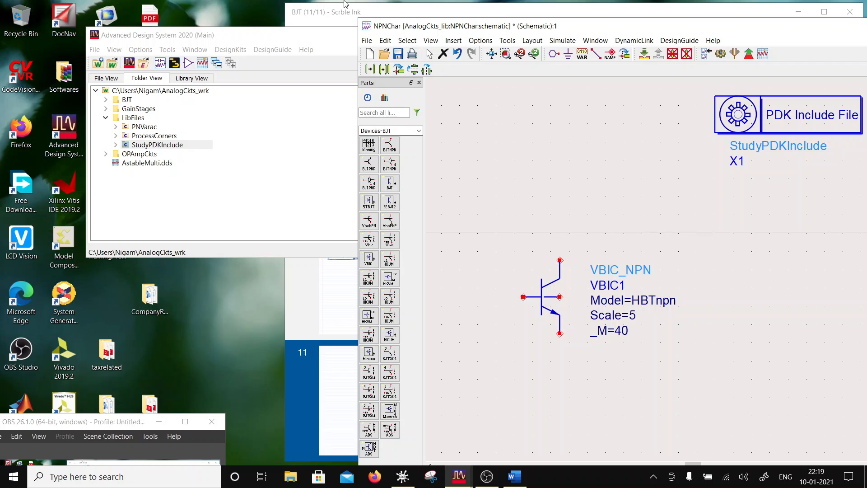
Place a ground at the transistor's emitter and wire the substrate terminal to the emitter
{"action": "left_click", "coordinate": [568, 54]}
{"action": "left_click", "coordinate": [559, 334]}
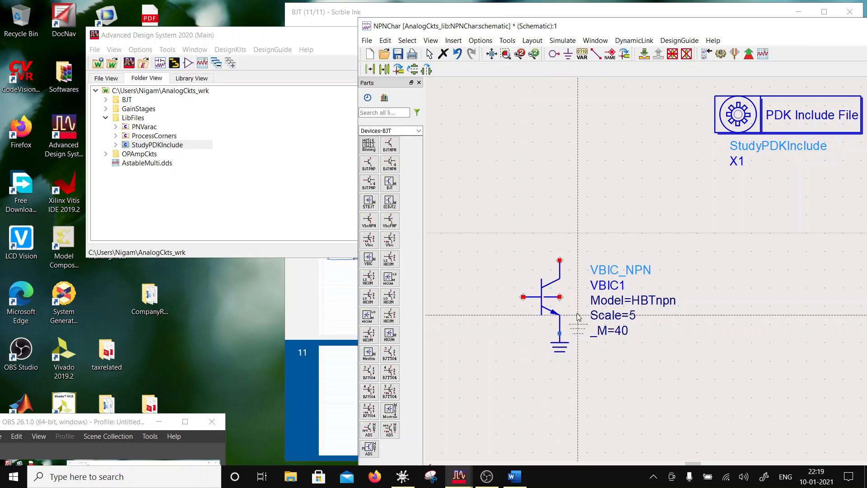
{"action": "left_click", "coordinate": [596, 53]}
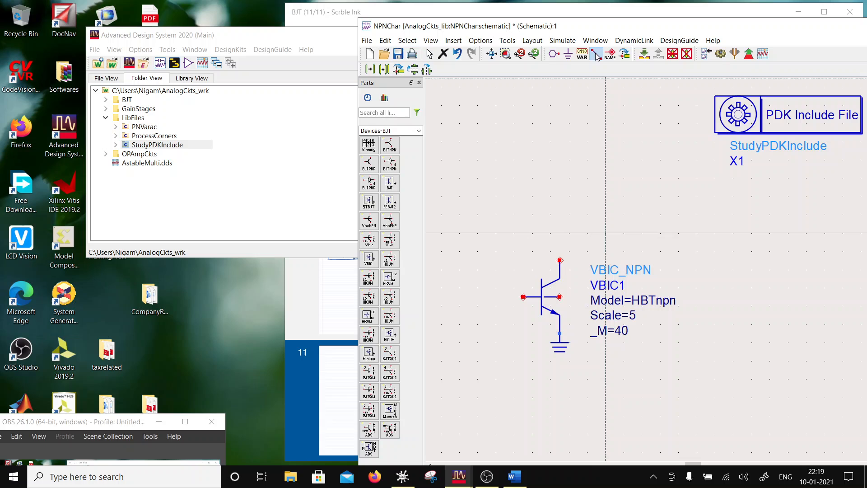
{"action": "left_click", "coordinate": [560, 297]}
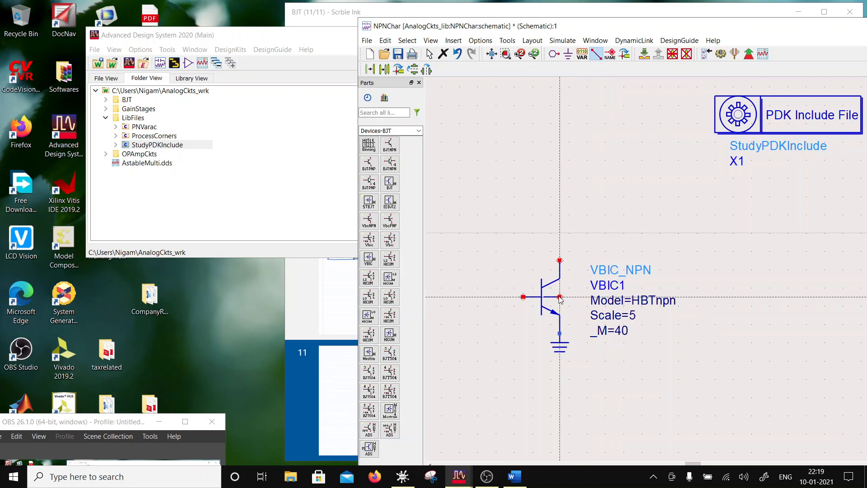
{"action": "left_click", "coordinate": [561, 334]}
{"action": "key", "text": "Escape"}
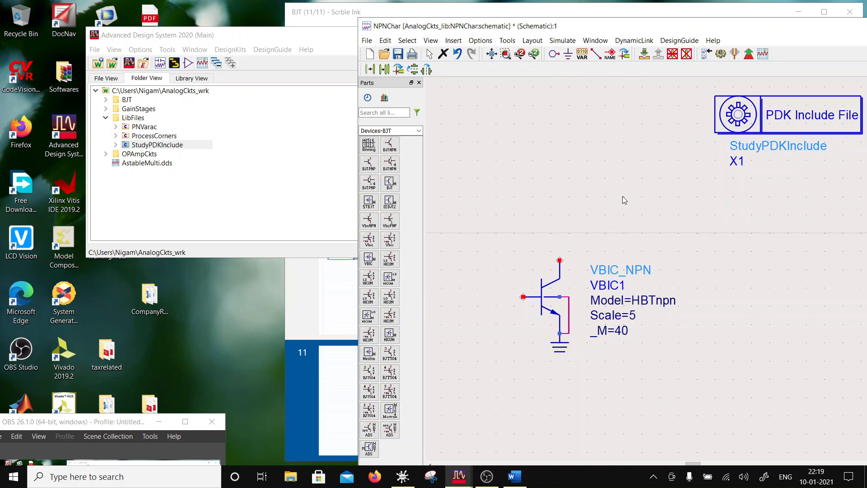
Move the ground symbol slightly farther below the emitter and shift the PDK include block farther up the schematic
{"action": "left_click_drag", "start_coordinate": [559, 345], "coordinate": [559, 364]}
{"action": "left_click", "coordinate": [648, 360]}
{"action": "scroll", "coordinate": [696, 233], "scroll_direction": "down", "scroll_amount": 2}
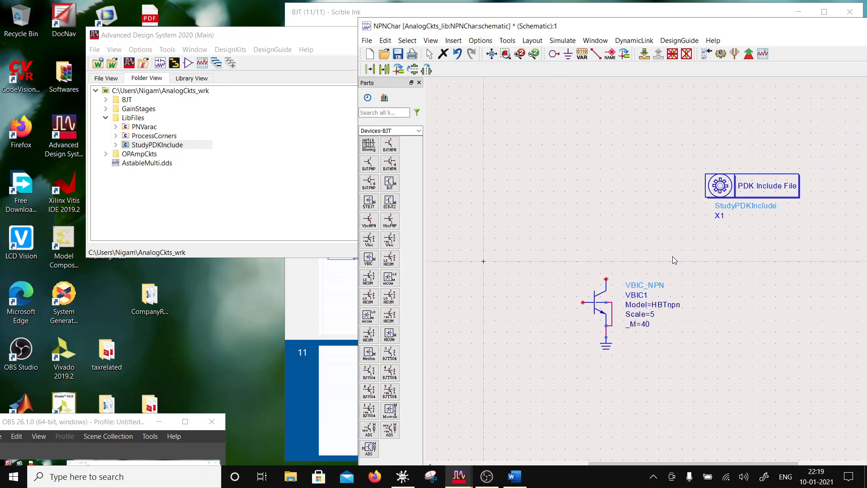
{"action": "left_click_drag", "start_coordinate": [776, 192], "coordinate": [764, 116]}
{"action": "left_click", "coordinate": [741, 172]}
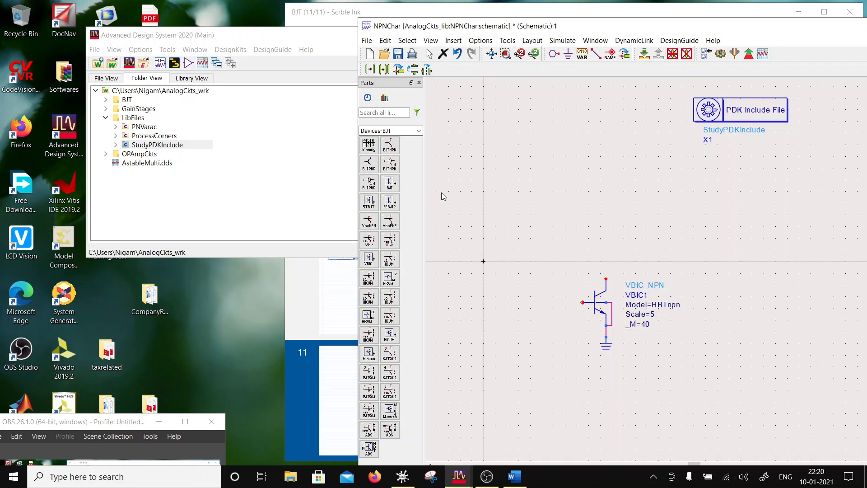
Place two vertical DC_Feed components from the Lumped-Components palette above the transistor, one on the collector side and one on the base side
{"action": "left_click", "coordinate": [419, 130]}
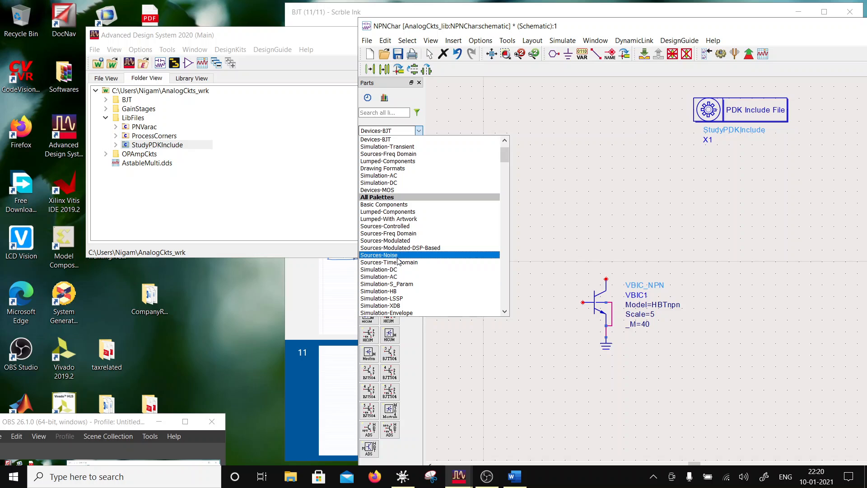
{"action": "left_click", "coordinate": [397, 212]}
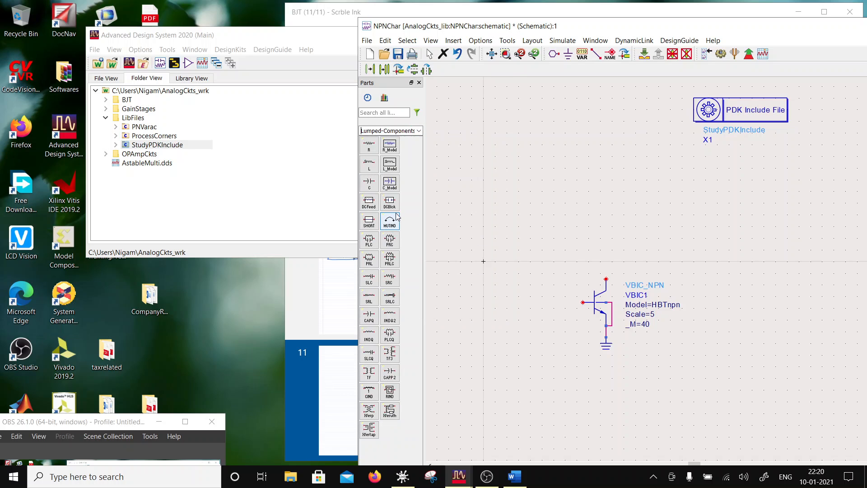
{"action": "left_click", "coordinate": [369, 202]}
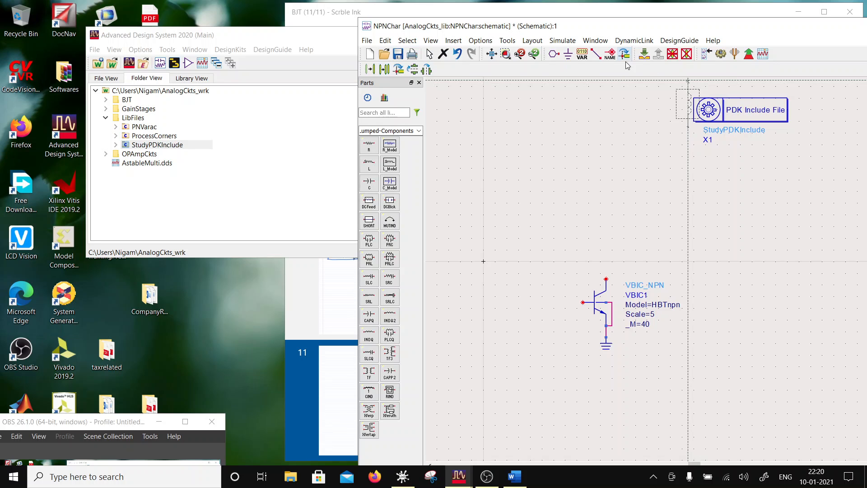
{"action": "left_click", "coordinate": [641, 169]}
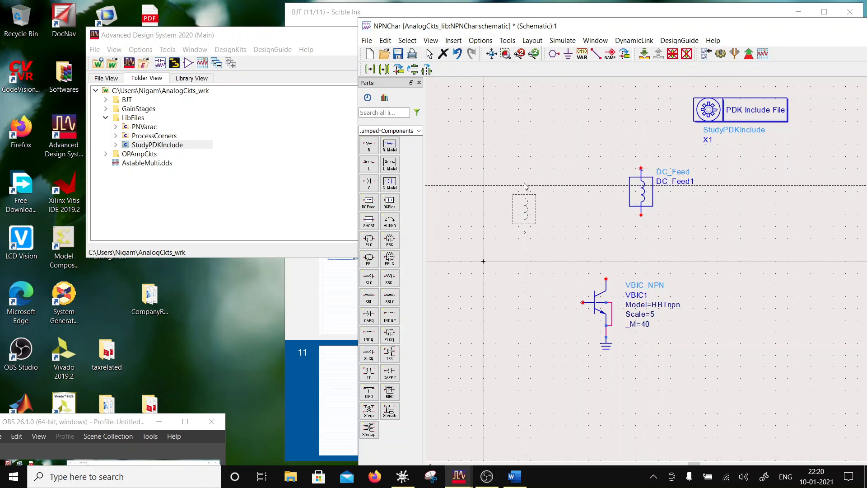
{"action": "left_click", "coordinate": [496, 169]}
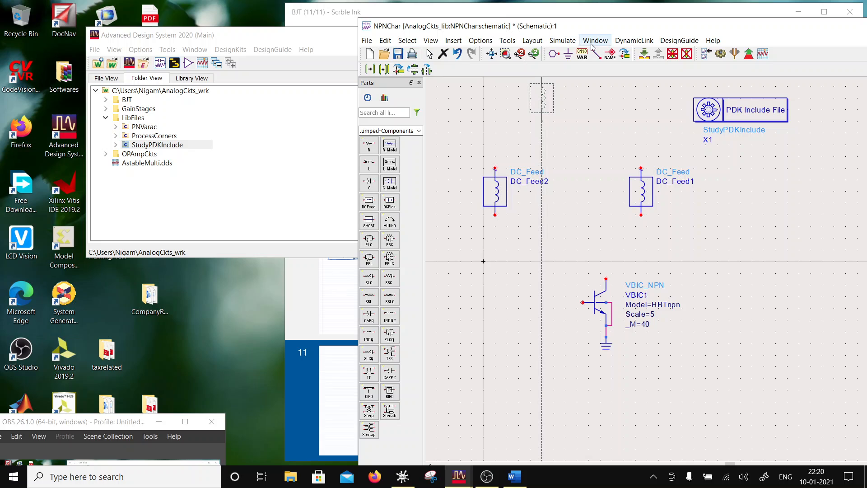
Wire the right DC_Feed to the transistor's collector and the left DC_Feed to its base
{"action": "left_click", "coordinate": [596, 53]}
{"action": "left_click", "coordinate": [642, 214]}
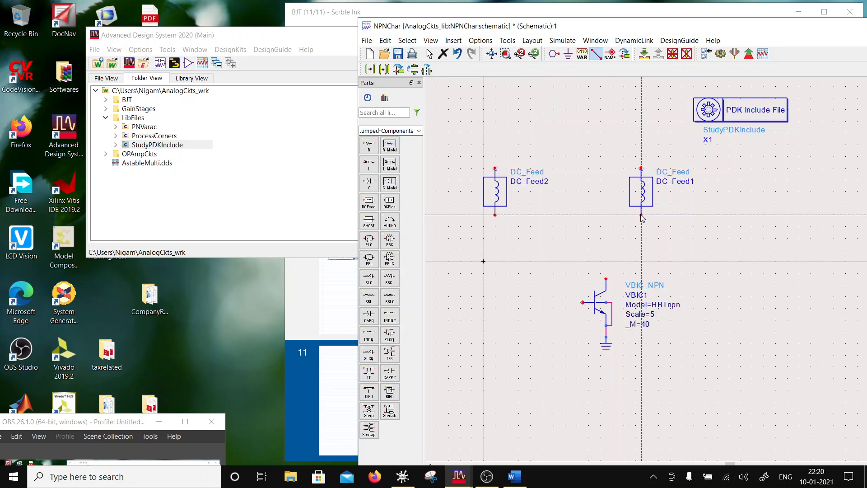
{"action": "left_click", "coordinate": [606, 280]}
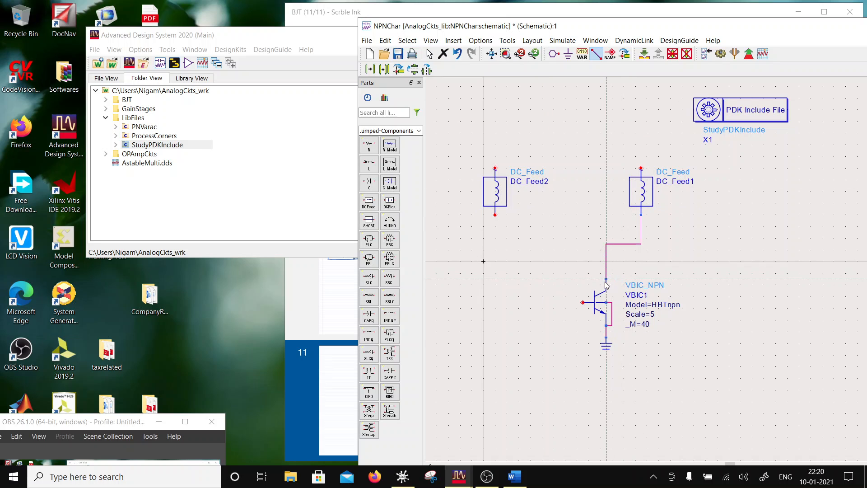
{"action": "left_click", "coordinate": [496, 215]}
{"action": "left_click", "coordinate": [583, 302]}
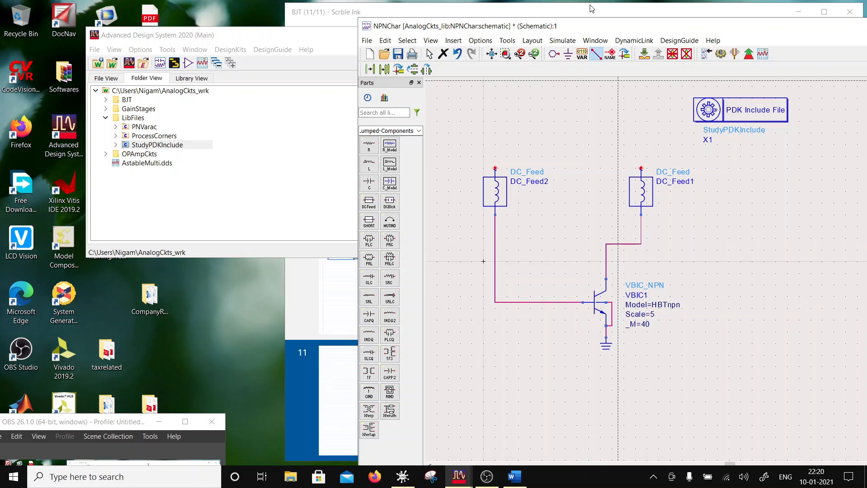
{"action": "key", "text": "Escape"}
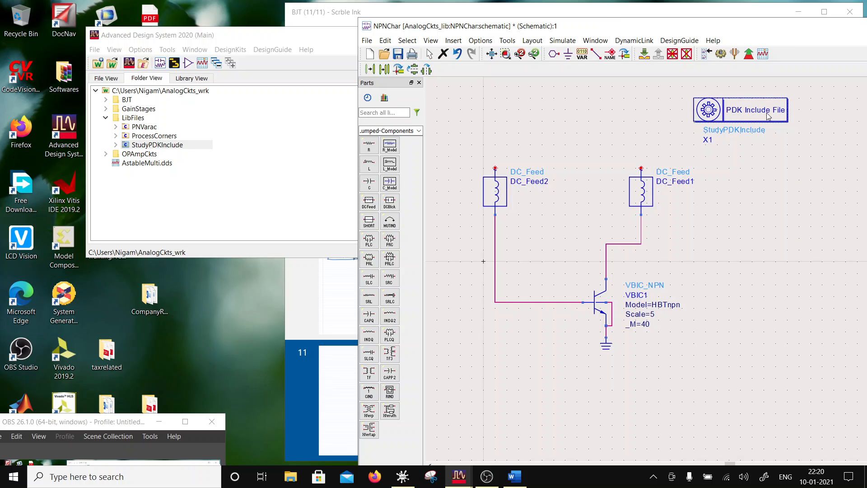
Move the collector-side DC_Feed farther right and shift the PDK include block up and to the right to free space
{"action": "left_click_drag", "start_coordinate": [651, 202], "coordinate": [712, 205]}
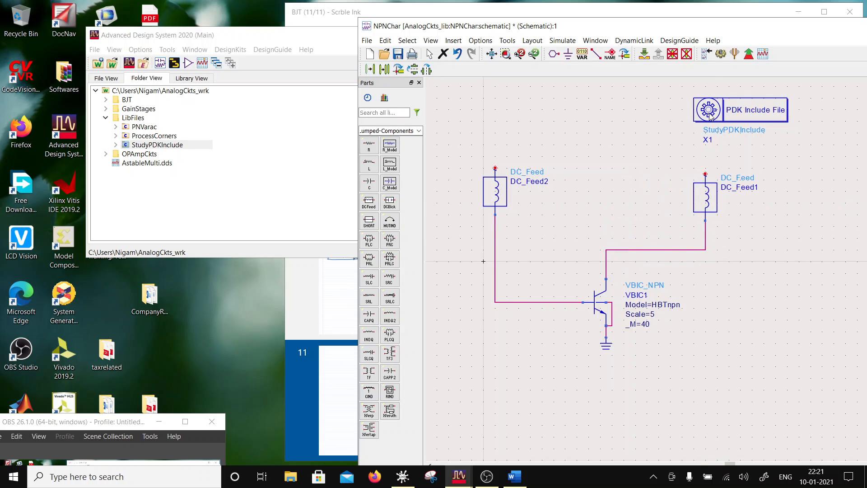
{"action": "left_click_drag", "start_coordinate": [712, 116], "coordinate": [755, 117]}
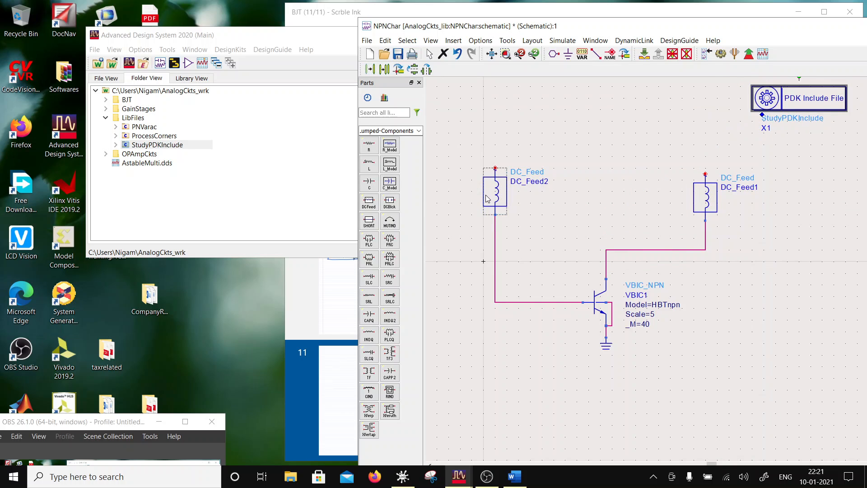
Shift the base-side and collector-side DC_Feeds slightly down, closer to the transistor
{"action": "left_click_drag", "start_coordinate": [487, 193], "coordinate": [487, 205]}
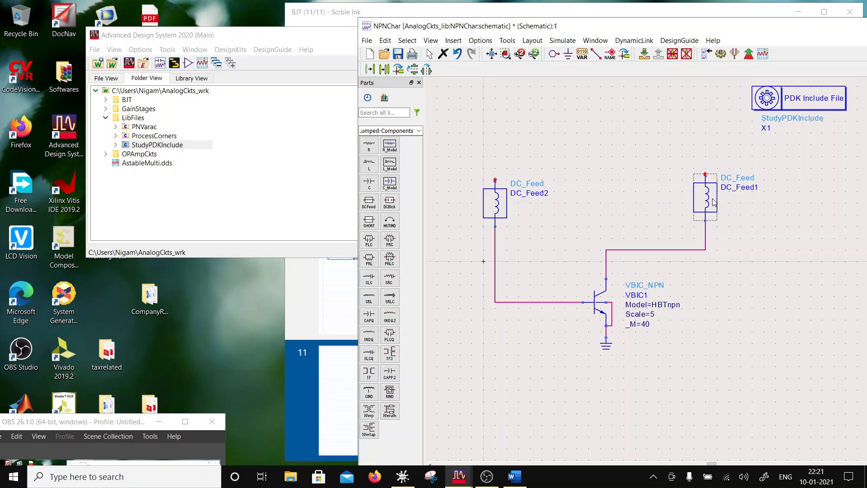
{"action": "left_click_drag", "start_coordinate": [716, 201], "coordinate": [715, 207]}
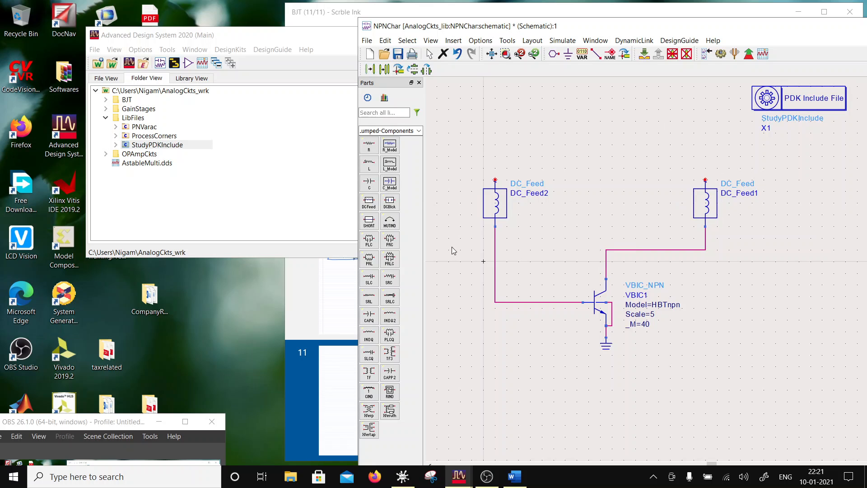
{"action": "left_click", "coordinate": [492, 215]}
{"action": "left_click_drag", "start_coordinate": [492, 215], "coordinate": [492, 203]}
{"action": "left_click", "coordinate": [685, 209]}
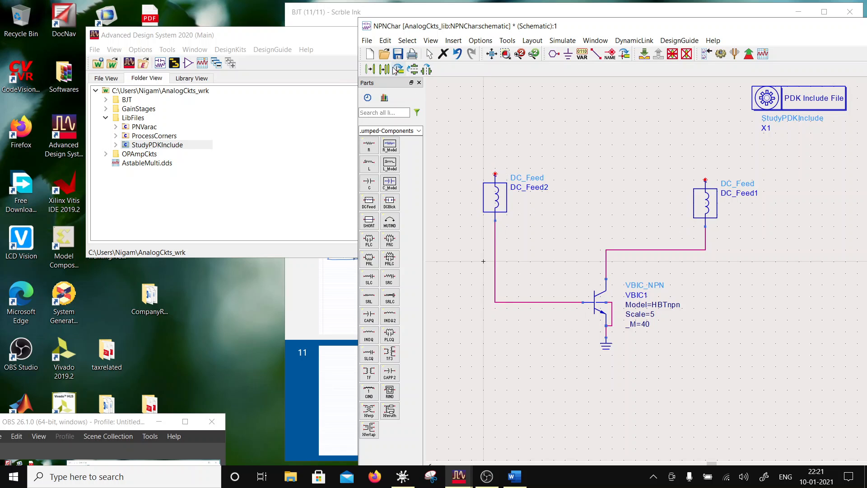
Place a DC_Block at the collector node below the right DC_Feed and another at the base node below the left DC_Feed
{"action": "left_click", "coordinate": [371, 183]}
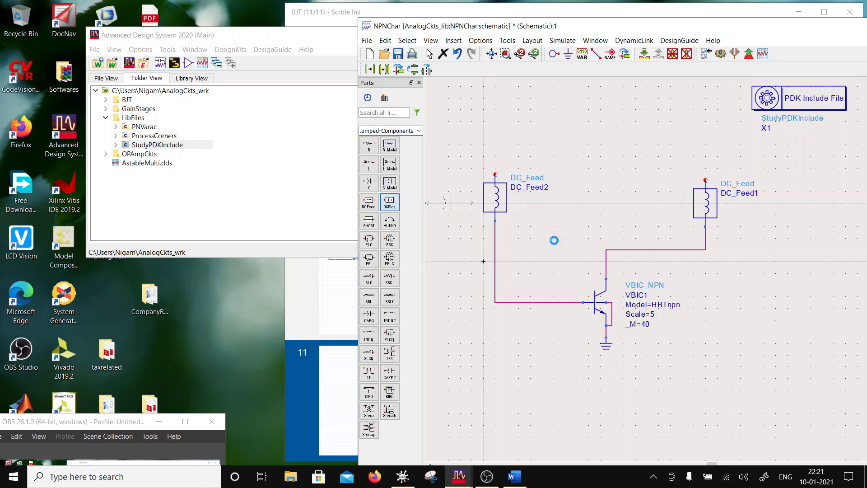
{"action": "left_click", "coordinate": [721, 255]}
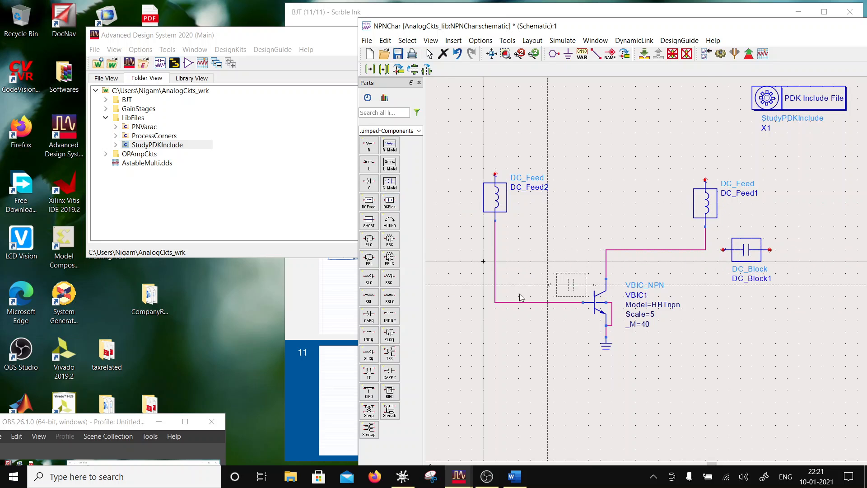
{"action": "left_click", "coordinate": [448, 303]}
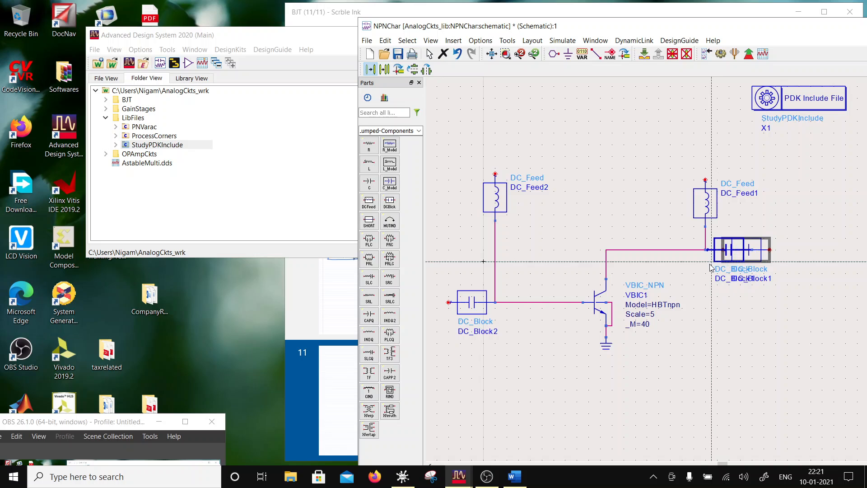
{"action": "key", "text": "Escape"}
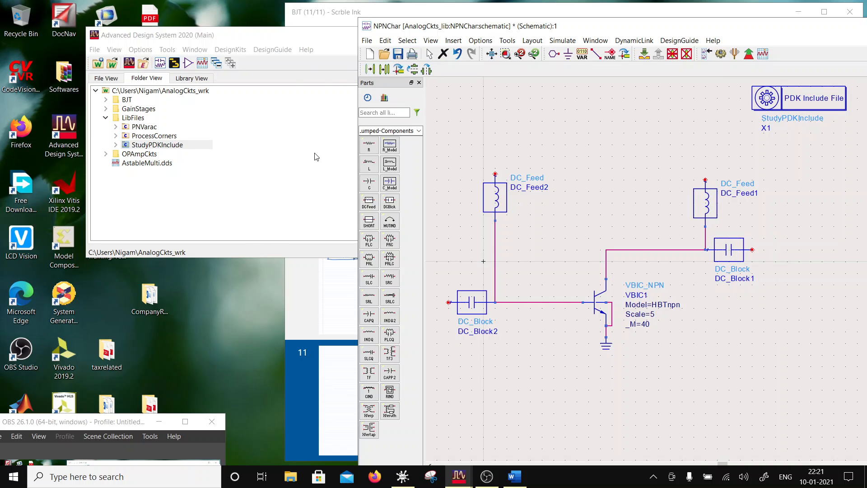
Place two Term ports from the Simulation-S_Param palette, one beside the base DC_Block and one beside the collector DC_Block
{"action": "left_click", "coordinate": [419, 130]}
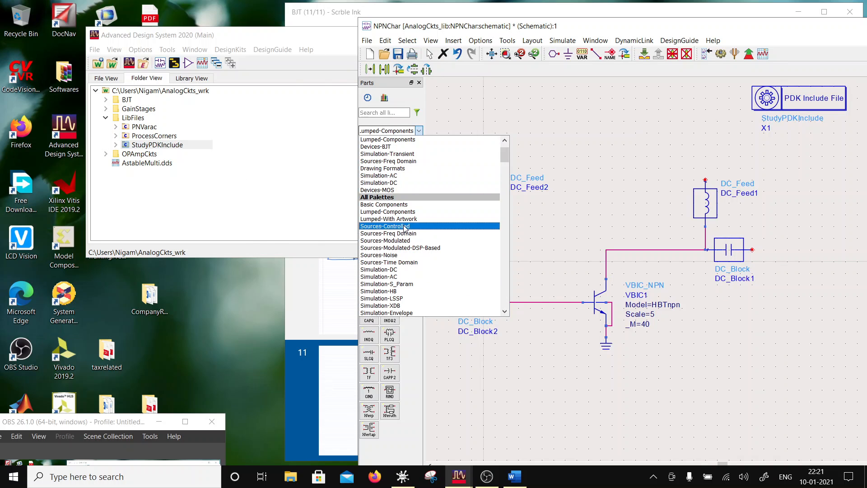
{"action": "left_click", "coordinate": [397, 284]}
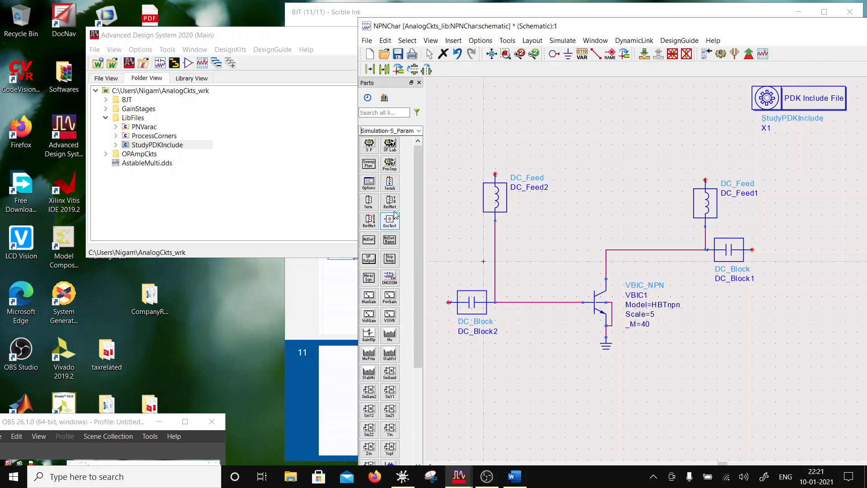
{"action": "left_click", "coordinate": [371, 205]}
{"action": "scroll", "coordinate": [549, 287], "scroll_direction": "down", "scroll_amount": 1}
{"action": "left_click", "coordinate": [539, 285]}
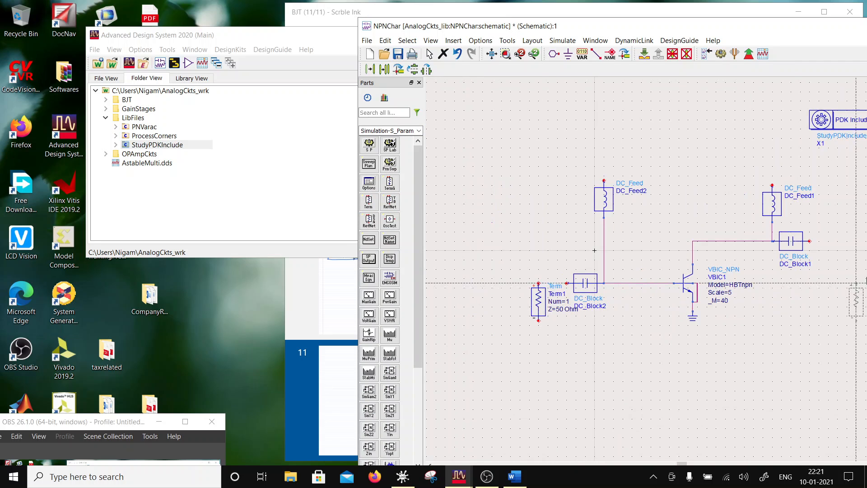
{"action": "left_click", "coordinate": [834, 242]}
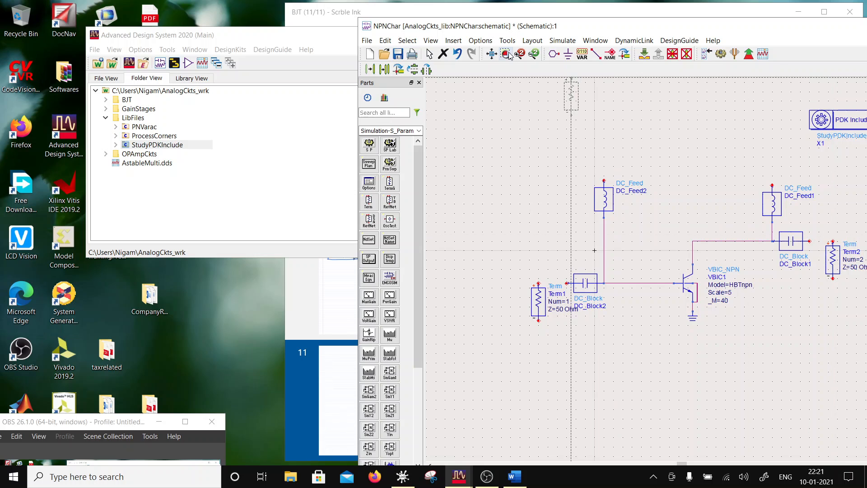
Ground the lower pins of both Term ports and wire their upper pins to the adjacent DC_Blocks
{"action": "left_click", "coordinate": [538, 322]}
{"action": "left_click", "coordinate": [833, 279]}
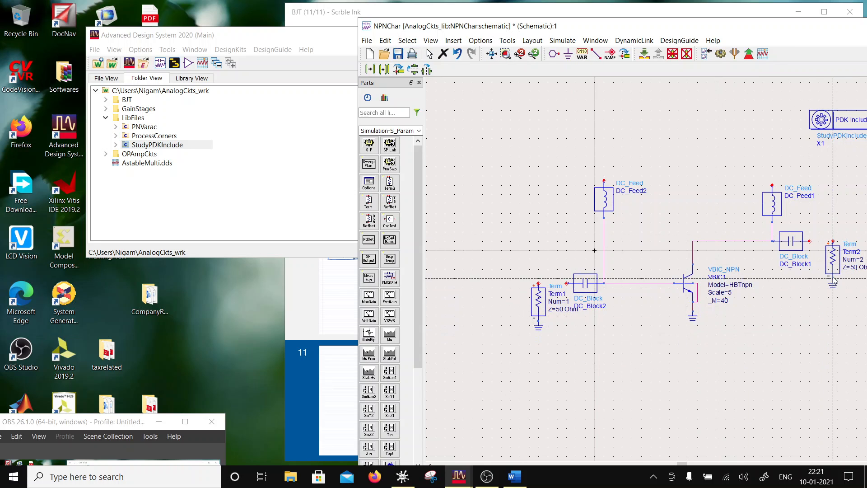
{"action": "left_click", "coordinate": [597, 54]}
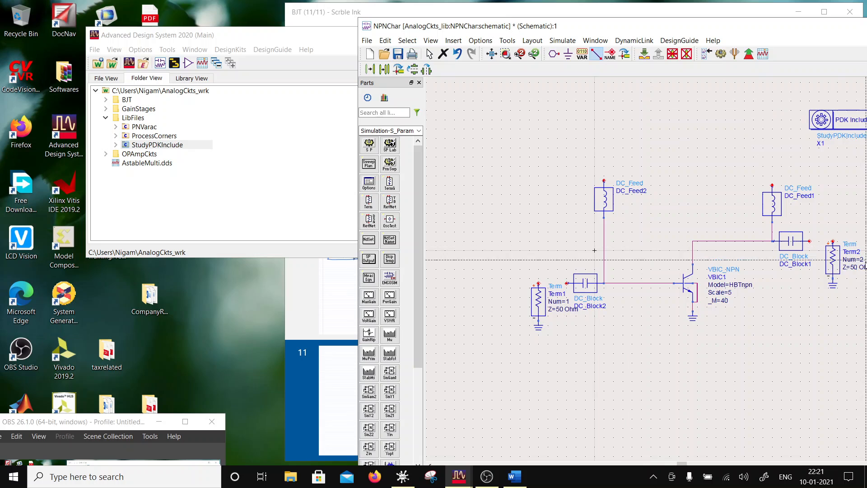
{"action": "left_click", "coordinate": [834, 241]}
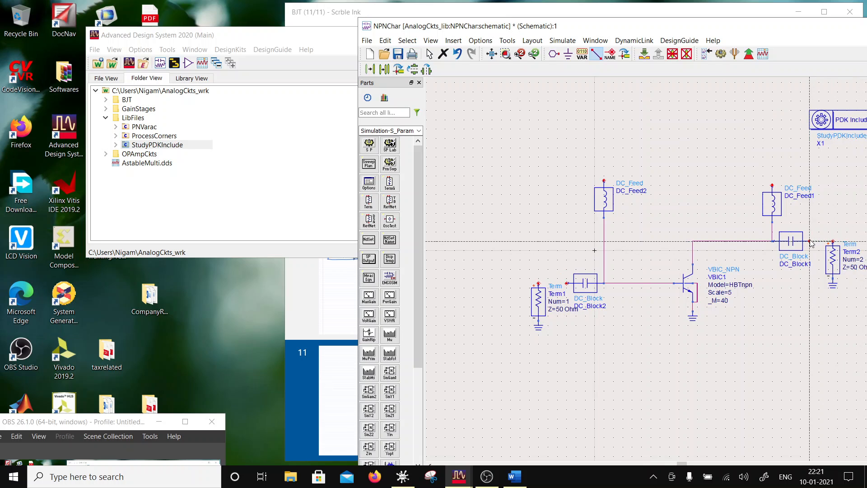
{"action": "left_click", "coordinate": [810, 241]}
{"action": "left_click", "coordinate": [538, 283]}
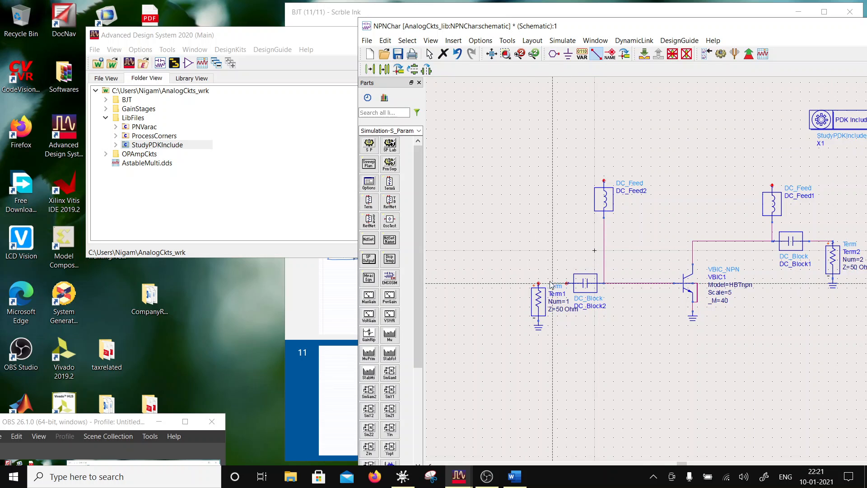
{"action": "left_click", "coordinate": [566, 283]}
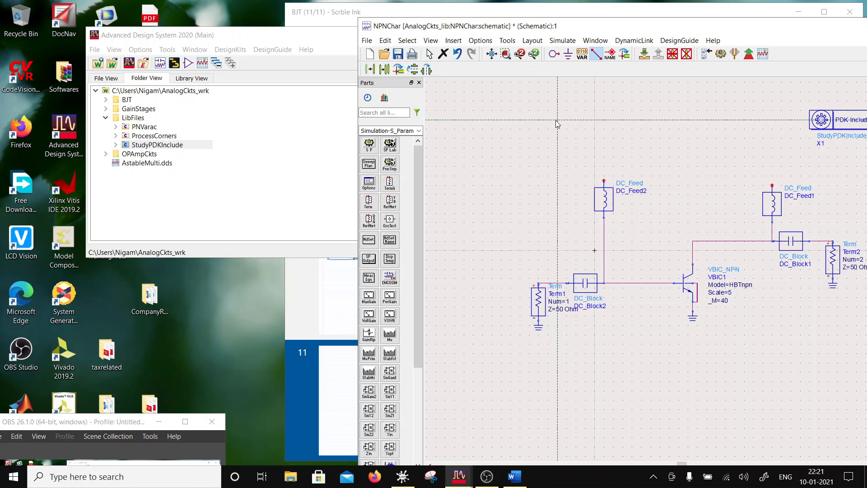
{"action": "key", "text": "Escape"}
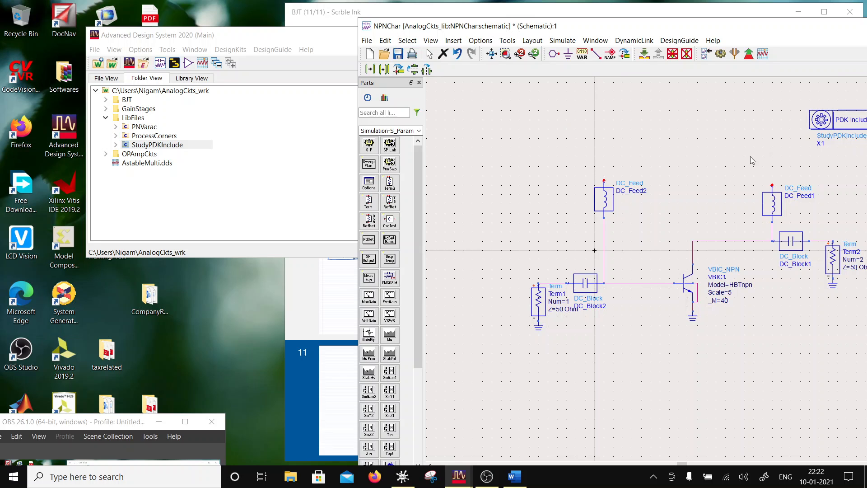
Move the PDK include block farther up and to the right, and save the schematic
{"action": "scroll", "coordinate": [749, 158], "scroll_direction": "down", "scroll_amount": 1}
{"action": "scroll", "coordinate": [723, 253], "scroll_direction": "down", "scroll_amount": 2}
{"action": "scroll", "coordinate": [706, 280], "scroll_direction": "up", "scroll_amount": 1}
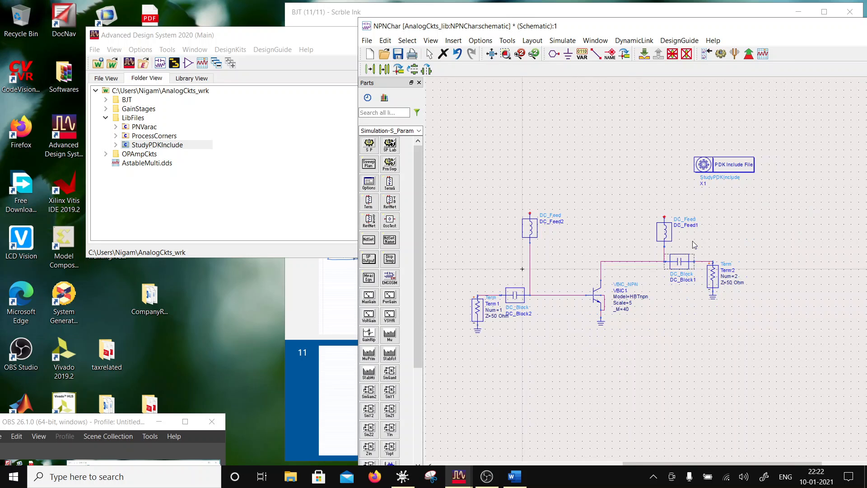
{"action": "left_click_drag", "start_coordinate": [716, 170], "coordinate": [776, 132]}
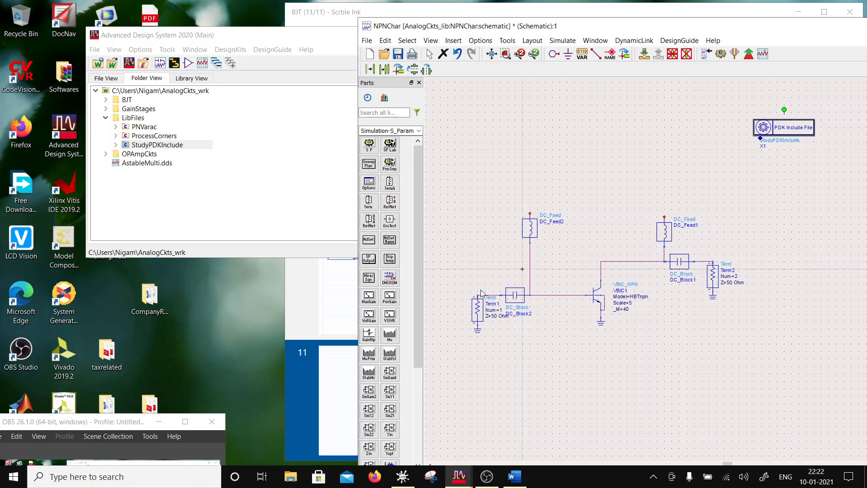
{"action": "left_click", "coordinate": [397, 55]}
Switch the parts palette to Probe Components and choose the I_Probe current probe
{"action": "left_click", "coordinate": [418, 131]}
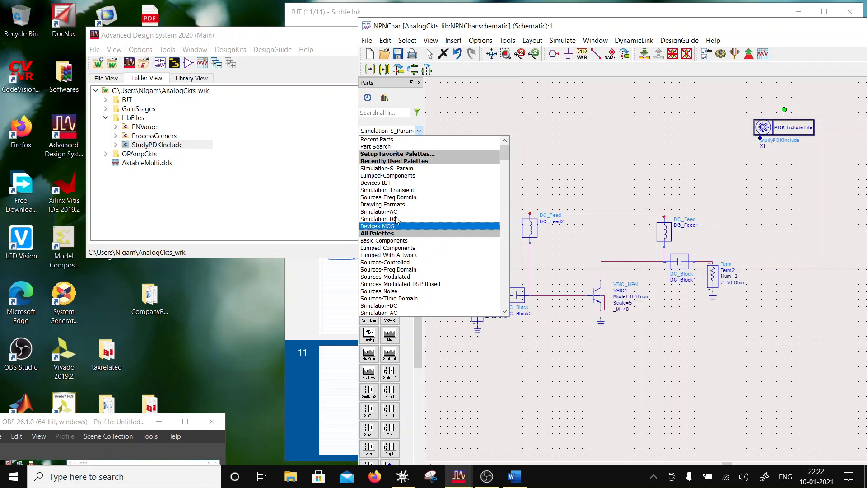
{"action": "scroll", "coordinate": [398, 201], "scroll_direction": "up", "scroll_amount": 2}
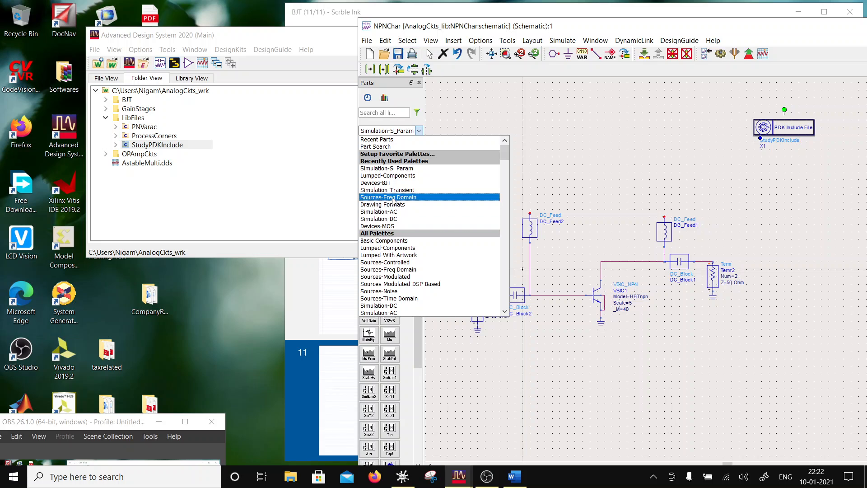
{"action": "scroll", "coordinate": [398, 226], "scroll_direction": "down", "scroll_amount": 4}
{"action": "scroll", "coordinate": [397, 228], "scroll_direction": "down", "scroll_amount": 1}
{"action": "scroll", "coordinate": [395, 222], "scroll_direction": "up", "scroll_amount": 5}
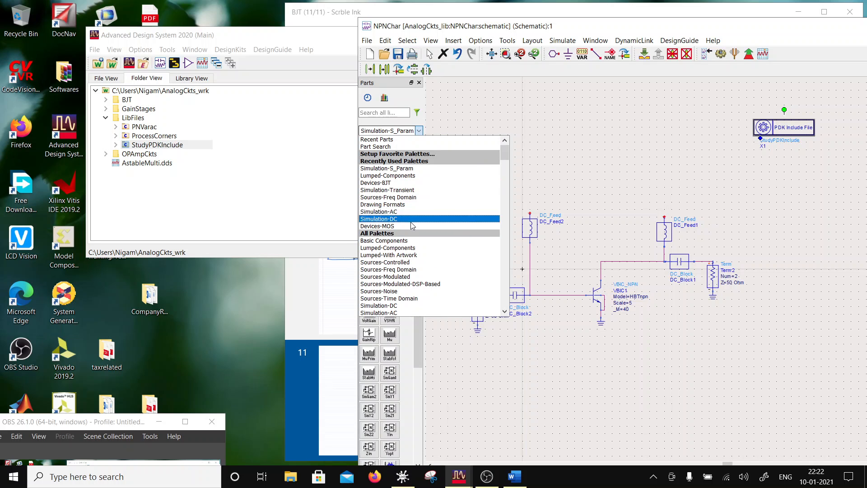
{"action": "scroll", "coordinate": [411, 249], "scroll_direction": "down", "scroll_amount": 4}
{"action": "scroll", "coordinate": [411, 252], "scroll_direction": "down", "scroll_amount": 4}
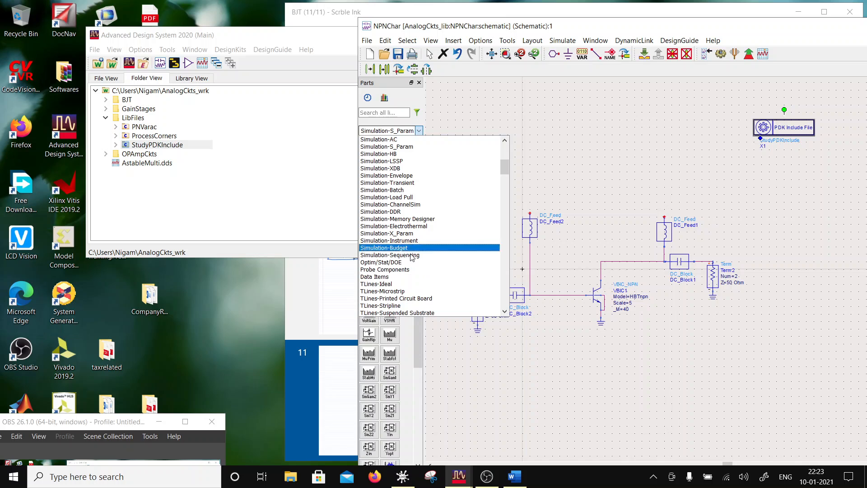
{"action": "left_click", "coordinate": [404, 269]}
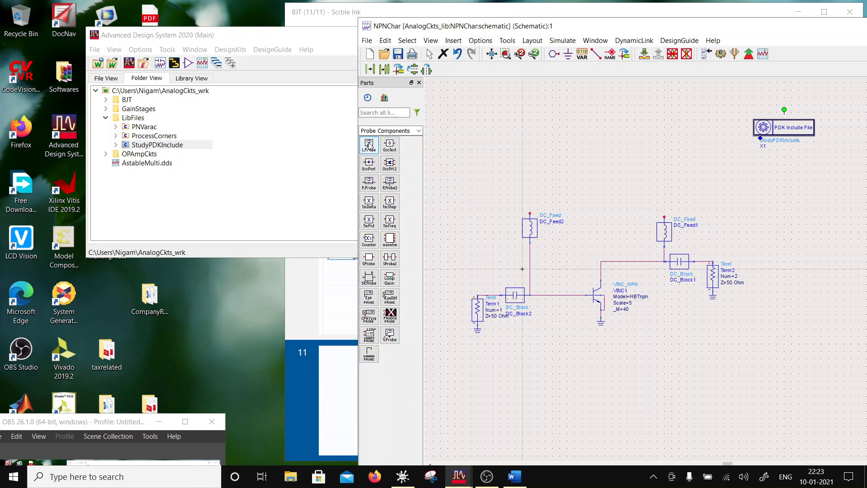
{"action": "left_click", "coordinate": [369, 145]}
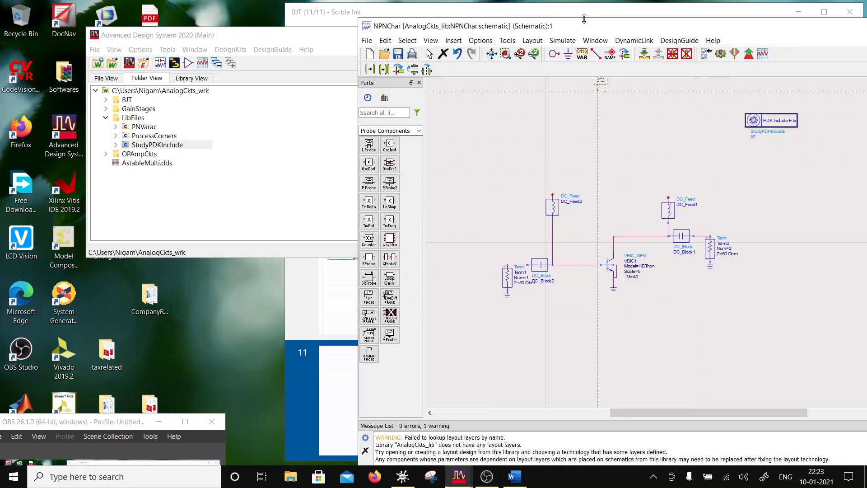
Maximize the schematic window, close the message list and leave the active placement and copy commands
{"action": "left_click_drag", "start_coordinate": [585, 27], "coordinate": [426, 2]}
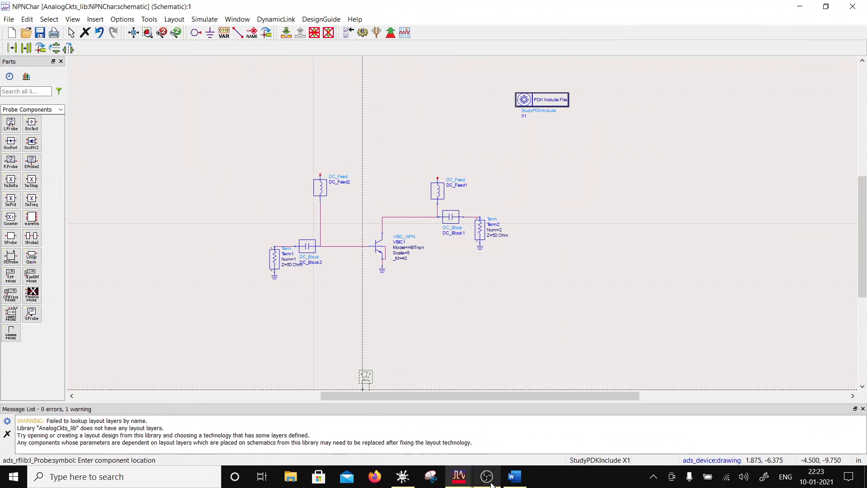
{"action": "left_click", "coordinate": [863, 409]}
{"action": "scroll", "coordinate": [479, 192], "scroll_direction": "up", "scroll_amount": 2}
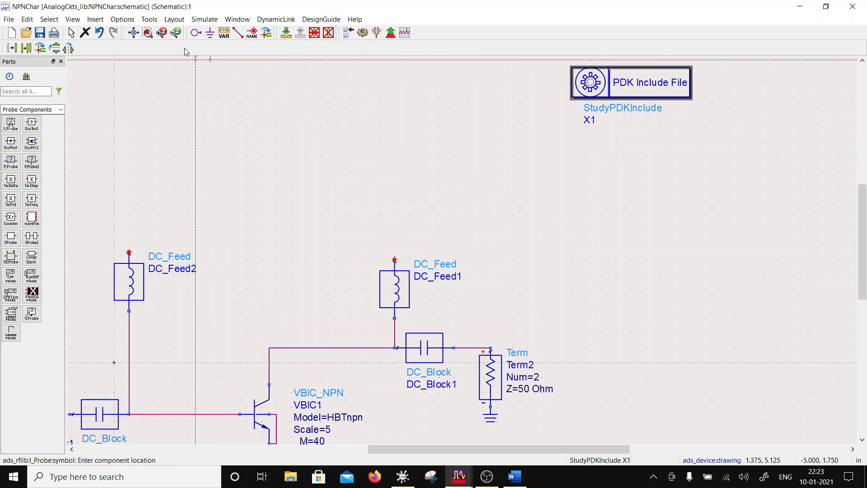
{"action": "left_click", "coordinate": [27, 48]}
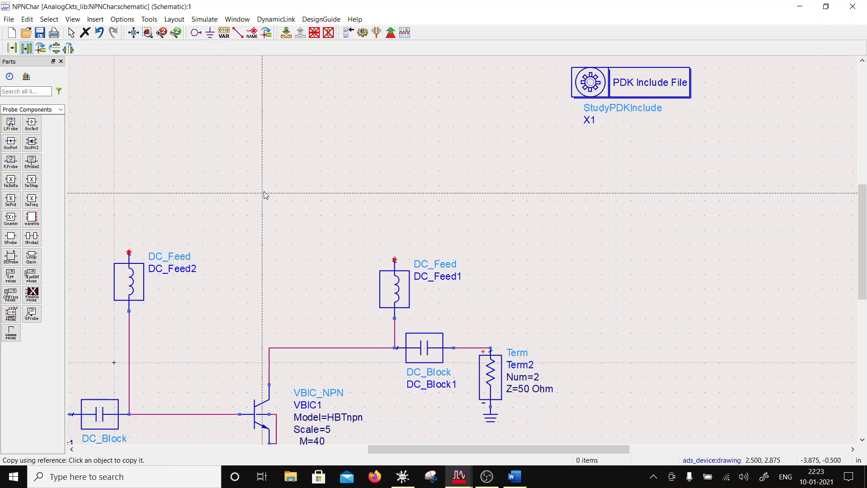
{"action": "key", "text": "Escape"}
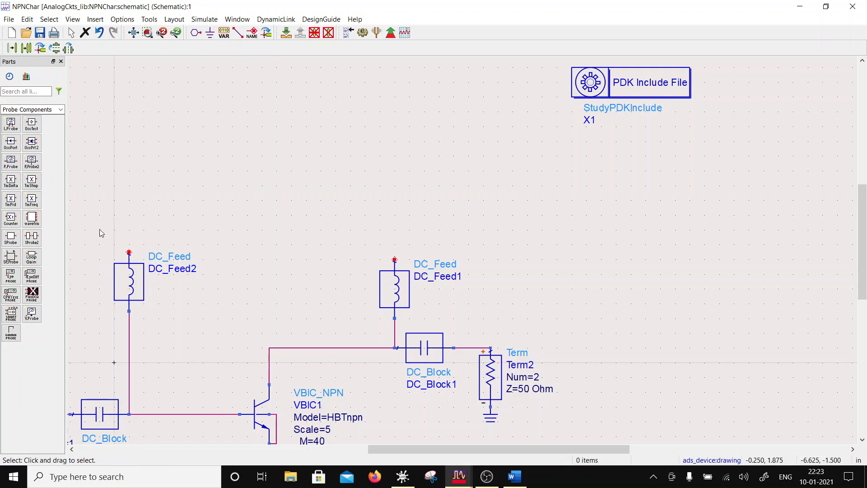
Place an I_Probe above and to the right of the collector-side DC_Feed and name it Ic
{"action": "left_click", "coordinate": [11, 123]}
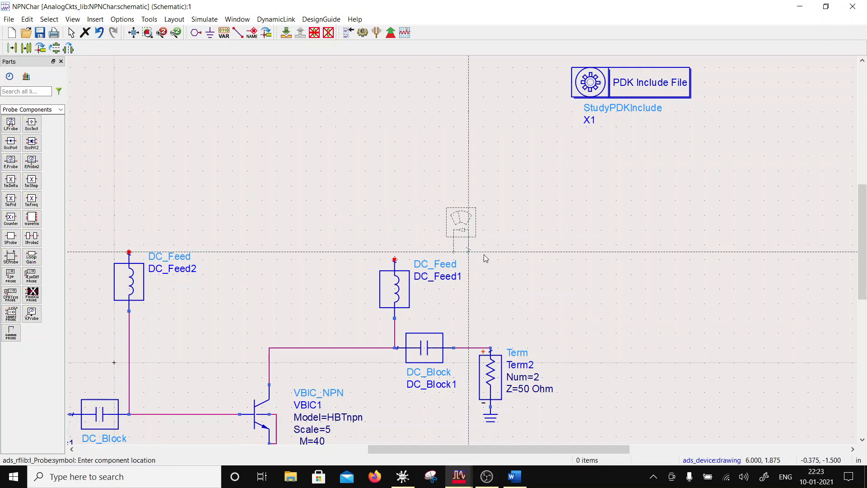
{"action": "left_click", "coordinate": [476, 226]}
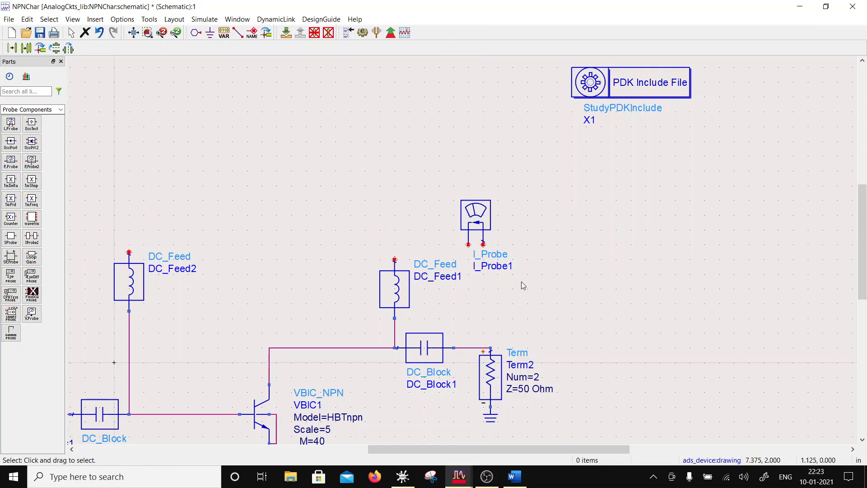
{"action": "double_click", "coordinate": [486, 266]}
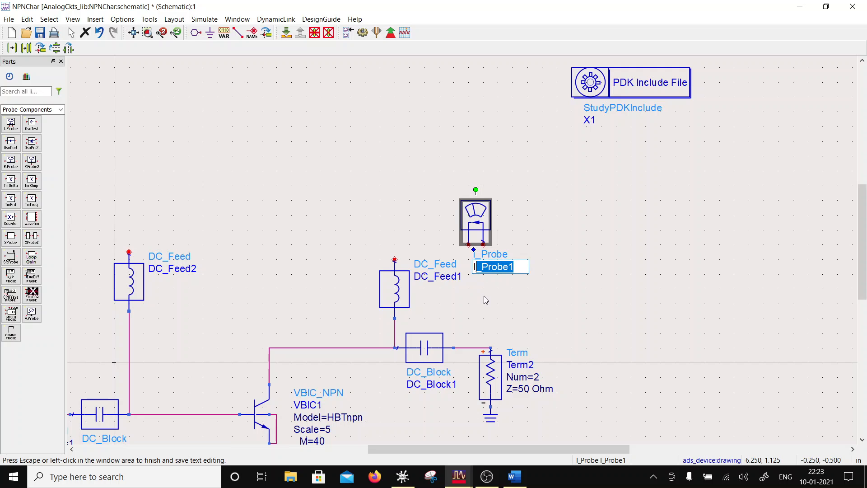
{"action": "type", "text": "Ic"}
{"action": "left_click", "coordinate": [411, 167]}
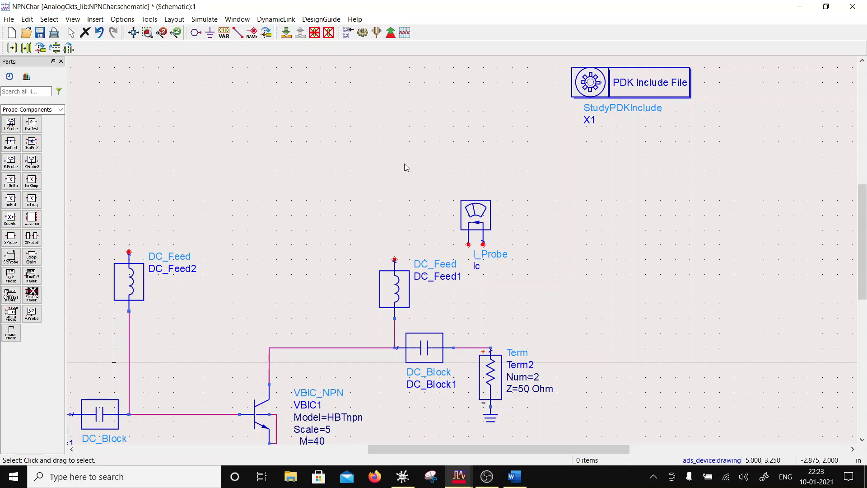
Place a V_DC source from Sources-Freq Domain to the right of the Ic probe and ground its negative terminal
{"action": "left_click", "coordinate": [61, 110]}
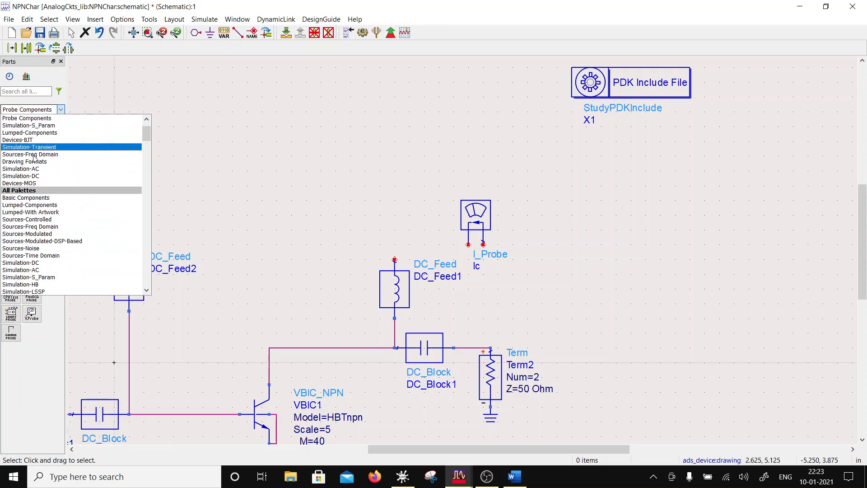
{"action": "left_click", "coordinate": [49, 227]}
{"action": "left_click", "coordinate": [11, 124]}
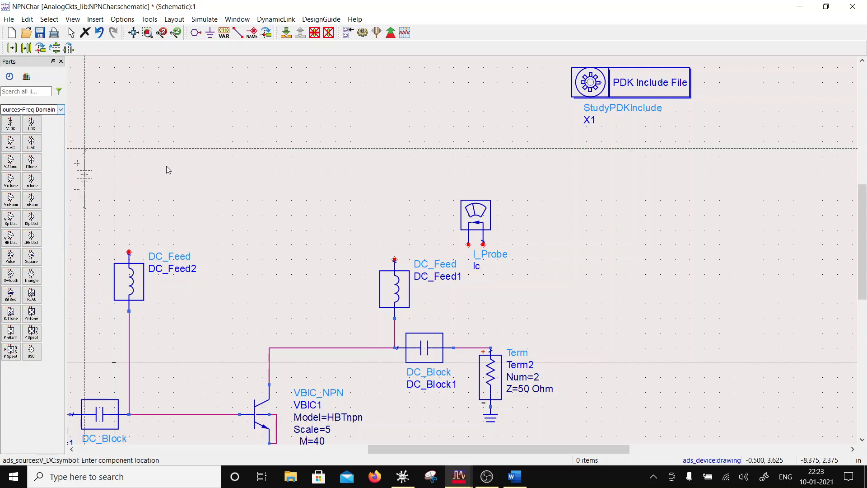
{"action": "left_click", "coordinate": [542, 245]}
{"action": "left_click", "coordinate": [210, 32]}
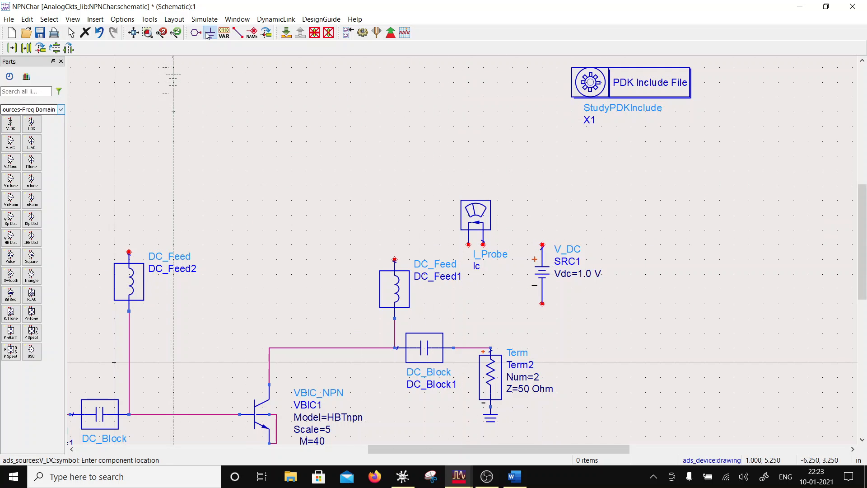
{"action": "left_click", "coordinate": [542, 302]}
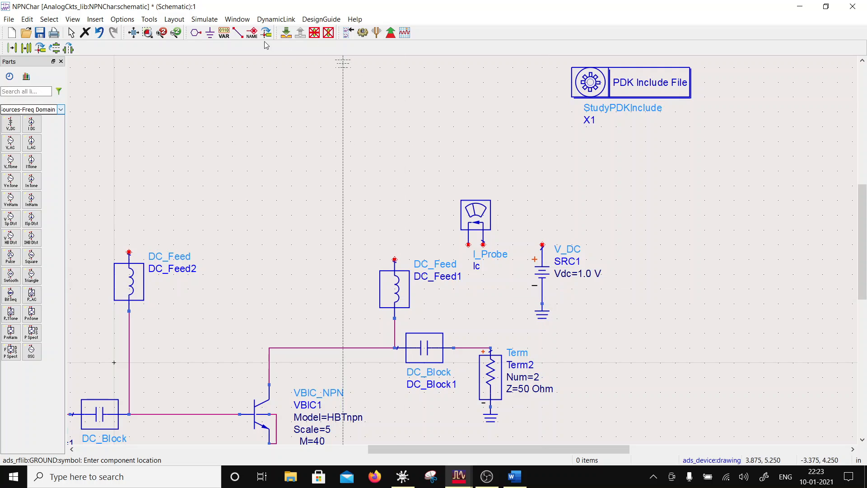
Wire the V_DC source's positive terminal to the Ic probe, and the probe's other terminal to DC_Feed1
{"action": "left_click", "coordinate": [238, 32]}
{"action": "left_click", "coordinate": [542, 245]}
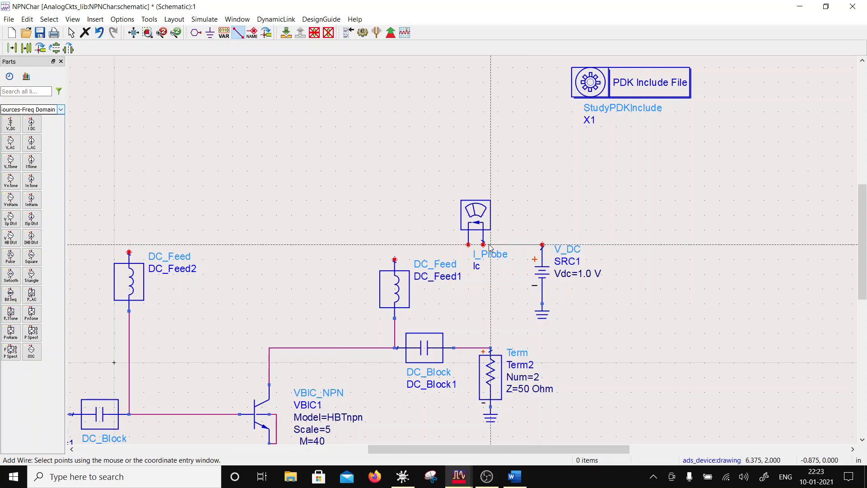
{"action": "left_click", "coordinate": [483, 244]}
{"action": "left_click", "coordinate": [468, 245]}
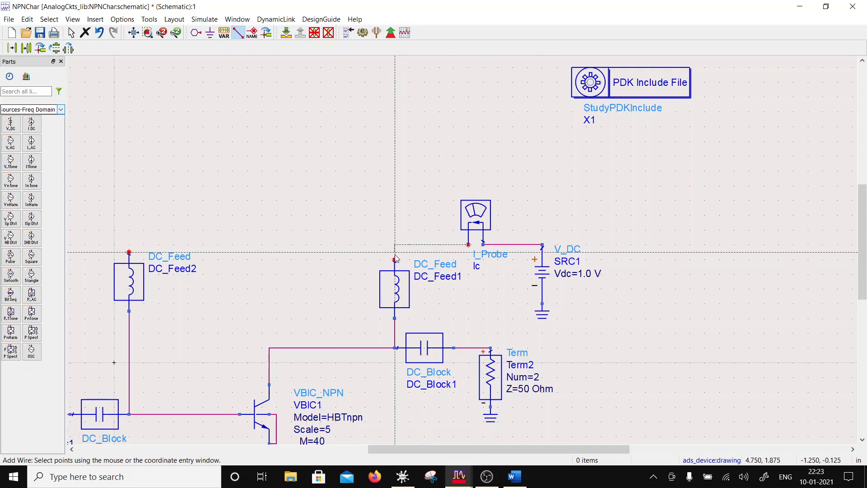
{"action": "left_click", "coordinate": [394, 260]}
{"action": "key", "text": "Escape"}
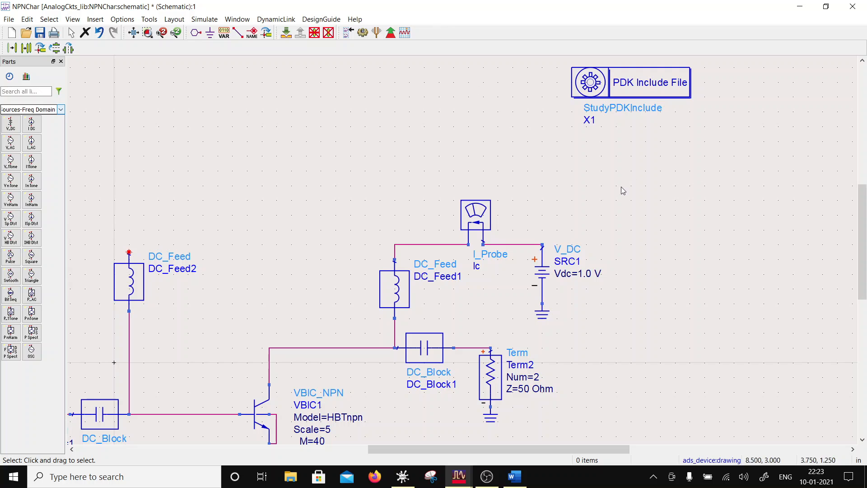
Set the V_DC source's Vdc to 3 V
{"action": "left_click", "coordinate": [579, 274]}
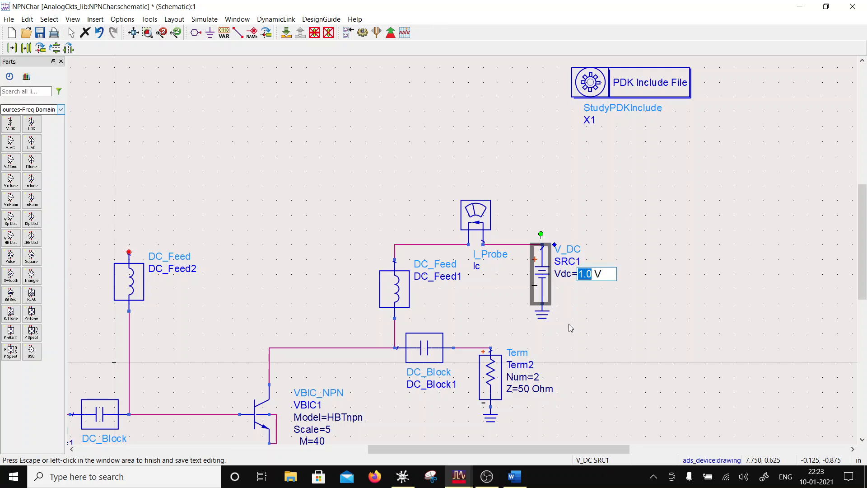
{"action": "type", "text": "3"}
{"action": "left_click", "coordinate": [590, 311]}
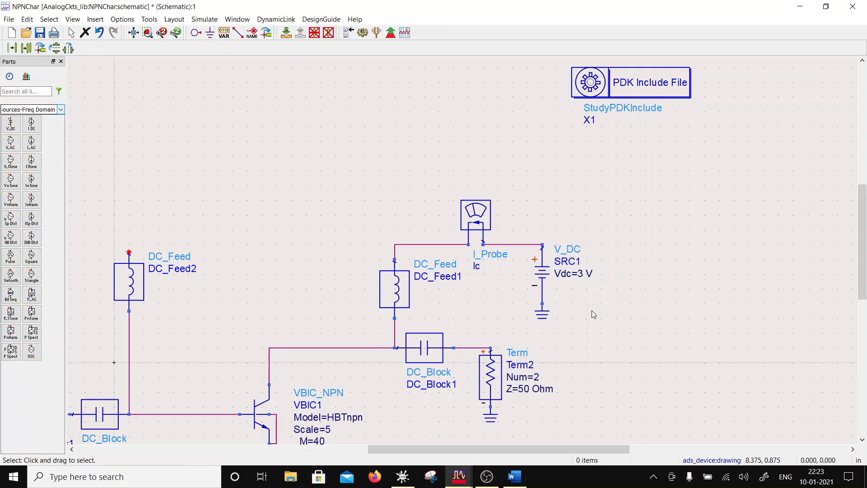
Set the V_DC source's Vdc to the variable Vce
{"action": "scroll", "coordinate": [412, 283], "scroll_direction": "down", "scroll_amount": 2}
{"action": "scroll", "coordinate": [412, 274], "scroll_direction": "up", "scroll_amount": 1}
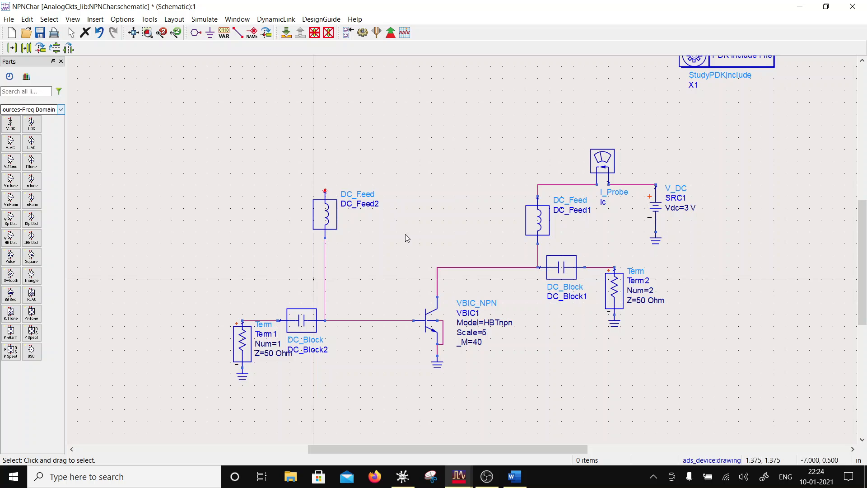
{"action": "left_click", "coordinate": [686, 209]}
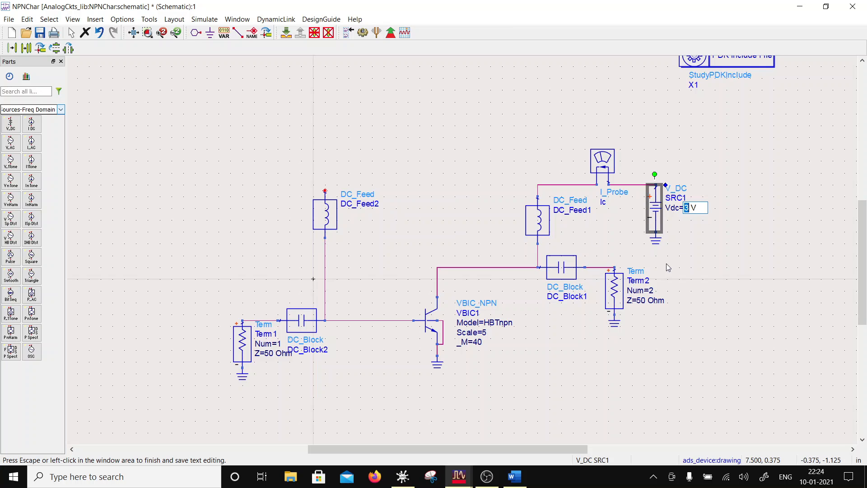
{"action": "type", "text": "Vce"}
{"action": "left_click", "coordinate": [481, 149]}
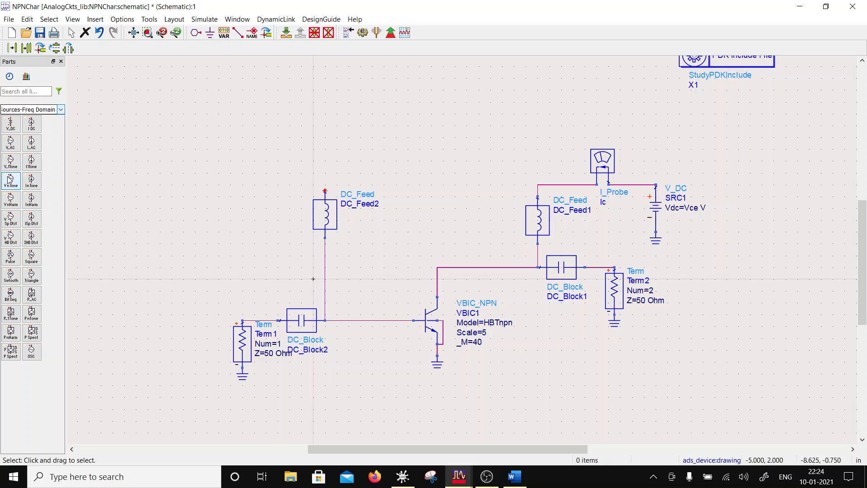
Place an I_DC current source directly above DC_Feed2 and a ground to the left of the source's upper terminal
{"action": "left_click", "coordinate": [32, 124]}
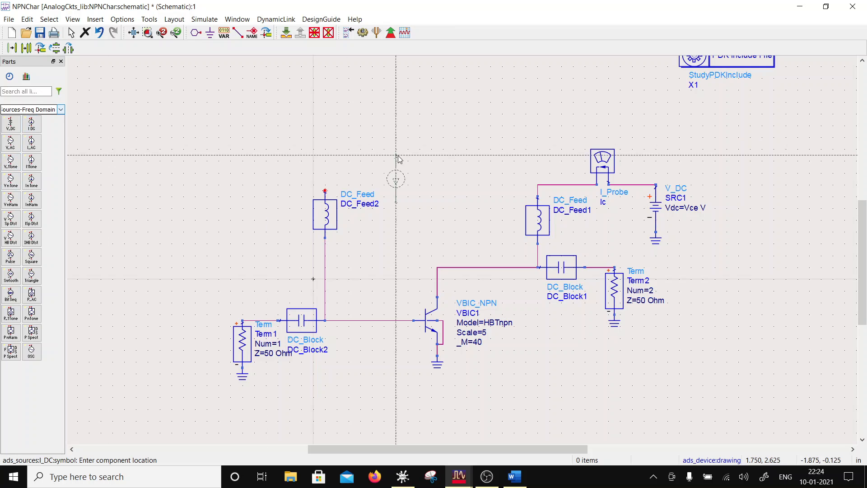
{"action": "left_click", "coordinate": [325, 132]}
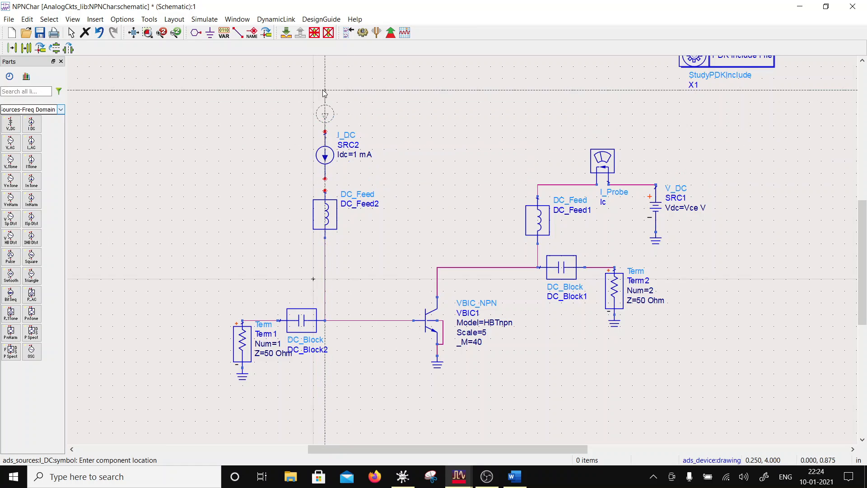
{"action": "key", "text": "Escape"}
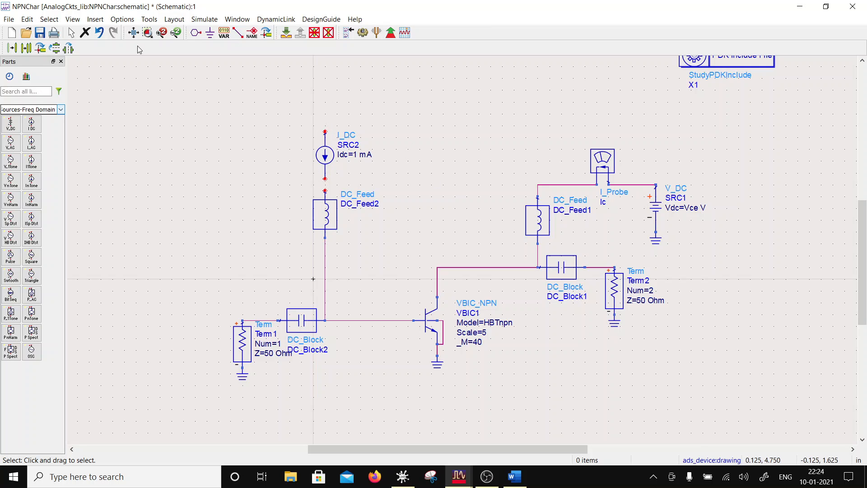
{"action": "left_click", "coordinate": [210, 33]}
{"action": "left_click", "coordinate": [277, 132]}
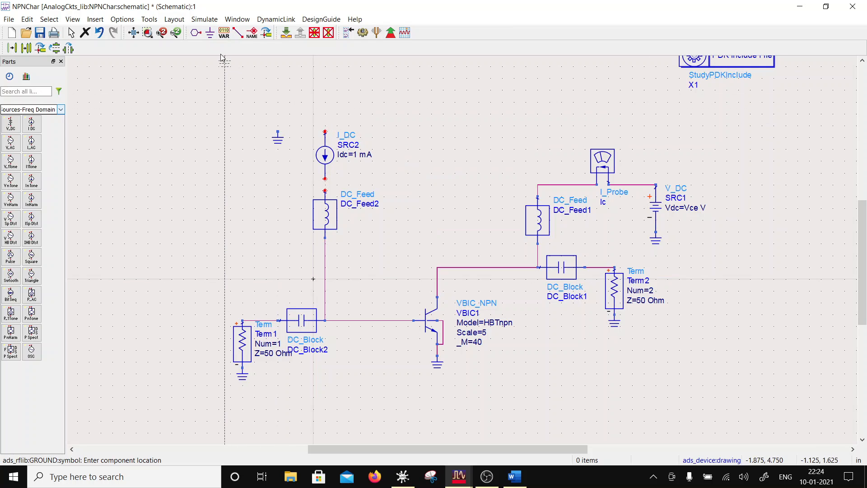
Wire the new ground to the I_DC source's upper terminal, and its lower terminal to DC_Feed2
{"action": "left_click", "coordinate": [238, 33]}
{"action": "left_click", "coordinate": [278, 132]}
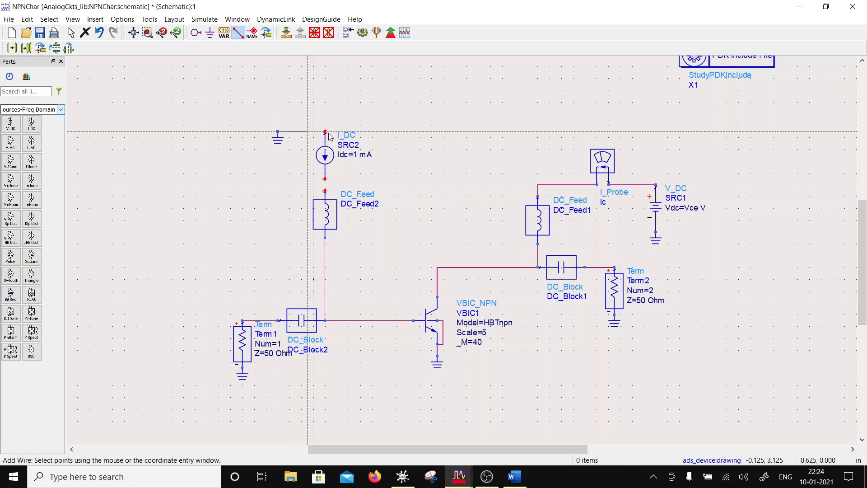
{"action": "left_click", "coordinate": [325, 131]}
{"action": "left_click", "coordinate": [325, 179]}
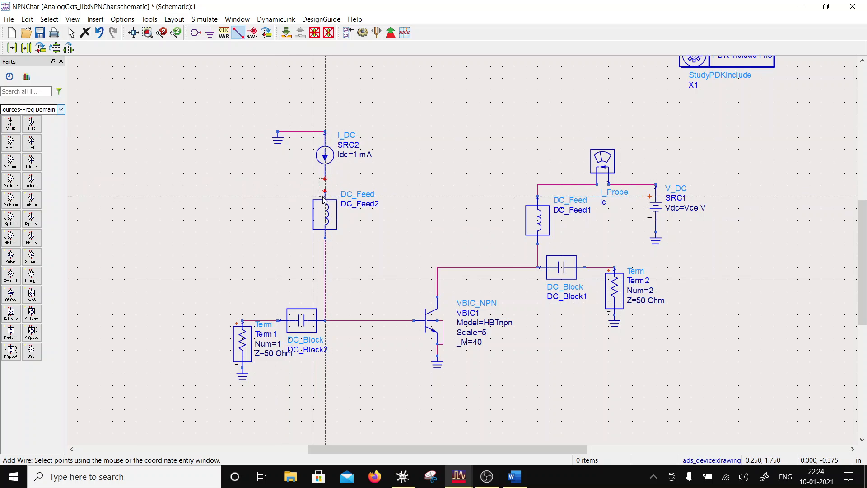
{"action": "left_click", "coordinate": [325, 192]}
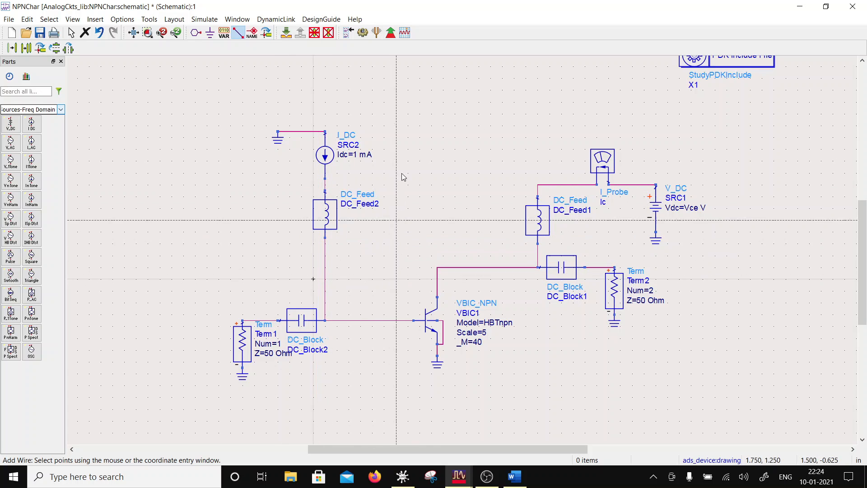
{"action": "key", "text": "Escape"}
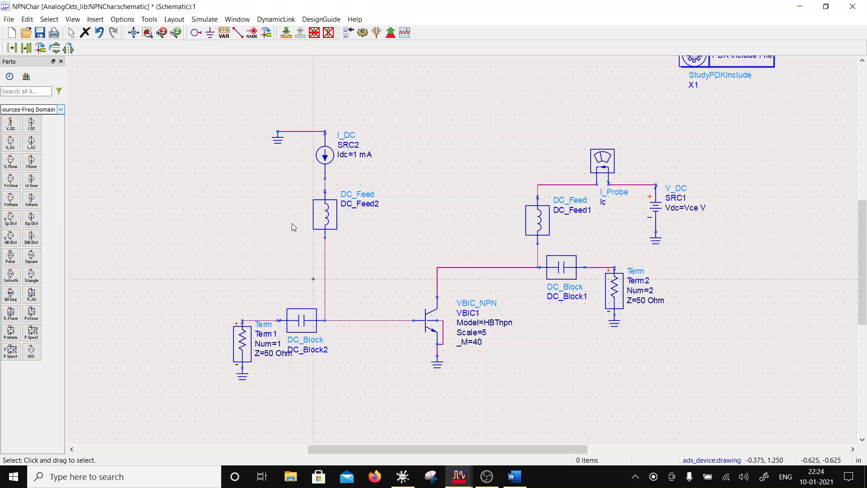
Set the I_DC source's Idc to the variable Ib in mA
{"action": "double_click", "coordinate": [354, 156]}
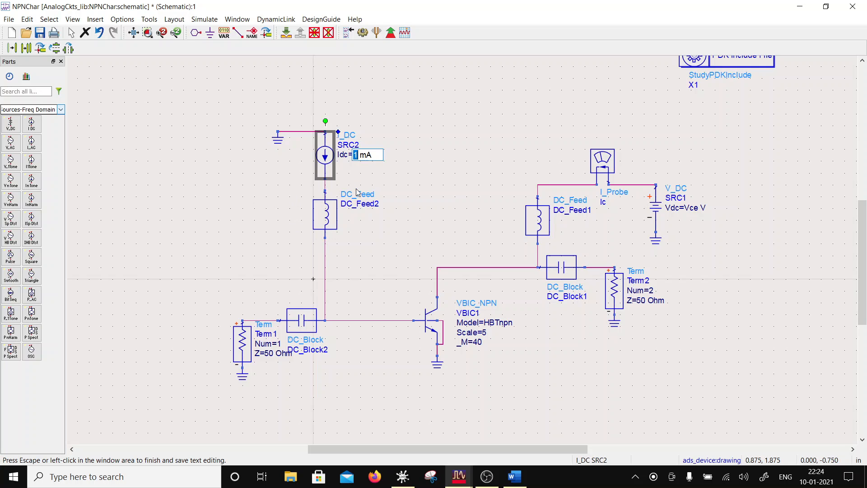
{"action": "type", "text": "Ib"}
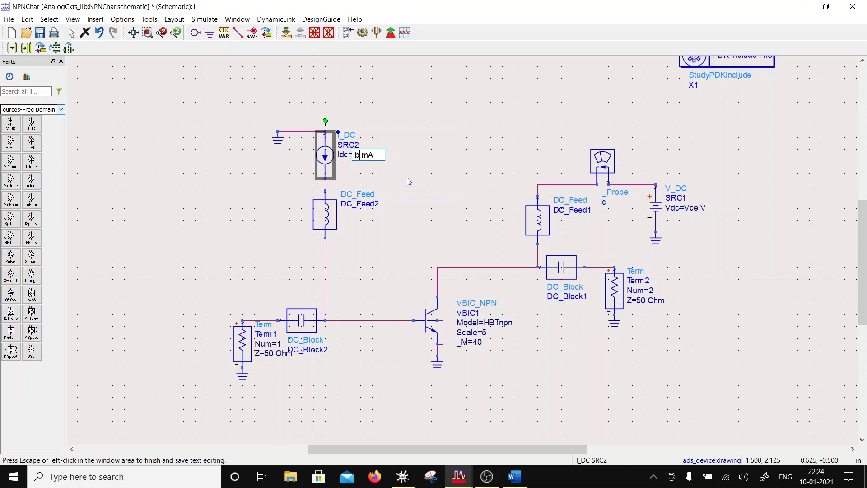
{"action": "left_click", "coordinate": [390, 196]}
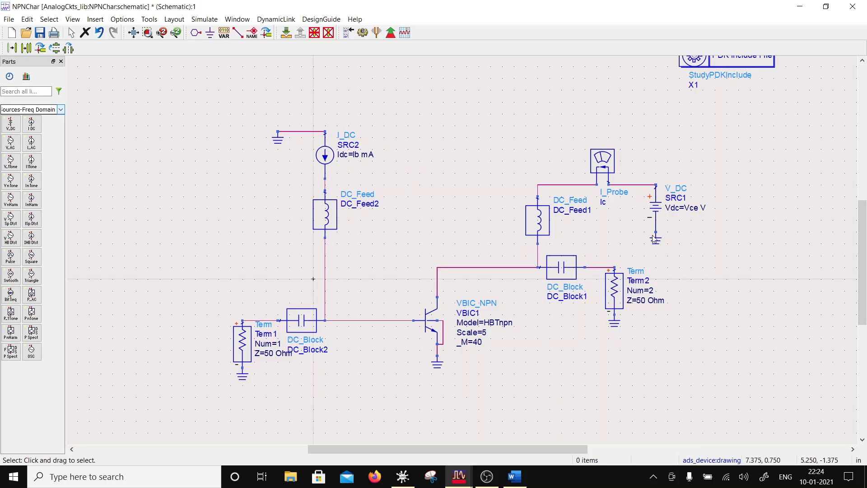
Move the I_DC source, its ground and DC_Feed2 down closer to the base line, and the PDK include block to their left
{"action": "left_click_drag", "start_coordinate": [266, 113], "coordinate": [331, 276]}
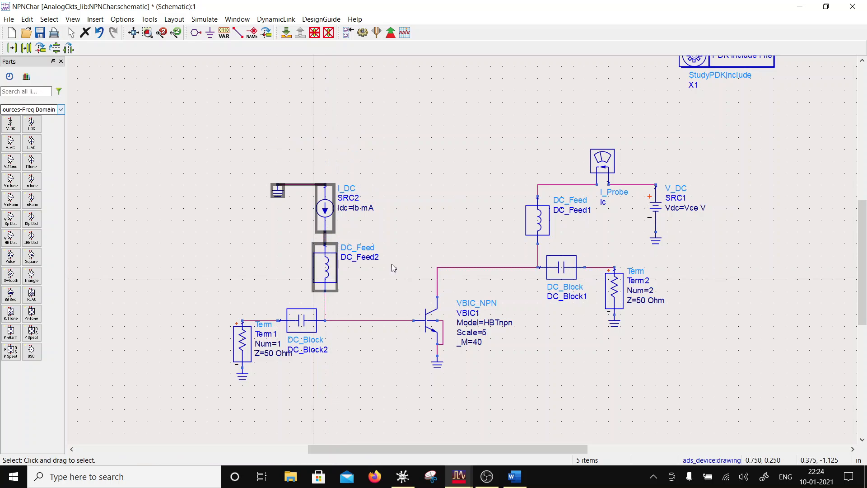
{"action": "scroll", "coordinate": [384, 292], "scroll_direction": "down", "scroll_amount": 1}
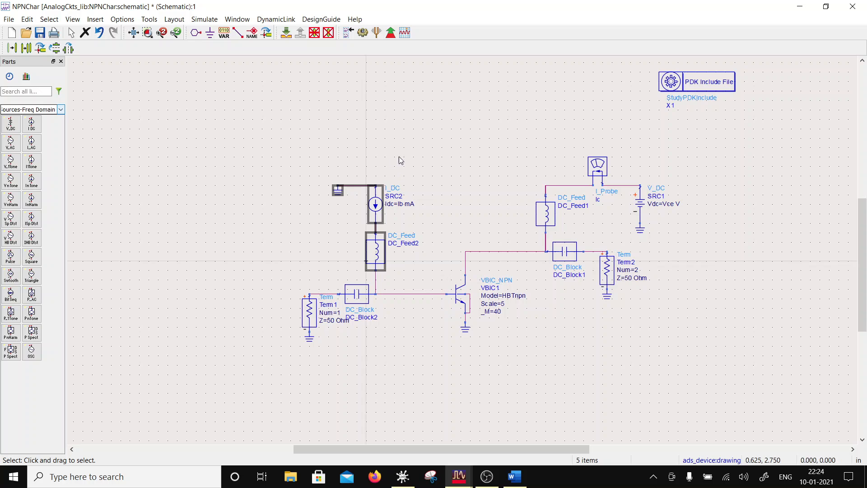
{"action": "left_click_drag", "start_coordinate": [672, 82], "coordinate": [122, 214]}
Place a DC simulation controller from the Simulation-DC palette just below the PDK include block
{"action": "left_click", "coordinate": [61, 109]}
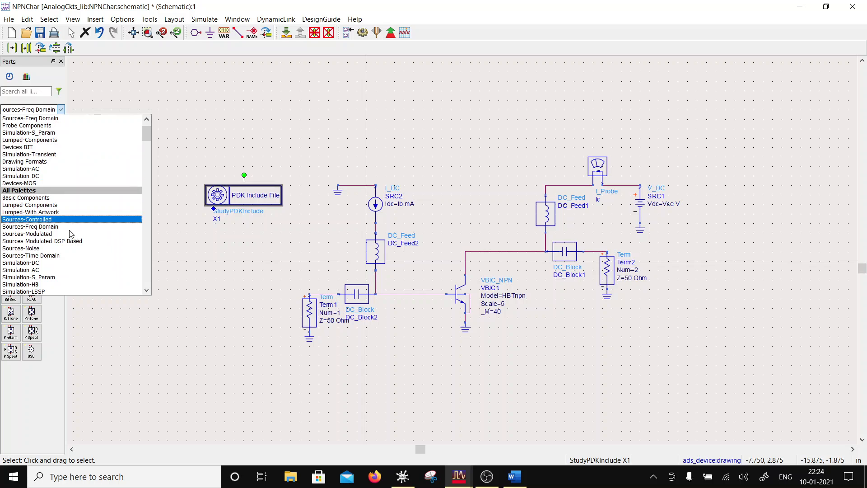
{"action": "scroll", "coordinate": [70, 249], "scroll_direction": "down", "scroll_amount": 1}
{"action": "left_click", "coordinate": [67, 244]}
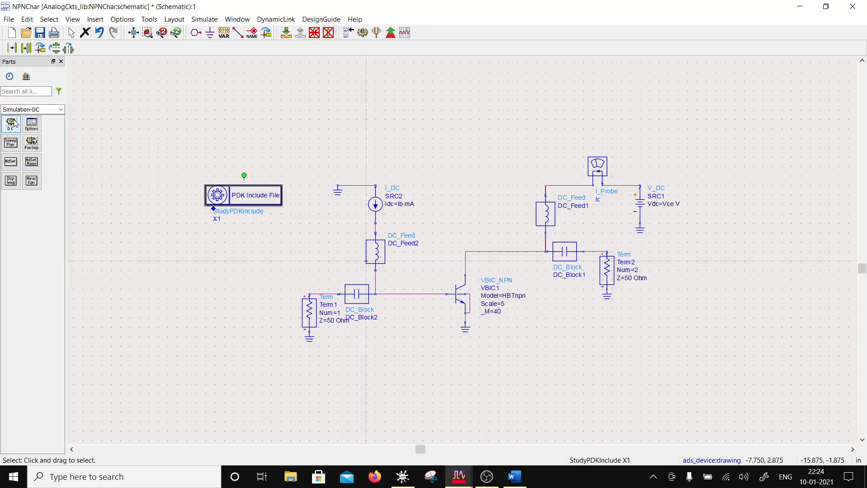
{"action": "left_click", "coordinate": [12, 122]}
{"action": "left_click", "coordinate": [205, 238]}
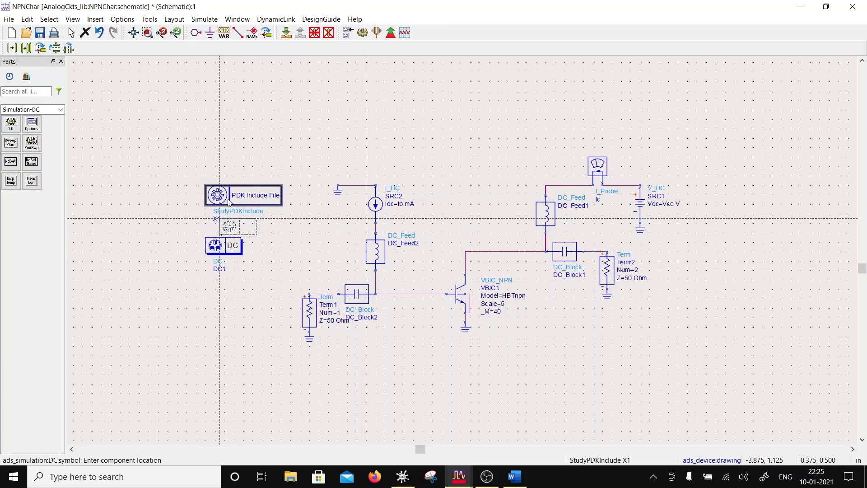
{"action": "key", "text": "Escape"}
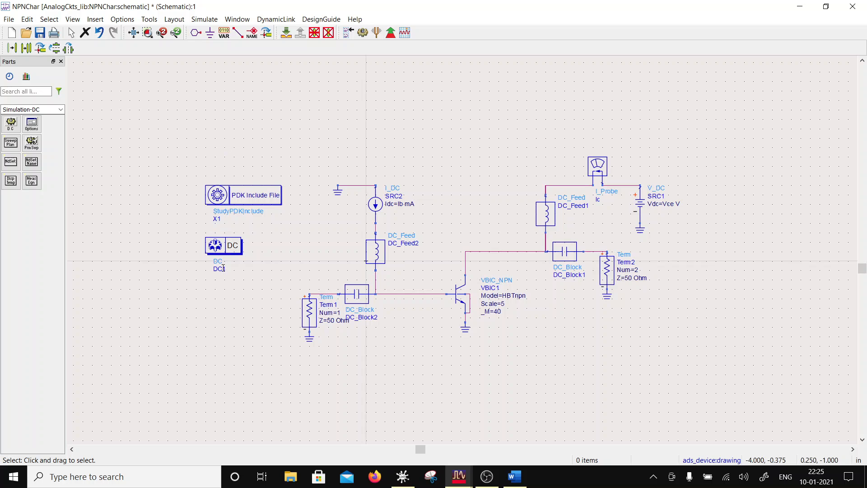
Open the DC simulation controller's settings and enter Ib as the parameter to sweep
{"action": "double_click", "coordinate": [223, 246]}
{"action": "left_click", "coordinate": [64, 73]}
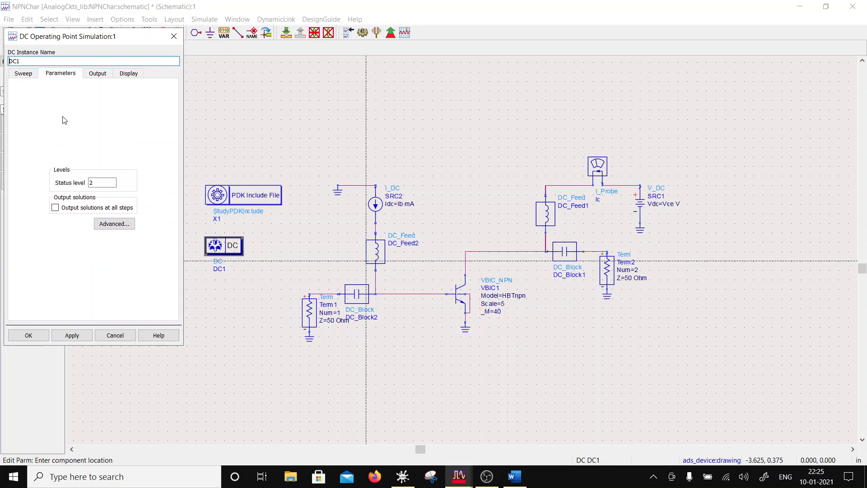
{"action": "left_click", "coordinate": [101, 182]}
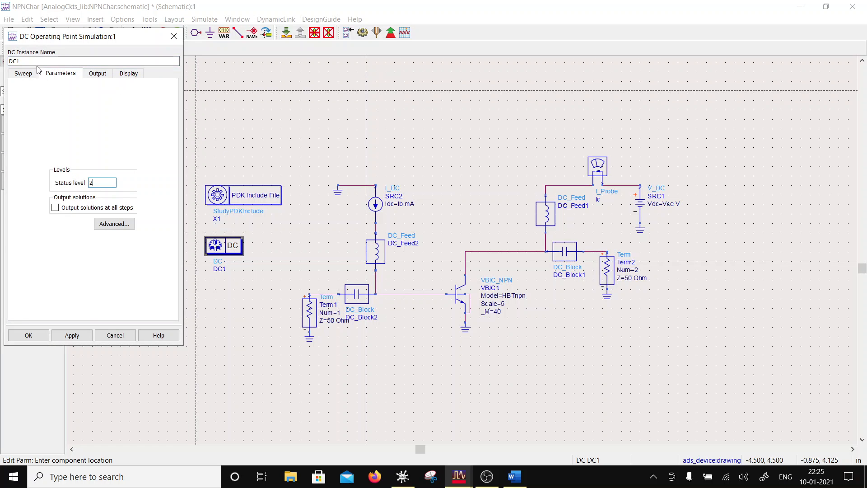
{"action": "left_click", "coordinate": [25, 73]}
{"action": "left_click", "coordinate": [48, 77]}
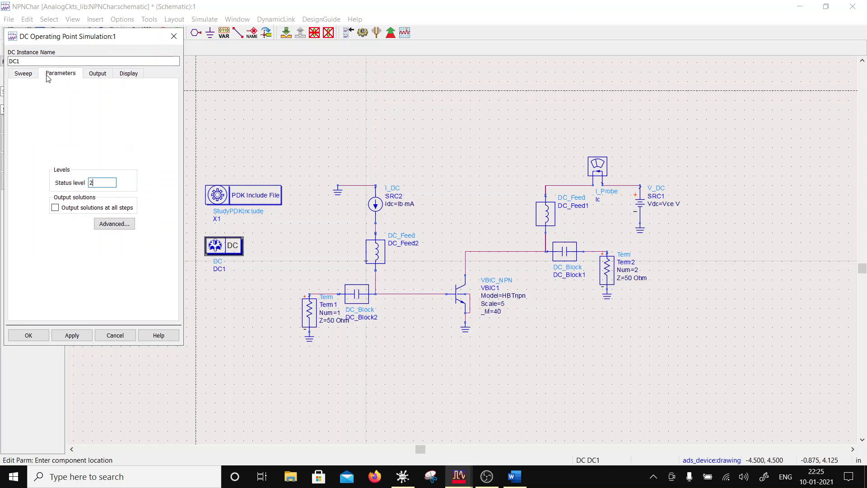
{"action": "left_click", "coordinate": [22, 74]}
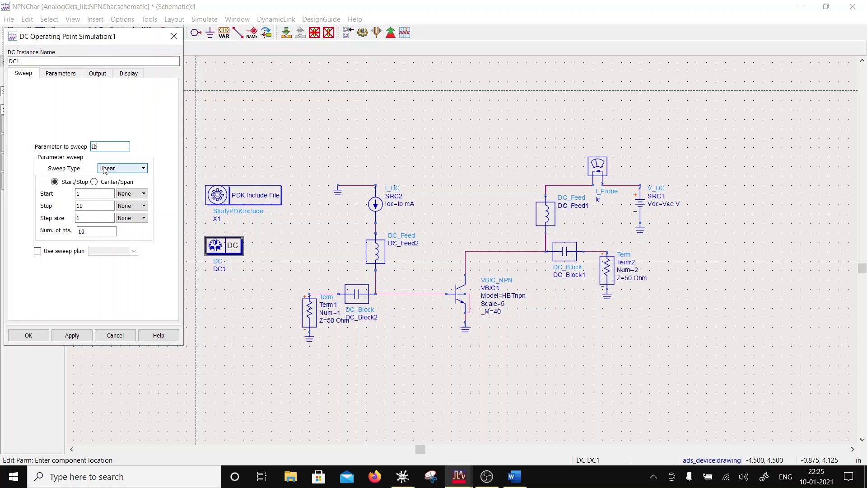
Set the start value of the Ib sweep to 0
{"action": "double_click", "coordinate": [90, 194]}
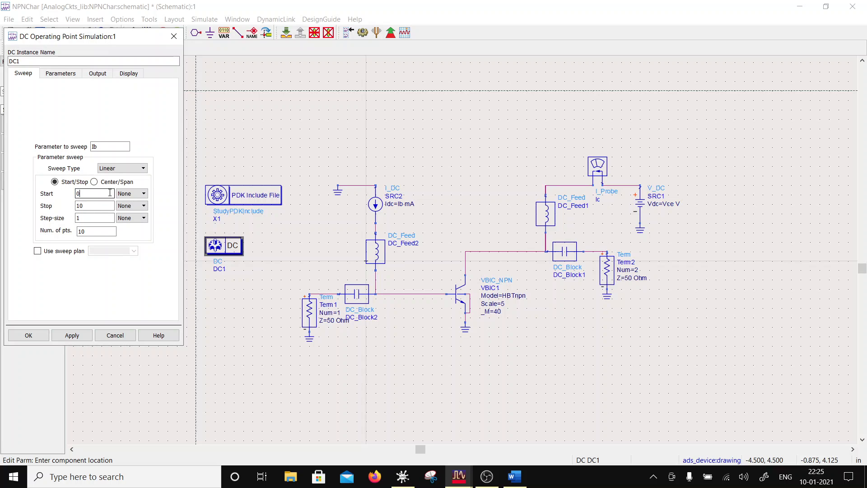
{"action": "left_click_drag", "start_coordinate": [78, 193], "coordinate": [54, 200]}
{"action": "key", "text": "Tab"}
Change the DC1 sweep parameter to Vce, running from 0 to 3.5 in steps of 0.001, and apply the settings
{"action": "left_click", "coordinate": [98, 147]}
{"action": "left_click_drag", "start_coordinate": [84, 194], "coordinate": [40, 194]}
{"action": "key", "text": "Tab"}
{"action": "key", "text": "Tab"}
{"action": "key", "text": "Tab"}
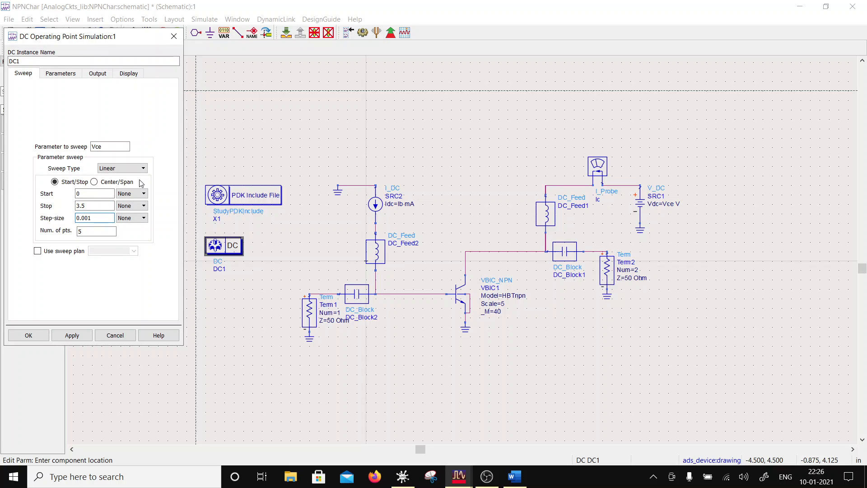
{"action": "left_click", "coordinate": [88, 193]}
{"action": "left_click", "coordinate": [44, 336]}
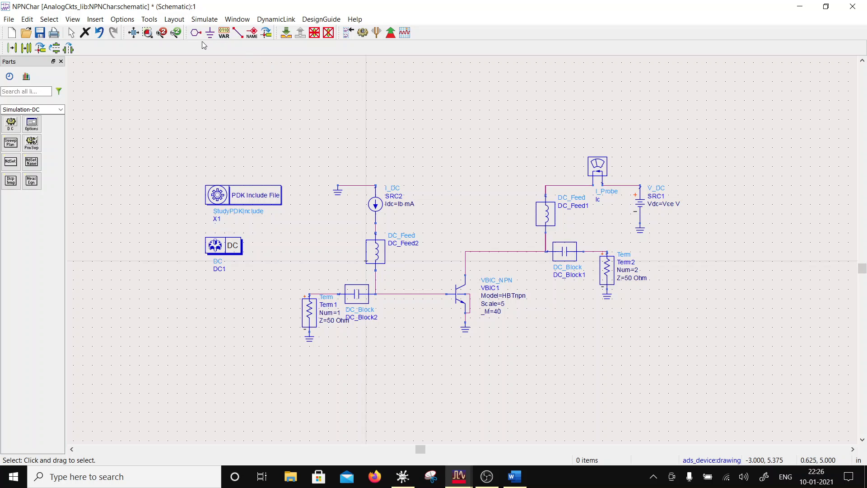
Label the wire at the transistor's base Vb
{"action": "left_click", "coordinate": [252, 33]}
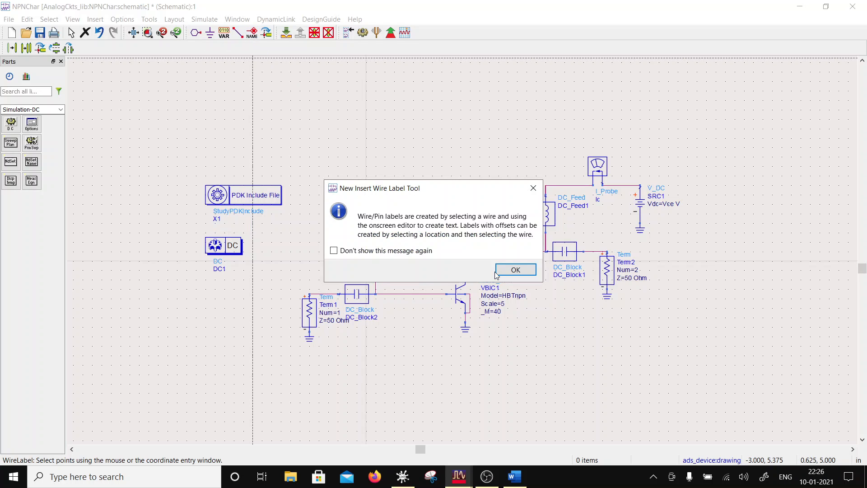
{"action": "left_click", "coordinate": [497, 273]}
{"action": "left_click", "coordinate": [428, 293]}
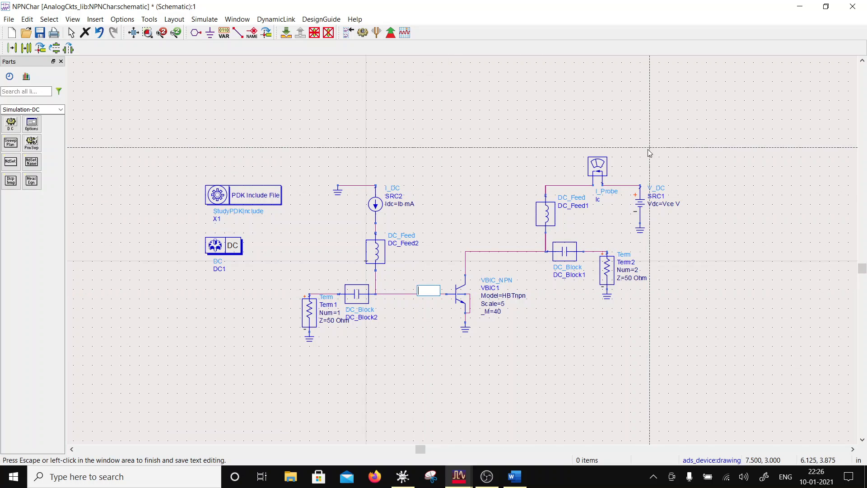
{"action": "type", "text": "Vb"}
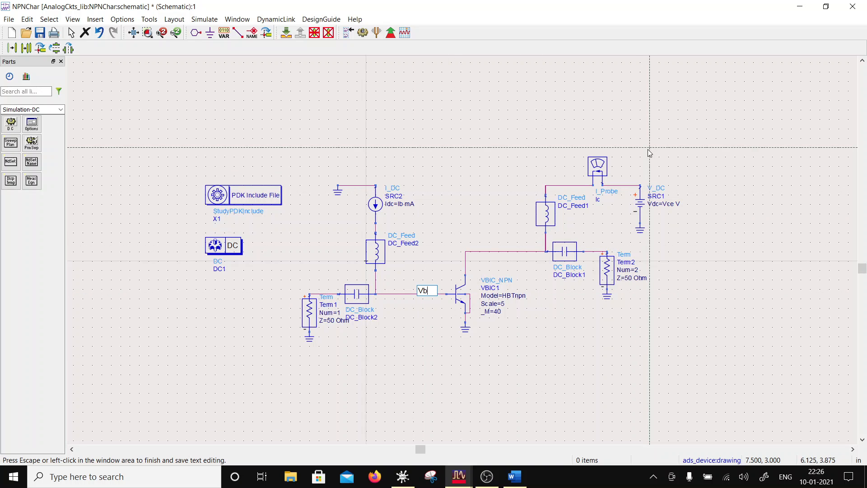
{"action": "left_click", "coordinate": [425, 174]}
{"action": "key", "text": "Escape"}
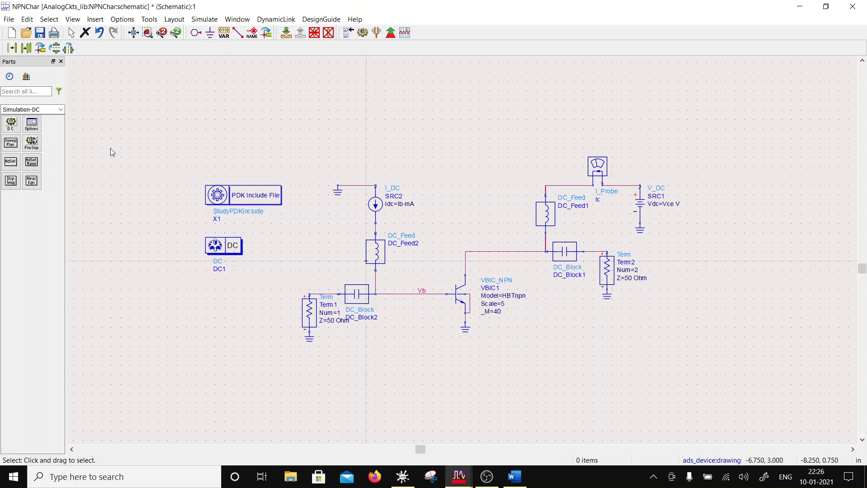
Show the SweepVar, Start, Stop and Step parameters of the DC1 controller on the schematic
{"action": "double_click", "coordinate": [206, 265]}
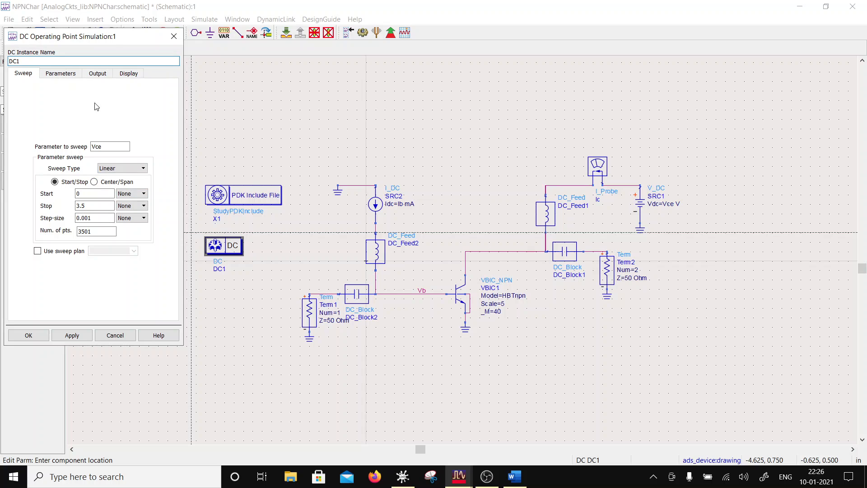
{"action": "left_click", "coordinate": [126, 74]}
{"action": "left_click", "coordinate": [50, 118]}
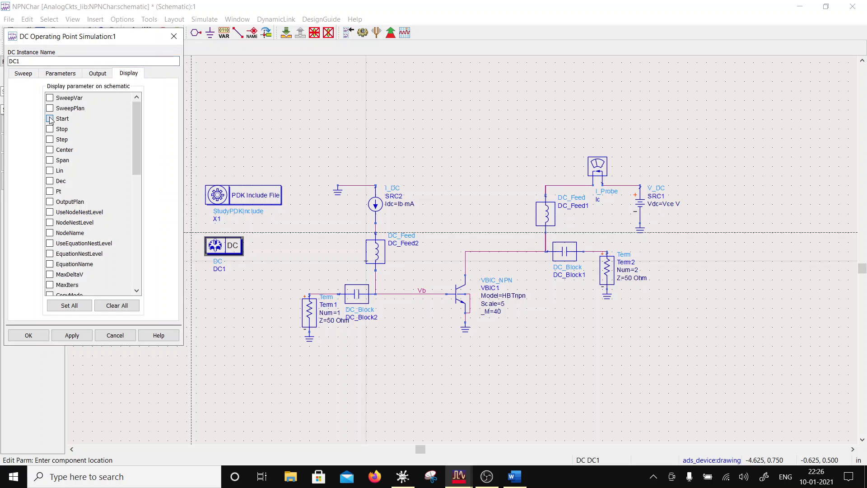
{"action": "left_click", "coordinate": [50, 98]}
{"action": "left_click", "coordinate": [50, 129]}
{"action": "left_click", "coordinate": [50, 139]}
{"action": "left_click", "coordinate": [27, 335]}
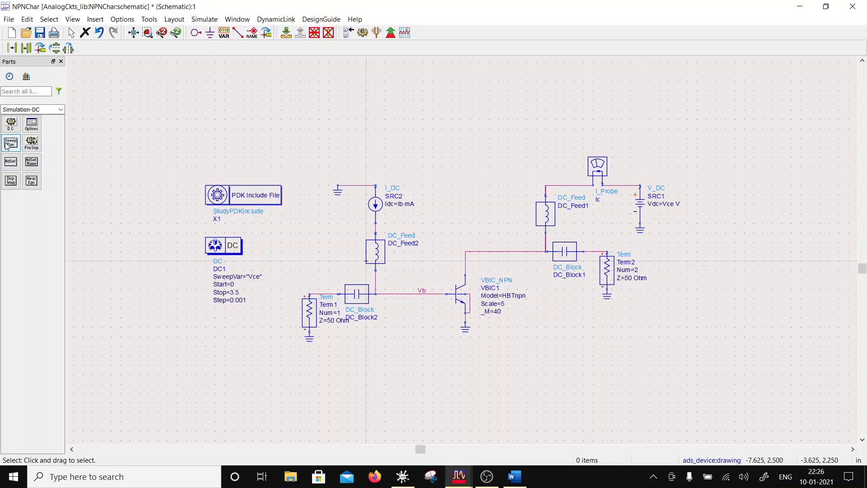
Add a Parameter Sweep block to the schematic and position it directly below the DC1 controller
{"action": "left_click", "coordinate": [32, 142]}
{"action": "left_click", "coordinate": [635, 247]}
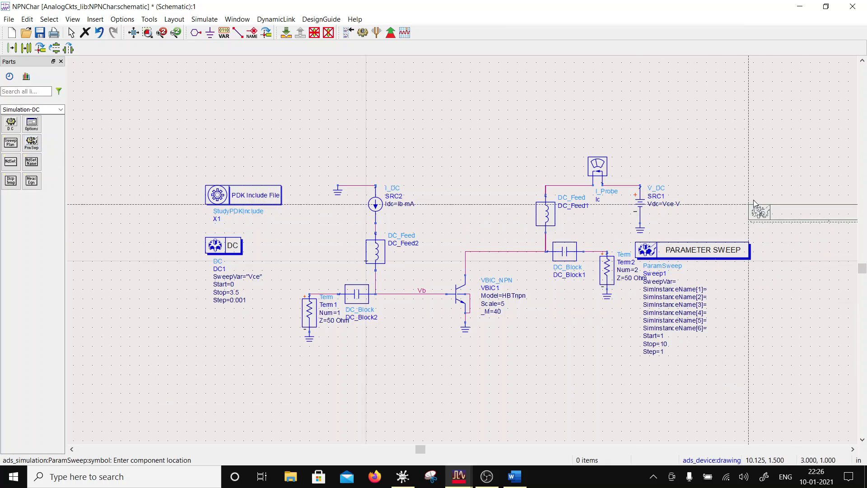
{"action": "key", "text": "Escape"}
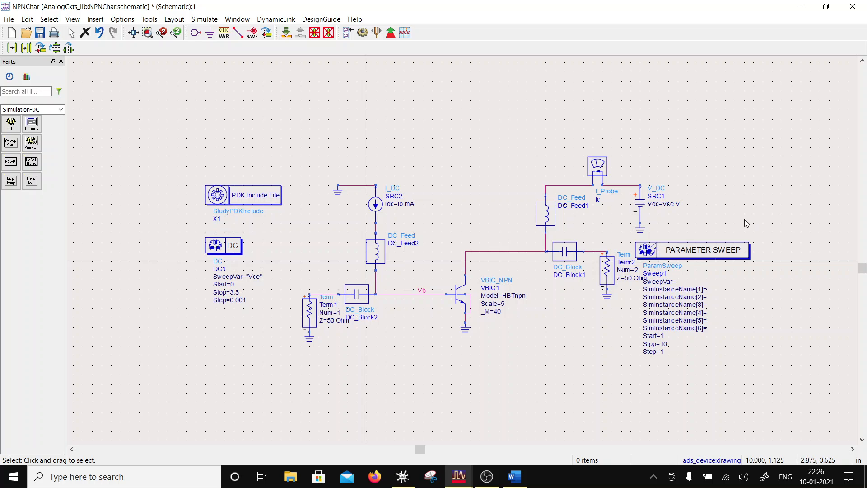
{"action": "left_click_drag", "start_coordinate": [720, 251], "coordinate": [262, 324]}
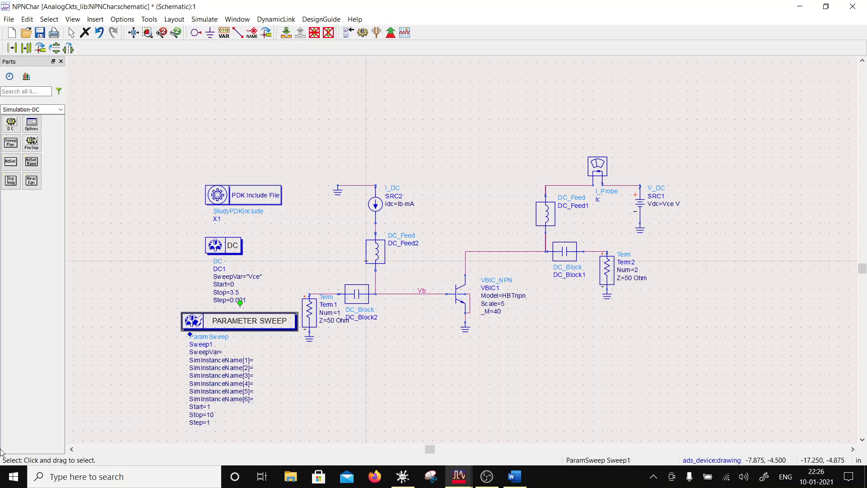
{"action": "left_click", "coordinate": [486, 476]}
{"action": "left_click_drag", "start_coordinate": [56, 424], "coordinate": [32, 400]}
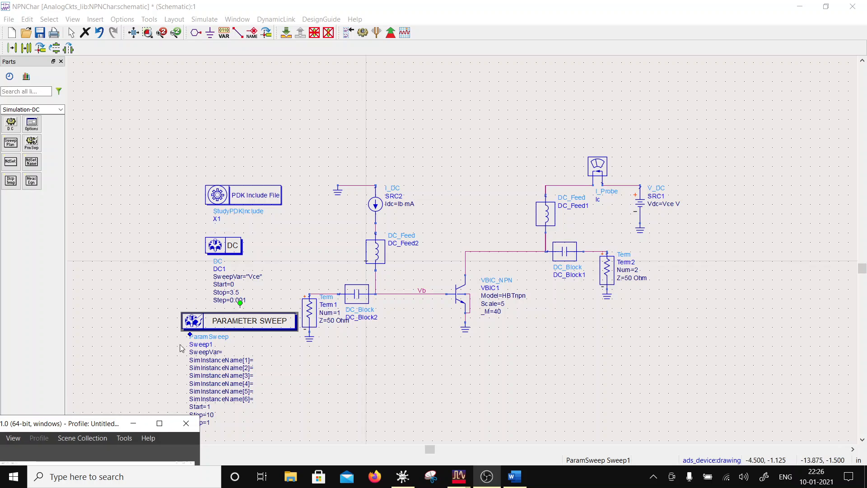
Configure the Parameter Sweep block to sweep Ib from 10 to 20 with a step size of 2
{"action": "double_click", "coordinate": [234, 328]}
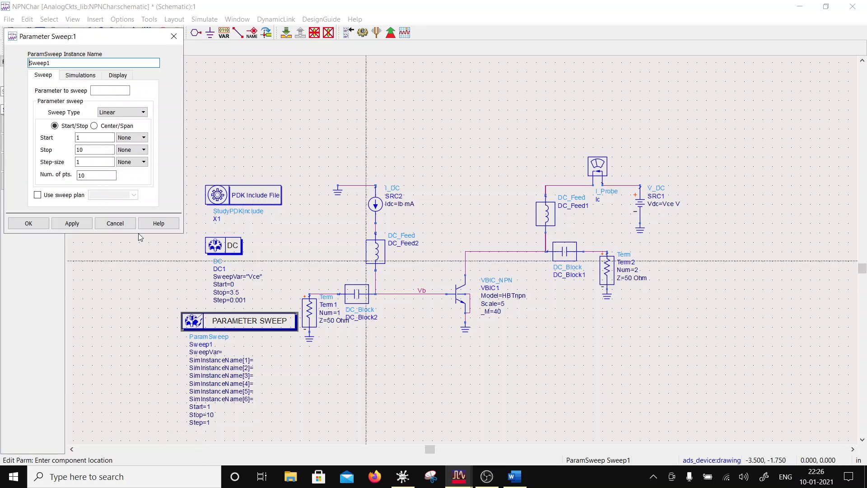
{"action": "left_click", "coordinate": [104, 90]}
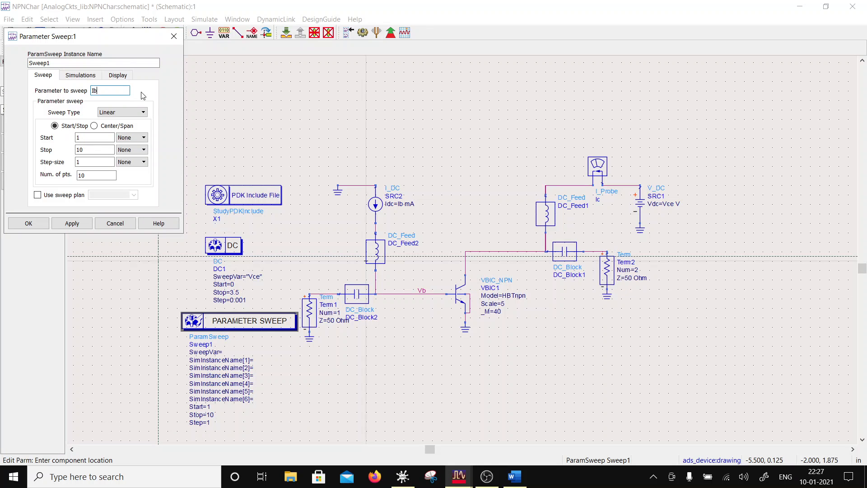
{"action": "left_click", "coordinate": [87, 137]}
{"action": "key", "text": "Tab"}
{"action": "key", "text": "Tab"}
{"action": "left_click", "coordinate": [46, 224]}
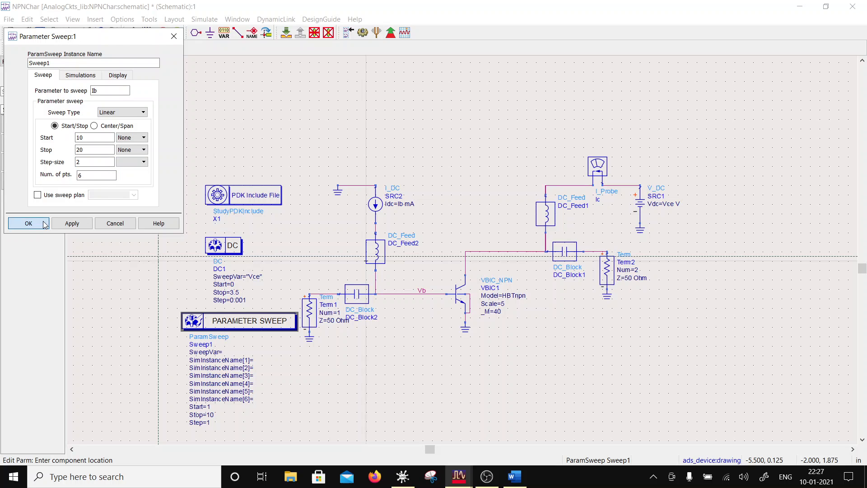
Change the unit of the I_DC source's current to uA, giving Idc=Ib uA, and save the schematic
{"action": "left_click", "coordinate": [412, 205]}
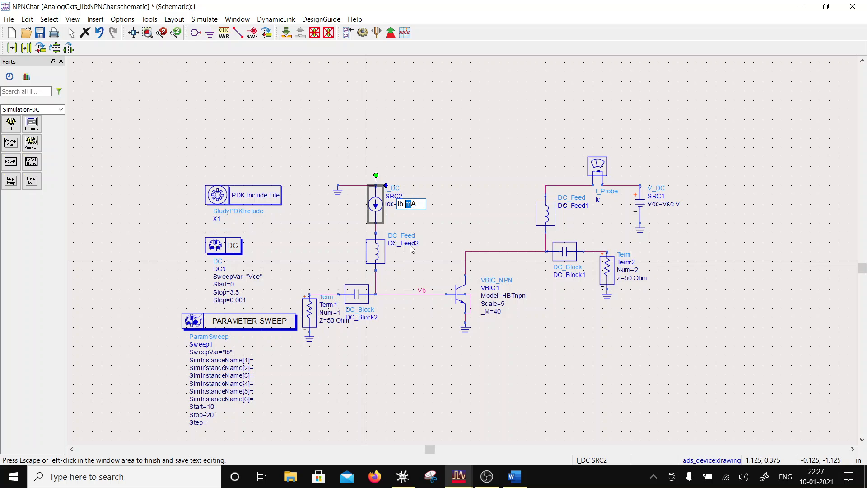
{"action": "type", "text": "u"}
{"action": "left_click", "coordinate": [462, 118]}
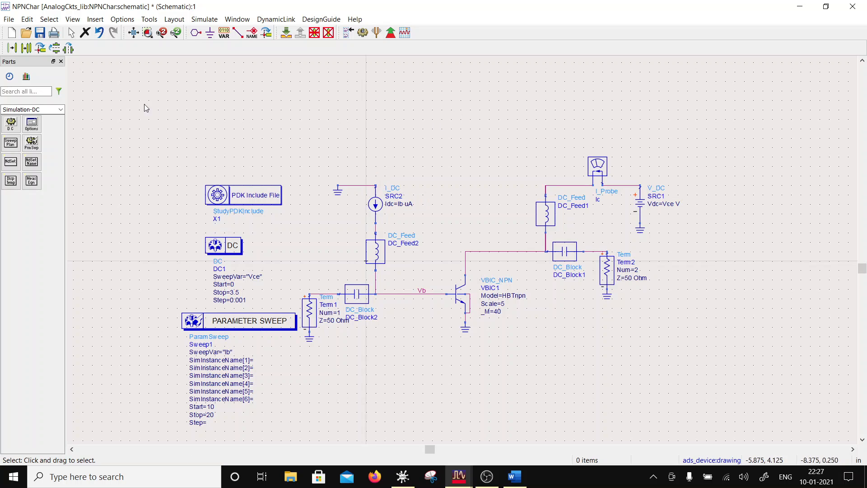
{"action": "left_click", "coordinate": [39, 32]}
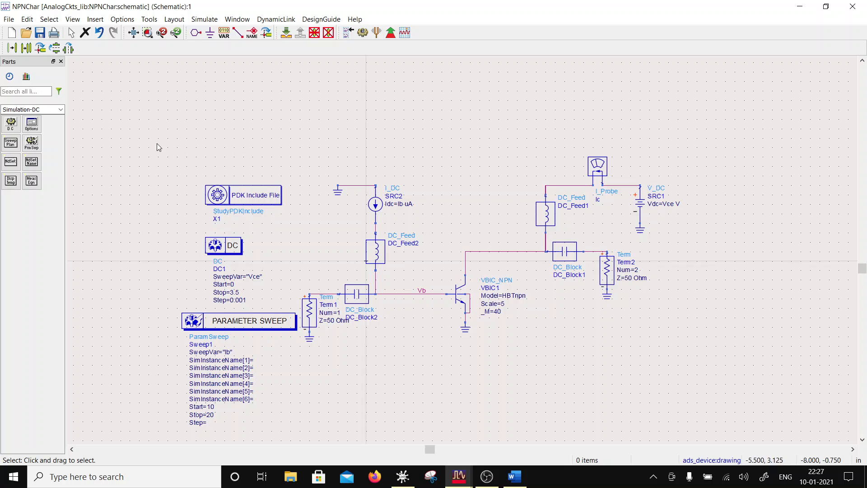
Place a VAR block between the I_DC source and DC_Feed1, and rename its variable to Ib
{"action": "left_click", "coordinate": [257, 35]}
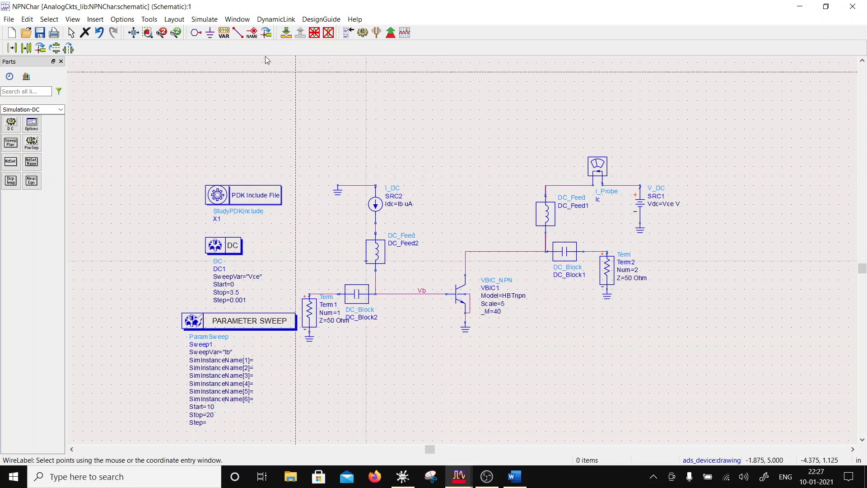
{"action": "left_click", "coordinate": [224, 33]}
{"action": "left_click", "coordinate": [447, 187]}
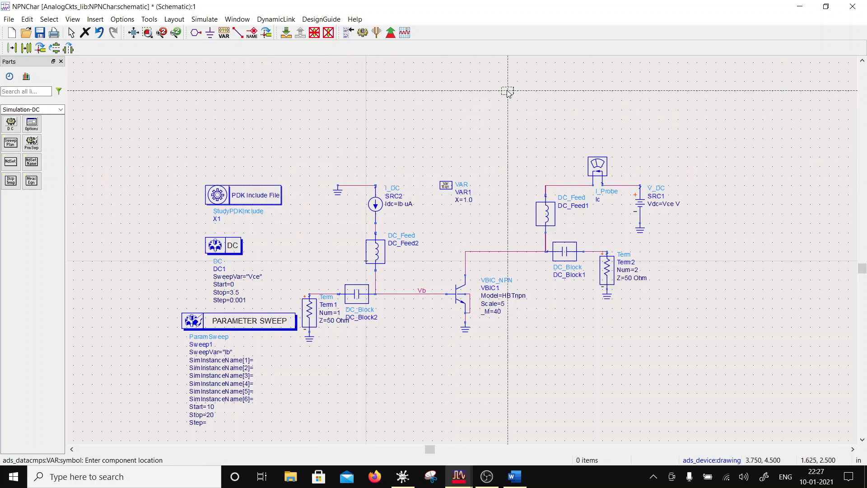
{"action": "key", "text": "Escape"}
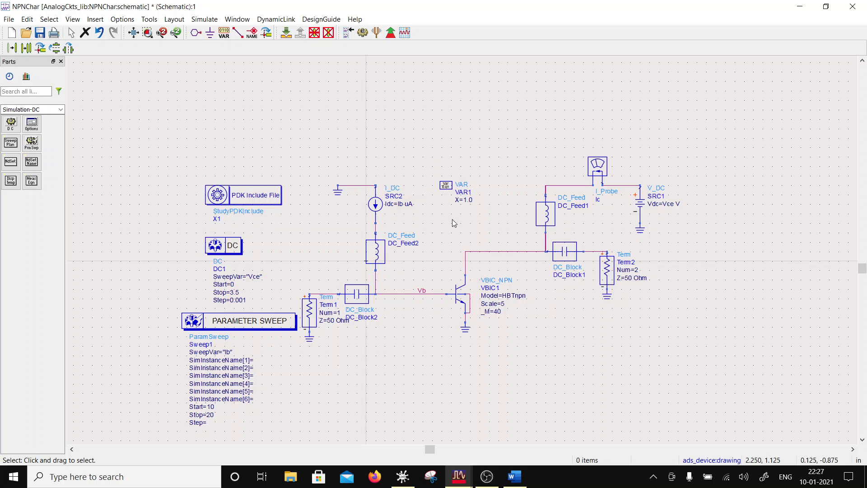
{"action": "double_click", "coordinate": [465, 200]}
{"action": "type", "text": "Ib"}
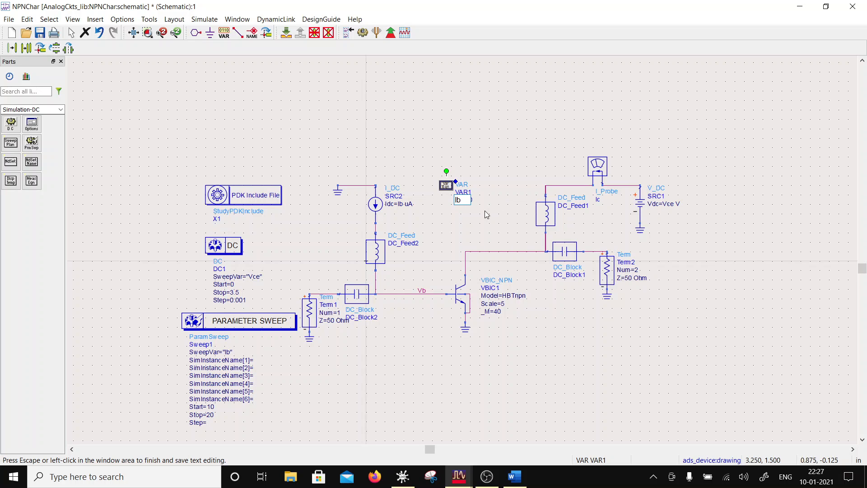
{"action": "left_click", "coordinate": [497, 199]}
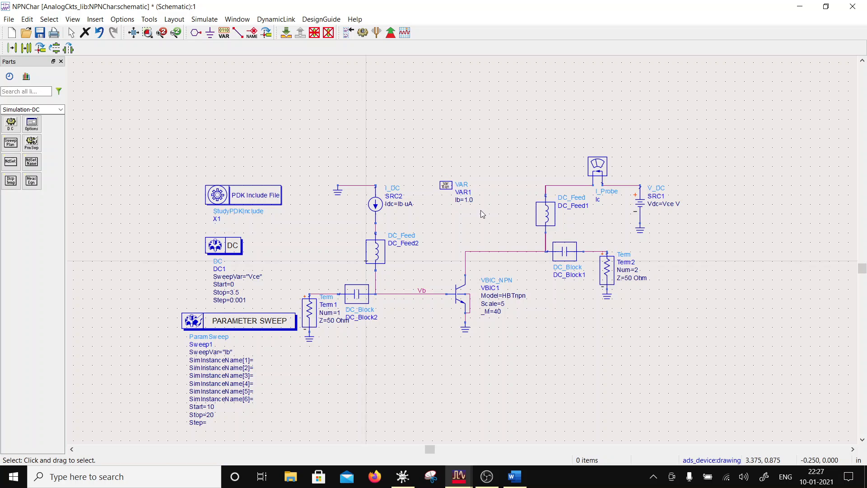
Add a second variable Vce with value 1.0 to the VAR block and save the schematic
{"action": "double_click", "coordinate": [446, 187]}
{"action": "left_click", "coordinate": [253, 113]}
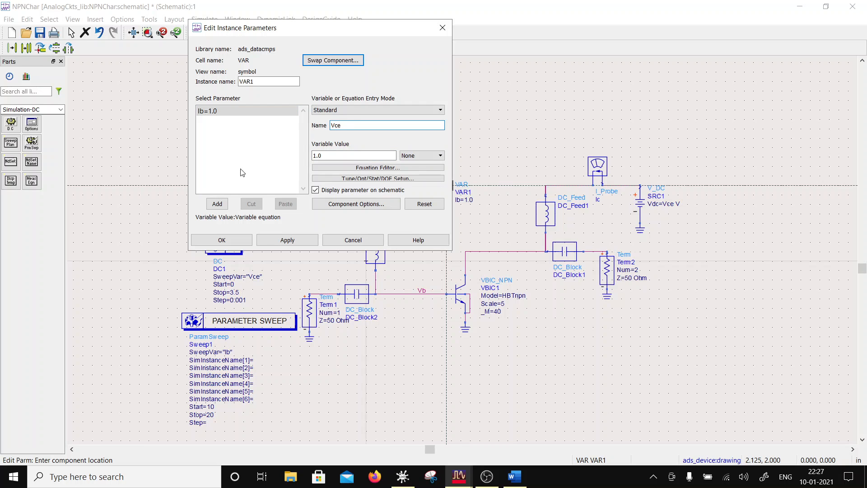
{"action": "left_click", "coordinate": [217, 203]}
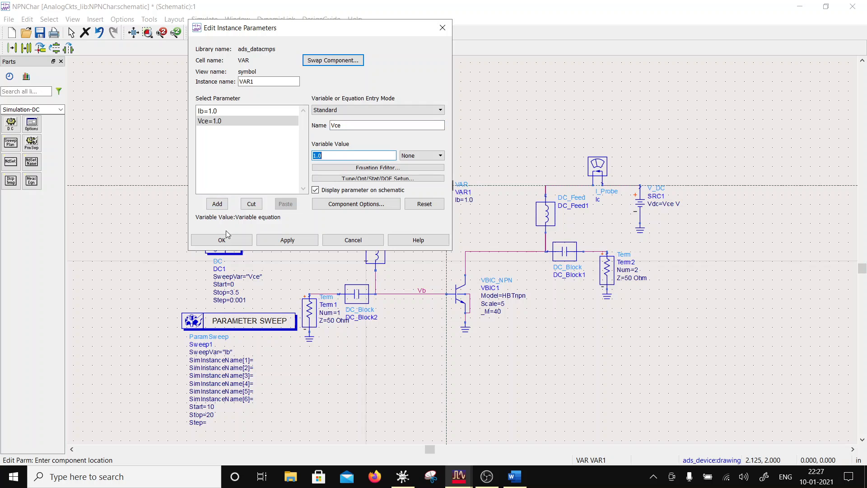
{"action": "left_click", "coordinate": [222, 240]}
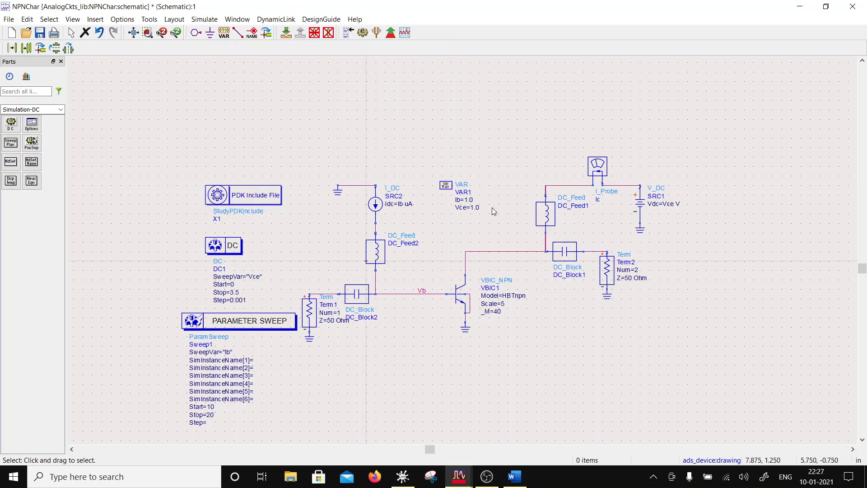
{"action": "left_click", "coordinate": [39, 32]}
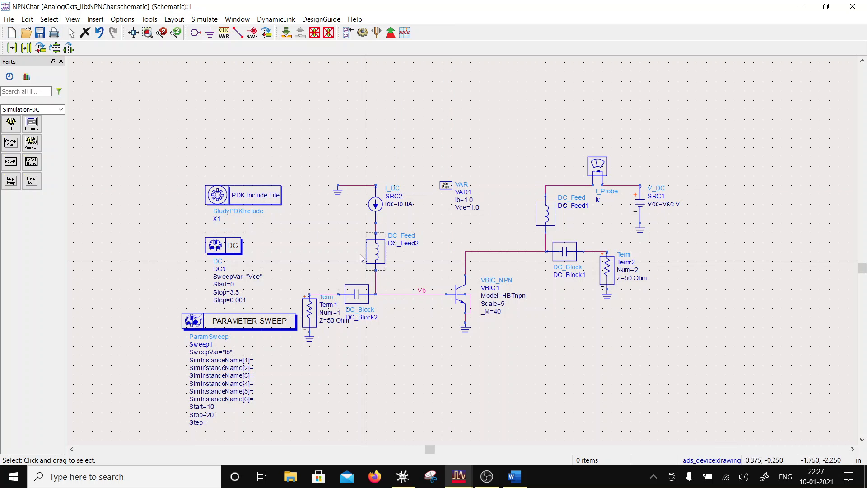
Assign DC1 as Simulation 1 of the Parameter Sweep block
{"action": "double_click", "coordinate": [263, 325]}
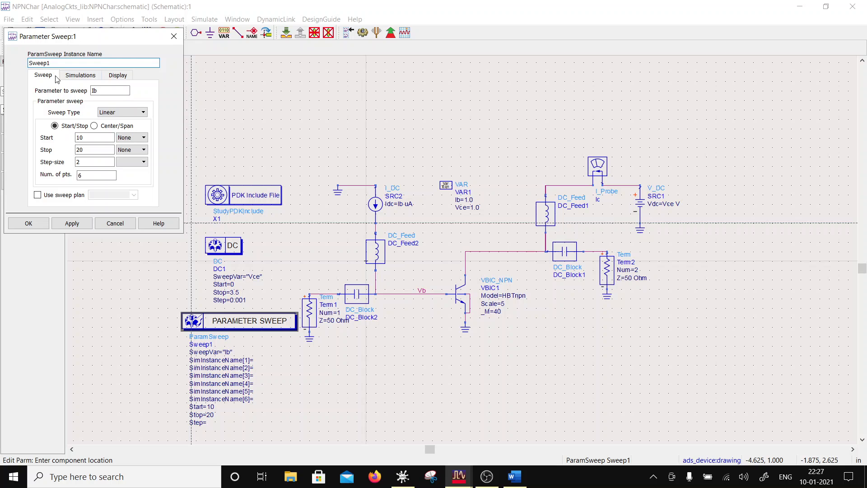
{"action": "left_click", "coordinate": [78, 77]}
{"action": "left_click", "coordinate": [113, 116]}
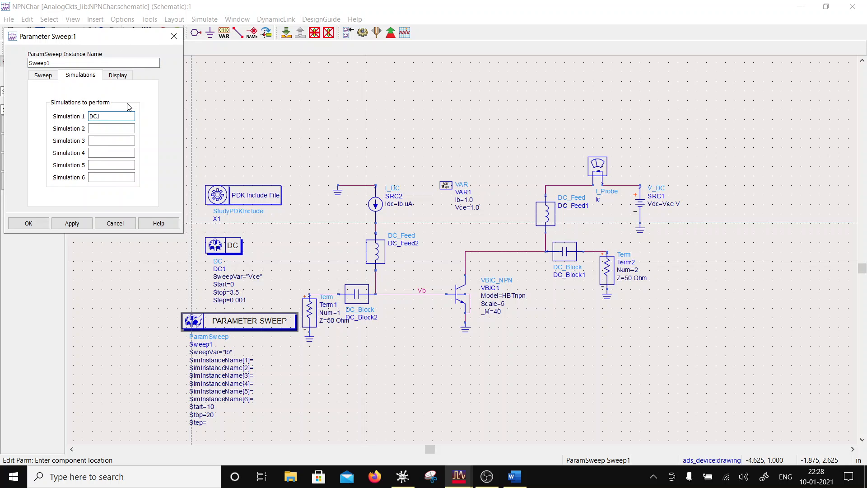
{"action": "type", "text": "DC1"}
{"action": "left_click", "coordinate": [28, 223]}
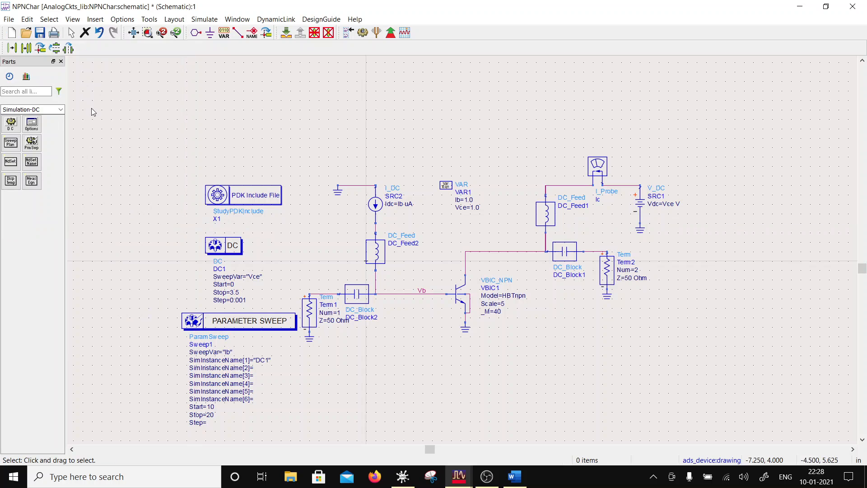
Simulate the schematic and plot Ic.i on a rectangular plot in the data display
{"action": "left_click", "coordinate": [362, 32]}
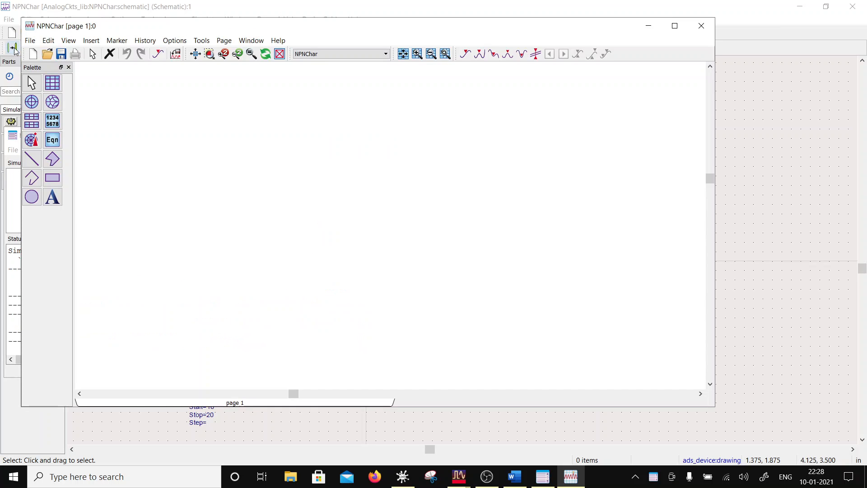
{"action": "left_click", "coordinate": [53, 83]}
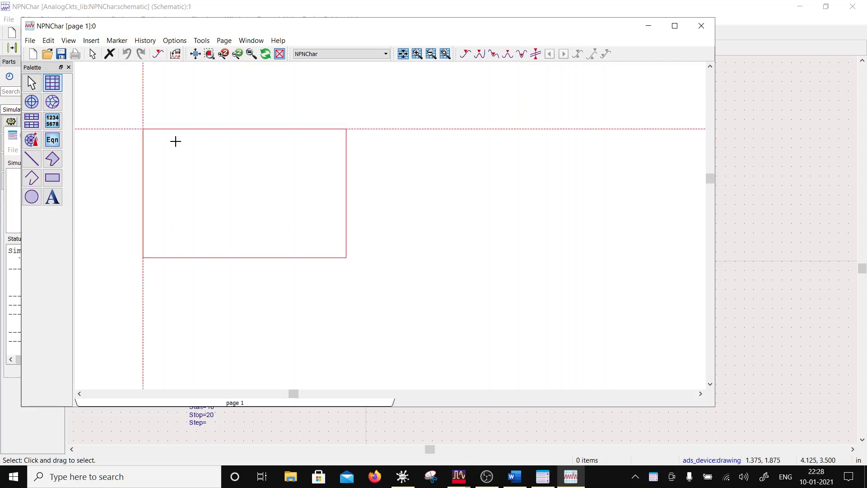
{"action": "left_click", "coordinate": [228, 153]}
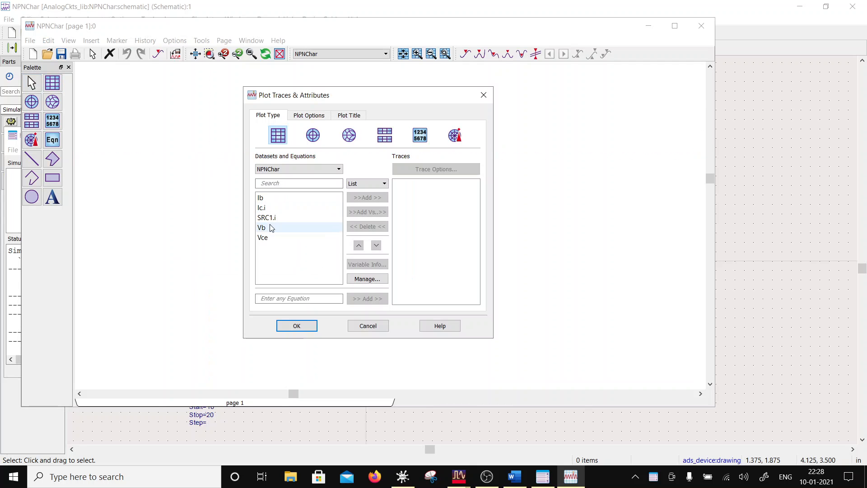
{"action": "left_click", "coordinate": [273, 208]}
{"action": "left_click", "coordinate": [367, 213]}
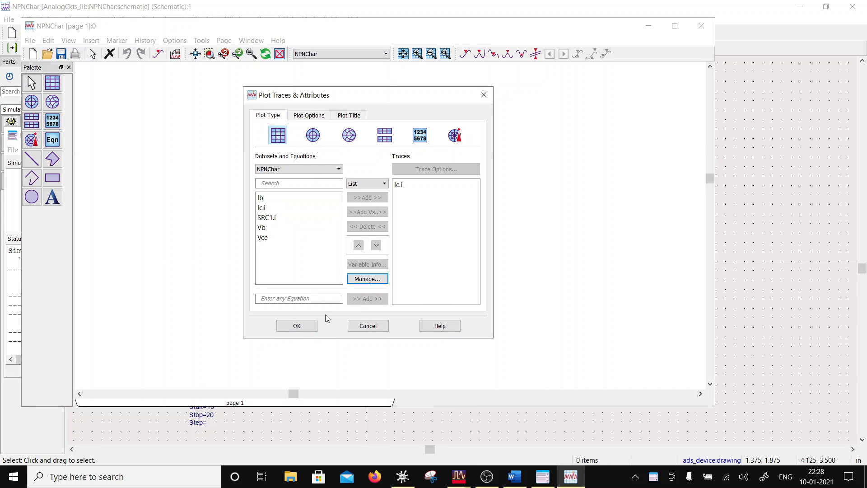
{"action": "left_click", "coordinate": [310, 329]}
{"action": "scroll", "coordinate": [270, 255], "scroll_direction": "up", "scroll_amount": 1}
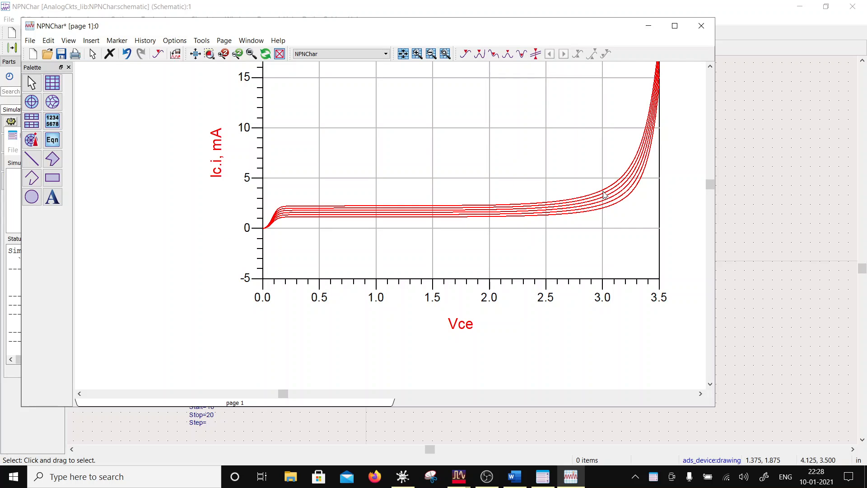
{"action": "mouse_move", "coordinate": [276, 218]}
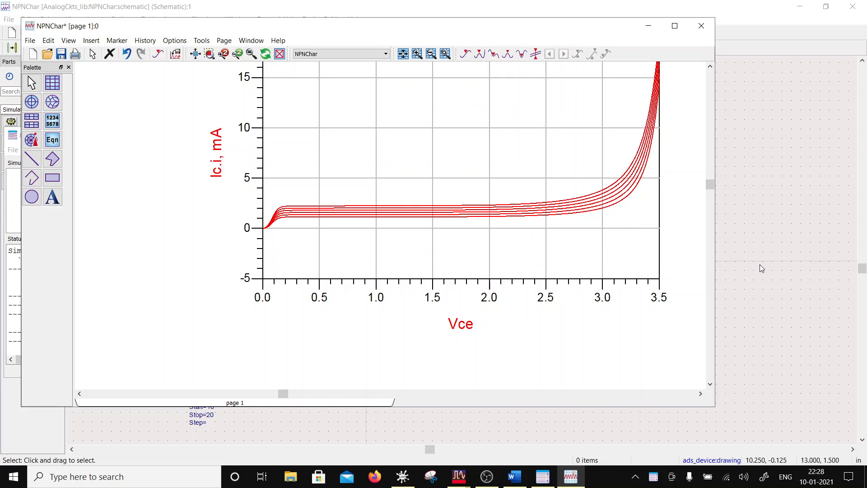
Set the DC1 sweep's Stop value to 3.3, save the schematic and rerun the simulation
{"action": "left_click", "coordinate": [781, 234]}
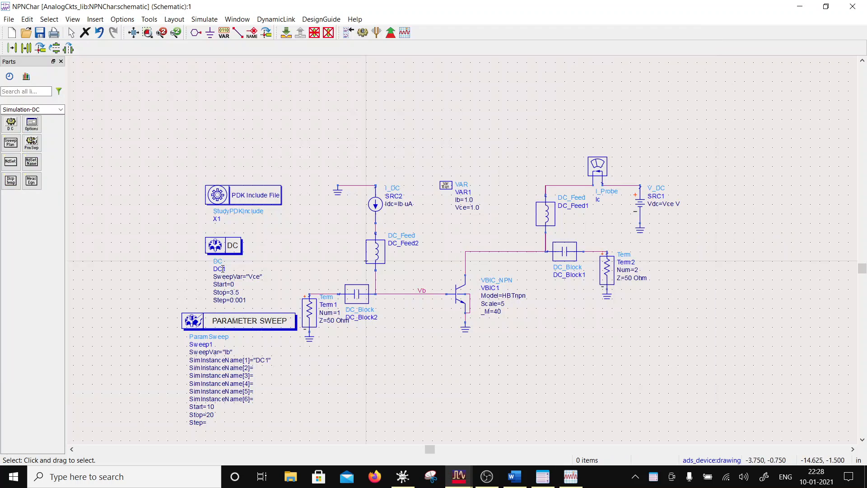
{"action": "double_click", "coordinate": [240, 292]}
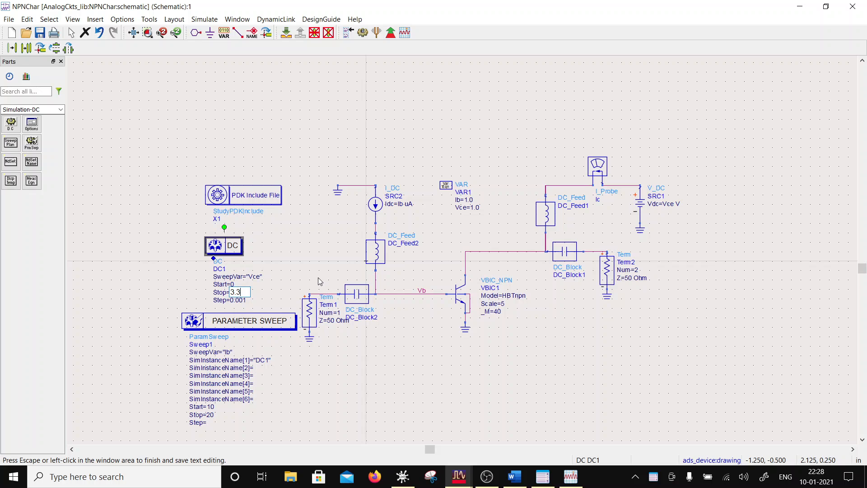
{"action": "type", "text": "3.3"}
{"action": "left_click", "coordinate": [381, 161]}
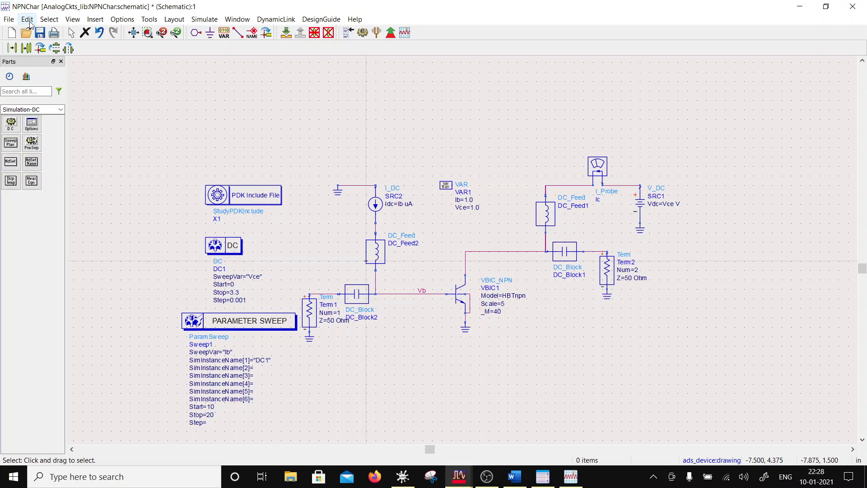
{"action": "left_click", "coordinate": [40, 32]}
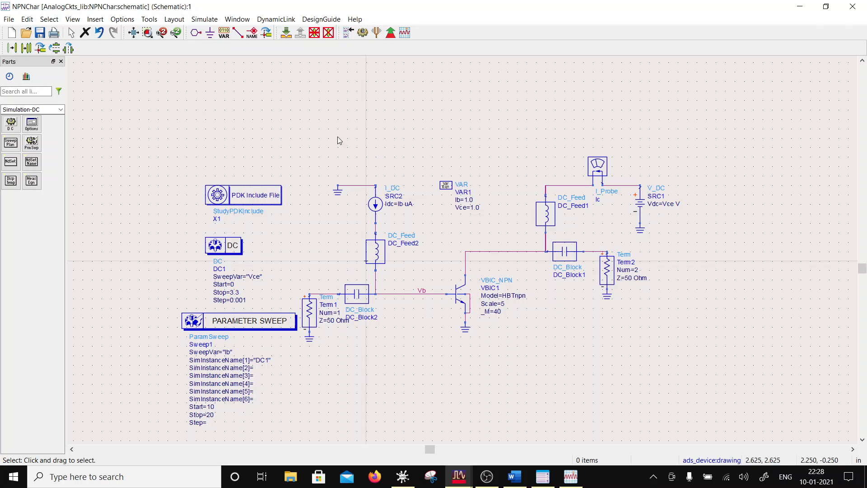
{"action": "left_click", "coordinate": [364, 32]}
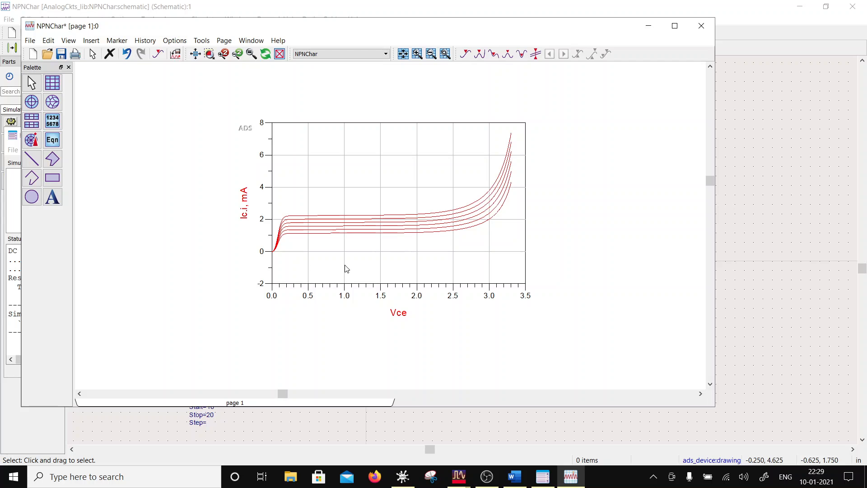
Enlarge the Ic.i plot by stretching its lower edge downward
{"action": "left_click", "coordinate": [496, 283]}
{"action": "left_click_drag", "start_coordinate": [526, 290], "coordinate": [520, 359]}
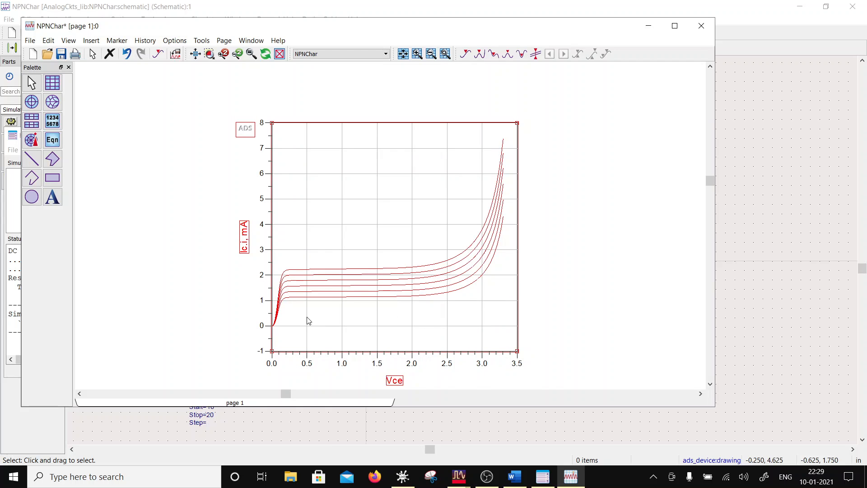
{"action": "left_click", "coordinate": [832, 242]}
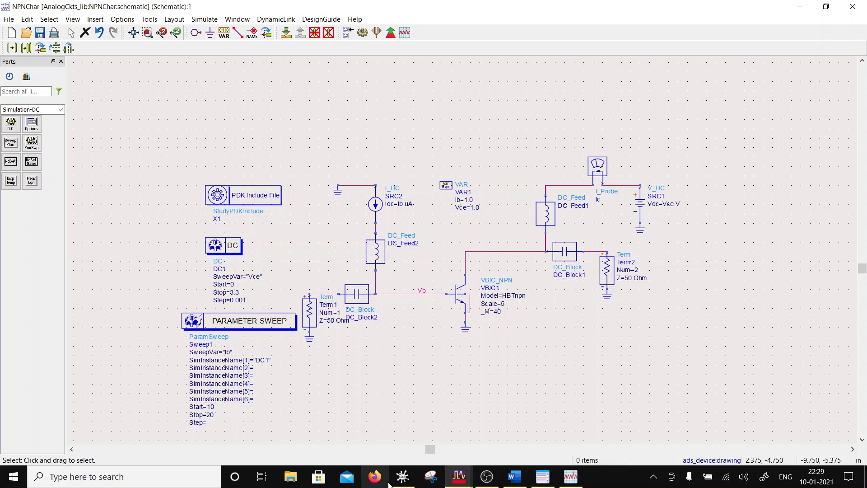
{"action": "left_click", "coordinate": [570, 479]}
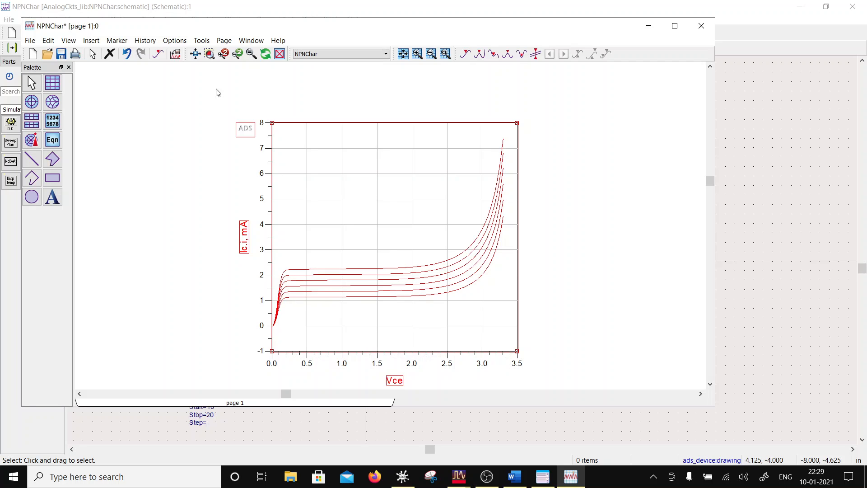
Insert a marker on the lowest Ic.i curve at a Vce of about 0.97 V and place its readout inside the plot
{"action": "left_click", "coordinate": [117, 41]}
{"action": "left_click", "coordinate": [128, 52]}
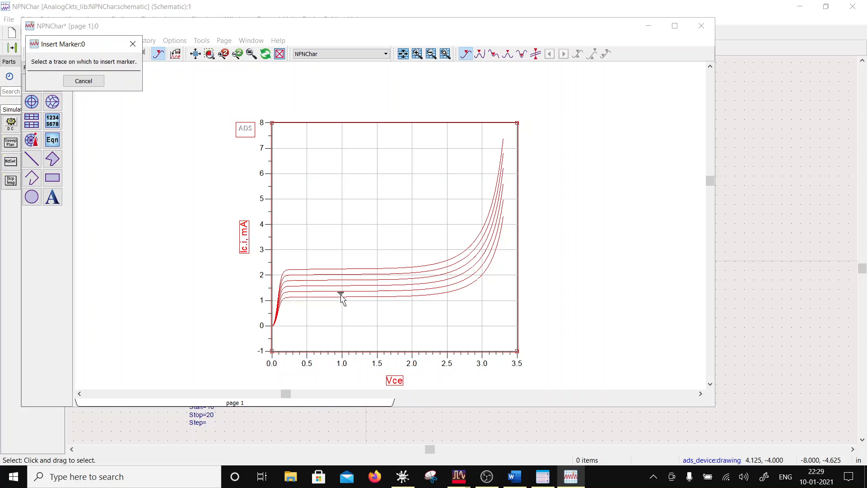
{"action": "left_click", "coordinate": [340, 296]}
{"action": "left_click_drag", "start_coordinate": [296, 100], "coordinate": [348, 198]}
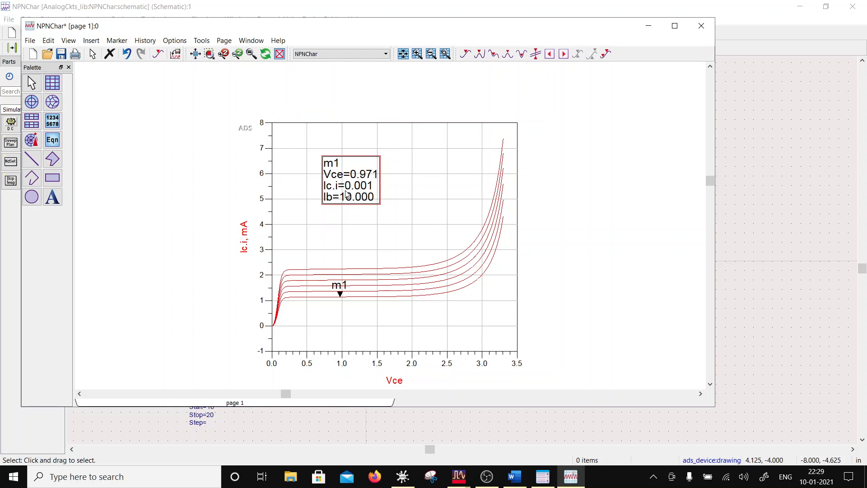
Change marker m1's number format to Engineering and reposition its readout in the plot's upper left corner
{"action": "double_click", "coordinate": [335, 167]}
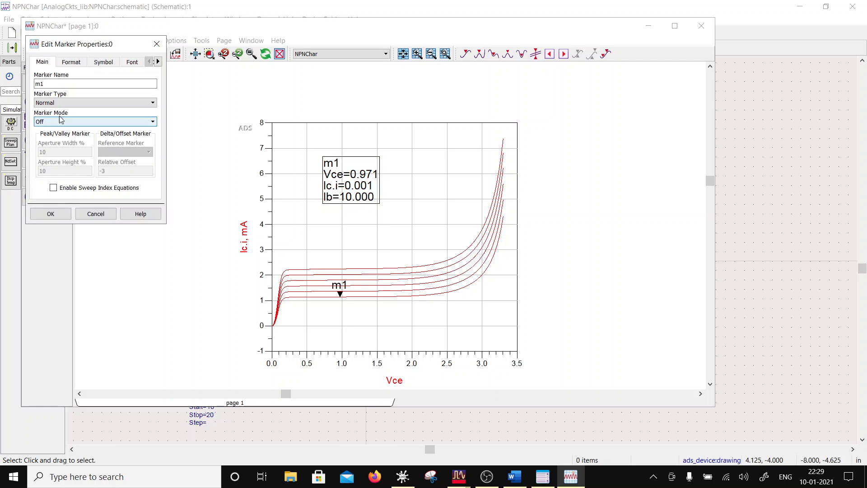
{"action": "left_click", "coordinate": [71, 62]}
{"action": "left_click", "coordinate": [62, 86]}
{"action": "left_click", "coordinate": [57, 116]}
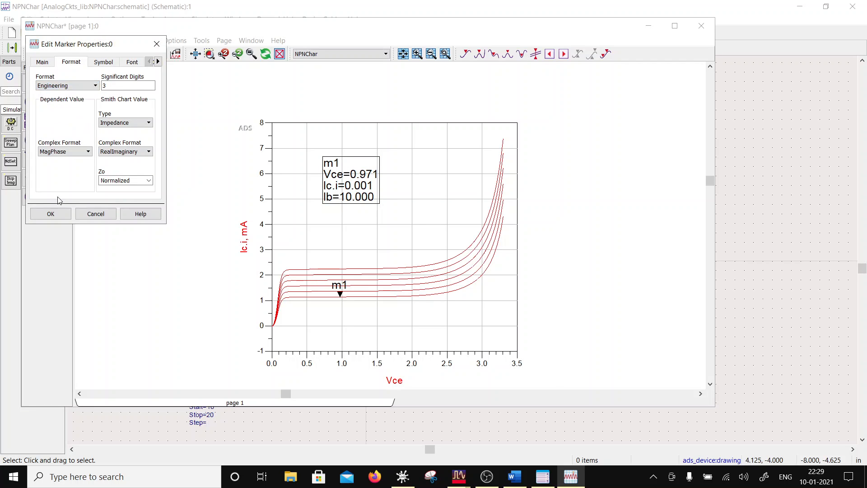
{"action": "left_click", "coordinate": [61, 213]}
{"action": "mouse_move", "coordinate": [358, 198]}
{"action": "left_mouse_down"}
{"action": "mouse_move", "coordinate": [165, 190]}
{"action": "mouse_move", "coordinate": [172, 190]}
{"action": "left_mouse_up"}
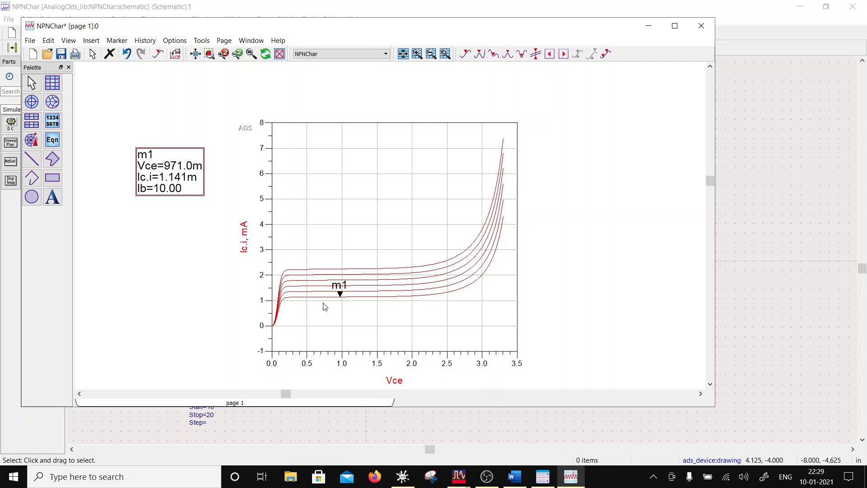
{"action": "mouse_move", "coordinate": [170, 189]}
{"action": "left_mouse_down"}
{"action": "mouse_move", "coordinate": [311, 186]}
{"action": "mouse_move", "coordinate": [314, 172]}
{"action": "left_mouse_up"}
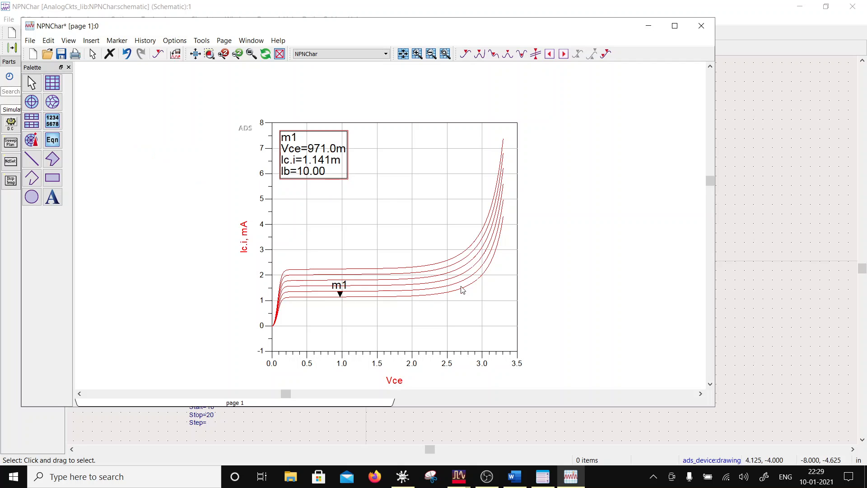
Set the Ib parameter sweep's Stop to 30 and Step-size to 4, then save and resimulate the schematic
{"action": "left_click", "coordinate": [780, 244]}
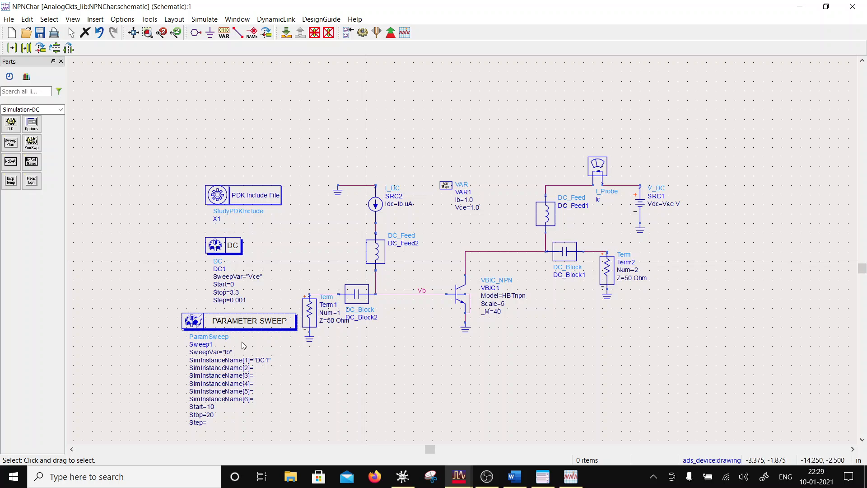
{"action": "double_click", "coordinate": [226, 334]}
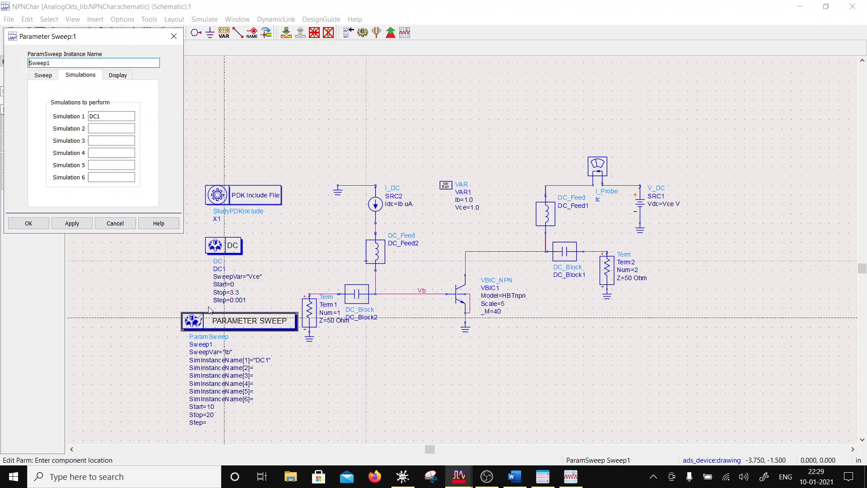
{"action": "left_click", "coordinate": [42, 75]}
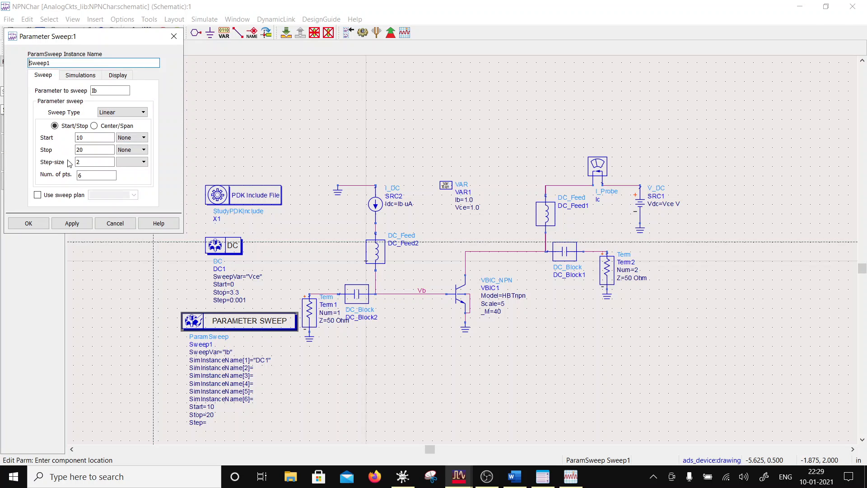
{"action": "left_click_drag", "start_coordinate": [80, 149], "coordinate": [75, 150]}
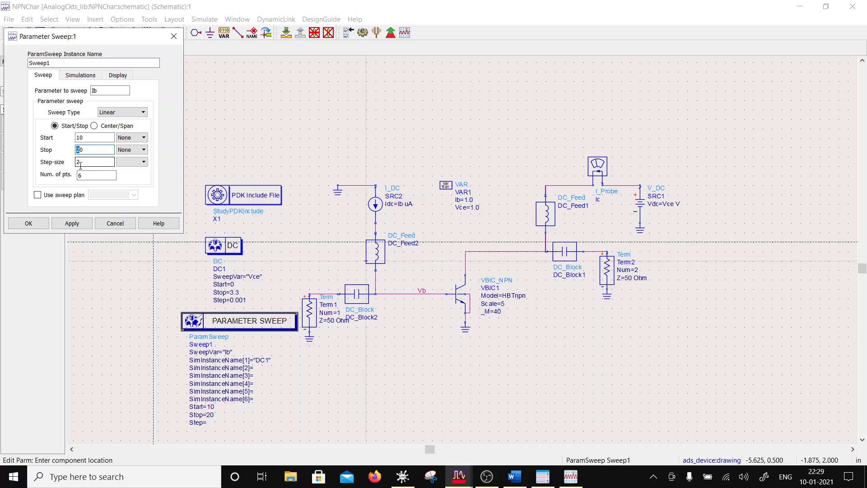
{"action": "type", "text": "3"}
{"action": "double_click", "coordinate": [81, 162]}
{"action": "type", "text": "4"}
{"action": "left_click", "coordinate": [78, 175]}
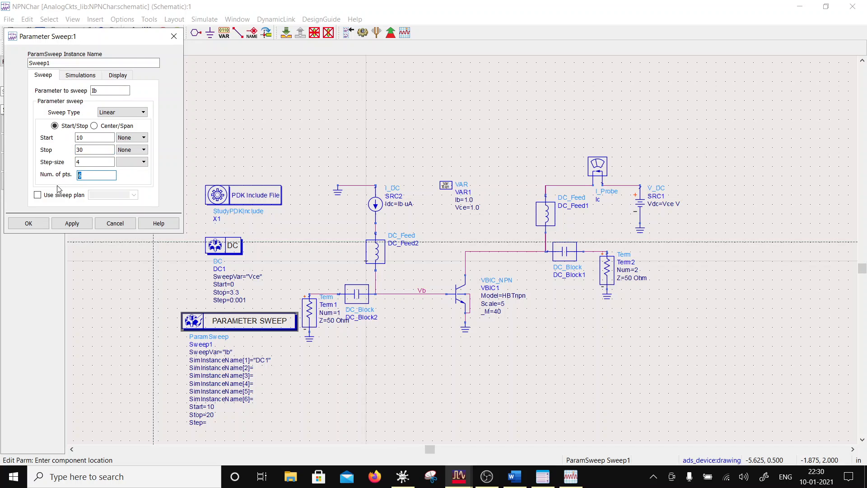
{"action": "left_click", "coordinate": [29, 223]}
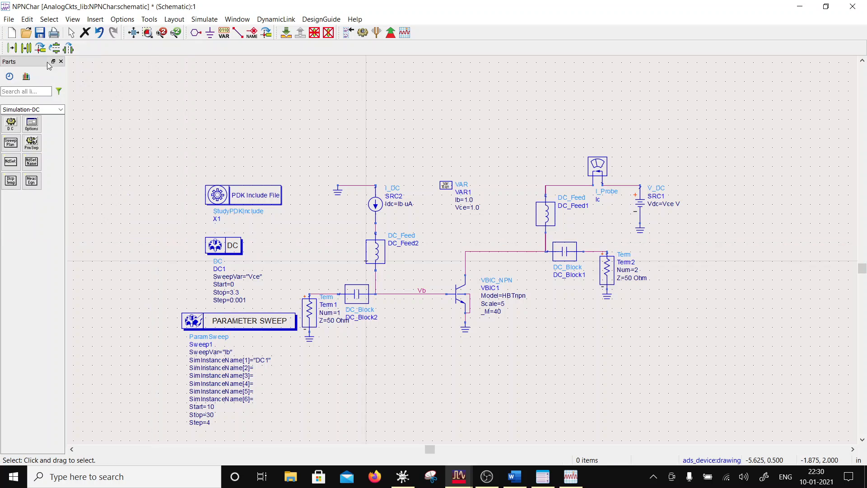
{"action": "left_click", "coordinate": [39, 32]}
{"action": "left_click", "coordinate": [361, 32]}
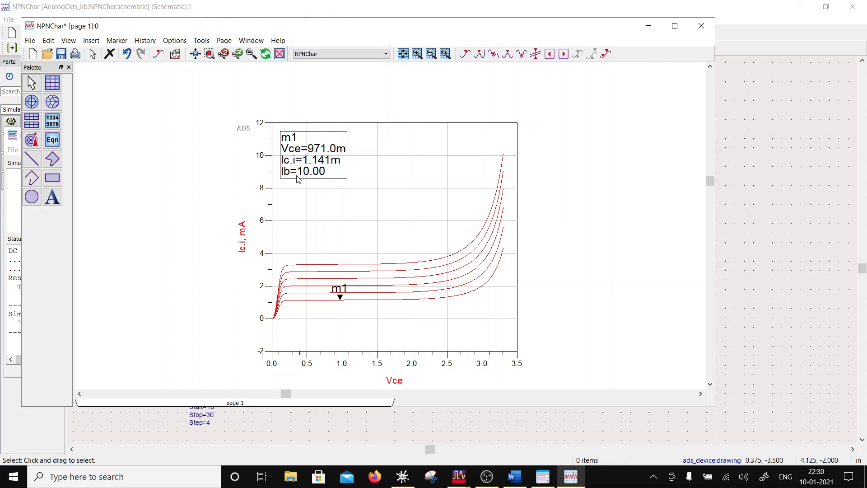
Add the Vb trace to the Ic.i plot
{"action": "double_click", "coordinate": [353, 244]}
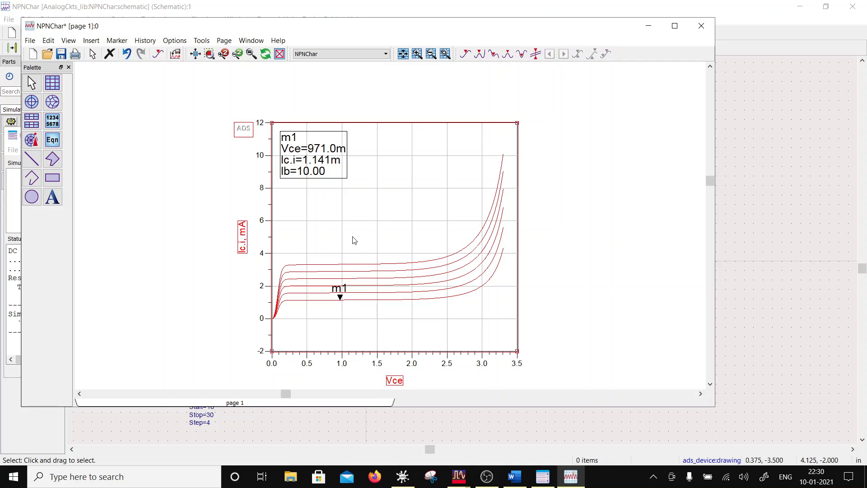
{"action": "left_click", "coordinate": [290, 227]}
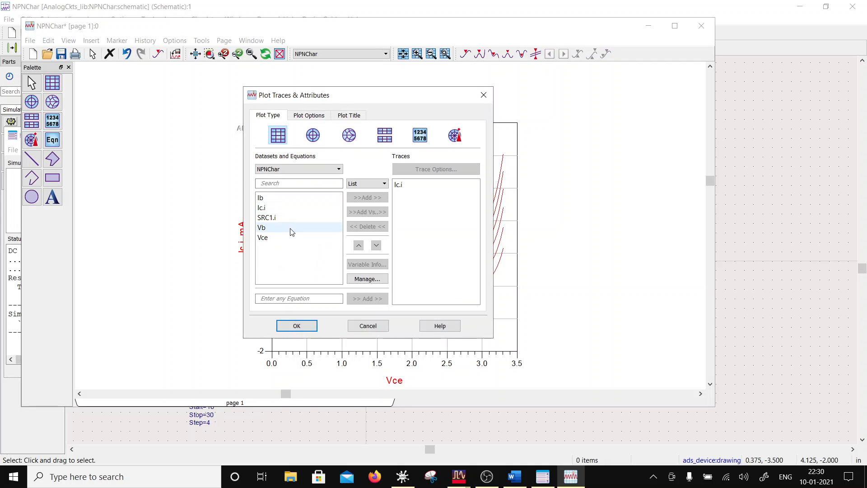
{"action": "left_click", "coordinate": [366, 197]}
{"action": "left_click", "coordinate": [306, 326]}
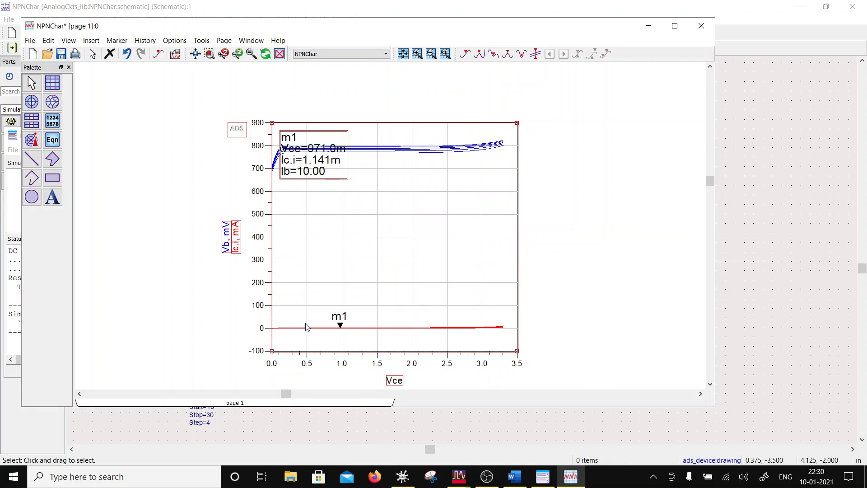
Assign the Ic.i trace to a separate Y axis on the right side of the plot
{"action": "double_click", "coordinate": [310, 329]}
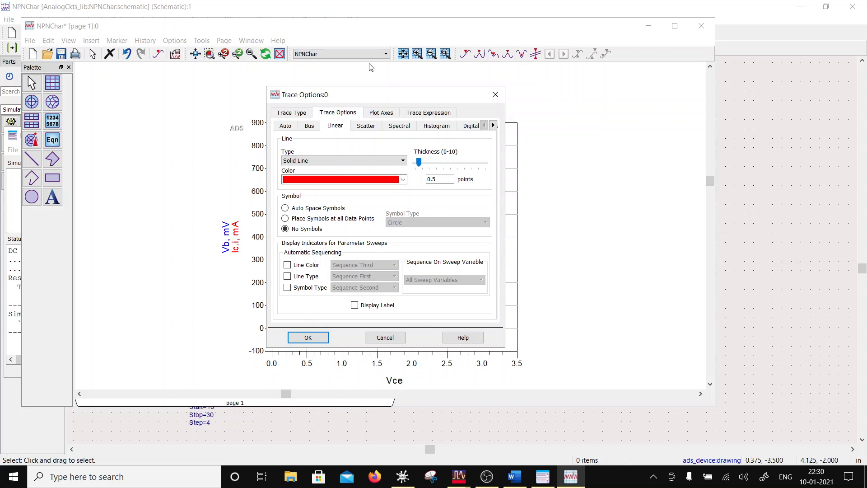
{"action": "left_click", "coordinate": [381, 114]}
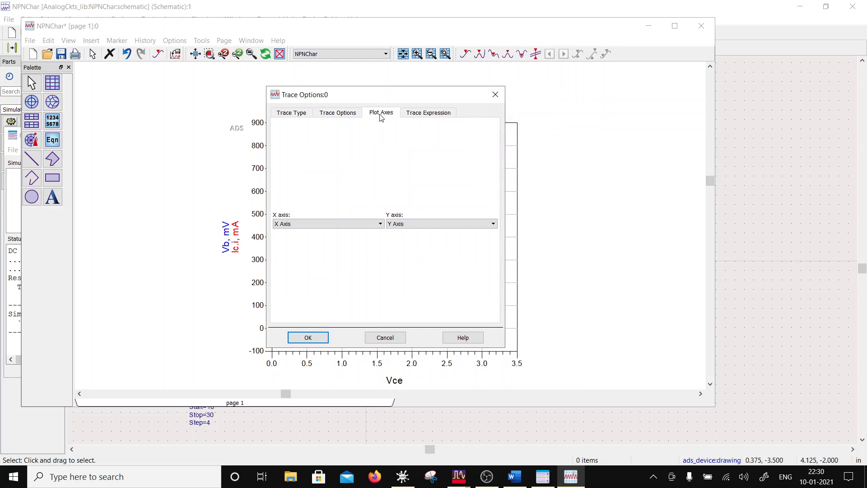
{"action": "left_click", "coordinate": [434, 223]}
{"action": "left_click", "coordinate": [402, 239]}
{"action": "left_click", "coordinate": [310, 336]}
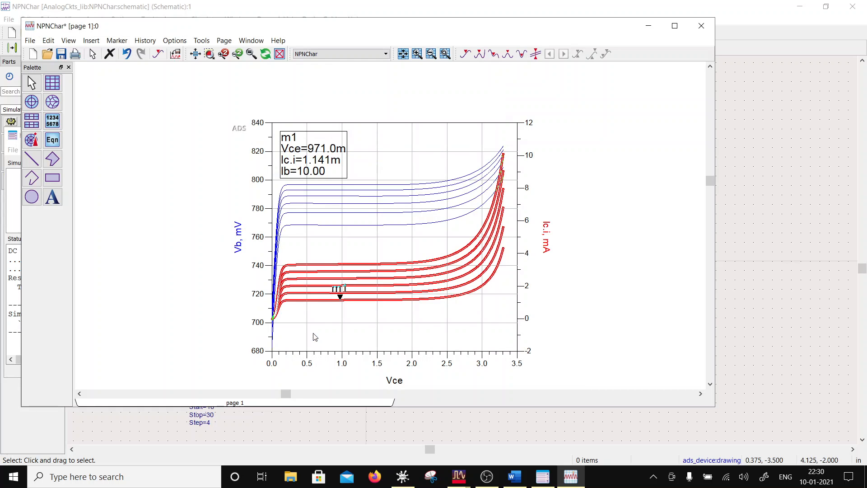
Minimize the schematic and switch to the blank page 11 of the BJT notes in Scrble Ink
{"action": "left_click", "coordinate": [837, 224]}
{"action": "left_click", "coordinate": [798, 7]}
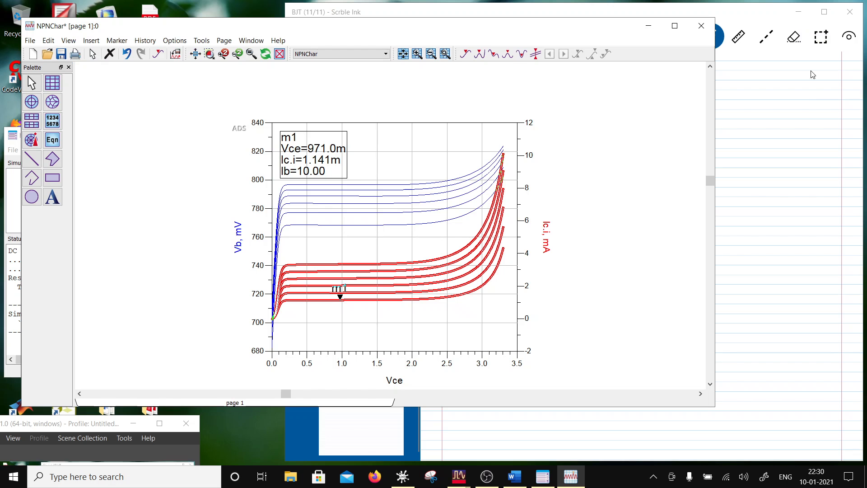
{"action": "left_click", "coordinate": [776, 230]}
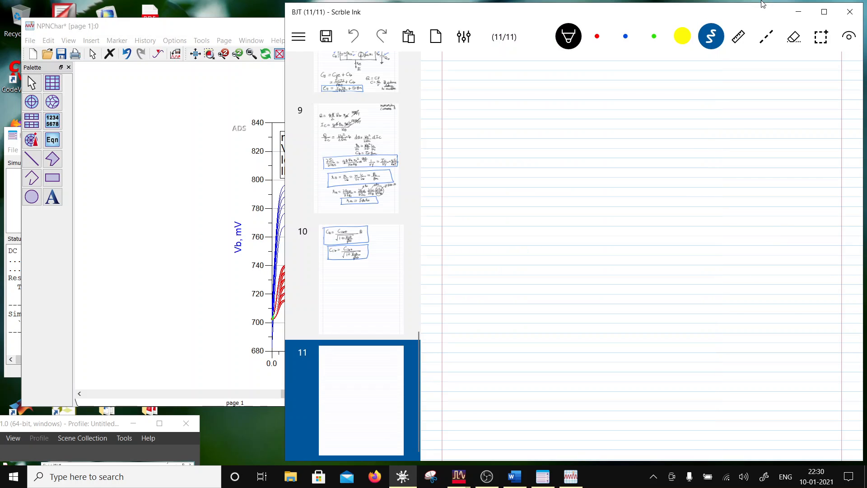
Return to the NPNChar data display and place markers on the lowest and highest Vb curves near Vce 1.5 V
{"action": "left_click", "coordinate": [177, 34]}
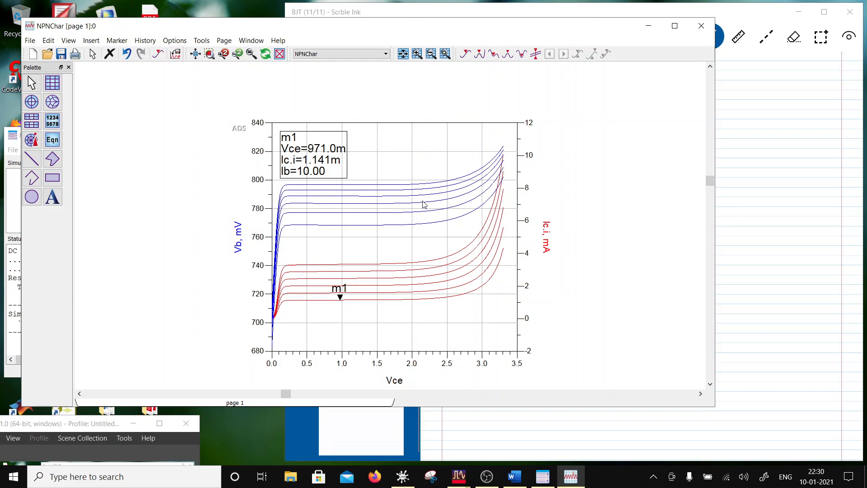
{"action": "left_click", "coordinate": [118, 41]}
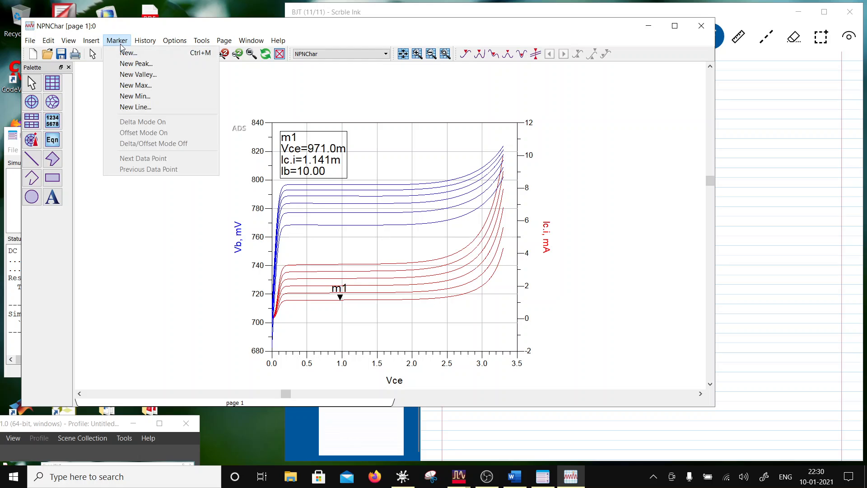
{"action": "left_click", "coordinate": [128, 53]}
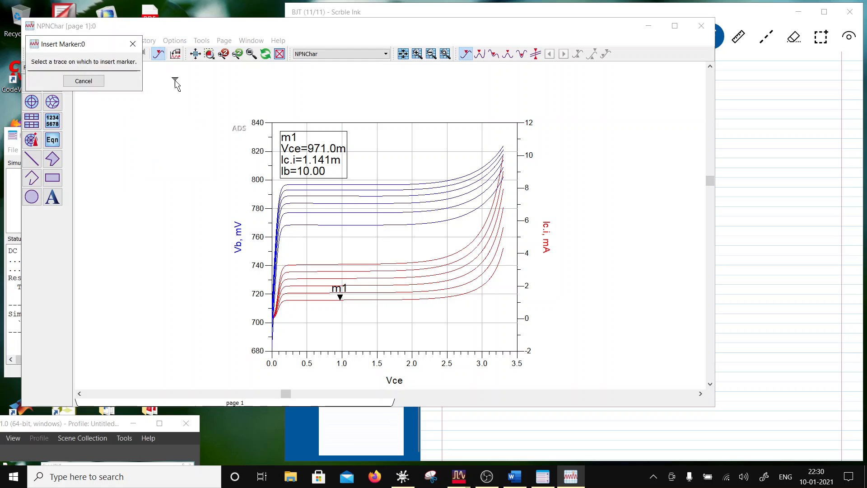
{"action": "left_click", "coordinate": [380, 225]}
{"action": "left_click", "coordinate": [117, 40]}
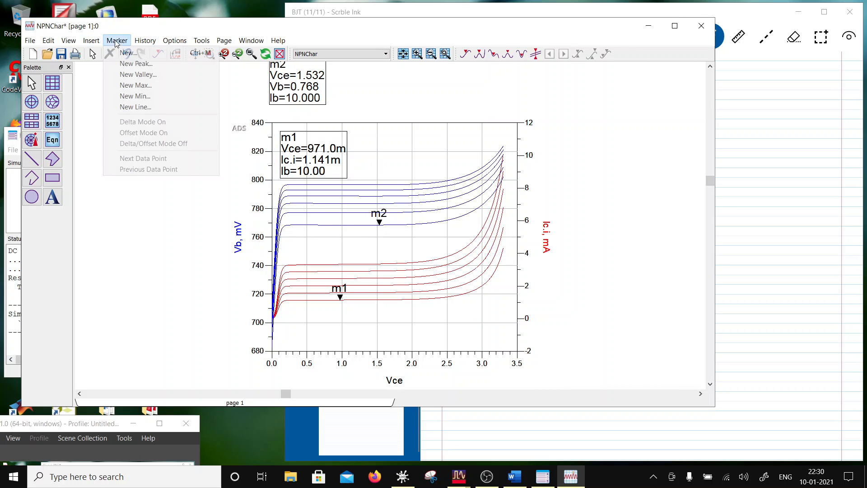
{"action": "left_click", "coordinate": [119, 53]}
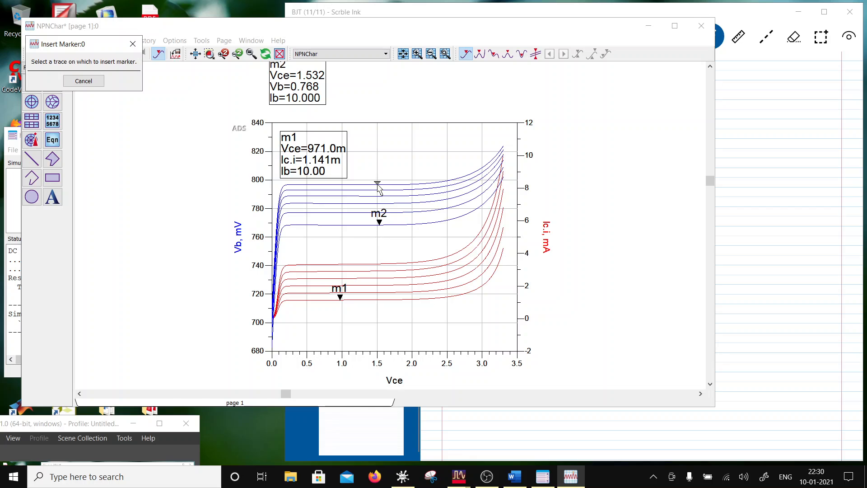
{"action": "left_click", "coordinate": [377, 184]}
Arrange the marker readouts with m1 and m2 side by side inside the plot's upper area and m3 directly above m2
{"action": "left_click", "coordinate": [429, 146]}
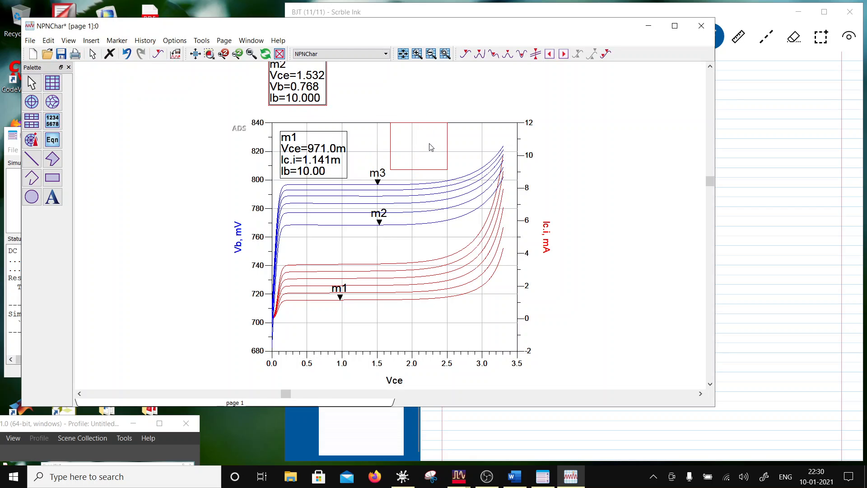
{"action": "left_click", "coordinate": [321, 128]}
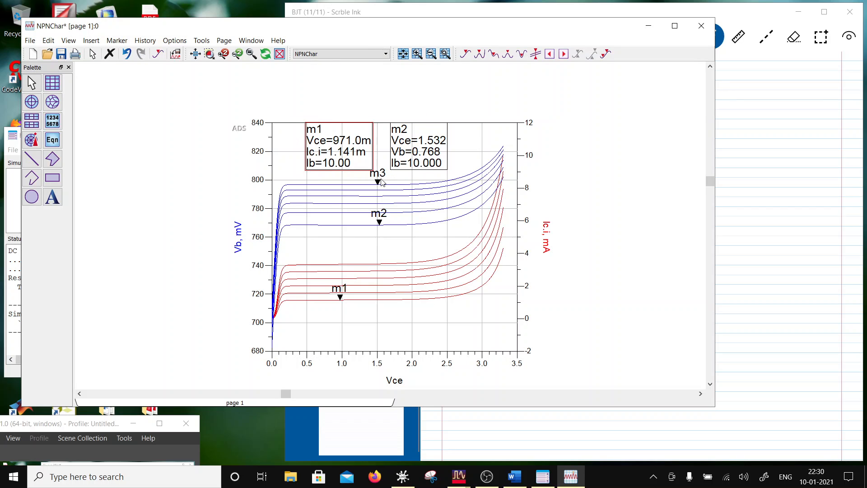
{"action": "left_click", "coordinate": [374, 226]}
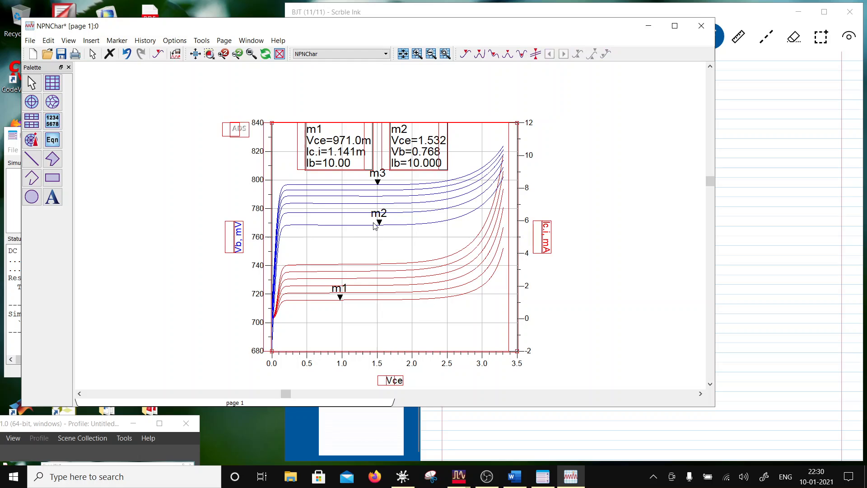
{"action": "left_click_drag", "start_coordinate": [374, 226], "coordinate": [374, 225]}
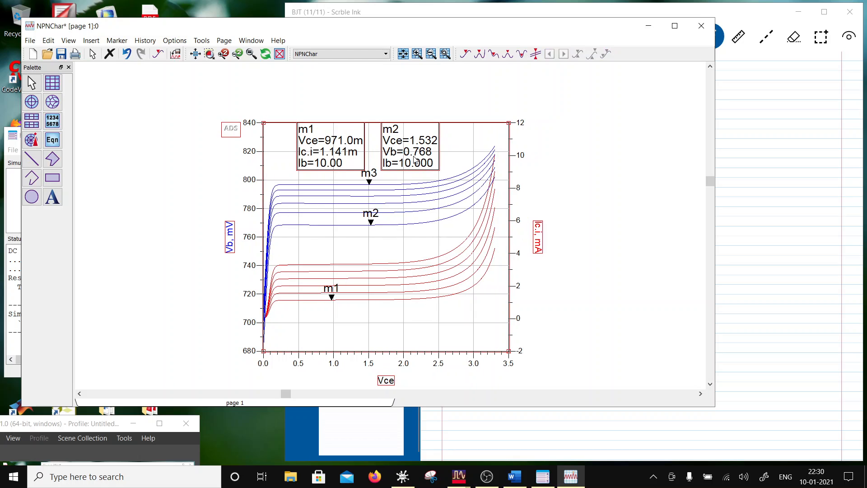
{"action": "scroll", "coordinate": [335, 164], "scroll_direction": "down", "scroll_amount": 1}
{"action": "left_click_drag", "start_coordinate": [340, 114], "coordinate": [436, 174]}
{"action": "scroll", "coordinate": [421, 258], "scroll_direction": "up", "scroll_amount": 1}
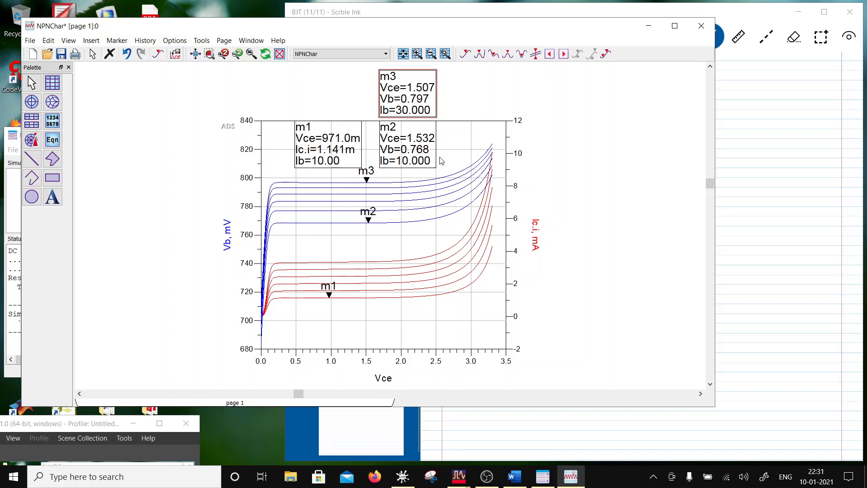
Draw a circle and position it around the rising high-Vce end of the Vb curves
{"action": "left_click", "coordinate": [32, 196]}
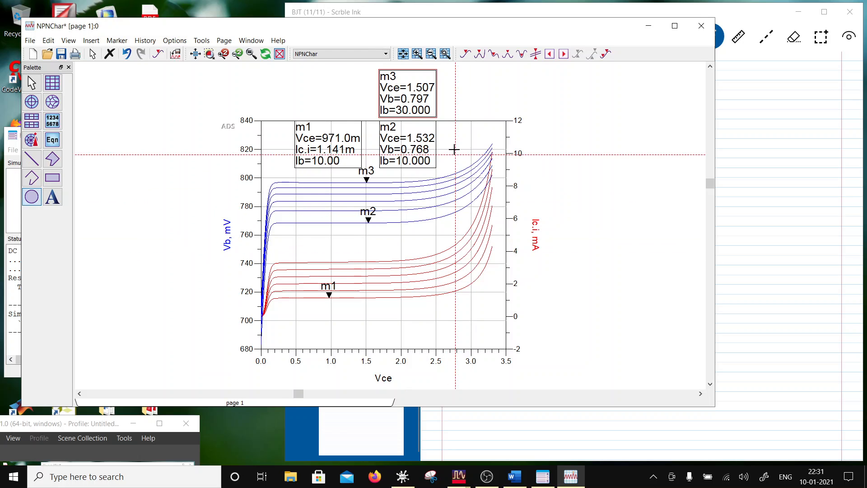
{"action": "left_click_drag", "start_coordinate": [449, 136], "coordinate": [465, 188]}
{"action": "key", "text": "Escape"}
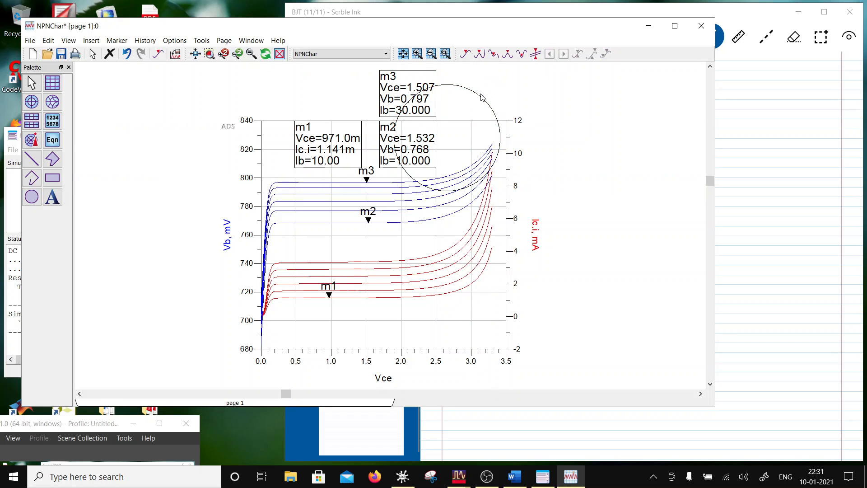
{"action": "left_click_drag", "start_coordinate": [479, 104], "coordinate": [507, 141]}
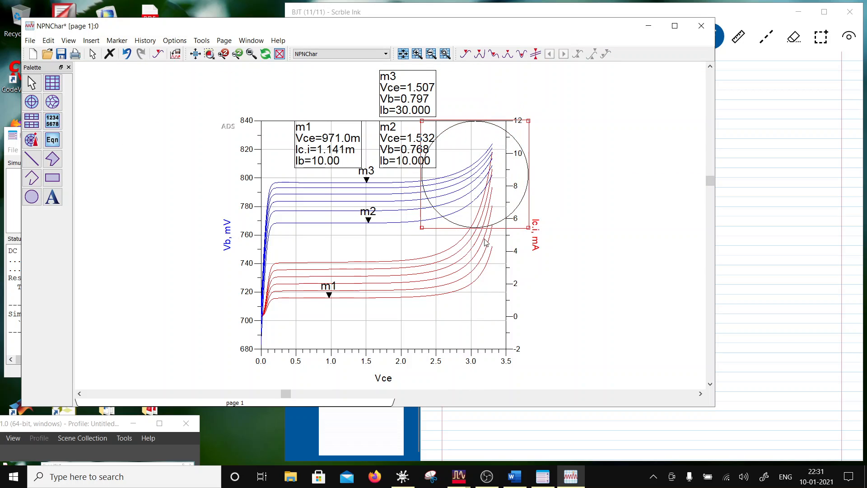
Format the circle's outline as a blue Short Dash line 2.5 points thick
{"action": "double_click", "coordinate": [521, 208]}
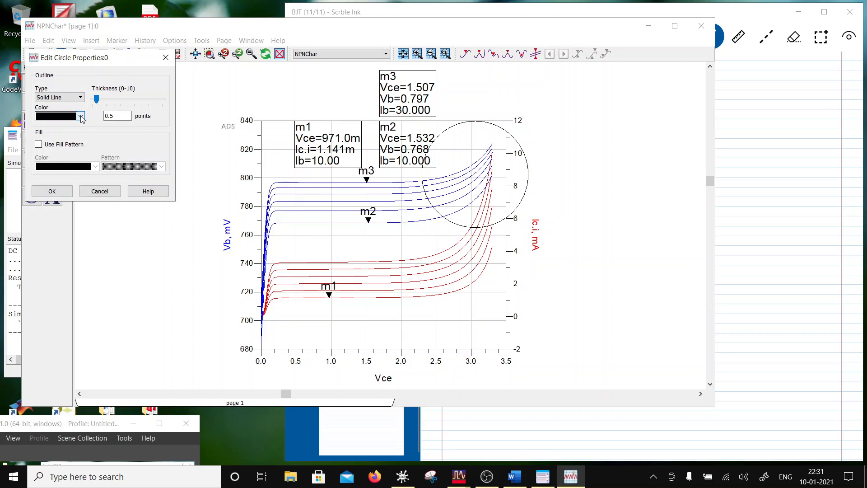
{"action": "left_click", "coordinate": [80, 116]}
{"action": "left_click", "coordinate": [40, 147]}
{"action": "left_click", "coordinate": [111, 99]}
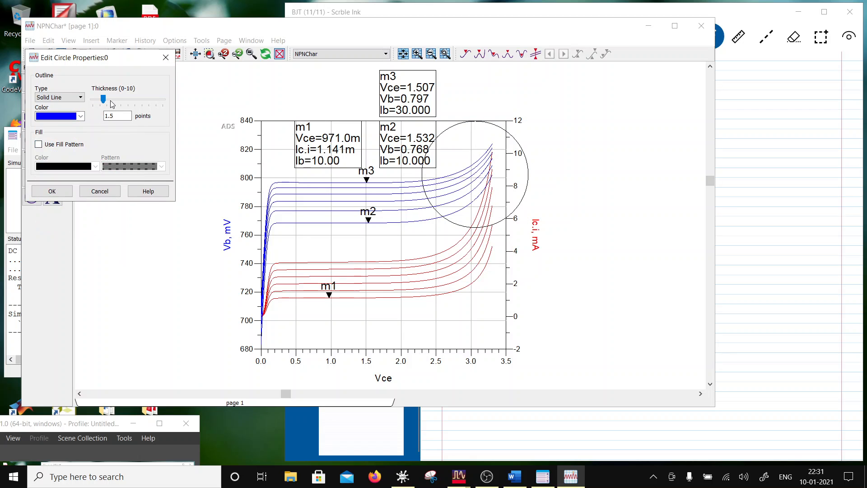
{"action": "left_click", "coordinate": [80, 97]}
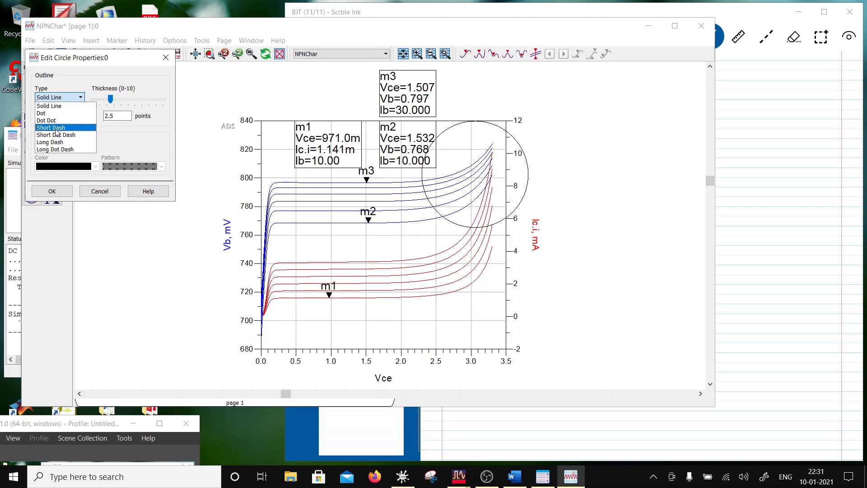
{"action": "left_click", "coordinate": [57, 129]}
{"action": "left_click", "coordinate": [52, 190]}
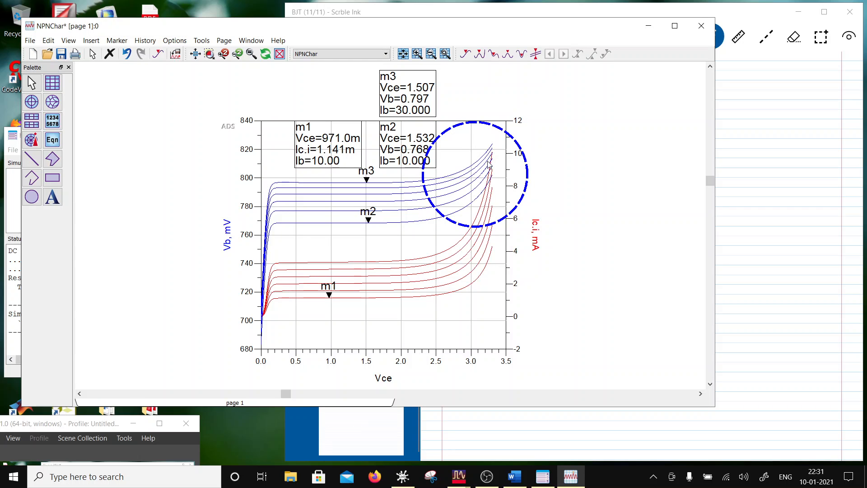
Reposition the NPNChar data display window clear of the desktop's corner and switch to the NPNChar schematic
{"action": "mouse_move", "coordinate": [487, 154]}
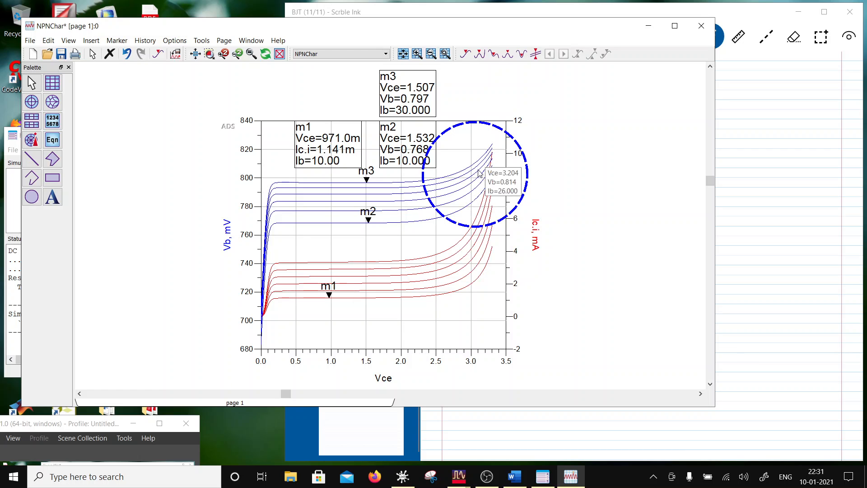
{"action": "left_click", "coordinate": [804, 96]}
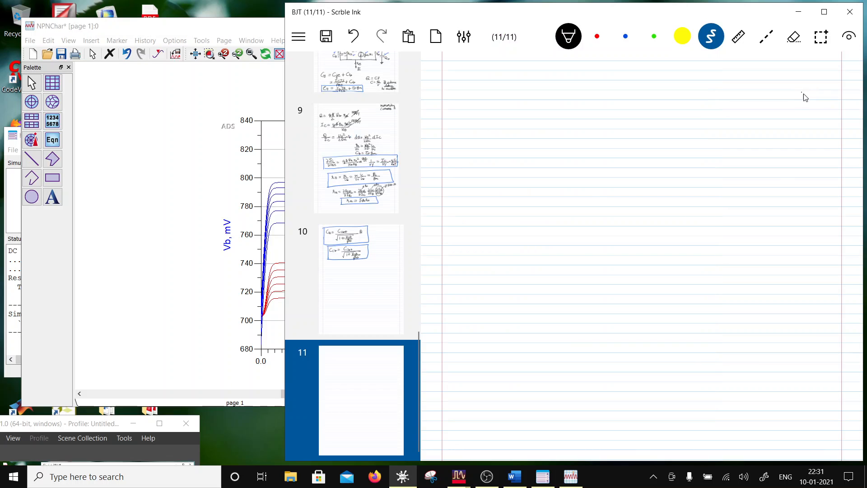
{"action": "mouse_move", "coordinate": [82, 29]}
{"action": "left_mouse_down"}
{"action": "mouse_move", "coordinate": [439, 127]}
{"action": "mouse_move", "coordinate": [405, 102]}
{"action": "mouse_move", "coordinate": [167, 70]}
{"action": "left_mouse_up"}
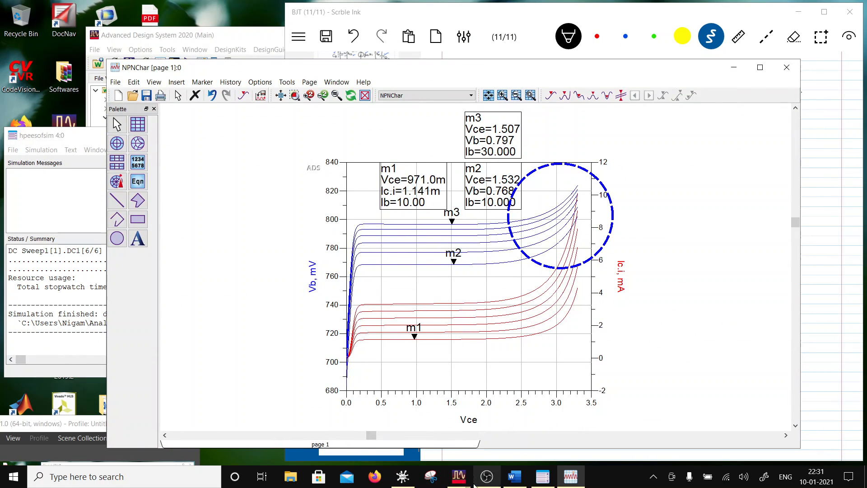
{"action": "mouse_move", "coordinate": [463, 483]}
{"action": "left_click", "coordinate": [553, 436]}
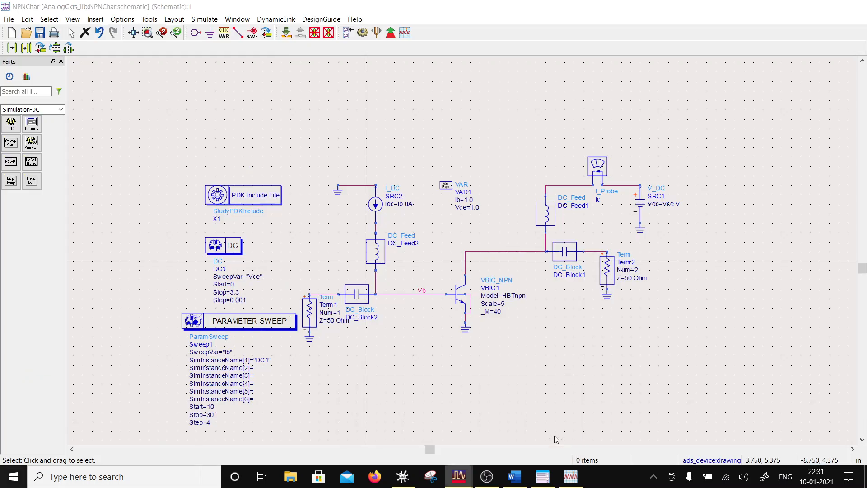
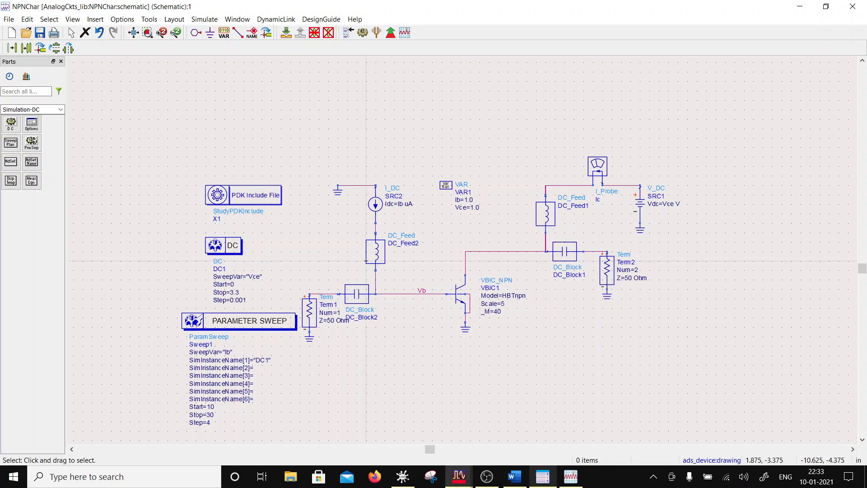
Bring page 11 of the BJT notes in Scrble Ink back in front of the schematic
{"action": "left_click", "coordinate": [458, 476]}
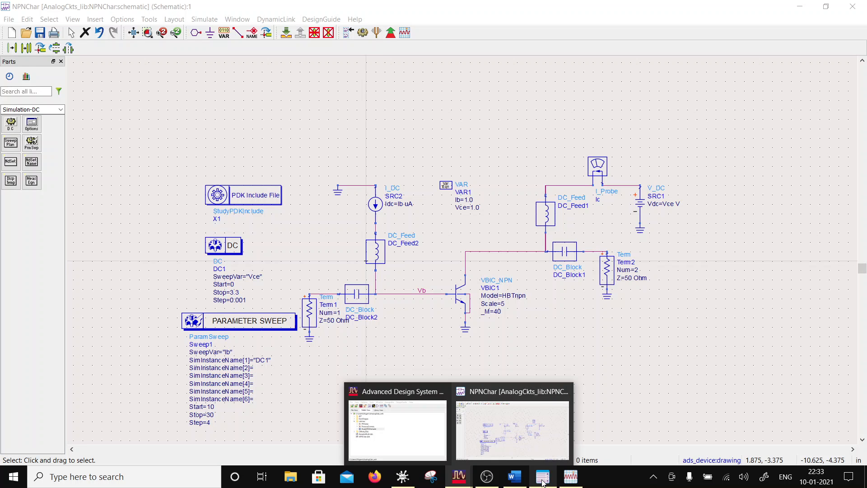
{"action": "left_click", "coordinate": [409, 481]}
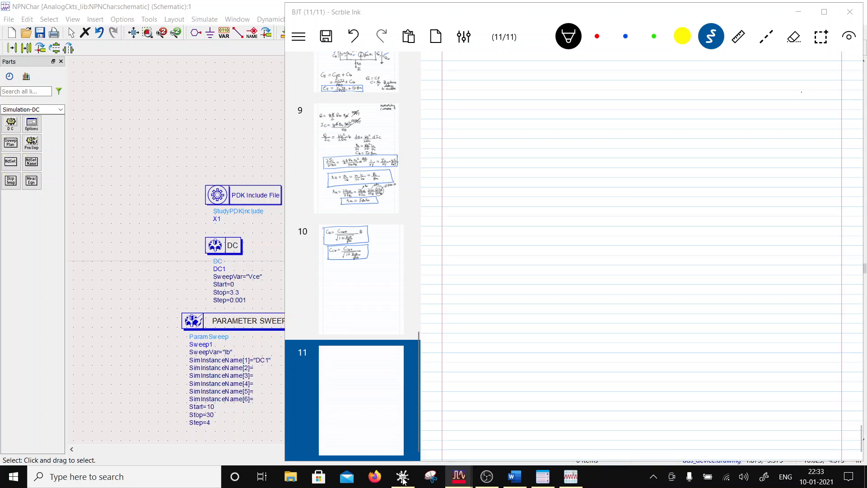
{"action": "scroll", "coordinate": [577, 232], "scroll_direction": "up", "scroll_amount": 1}
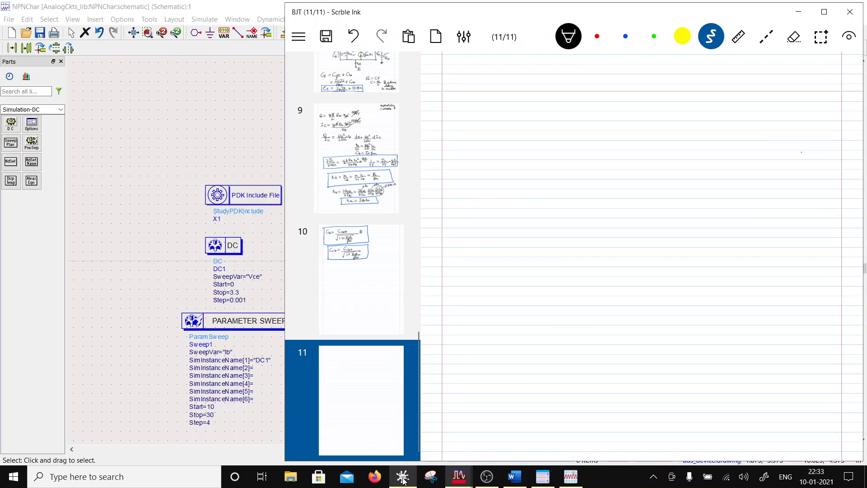
Handwrite the heading "Bias a BJT with Current Source" in blue ink at the top of blank page 11
{"action": "left_click", "coordinate": [626, 36]}
{"action": "mouse_move", "coordinate": [473, 102]}
{"action": "left_mouse_down"}
{"action": "mouse_move", "coordinate": [472, 123]}
{"action": "mouse_move", "coordinate": [513, 120]}
{"action": "left_mouse_up"}
{"action": "left_click", "coordinate": [492, 108]}
{"action": "left_click_drag", "start_coordinate": [513, 121], "coordinate": [563, 120]}
{"action": "mouse_move", "coordinate": [561, 103]}
{"action": "left_mouse_down"}
{"action": "mouse_move", "coordinate": [562, 120]}
{"action": "mouse_move", "coordinate": [594, 101]}
{"action": "left_mouse_up"}
{"action": "mouse_move", "coordinate": [586, 103]}
{"action": "left_mouse_down"}
{"action": "mouse_move", "coordinate": [580, 121]}
{"action": "mouse_move", "coordinate": [610, 102]}
{"action": "left_mouse_up"}
{"action": "mouse_move", "coordinate": [604, 104]}
{"action": "left_mouse_down"}
{"action": "mouse_move", "coordinate": [605, 121]}
{"action": "mouse_move", "coordinate": [644, 112]}
{"action": "mouse_move", "coordinate": [640, 121]}
{"action": "mouse_move", "coordinate": [652, 121]}
{"action": "left_mouse_up"}
{"action": "mouse_move", "coordinate": [657, 100]}
{"action": "left_mouse_down"}
{"action": "mouse_move", "coordinate": [656, 123]}
{"action": "mouse_move", "coordinate": [713, 113]}
{"action": "mouse_move", "coordinate": [743, 118]}
{"action": "mouse_move", "coordinate": [763, 103]}
{"action": "mouse_move", "coordinate": [777, 118]}
{"action": "left_mouse_up"}
{"action": "left_click_drag", "start_coordinate": [786, 113], "coordinate": [831, 120]}
{"action": "left_click_drag", "start_coordinate": [834, 117], "coordinate": [847, 118]}
Underline the "Bias a BJT with Current Source" heading with a solid straight blue line
{"action": "left_click", "coordinate": [767, 37]}
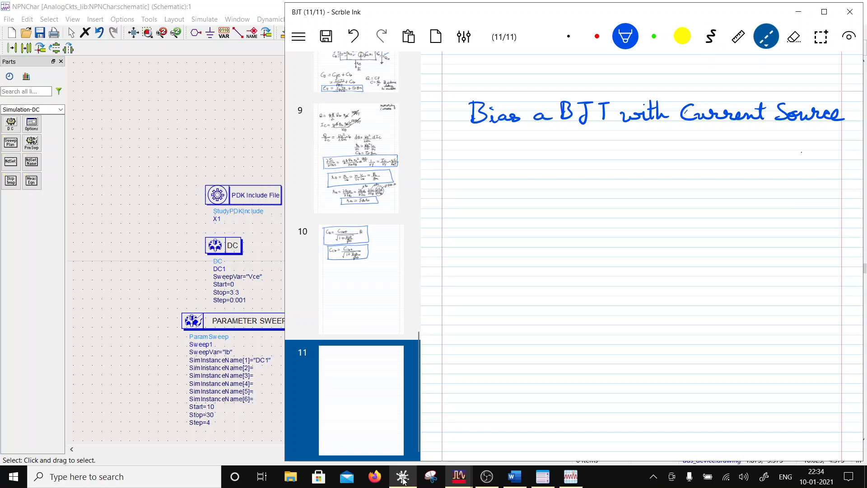
{"action": "left_click", "coordinate": [767, 36]}
{"action": "left_click", "coordinate": [672, 73]}
{"action": "left_click_drag", "start_coordinate": [465, 132], "coordinate": [844, 131]}
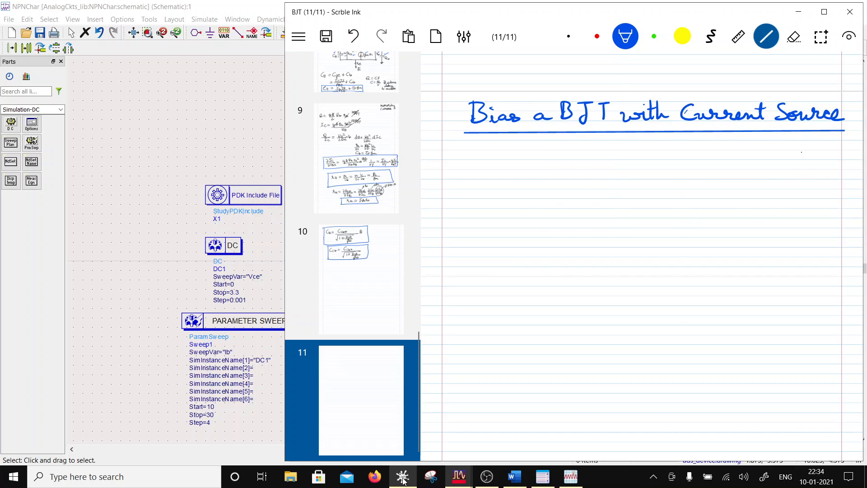
Write "Breakdown Voltage (BVCEO)" in black freehand ink below the underlined heading
{"action": "left_click", "coordinate": [711, 36]}
{"action": "left_click", "coordinate": [569, 36]}
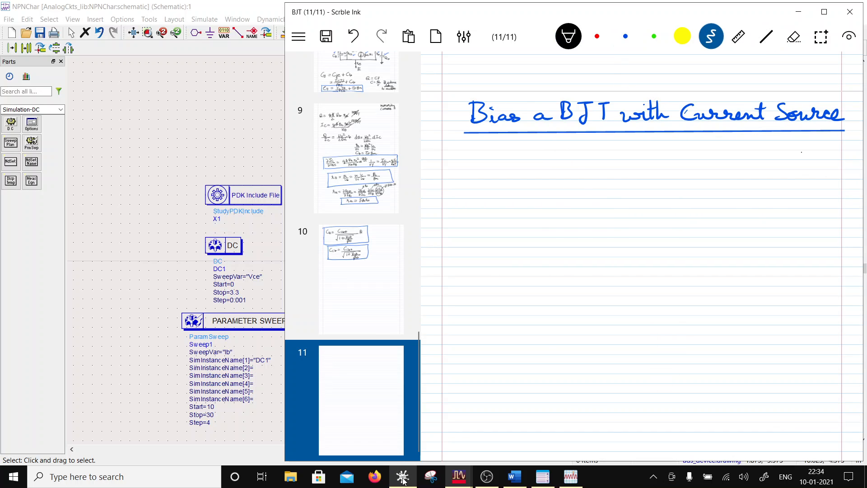
{"action": "mouse_move", "coordinate": [472, 162]}
{"action": "left_mouse_down"}
{"action": "mouse_move", "coordinate": [473, 180]}
{"action": "mouse_move", "coordinate": [514, 171]}
{"action": "mouse_move", "coordinate": [537, 181]}
{"action": "mouse_move", "coordinate": [548, 160]}
{"action": "mouse_move", "coordinate": [594, 179]}
{"action": "mouse_move", "coordinate": [609, 162]}
{"action": "mouse_move", "coordinate": [623, 176]}
{"action": "left_mouse_up"}
{"action": "mouse_move", "coordinate": [628, 159]}
{"action": "left_mouse_down"}
{"action": "mouse_move", "coordinate": [631, 180]}
{"action": "mouse_move", "coordinate": [638, 180]}
{"action": "left_mouse_up"}
{"action": "left_click", "coordinate": [643, 172]}
{"action": "left_click_drag", "start_coordinate": [632, 168], "coordinate": [694, 181]}
{"action": "mouse_move", "coordinate": [708, 163]}
{"action": "left_mouse_down"}
{"action": "mouse_move", "coordinate": [709, 180]}
{"action": "mouse_move", "coordinate": [728, 163]}
{"action": "mouse_move", "coordinate": [735, 179]}
{"action": "mouse_move", "coordinate": [764, 171]}
{"action": "mouse_move", "coordinate": [775, 182]}
{"action": "left_mouse_up"}
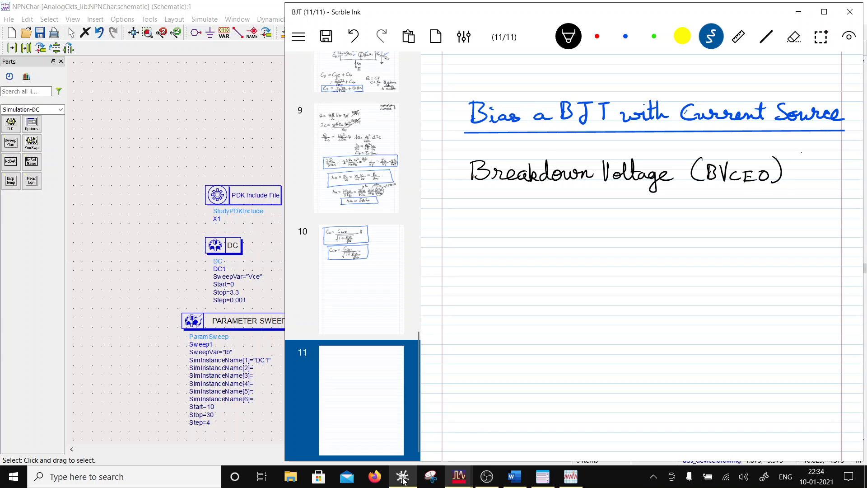
Write "Collect to Emitter" in black beneath the BVCEO term
{"action": "mouse_move", "coordinate": [703, 190]}
{"action": "left_mouse_down"}
{"action": "mouse_move", "coordinate": [699, 204]}
{"action": "mouse_move", "coordinate": [736, 201]}
{"action": "left_mouse_up"}
{"action": "mouse_move", "coordinate": [739, 186]}
{"action": "left_mouse_down"}
{"action": "mouse_move", "coordinate": [741, 202]}
{"action": "mouse_move", "coordinate": [747, 193]}
{"action": "left_mouse_up"}
{"action": "left_click_drag", "start_coordinate": [751, 187], "coordinate": [757, 202]}
{"action": "mouse_move", "coordinate": [759, 195]}
{"action": "left_mouse_down"}
{"action": "mouse_move", "coordinate": [770, 202]}
{"action": "mouse_move", "coordinate": [780, 186]}
{"action": "left_mouse_up"}
{"action": "left_click_drag", "start_coordinate": [772, 192], "coordinate": [801, 201]}
{"action": "mouse_move", "coordinate": [808, 183]}
{"action": "left_mouse_down"}
{"action": "mouse_move", "coordinate": [807, 202]}
{"action": "mouse_move", "coordinate": [812, 191]}
{"action": "left_mouse_up"}
{"action": "left_click_drag", "start_coordinate": [811, 197], "coordinate": [824, 201]}
{"action": "left_click_drag", "start_coordinate": [824, 201], "coordinate": [833, 194]}
Complete the BVCEO note with "Breakdown with" and "Base open." on the two lines below
{"action": "left_click_drag", "start_coordinate": [703, 211], "coordinate": [703, 228]}
{"action": "mouse_move", "coordinate": [703, 212]}
{"action": "left_mouse_down"}
{"action": "mouse_move", "coordinate": [706, 227]}
{"action": "mouse_move", "coordinate": [734, 226]}
{"action": "left_mouse_up"}
{"action": "left_click_drag", "start_coordinate": [739, 224], "coordinate": [755, 228]}
{"action": "left_click_drag", "start_coordinate": [752, 208], "coordinate": [763, 227]}
{"action": "mouse_move", "coordinate": [767, 220]}
{"action": "left_mouse_down"}
{"action": "mouse_move", "coordinate": [812, 228]}
{"action": "mouse_move", "coordinate": [823, 219]}
{"action": "mouse_move", "coordinate": [826, 226]}
{"action": "left_mouse_up"}
{"action": "mouse_move", "coordinate": [829, 208]}
{"action": "left_mouse_down"}
{"action": "mouse_move", "coordinate": [829, 226]}
{"action": "mouse_move", "coordinate": [838, 226]}
{"action": "left_mouse_up"}
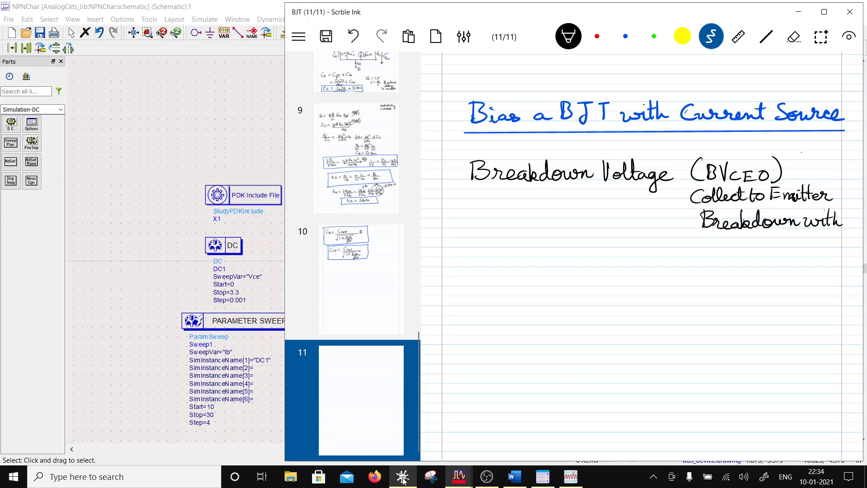
{"action": "left_click_drag", "start_coordinate": [705, 235], "coordinate": [707, 249]}
{"action": "mouse_move", "coordinate": [722, 243]}
{"action": "left_mouse_down"}
{"action": "mouse_move", "coordinate": [757, 240]}
{"action": "mouse_move", "coordinate": [761, 256]}
{"action": "left_mouse_up"}
{"action": "left_click_drag", "start_coordinate": [762, 242], "coordinate": [794, 247]}
Sketch an NPN transistor below "Breakdown Voltage" with a base lead, a collector-to-base arrow and an outgoing base-current arrow labelled iB
{"action": "scroll", "coordinate": [641, 253], "scroll_direction": "down", "scroll_amount": 3}
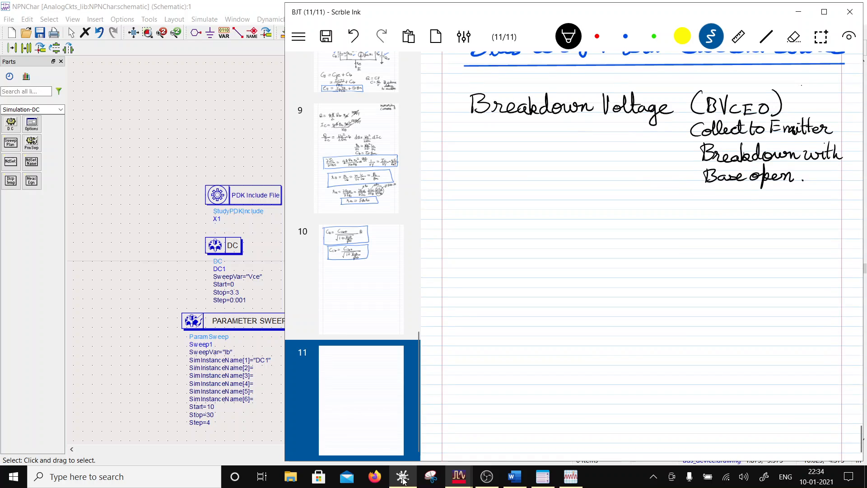
{"action": "mouse_move", "coordinate": [582, 159]}
{"action": "left_mouse_down"}
{"action": "mouse_move", "coordinate": [581, 184]}
{"action": "mouse_move", "coordinate": [559, 202]}
{"action": "mouse_move", "coordinate": [559, 224]}
{"action": "mouse_move", "coordinate": [587, 220]}
{"action": "mouse_move", "coordinate": [577, 220]}
{"action": "mouse_move", "coordinate": [583, 242]}
{"action": "left_mouse_up"}
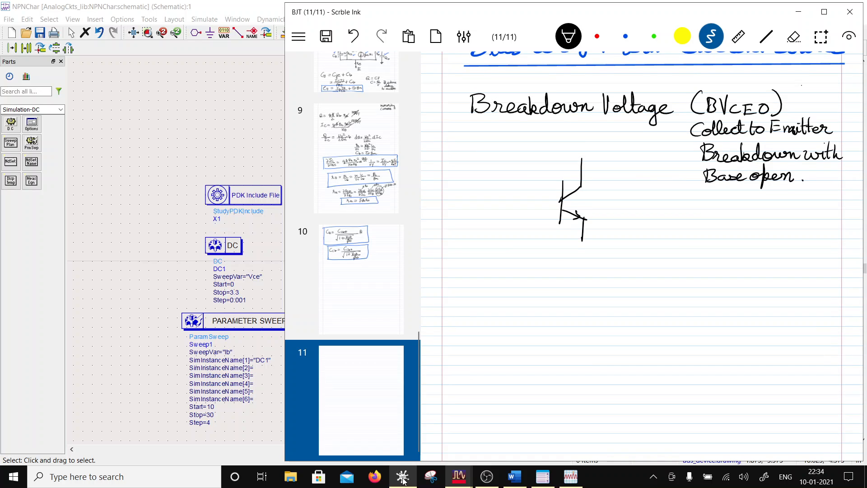
{"action": "mouse_move", "coordinate": [532, 208]}
{"action": "left_mouse_down"}
{"action": "mouse_move", "coordinate": [561, 206]}
{"action": "mouse_move", "coordinate": [525, 225]}
{"action": "mouse_move", "coordinate": [540, 242]}
{"action": "left_mouse_up"}
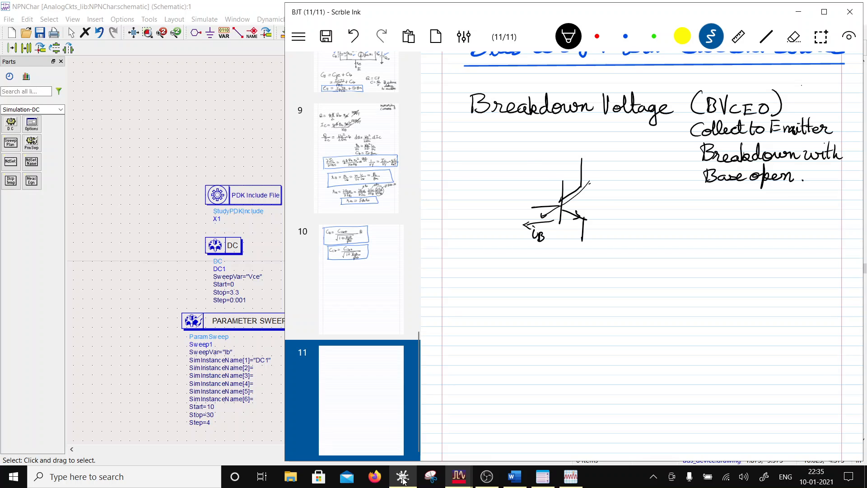
Draw a current source with a downward arrow feeding the transistor base, with its other end wired to ground
{"action": "left_click_drag", "start_coordinate": [522, 154], "coordinate": [519, 179]}
{"action": "mouse_move", "coordinate": [518, 173]}
{"action": "left_mouse_down"}
{"action": "mouse_move", "coordinate": [522, 208]}
{"action": "mouse_move", "coordinate": [536, 207]}
{"action": "left_mouse_up"}
{"action": "mouse_move", "coordinate": [499, 156]}
{"action": "left_mouse_down"}
{"action": "mouse_move", "coordinate": [522, 155]}
{"action": "mouse_move", "coordinate": [506, 166]}
{"action": "left_mouse_up"}
{"action": "mouse_move", "coordinate": [498, 169]}
{"action": "left_mouse_down"}
{"action": "mouse_move", "coordinate": [499, 178]}
{"action": "mouse_move", "coordinate": [524, 151]}
{"action": "mouse_move", "coordinate": [523, 165]}
{"action": "mouse_move", "coordinate": [526, 149]}
{"action": "mouse_move", "coordinate": [514, 150]}
{"action": "mouse_move", "coordinate": [521, 165]}
{"action": "left_mouse_up"}
{"action": "left_click", "coordinate": [794, 36]}
{"action": "left_click", "coordinate": [569, 36]}
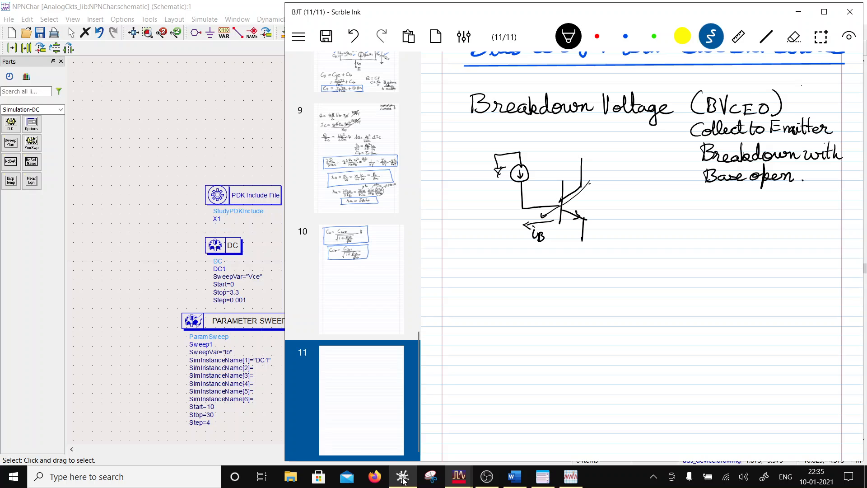
Add a current arrow toward the emitter, an iC label with an up arrow, and a ground symbol at the emitter
{"action": "mouse_move", "coordinate": [564, 206]}
{"action": "left_mouse_down"}
{"action": "mouse_move", "coordinate": [544, 221]}
{"action": "mouse_move", "coordinate": [570, 238]}
{"action": "mouse_move", "coordinate": [577, 230]}
{"action": "left_mouse_up"}
{"action": "left_click_drag", "start_coordinate": [595, 173], "coordinate": [614, 177]}
{"action": "mouse_move", "coordinate": [623, 181]}
{"action": "left_mouse_down"}
{"action": "mouse_move", "coordinate": [623, 159]}
{"action": "mouse_move", "coordinate": [631, 167]}
{"action": "left_mouse_up"}
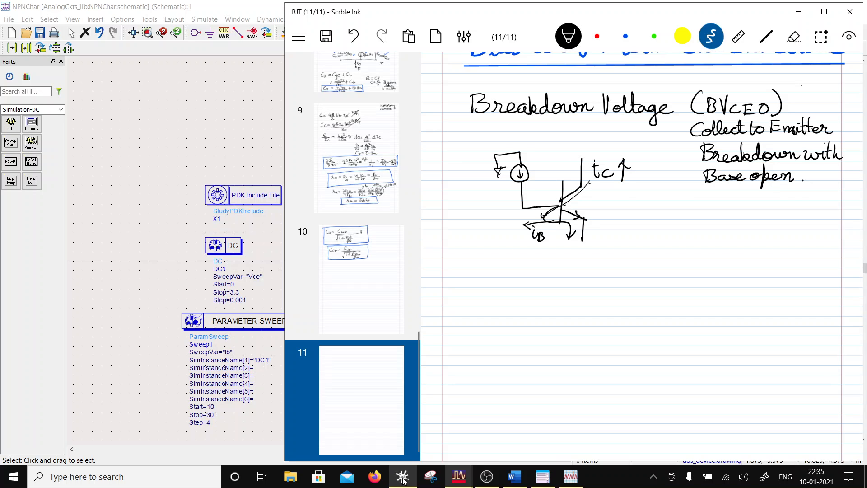
{"action": "left_click_drag", "start_coordinate": [580, 238], "coordinate": [590, 241]}
Write "Thermal Runaway" in black beside the current-source bias circuit
{"action": "left_click_drag", "start_coordinate": [629, 206], "coordinate": [646, 205]}
{"action": "mouse_move", "coordinate": [638, 205]}
{"action": "left_mouse_down"}
{"action": "mouse_move", "coordinate": [636, 224]}
{"action": "mouse_move", "coordinate": [653, 220]}
{"action": "left_mouse_up"}
{"action": "mouse_move", "coordinate": [654, 216]}
{"action": "left_mouse_down"}
{"action": "mouse_move", "coordinate": [693, 218]}
{"action": "mouse_move", "coordinate": [699, 200]}
{"action": "left_mouse_up"}
{"action": "left_click_drag", "start_coordinate": [699, 200], "coordinate": [711, 221]}
{"action": "left_click_drag", "start_coordinate": [709, 204], "coordinate": [723, 219]}
{"action": "mouse_move", "coordinate": [722, 211]}
{"action": "left_mouse_down"}
{"action": "mouse_move", "coordinate": [745, 220]}
{"action": "mouse_move", "coordinate": [796, 209]}
{"action": "mouse_move", "coordinate": [803, 231]}
{"action": "left_mouse_up"}
Sketch a second NPN transistor with base, collector and emitter leads below the first circuit
{"action": "scroll", "coordinate": [642, 271], "scroll_direction": "down", "scroll_amount": 1}
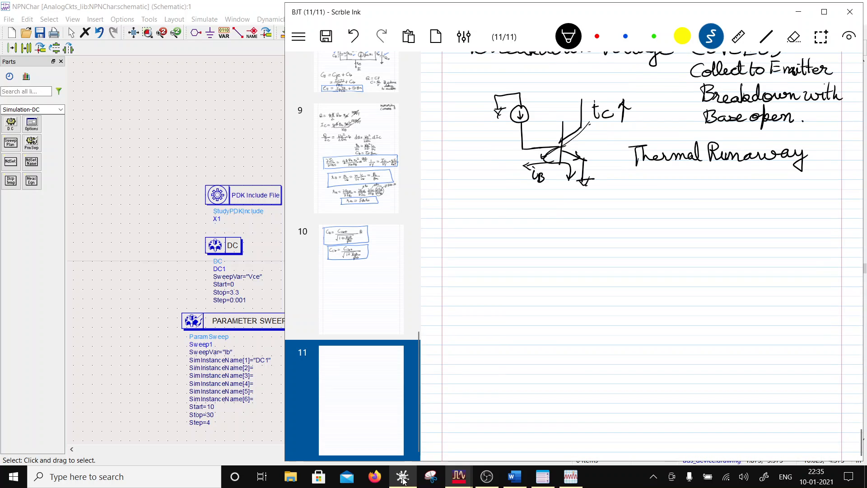
{"action": "scroll", "coordinate": [641, 271], "scroll_direction": "up", "scroll_amount": 1}
{"action": "scroll", "coordinate": [642, 271], "scroll_direction": "down", "scroll_amount": 1}
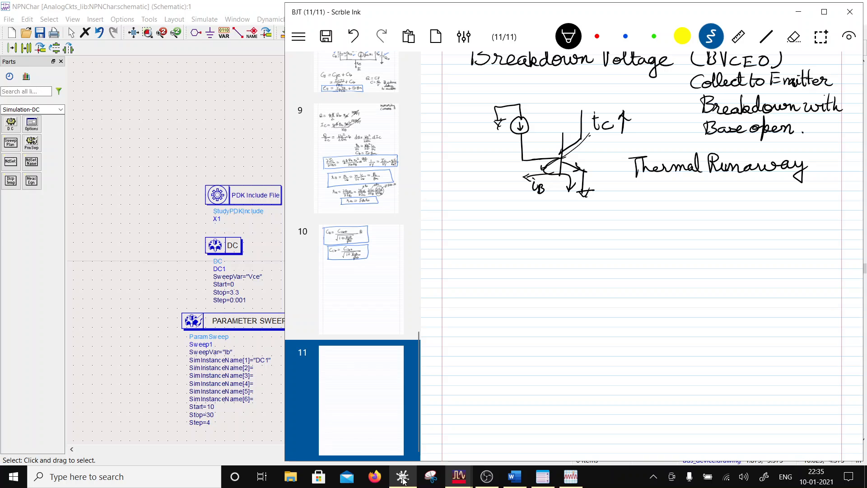
{"action": "mouse_move", "coordinate": [525, 237]}
{"action": "left_mouse_down"}
{"action": "mouse_move", "coordinate": [564, 235]}
{"action": "mouse_move", "coordinate": [563, 251]}
{"action": "mouse_move", "coordinate": [581, 219]}
{"action": "mouse_move", "coordinate": [583, 249]}
{"action": "left_mouse_up"}
{"action": "left_click_drag", "start_coordinate": [579, 243], "coordinate": [575, 254]}
{"action": "left_click_drag", "start_coordinate": [585, 247], "coordinate": [584, 270]}
{"action": "left_click_drag", "start_coordinate": [581, 207], "coordinate": [583, 222]}
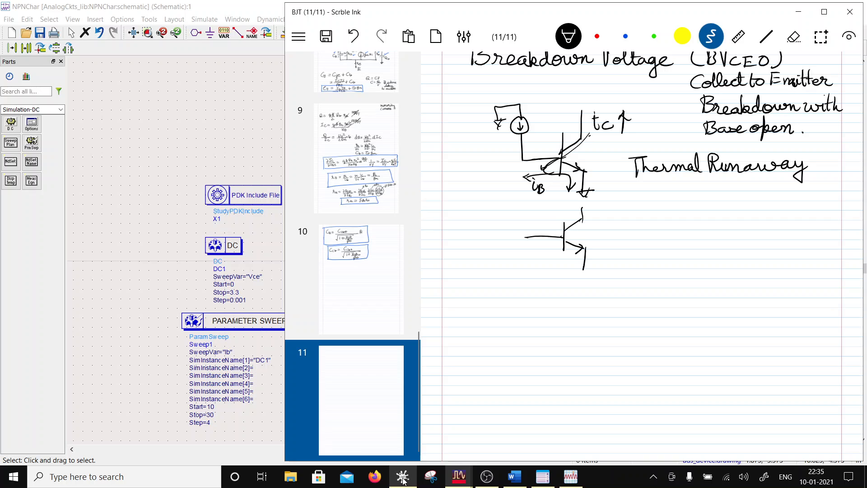
Connect a grounded battery labelled Vb, with plus and minus signs, to the second transistor's base
{"action": "mouse_move", "coordinate": [524, 237]}
{"action": "left_mouse_down"}
{"action": "mouse_move", "coordinate": [524, 252]}
{"action": "mouse_move", "coordinate": [537, 251]}
{"action": "left_mouse_up"}
{"action": "mouse_move", "coordinate": [518, 258]}
{"action": "left_mouse_down"}
{"action": "mouse_move", "coordinate": [538, 264]}
{"action": "mouse_move", "coordinate": [531, 268]}
{"action": "left_mouse_up"}
{"action": "left_click_drag", "start_coordinate": [526, 269], "coordinate": [532, 280]}
{"action": "left_click_drag", "start_coordinate": [523, 280], "coordinate": [533, 278]}
{"action": "mouse_move", "coordinate": [497, 254]}
{"action": "left_mouse_down"}
{"action": "mouse_move", "coordinate": [510, 264]}
{"action": "mouse_move", "coordinate": [517, 248]}
{"action": "left_mouse_up"}
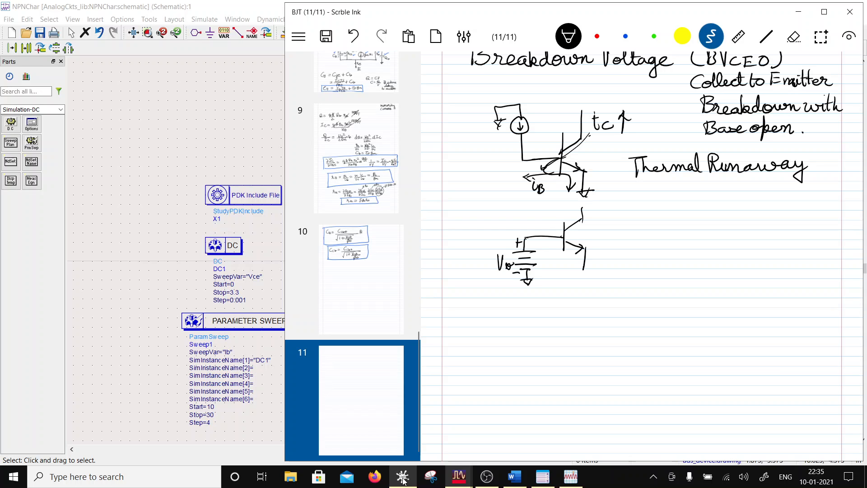
Ground the second transistor's emitter, add its base-current arrow and iC label, and mark the upper circuit's base as Vb
{"action": "mouse_move", "coordinate": [584, 257]}
{"action": "left_mouse_down"}
{"action": "mouse_move", "coordinate": [582, 281]}
{"action": "mouse_move", "coordinate": [587, 273]}
{"action": "left_mouse_up"}
{"action": "mouse_move", "coordinate": [537, 145]}
{"action": "left_mouse_down"}
{"action": "mouse_move", "coordinate": [542, 156]}
{"action": "mouse_move", "coordinate": [545, 142]}
{"action": "mouse_move", "coordinate": [555, 153]}
{"action": "left_mouse_up"}
{"action": "left_click_drag", "start_coordinate": [558, 216], "coordinate": [532, 227]}
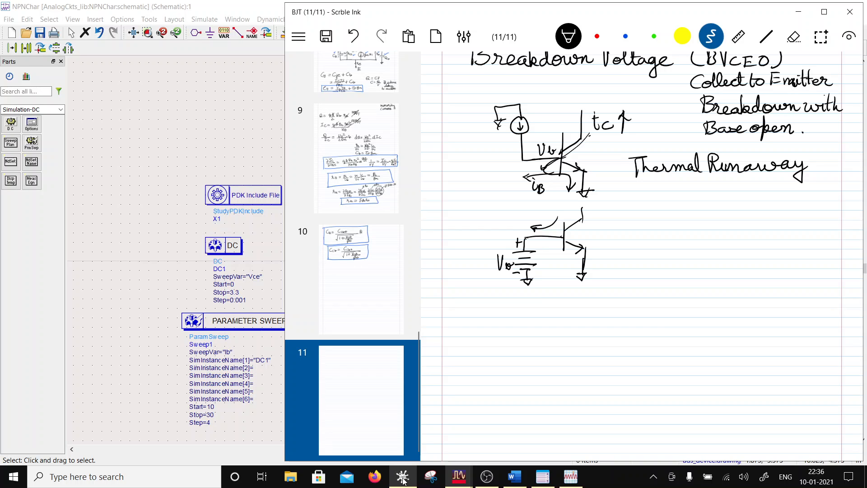
{"action": "left_click_drag", "start_coordinate": [504, 259], "coordinate": [508, 268]}
{"action": "left_click_drag", "start_coordinate": [607, 213], "coordinate": [608, 218]}
Replace the up arrow beside the upper circuit's iC label with a down arrow
{"action": "left_click", "coordinate": [794, 37]}
{"action": "left_click_drag", "start_coordinate": [624, 113], "coordinate": [621, 128]}
{"action": "left_click", "coordinate": [568, 37]}
{"action": "left_click_drag", "start_coordinate": [617, 118], "coordinate": [627, 117]}
Write "Bias the BJT with" in blue ink beside the second transistor circuit
{"action": "scroll", "coordinate": [641, 171], "scroll_direction": "down", "scroll_amount": 2}
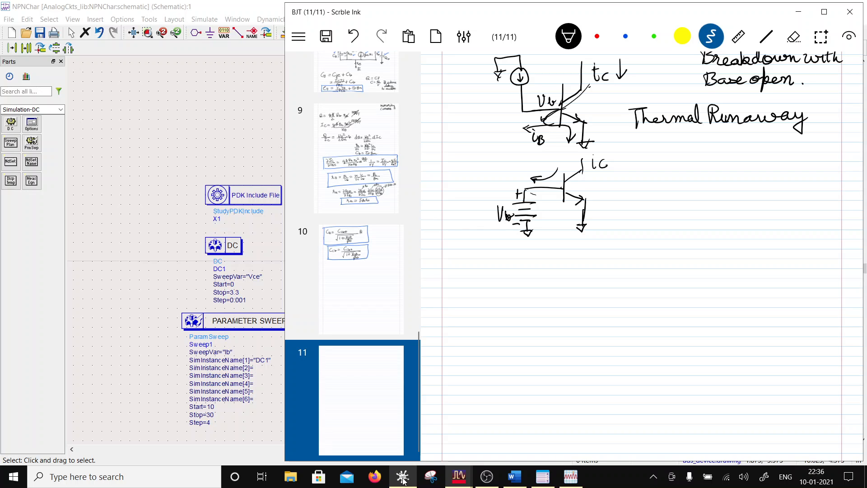
{"action": "scroll", "coordinate": [642, 253], "scroll_direction": "up", "scroll_amount": 5}
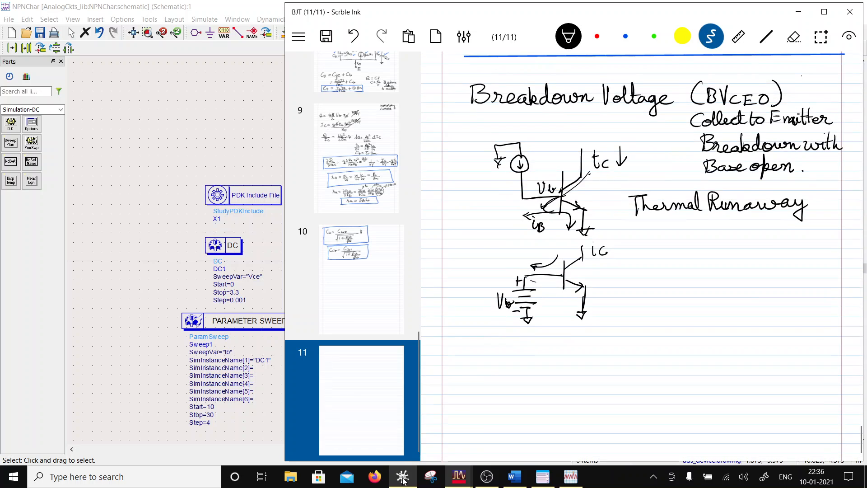
{"action": "scroll", "coordinate": [641, 253], "scroll_direction": "down", "scroll_amount": 1}
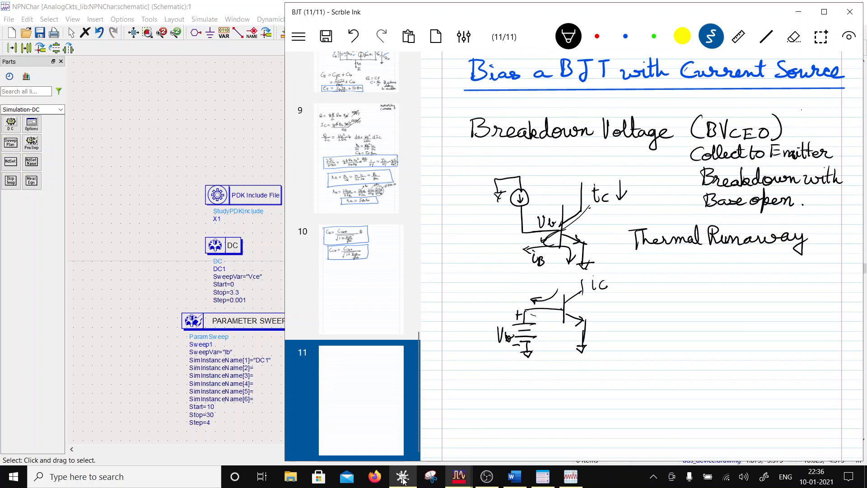
{"action": "left_click", "coordinate": [712, 36]}
{"action": "left_click", "coordinate": [625, 36]}
{"action": "scroll", "coordinate": [641, 253], "scroll_direction": "down", "scroll_amount": 3}
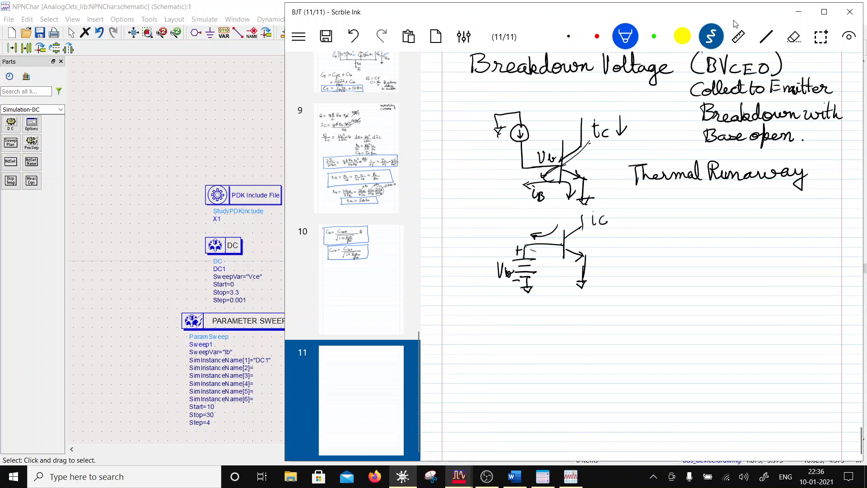
{"action": "mouse_move", "coordinate": [621, 186]}
{"action": "left_mouse_down"}
{"action": "mouse_move", "coordinate": [633, 204]}
{"action": "mouse_move", "coordinate": [667, 194]}
{"action": "left_mouse_up"}
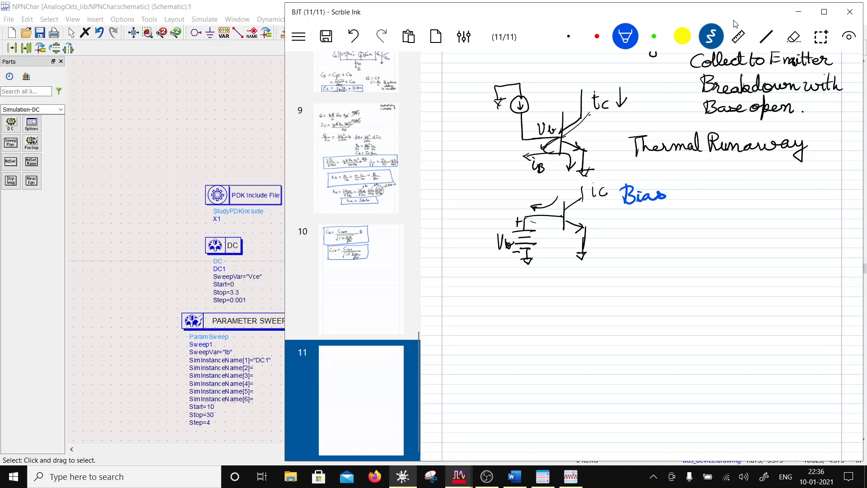
{"action": "left_click_drag", "start_coordinate": [682, 184], "coordinate": [680, 205]}
{"action": "mouse_move", "coordinate": [687, 180]}
{"action": "left_mouse_down"}
{"action": "mouse_move", "coordinate": [686, 205]}
{"action": "mouse_move", "coordinate": [706, 202]}
{"action": "mouse_move", "coordinate": [687, 189]}
{"action": "left_mouse_up"}
{"action": "left_click_drag", "start_coordinate": [716, 185], "coordinate": [716, 202]}
{"action": "mouse_move", "coordinate": [728, 183]}
{"action": "left_mouse_down"}
{"action": "mouse_move", "coordinate": [731, 201]}
{"action": "mouse_move", "coordinate": [758, 181]}
{"action": "left_mouse_up"}
{"action": "mouse_move", "coordinate": [753, 181]}
{"action": "left_mouse_down"}
{"action": "mouse_move", "coordinate": [752, 198]}
{"action": "mouse_move", "coordinate": [822, 198]}
{"action": "left_mouse_up"}
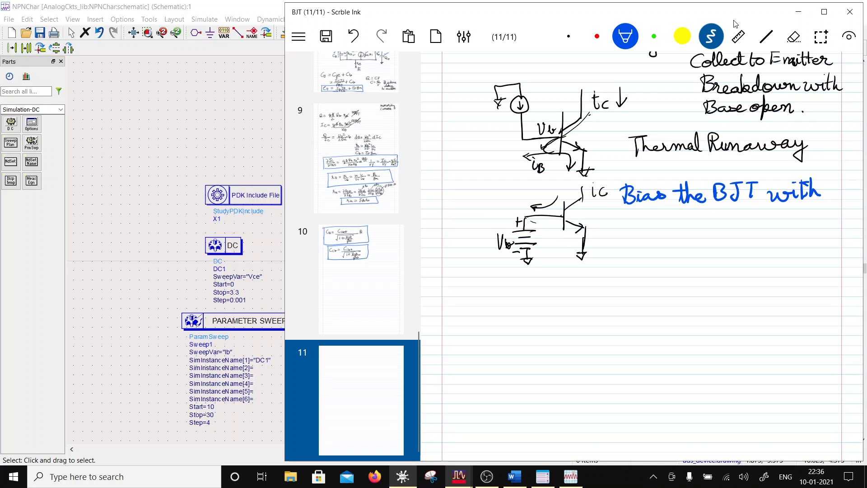
Write "Voltage Source" in blue on the line below "Bias the BJT with"
{"action": "left_click_drag", "start_coordinate": [631, 216], "coordinate": [648, 228]}
{"action": "left_click_drag", "start_coordinate": [654, 211], "coordinate": [664, 232]}
{"action": "left_click_drag", "start_coordinate": [656, 221], "coordinate": [678, 232]}
{"action": "mouse_move", "coordinate": [680, 230]}
{"action": "left_mouse_down"}
{"action": "mouse_move", "coordinate": [687, 232]}
{"action": "mouse_move", "coordinate": [677, 245]}
{"action": "left_mouse_up"}
{"action": "left_click_drag", "start_coordinate": [688, 228], "coordinate": [739, 230]}
{"action": "left_click_drag", "start_coordinate": [741, 226], "coordinate": [754, 225]}
{"action": "left_click_drag", "start_coordinate": [765, 220], "coordinate": [775, 229]}
Underline both lines of the "Bias the BJT with Voltage Source" note with straight blue lines
{"action": "left_click", "coordinate": [766, 36]}
{"action": "left_click_drag", "start_coordinate": [618, 205], "coordinate": [824, 203]}
{"action": "left_click_drag", "start_coordinate": [629, 242], "coordinate": [772, 240]}
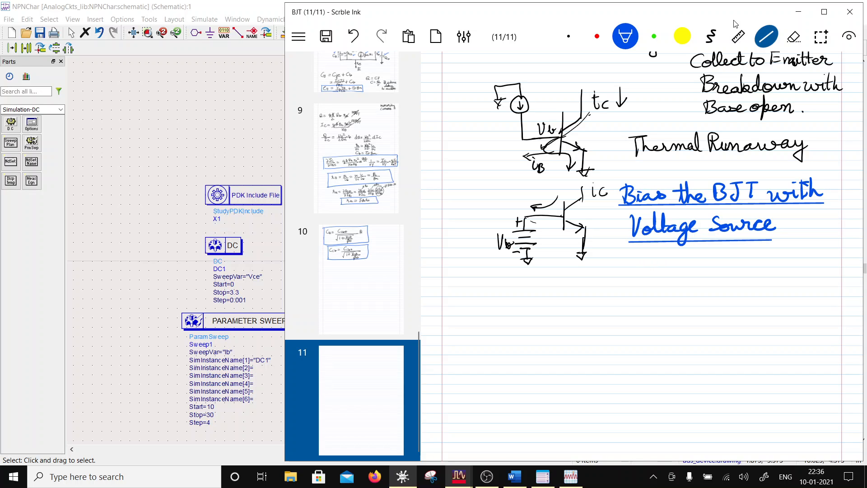
Write the term BVCBO in black freehand ink below "Voltage Source"
{"action": "left_click", "coordinate": [711, 36]}
{"action": "left_click", "coordinate": [569, 36]}
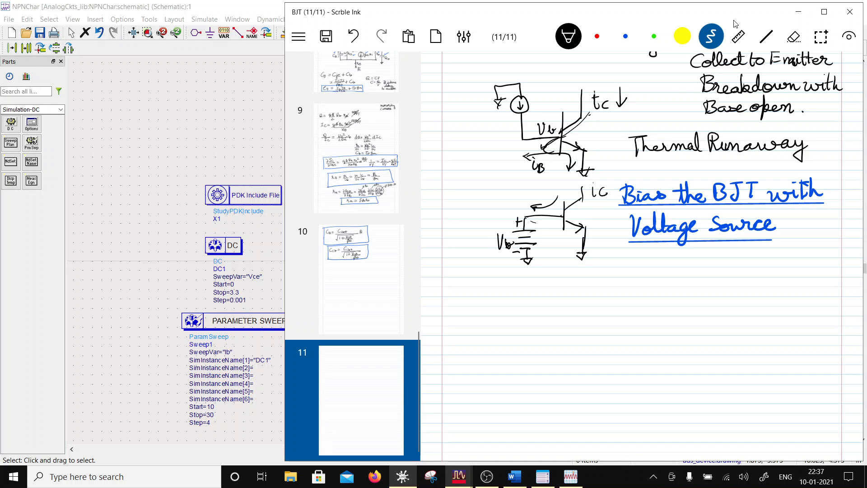
{"action": "mouse_move", "coordinate": [637, 256]}
{"action": "left_mouse_down"}
{"action": "mouse_move", "coordinate": [634, 273]}
{"action": "mouse_move", "coordinate": [658, 255]}
{"action": "mouse_move", "coordinate": [668, 277]}
{"action": "left_mouse_up"}
{"action": "left_click_drag", "start_coordinate": [669, 265], "coordinate": [668, 277]}
{"action": "left_click_drag", "start_coordinate": [688, 266], "coordinate": [689, 275]}
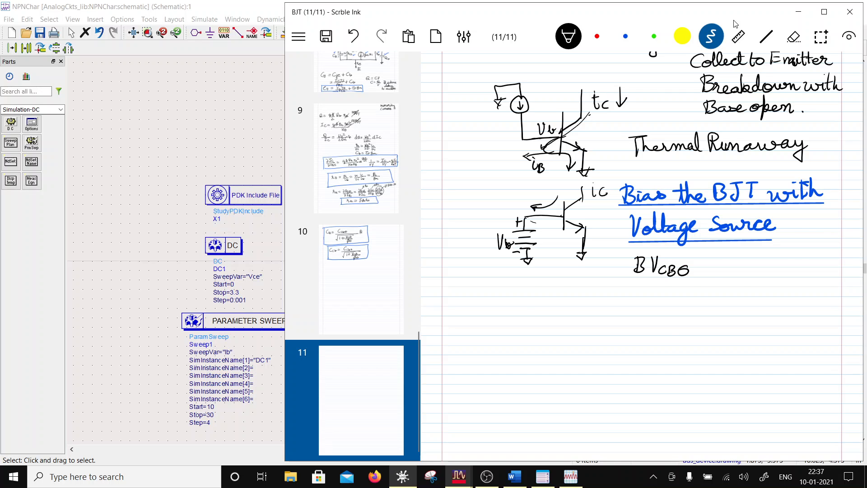
Write "Collector to Base" in black next to the BVCBO term
{"action": "scroll", "coordinate": [641, 255], "scroll_direction": "up", "scroll_amount": 1}
{"action": "scroll", "coordinate": [642, 255], "scroll_direction": "down", "scroll_amount": 2}
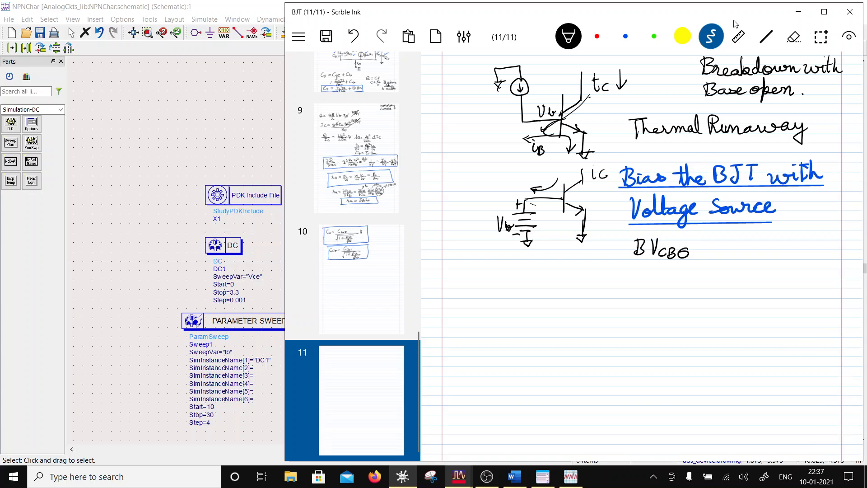
{"action": "mouse_move", "coordinate": [698, 259]}
{"action": "left_mouse_down"}
{"action": "mouse_move", "coordinate": [704, 270]}
{"action": "mouse_move", "coordinate": [715, 254]}
{"action": "mouse_move", "coordinate": [728, 270]}
{"action": "mouse_move", "coordinate": [739, 253]}
{"action": "mouse_move", "coordinate": [762, 268]}
{"action": "mouse_move", "coordinate": [768, 258]}
{"action": "left_mouse_up"}
{"action": "left_click_drag", "start_coordinate": [775, 261], "coordinate": [778, 262]}
{"action": "mouse_move", "coordinate": [786, 254]}
{"action": "left_mouse_down"}
{"action": "mouse_move", "coordinate": [794, 267]}
{"action": "mouse_move", "coordinate": [824, 266]}
{"action": "left_mouse_up"}
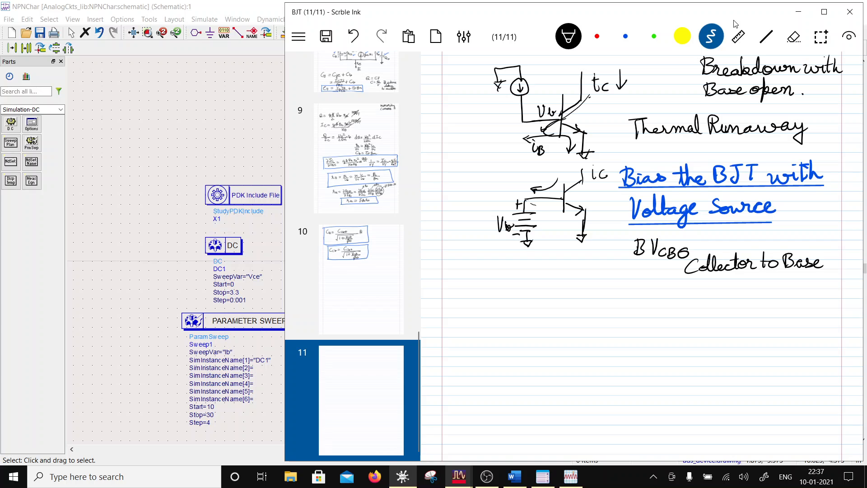
Complete the BVCBO definition with "Breakdown with" and "Emitter Open." on the two lines below
{"action": "mouse_move", "coordinate": [699, 282]}
{"action": "left_mouse_down"}
{"action": "mouse_move", "coordinate": [705, 297]}
{"action": "mouse_move", "coordinate": [733, 291]}
{"action": "left_mouse_up"}
{"action": "left_click", "coordinate": [794, 37]}
{"action": "left_click", "coordinate": [711, 36]}
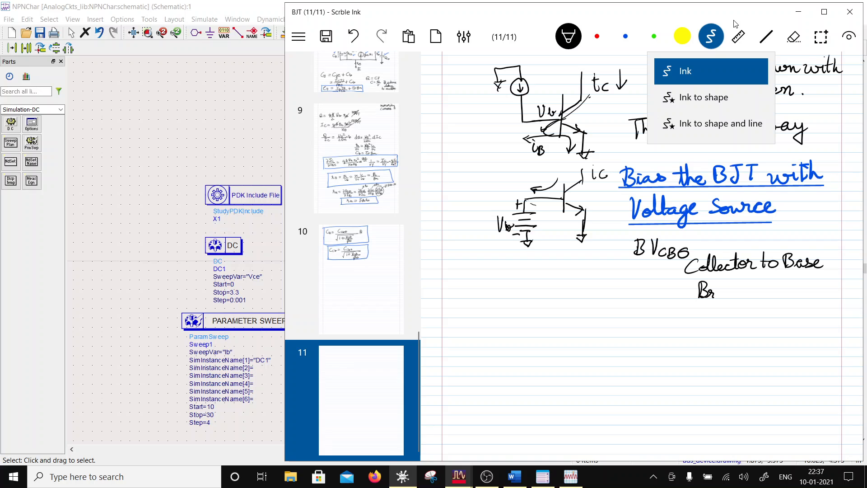
{"action": "left_click", "coordinate": [722, 293]}
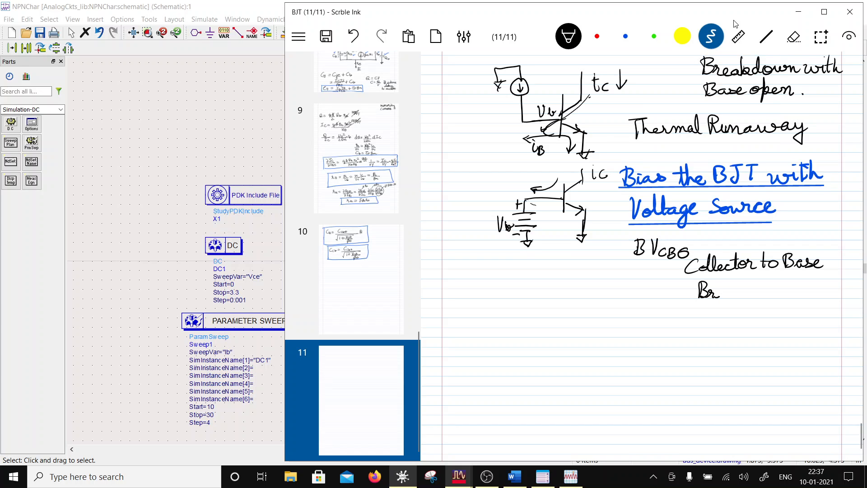
{"action": "mouse_move", "coordinate": [723, 295]}
{"action": "left_mouse_down"}
{"action": "mouse_move", "coordinate": [750, 301]}
{"action": "mouse_move", "coordinate": [759, 281]}
{"action": "mouse_move", "coordinate": [770, 298]}
{"action": "mouse_move", "coordinate": [824, 298]}
{"action": "mouse_move", "coordinate": [829, 288]}
{"action": "left_mouse_up"}
{"action": "left_click_drag", "start_coordinate": [826, 281], "coordinate": [839, 297]}
{"action": "left_click_drag", "start_coordinate": [701, 326], "coordinate": [713, 325]}
{"action": "left_click_drag", "start_coordinate": [713, 319], "coordinate": [738, 326]}
{"action": "mouse_move", "coordinate": [740, 308]}
{"action": "left_mouse_down"}
{"action": "mouse_move", "coordinate": [743, 325]}
{"action": "mouse_move", "coordinate": [778, 312]}
{"action": "mouse_move", "coordinate": [790, 333]}
{"action": "left_mouse_up"}
{"action": "left_click_drag", "start_coordinate": [801, 320], "coordinate": [820, 324]}
{"action": "left_click_drag", "start_coordinate": [830, 322], "coordinate": [832, 322]}
Write the equation BVCEO = BVCBO / √βF to the side of the BVCBO definition
{"action": "scroll", "coordinate": [641, 253], "scroll_direction": "down", "scroll_amount": 3}
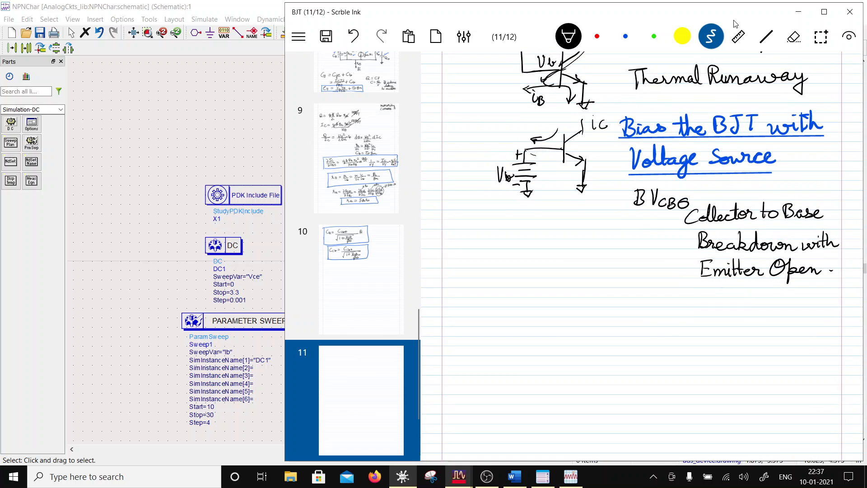
{"action": "left_click_drag", "start_coordinate": [519, 246], "coordinate": [520, 264]}
{"action": "mouse_move", "coordinate": [520, 246]}
{"action": "left_mouse_down"}
{"action": "mouse_move", "coordinate": [523, 264]}
{"action": "mouse_move", "coordinate": [538, 245]}
{"action": "mouse_move", "coordinate": [549, 266]}
{"action": "mouse_move", "coordinate": [567, 256]}
{"action": "mouse_move", "coordinate": [608, 262]}
{"action": "mouse_move", "coordinate": [627, 244]}
{"action": "mouse_move", "coordinate": [640, 263]}
{"action": "mouse_move", "coordinate": [658, 252]}
{"action": "left_mouse_up"}
{"action": "left_click_drag", "start_coordinate": [596, 267], "coordinate": [673, 264]}
{"action": "mouse_move", "coordinate": [606, 282]}
{"action": "left_mouse_down"}
{"action": "mouse_move", "coordinate": [617, 270]}
{"action": "mouse_move", "coordinate": [626, 289]}
{"action": "mouse_move", "coordinate": [650, 277]}
{"action": "left_mouse_up"}
{"action": "left_click_drag", "start_coordinate": [642, 284], "coordinate": [651, 284]}
Write "βF = 114" below the BVCBO definition and the value 10 beneath it
{"action": "left_click_drag", "start_coordinate": [705, 297], "coordinate": [703, 319]}
{"action": "mouse_move", "coordinate": [704, 299]}
{"action": "left_mouse_down"}
{"action": "mouse_move", "coordinate": [715, 307]}
{"action": "mouse_move", "coordinate": [705, 314]}
{"action": "left_mouse_up"}
{"action": "mouse_move", "coordinate": [722, 306]}
{"action": "left_mouse_down"}
{"action": "mouse_move", "coordinate": [721, 316]}
{"action": "mouse_move", "coordinate": [732, 304]}
{"action": "mouse_move", "coordinate": [752, 305]}
{"action": "left_mouse_up"}
{"action": "left_click_drag", "start_coordinate": [743, 311], "coordinate": [768, 314]}
{"action": "left_click_drag", "start_coordinate": [779, 297], "coordinate": [781, 317]}
{"action": "scroll", "coordinate": [641, 256], "scroll_direction": "down", "scroll_amount": 2}
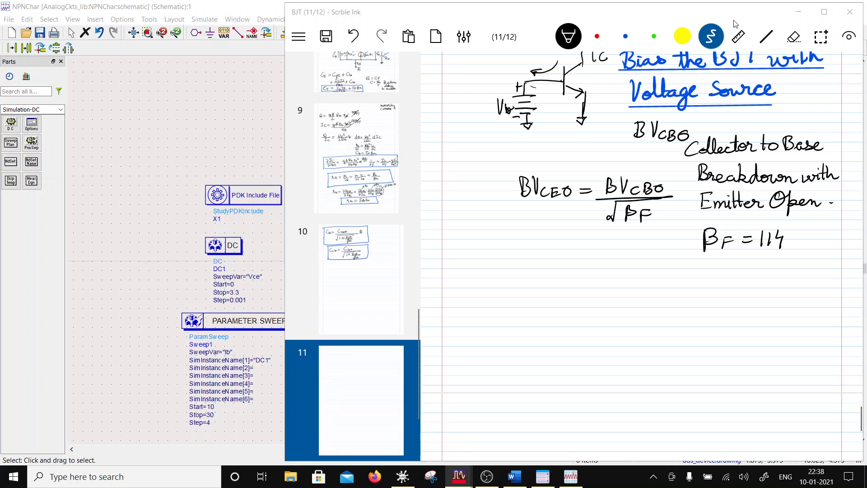
{"action": "mouse_move", "coordinate": [745, 268]}
{"action": "left_mouse_down"}
{"action": "mouse_move", "coordinate": [743, 282]}
{"action": "mouse_move", "coordinate": [756, 269]}
{"action": "left_mouse_up"}
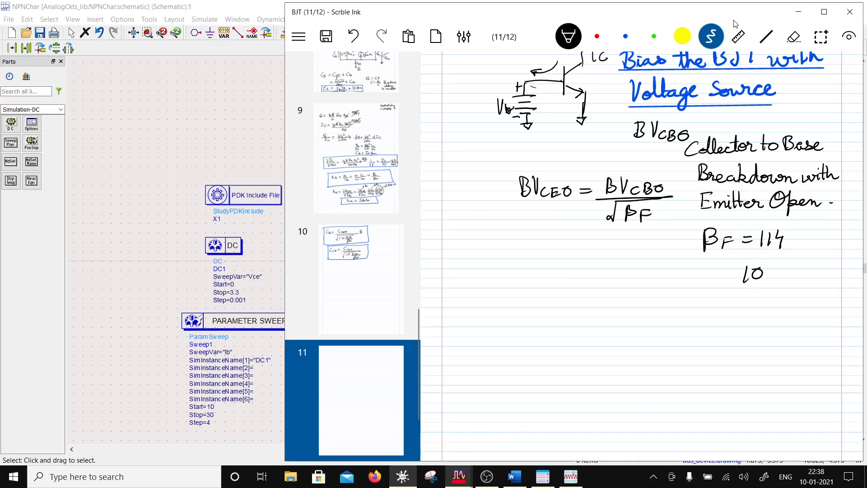
Add the index n to the root over βF in the BVCEO equation
{"action": "scroll", "coordinate": [642, 256], "scroll_direction": "down", "scroll_amount": 1}
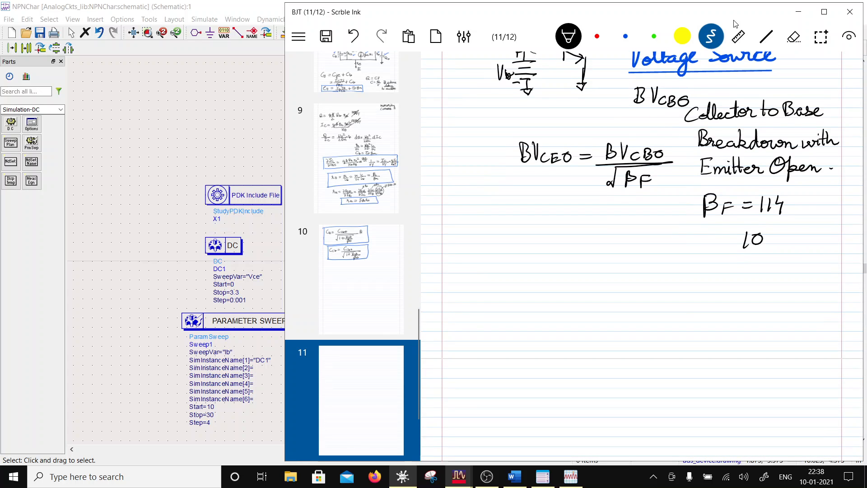
{"action": "scroll", "coordinate": [642, 255], "scroll_direction": "up", "scroll_amount": 2}
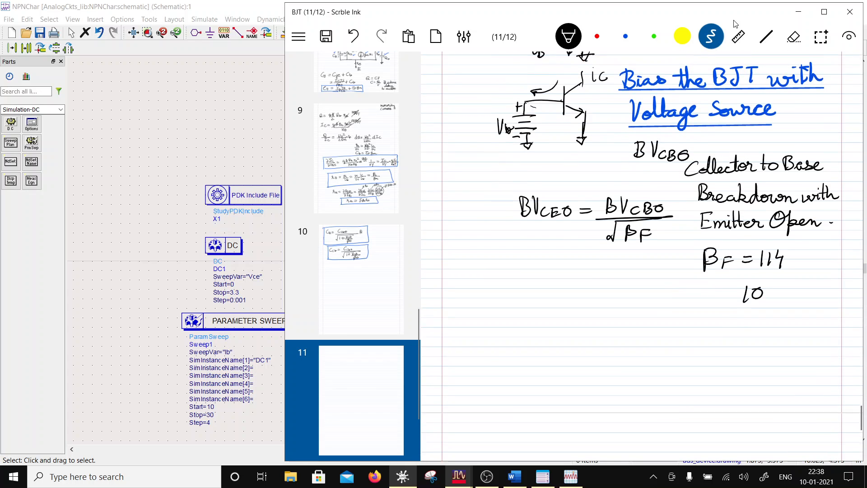
{"action": "left_click_drag", "start_coordinate": [603, 228], "coordinate": [610, 236]}
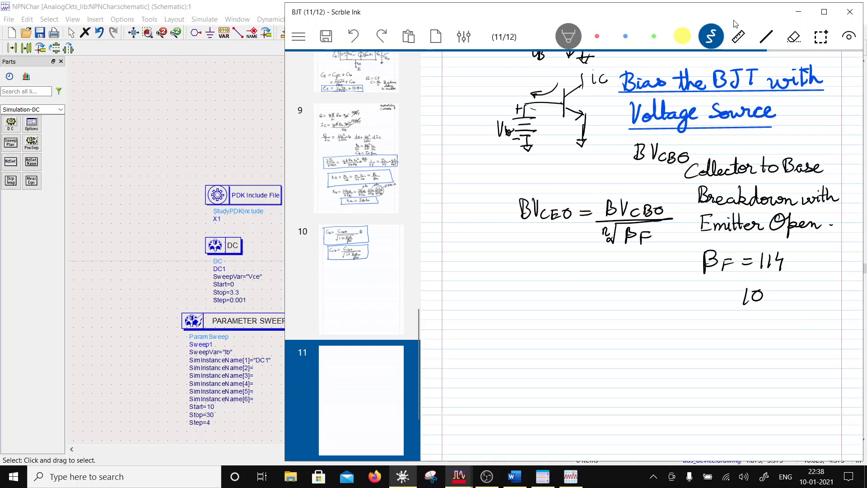
{"action": "scroll", "coordinate": [641, 255], "scroll_direction": "down", "scroll_amount": 1}
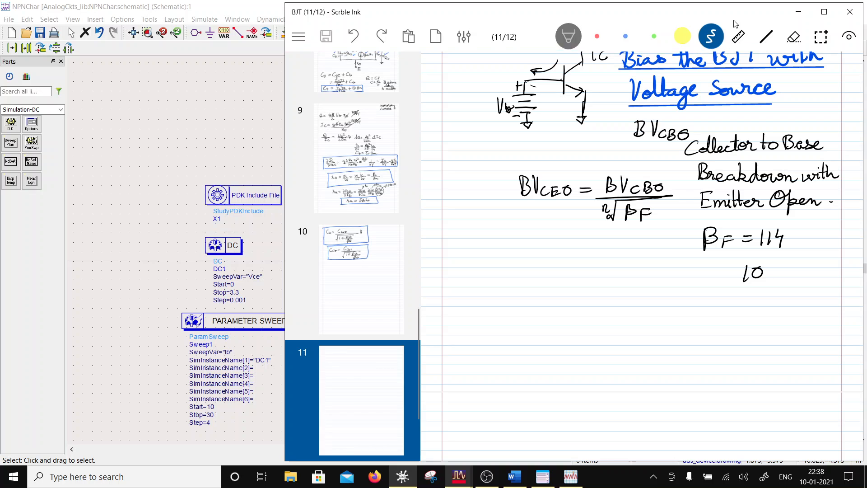
Review the BVCEO and BVCBO notes, and examine the Vb and Ic curves against Vce in the NPNChar data display
{"action": "scroll", "coordinate": [735, 24], "scroll_direction": "down", "scroll_amount": 1}
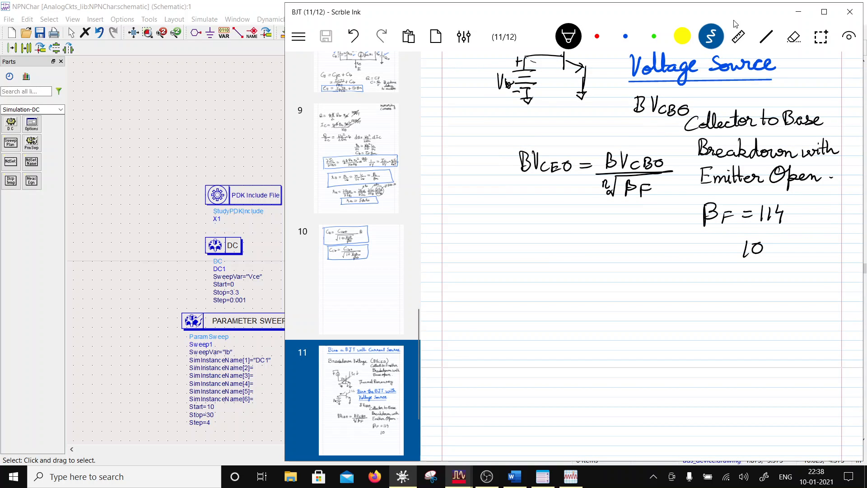
{"action": "scroll", "coordinate": [735, 24], "scroll_direction": "up", "scroll_amount": 4}
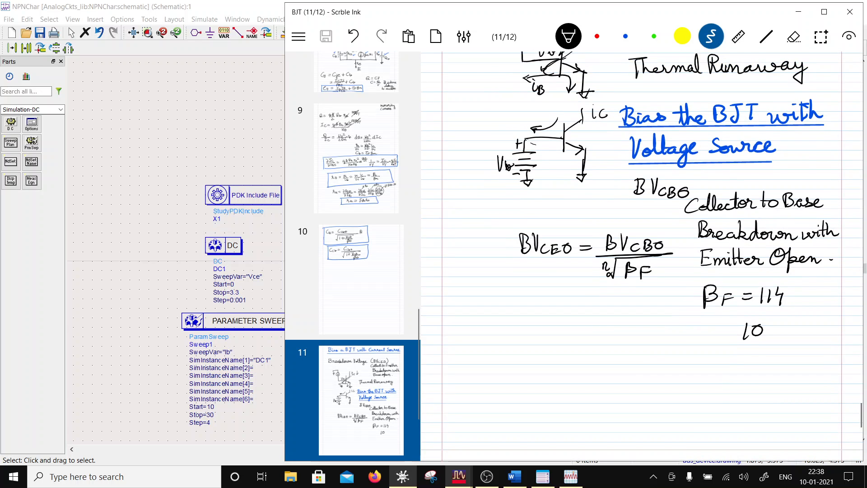
{"action": "scroll", "coordinate": [643, 257], "scroll_direction": "up", "scroll_amount": 3}
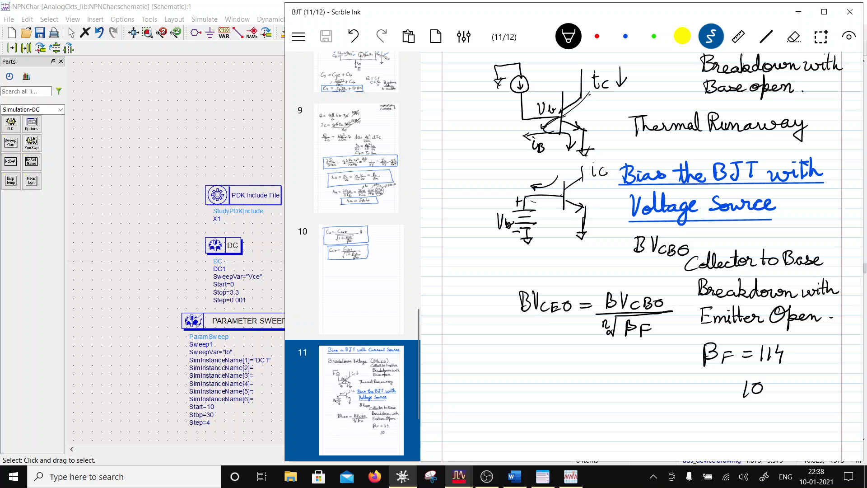
{"action": "scroll", "coordinate": [642, 257], "scroll_direction": "down", "scroll_amount": 2}
{"action": "scroll", "coordinate": [642, 256], "scroll_direction": "up", "scroll_amount": 4}
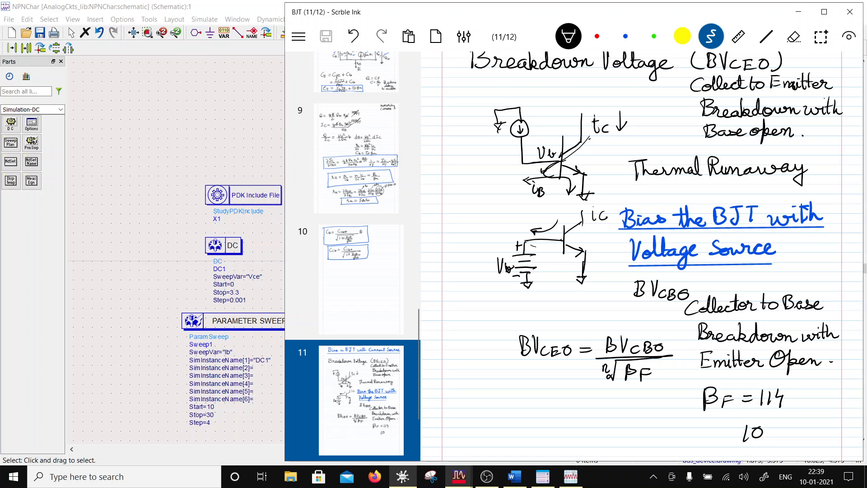
{"action": "left_click", "coordinate": [570, 476]}
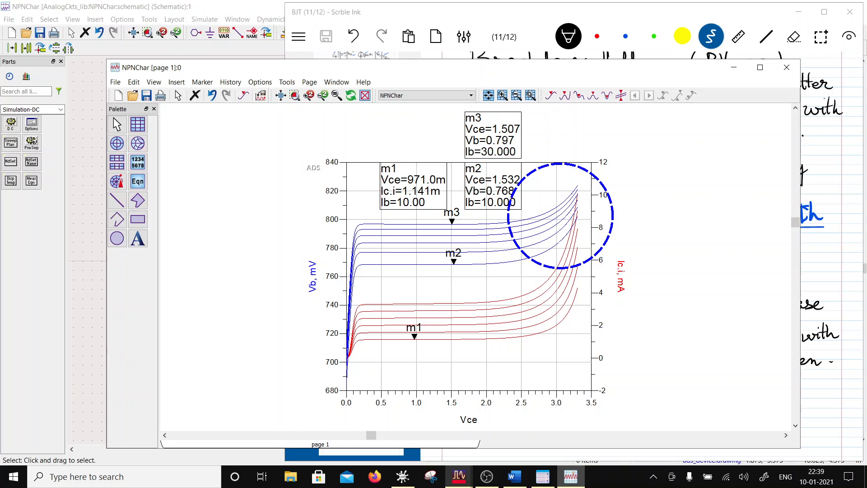
{"action": "mouse_move", "coordinate": [541, 254]}
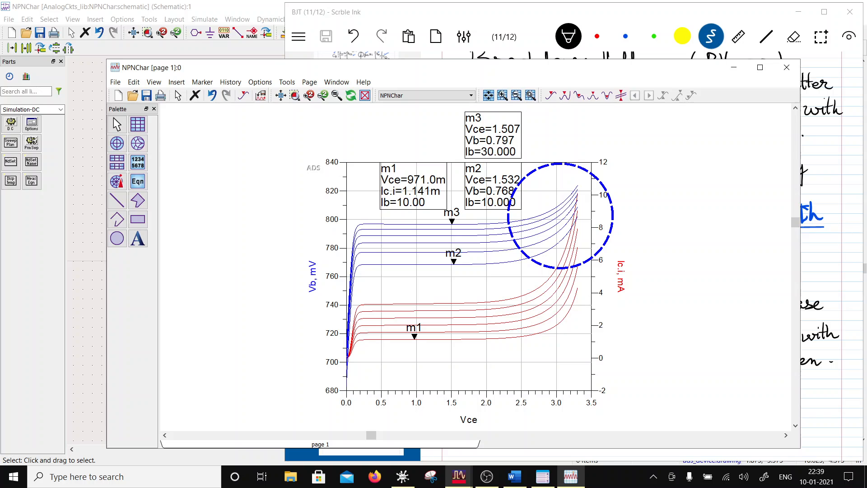
Switch to the NPNChar schematic and deactivate the base current source SRC2 together with its ground
{"action": "left_click", "coordinate": [236, 7]}
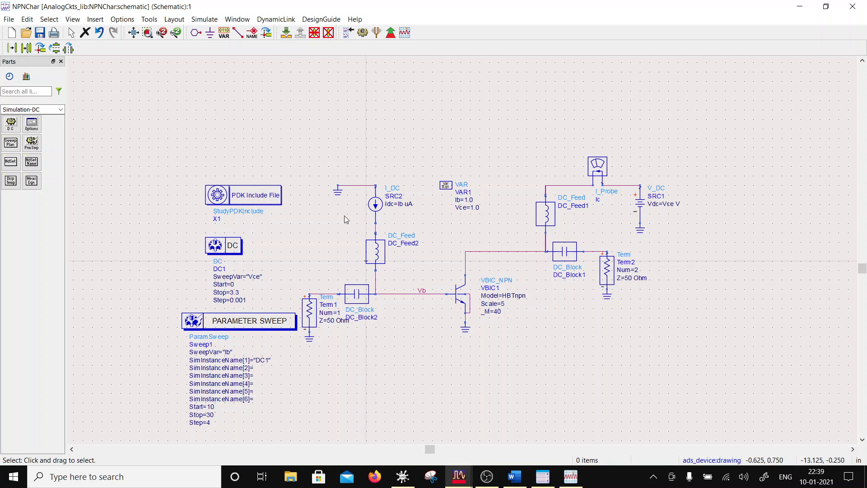
{"action": "left_click_drag", "start_coordinate": [326, 156], "coordinate": [446, 229]}
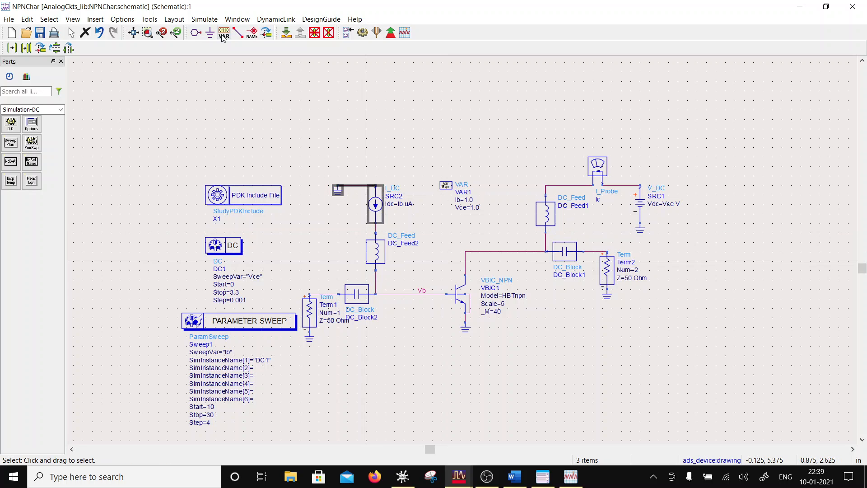
{"action": "left_click", "coordinate": [329, 32]}
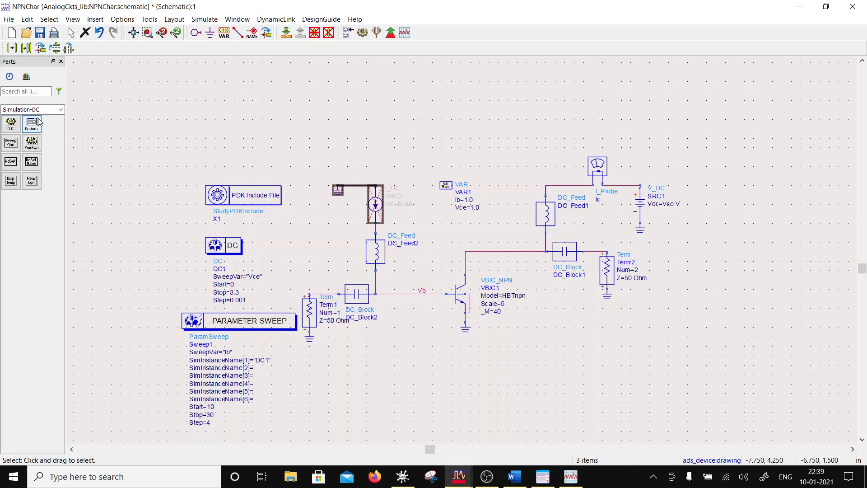
Place a V_DC source from Sources-Freq Domain beside the deactivated current source and ground its negative terminal
{"action": "left_click", "coordinate": [61, 110]}
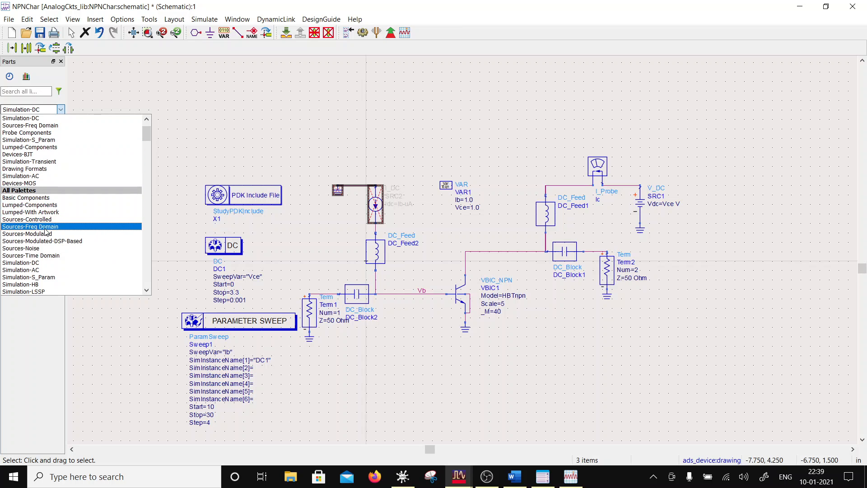
{"action": "scroll", "coordinate": [53, 154], "scroll_direction": "up", "scroll_amount": 2}
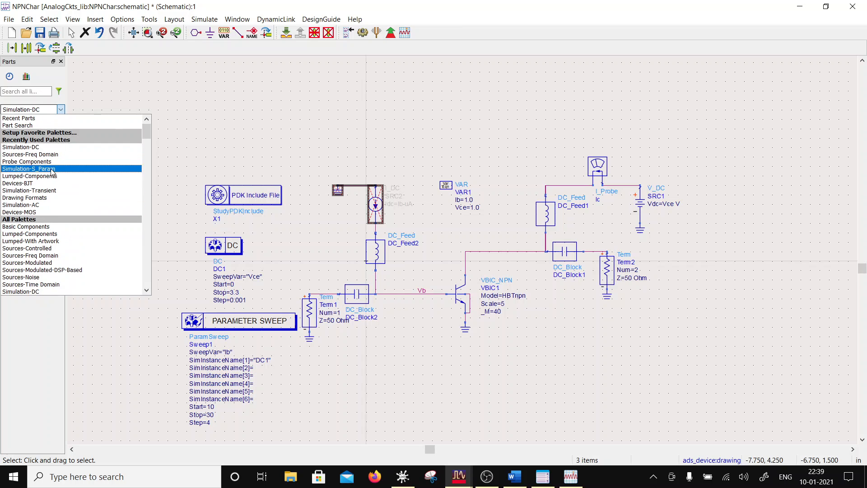
{"action": "left_click", "coordinate": [53, 154]}
{"action": "left_click", "coordinate": [10, 124]}
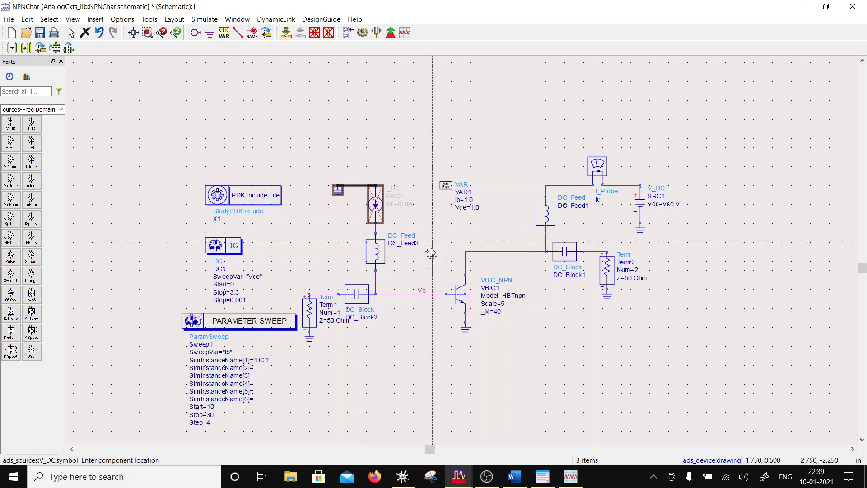
{"action": "left_click", "coordinate": [312, 231]}
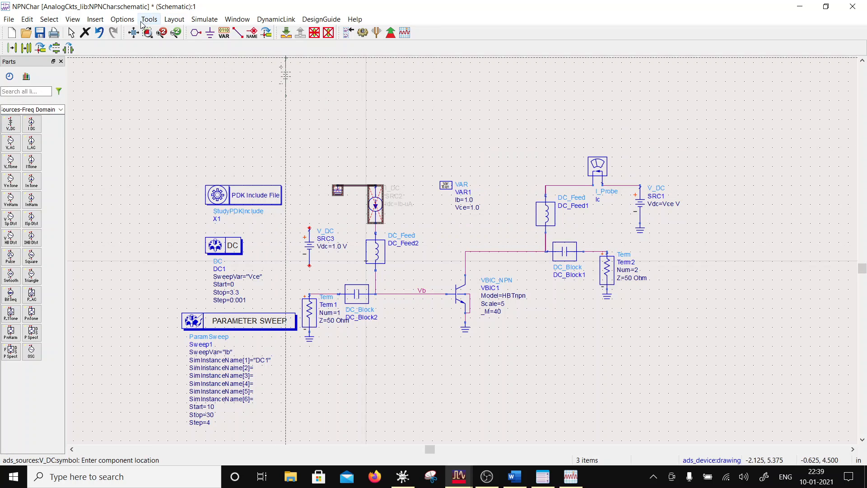
{"action": "left_click", "coordinate": [210, 33]}
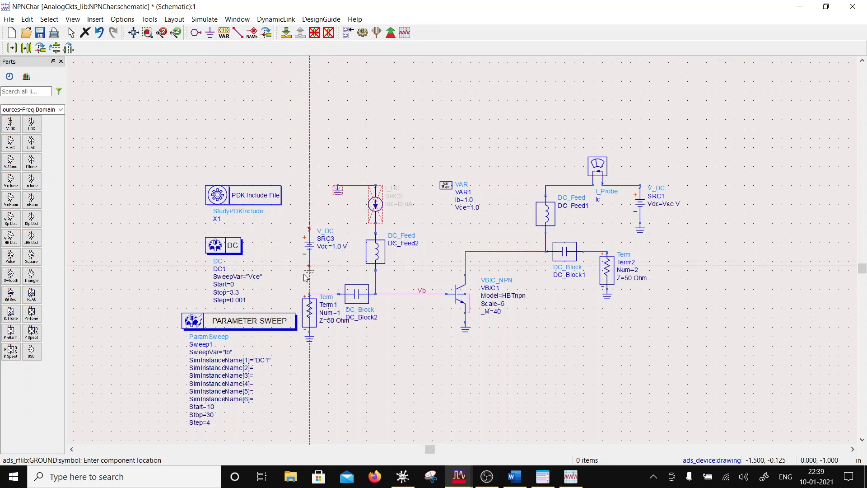
{"action": "left_click", "coordinate": [309, 270]}
Wire the new voltage source's positive terminal to the node between the deactivated current source and DC_Feed2
{"action": "key", "text": "ctrl+w"}
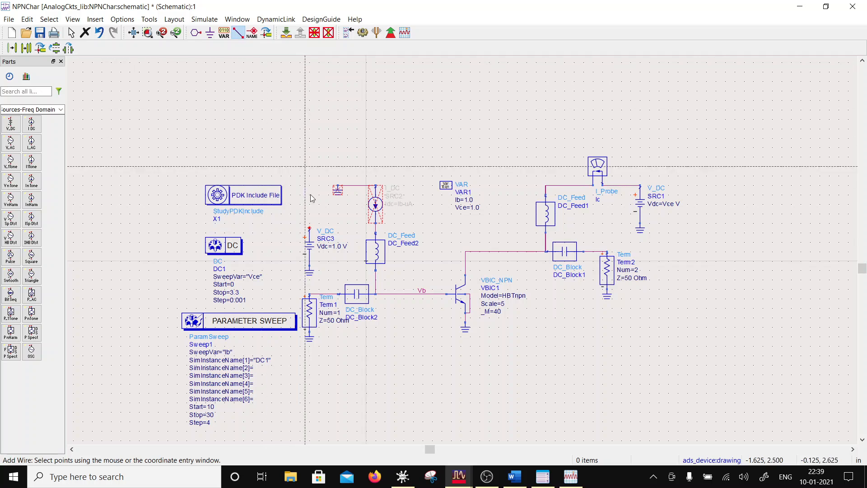
{"action": "left_click", "coordinate": [310, 228]}
{"action": "left_click", "coordinate": [375, 228]}
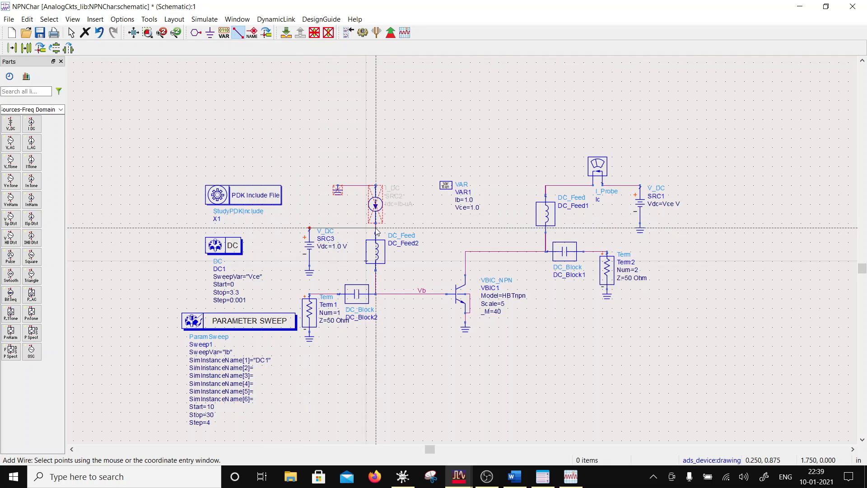
{"action": "key", "text": "Escape"}
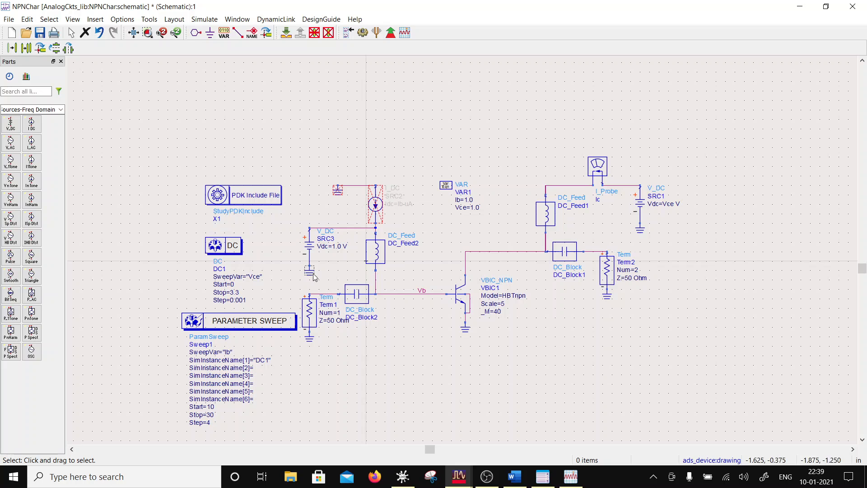
Set the Vdc value of the base voltage source SRC3 to the variable Vbe
{"action": "double_click", "coordinate": [335, 246]}
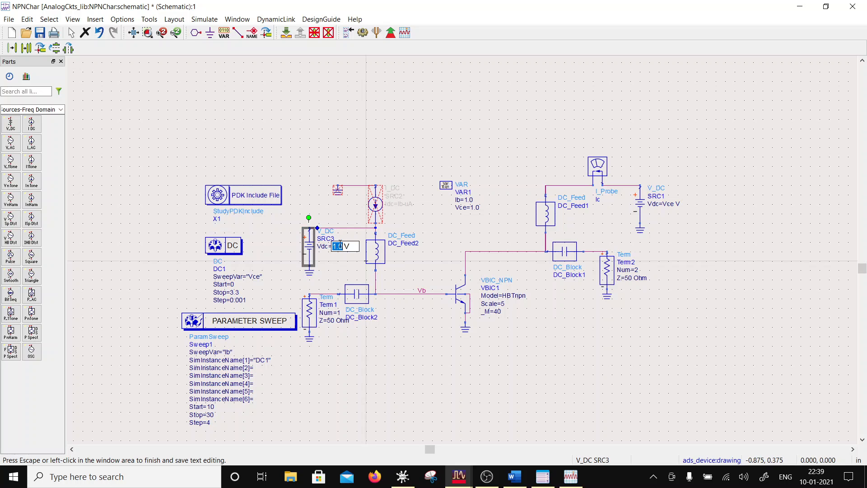
{"action": "type", "text": "Vbe"}
{"action": "left_click", "coordinate": [454, 192]}
Add a variable Vbe with the value 0.5 to the VAR1 block
{"action": "double_click", "coordinate": [447, 186]}
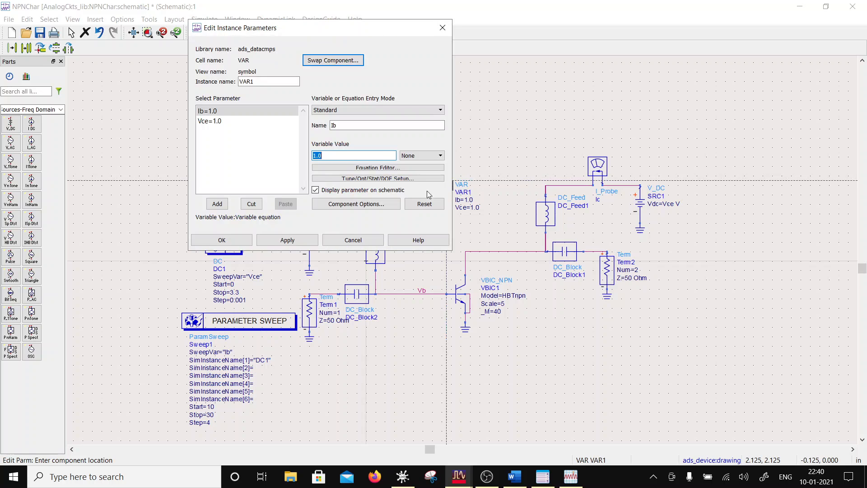
{"action": "left_click", "coordinate": [225, 121]}
{"action": "left_click_drag", "start_coordinate": [339, 125], "coordinate": [335, 126]}
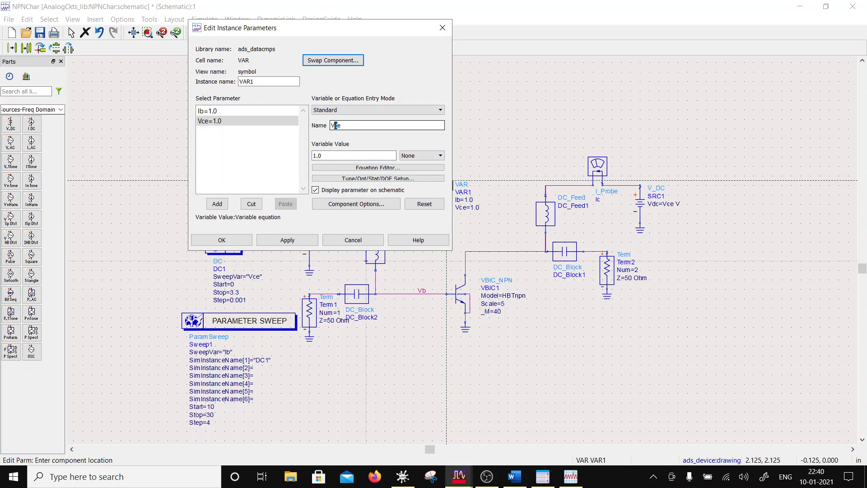
{"action": "type", "text": "b"}
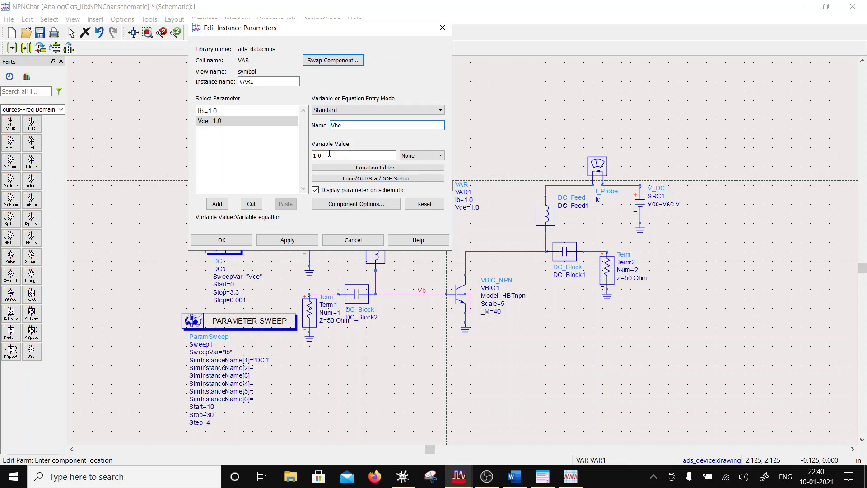
{"action": "double_click", "coordinate": [329, 154]}
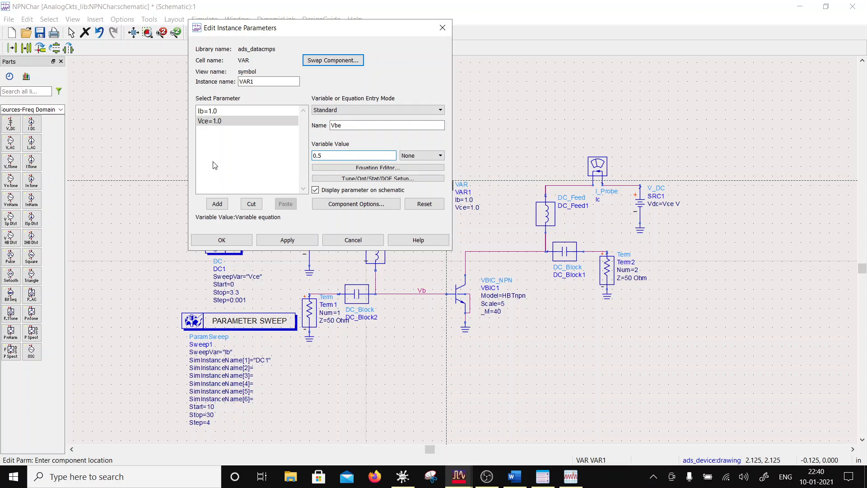
{"action": "left_click", "coordinate": [217, 204]}
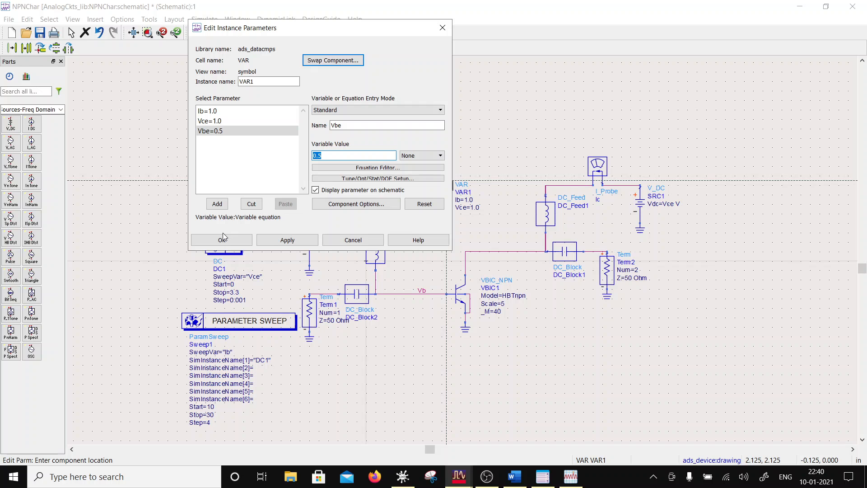
{"action": "left_click", "coordinate": [223, 236]}
Change the parameter to sweep in the parameter sweep Sweep1 to Vbe
{"action": "double_click", "coordinate": [238, 353]}
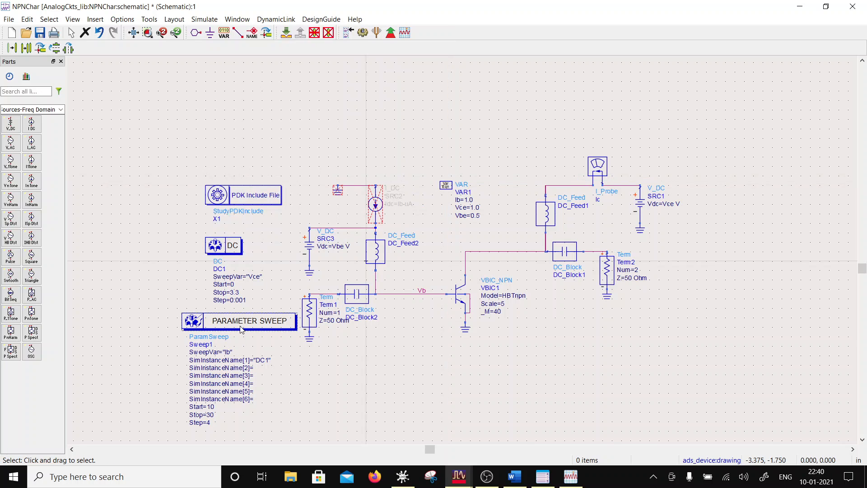
{"action": "left_click_drag", "start_coordinate": [104, 90], "coordinate": [26, 98]}
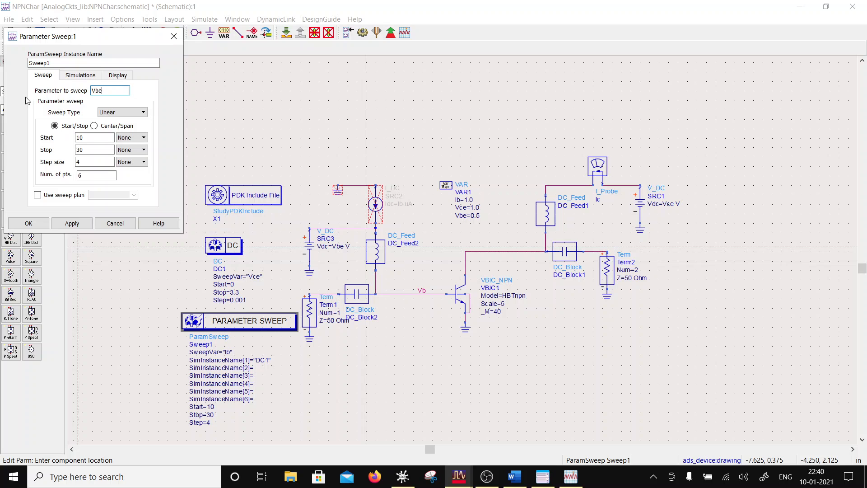
{"action": "left_click", "coordinate": [87, 139]}
{"action": "double_click", "coordinate": [86, 138]}
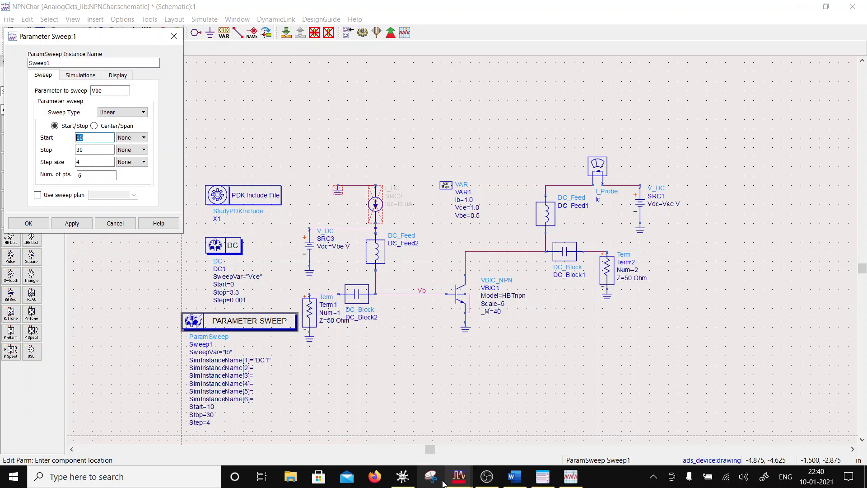
Set the Vbe sweep to start at 0.768 and stop at 0.797, the Vb readings of plot markers m2 and m3, with 6 points
{"action": "left_click", "coordinate": [459, 477]}
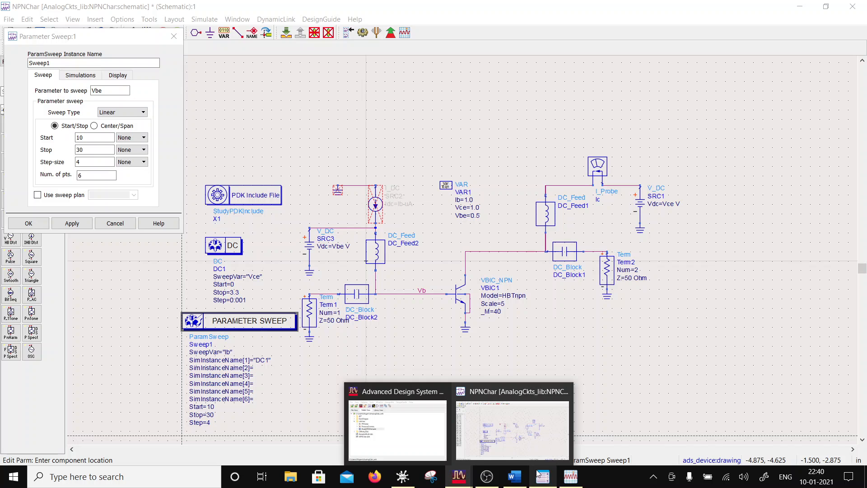
{"action": "left_click", "coordinate": [576, 482]}
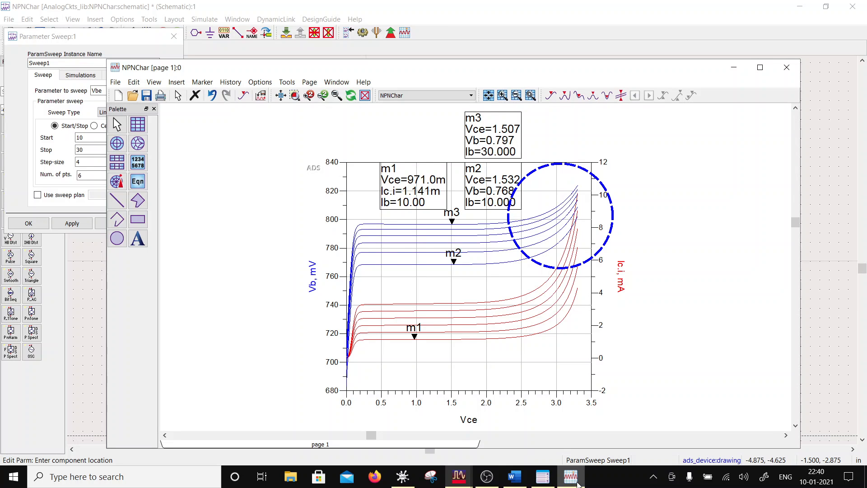
{"action": "left_click", "coordinate": [577, 483]}
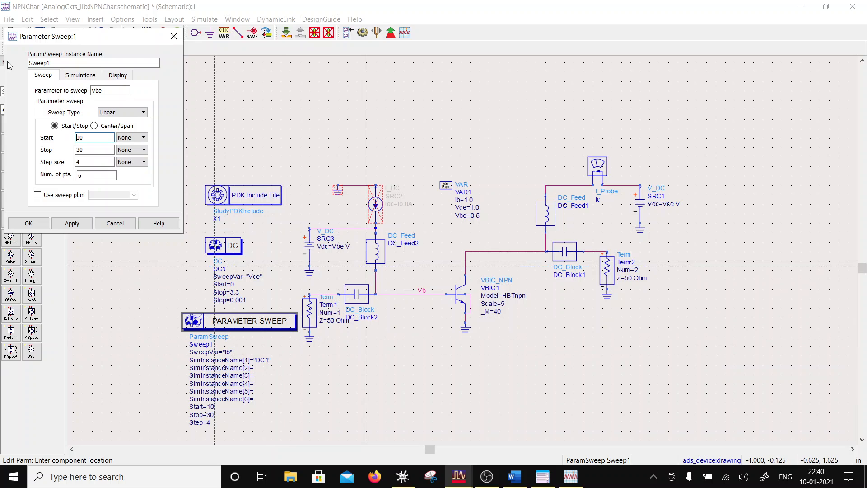
{"action": "left_click", "coordinate": [97, 141]}
{"action": "double_click", "coordinate": [97, 141]}
{"action": "type", "text": "0.768"}
{"action": "key", "text": "Tab"}
{"action": "key", "text": "Tab"}
{"action": "key", "text": "Tab"}
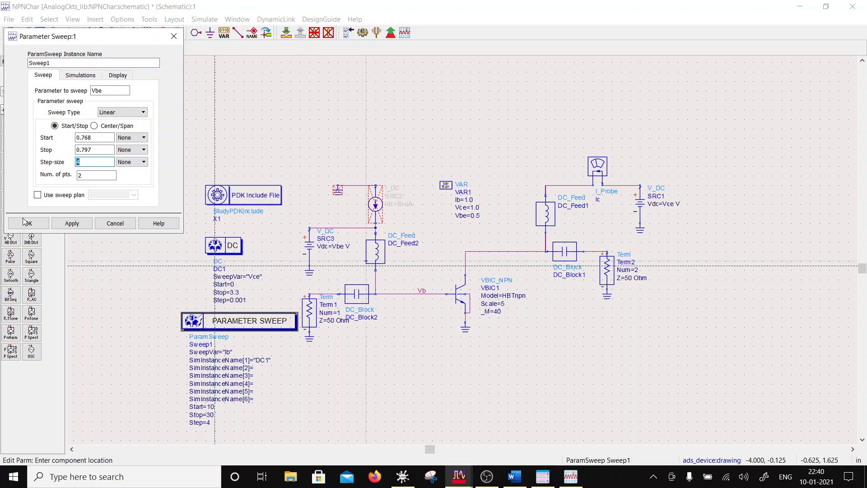
{"action": "key", "text": "Tab"}
{"action": "left_click", "coordinate": [106, 150]}
{"action": "left_click", "coordinate": [41, 225]}
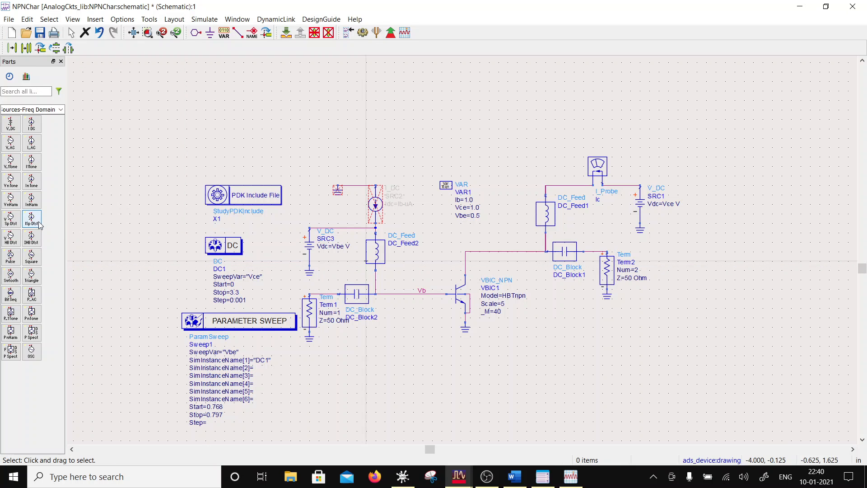
Set the unit of Sweep1's 0.0058 step size to None and apply it
{"action": "double_click", "coordinate": [199, 344]}
{"action": "left_click", "coordinate": [132, 162]}
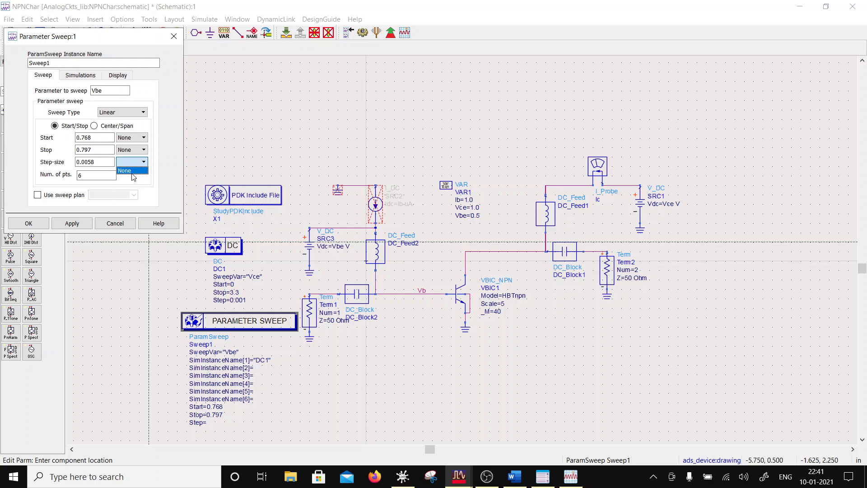
{"action": "left_click", "coordinate": [132, 170]}
{"action": "left_click", "coordinate": [28, 223]}
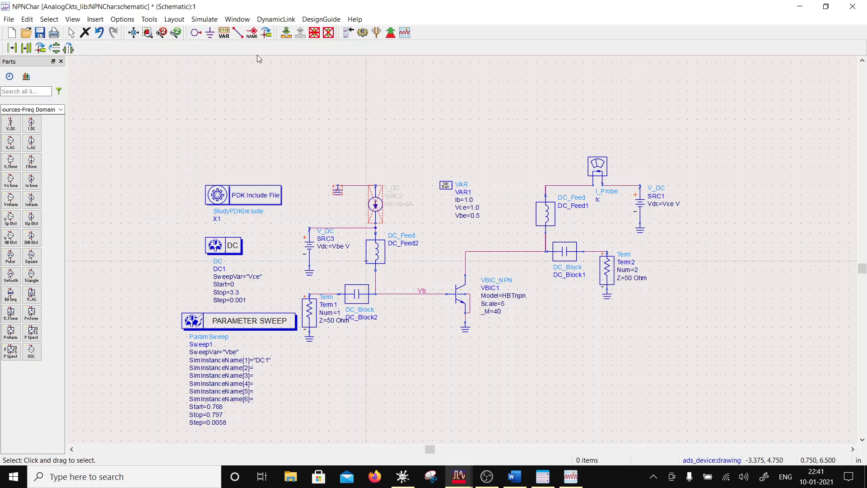
Save the NPNChar schematic
{"action": "left_click", "coordinate": [40, 32]}
{"action": "left_click", "coordinate": [204, 19]}
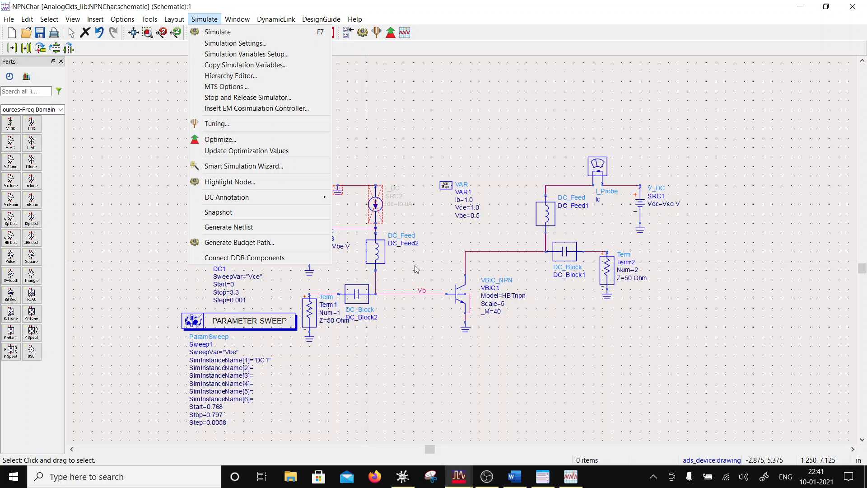
{"action": "left_click", "coordinate": [387, 99]}
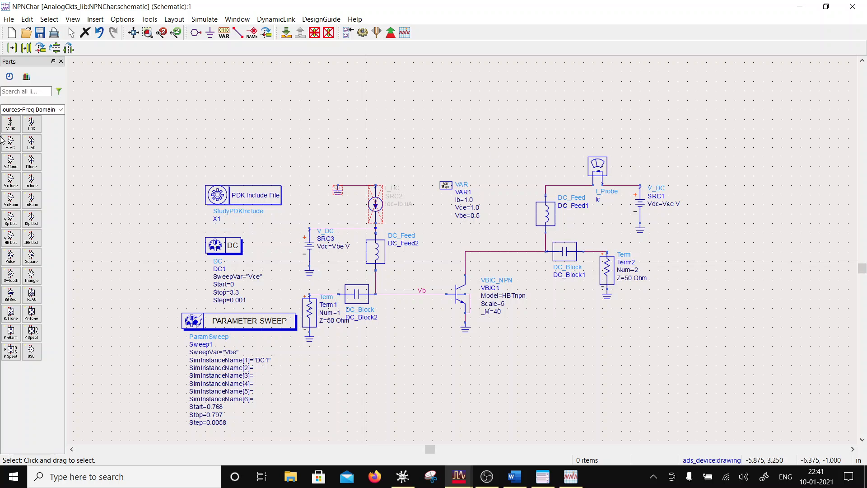
Insert an I_Probe current probe in the base wire between DC_Block2 and the Vb label, and delete the wire segment bridging it
{"action": "left_click", "coordinate": [58, 110]}
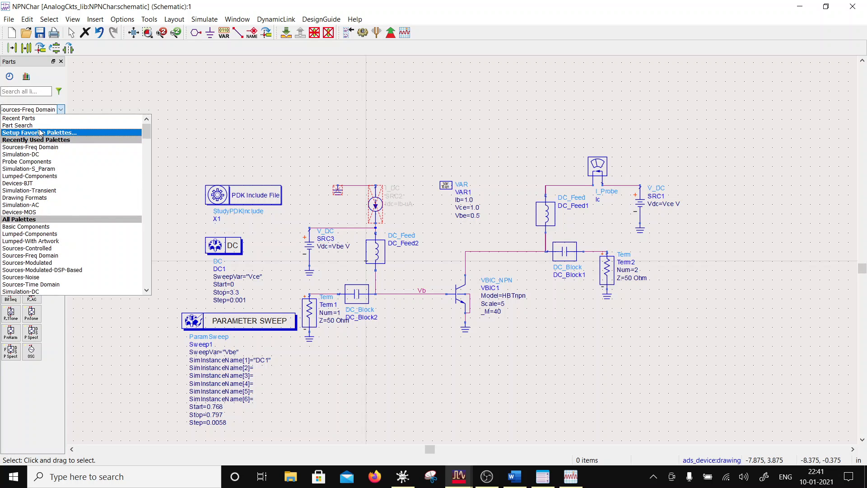
{"action": "scroll", "coordinate": [38, 141], "scroll_direction": "down", "scroll_amount": 4}
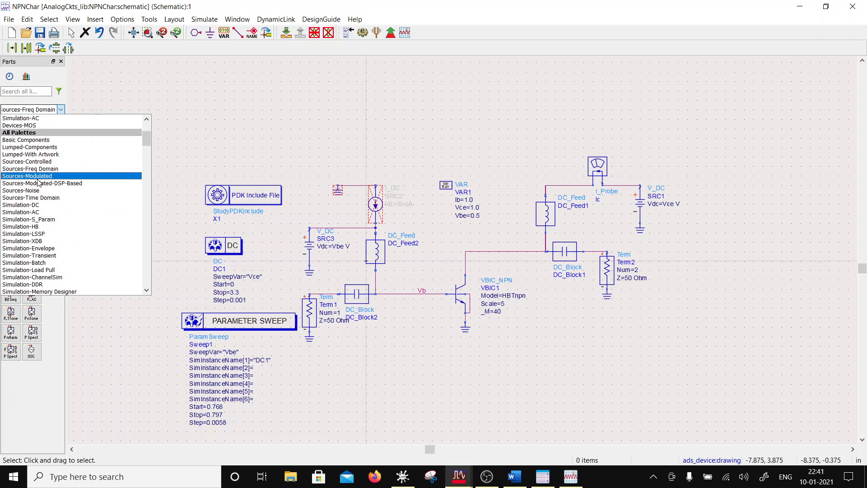
{"action": "scroll", "coordinate": [39, 176], "scroll_direction": "up", "scroll_amount": 3}
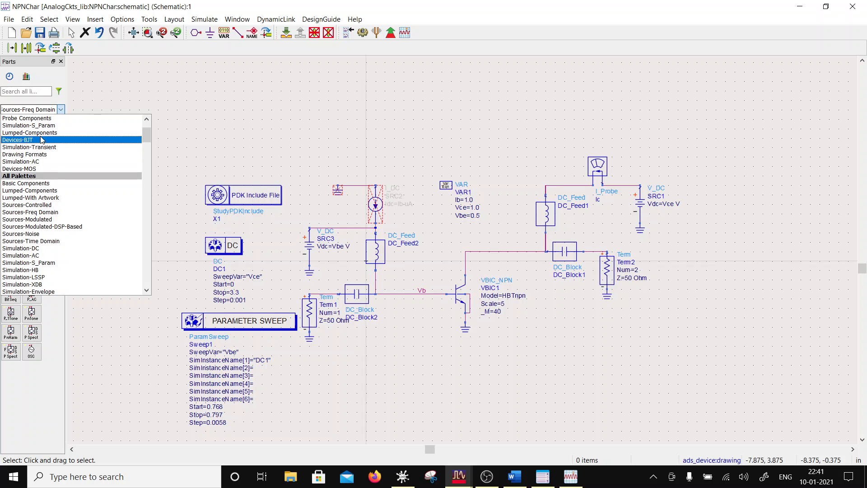
{"action": "left_click", "coordinate": [36, 140]}
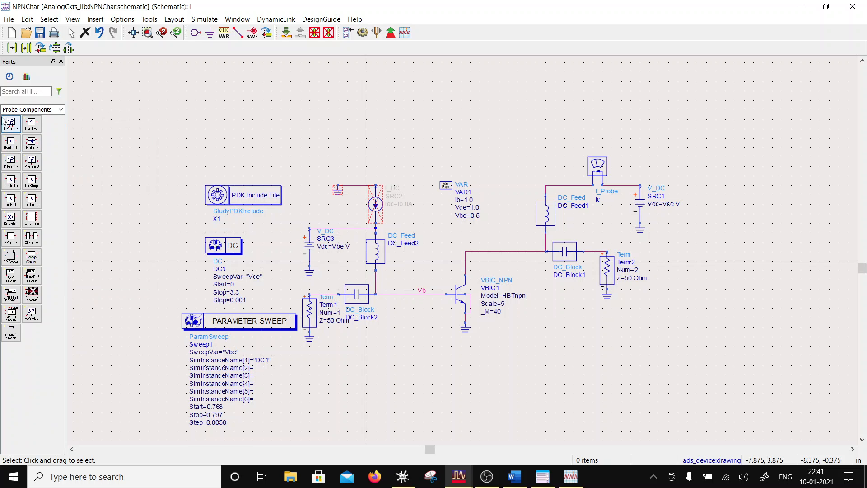
{"action": "left_click", "coordinate": [11, 123]}
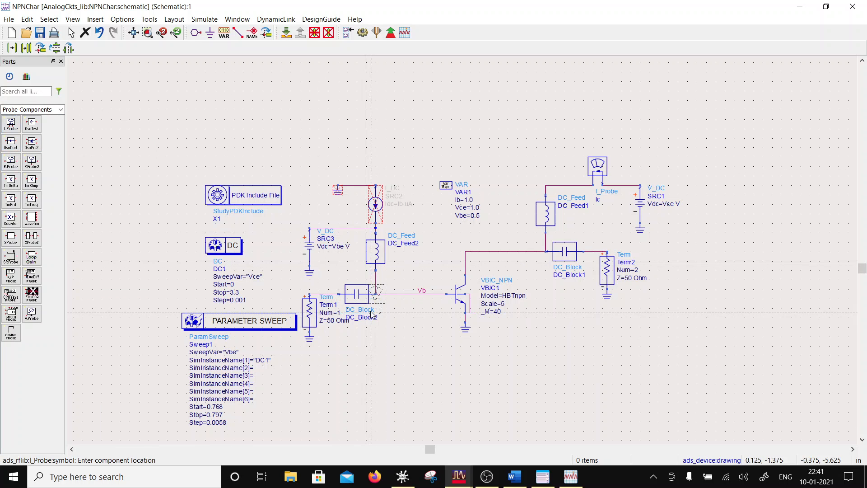
{"action": "left_click", "coordinate": [394, 295]}
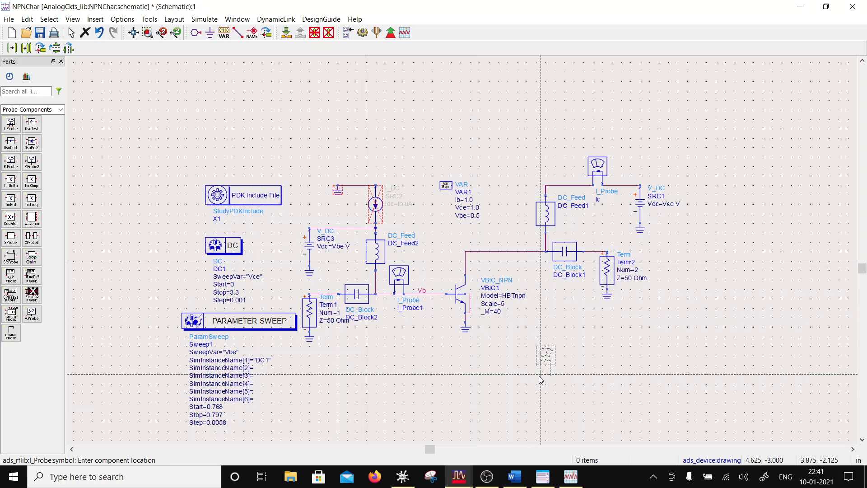
{"action": "key", "text": "Escape"}
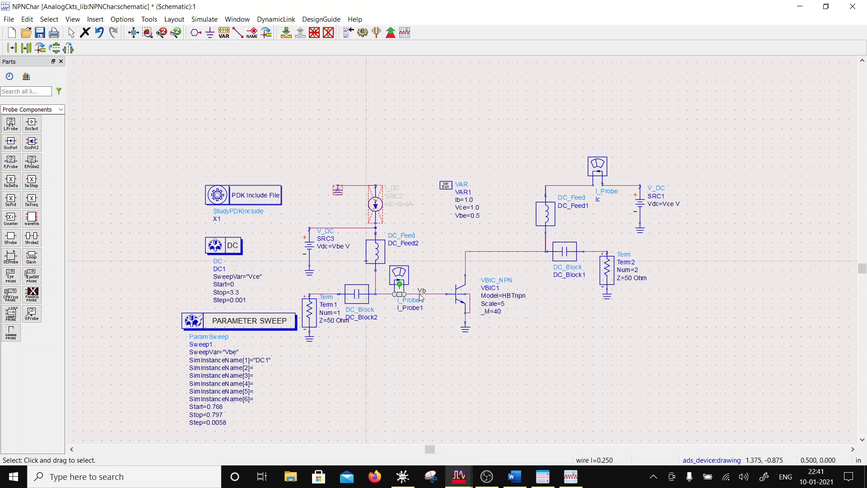
{"action": "key", "text": "Delete"}
Rename the base current probe to Ibb and save the schematic
{"action": "left_click", "coordinate": [421, 299]}
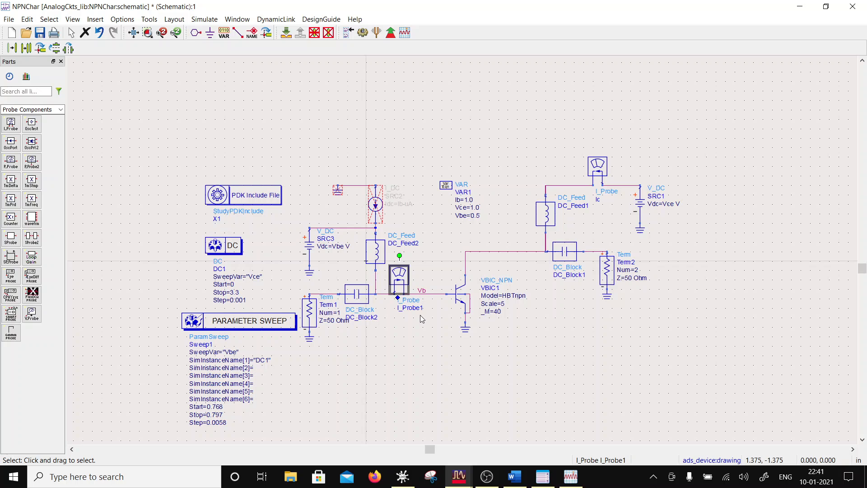
{"action": "left_click", "coordinate": [429, 313]}
{"action": "double_click", "coordinate": [425, 309]}
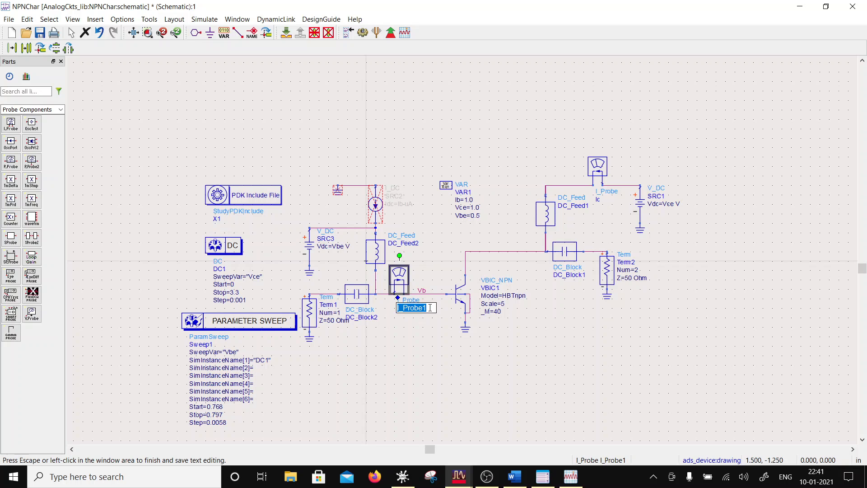
{"action": "left_click_drag", "start_coordinate": [430, 308], "coordinate": [400, 308]}
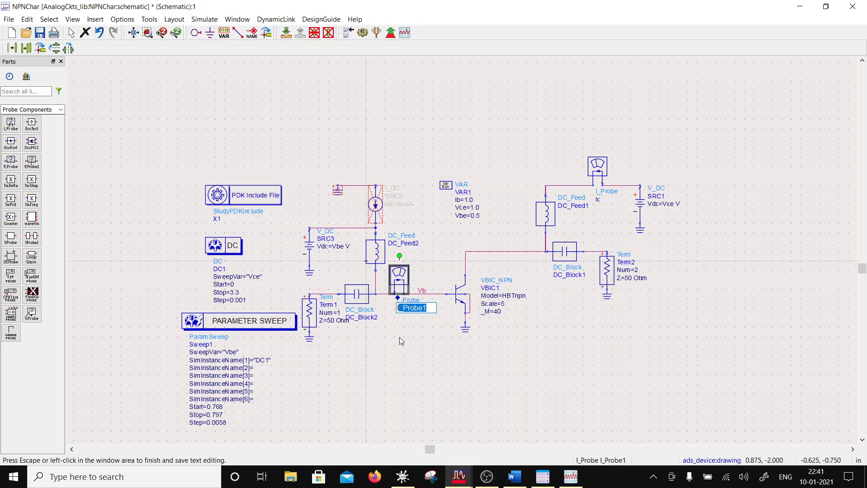
{"action": "type", "text": "bb"}
{"action": "left_click", "coordinate": [427, 281]}
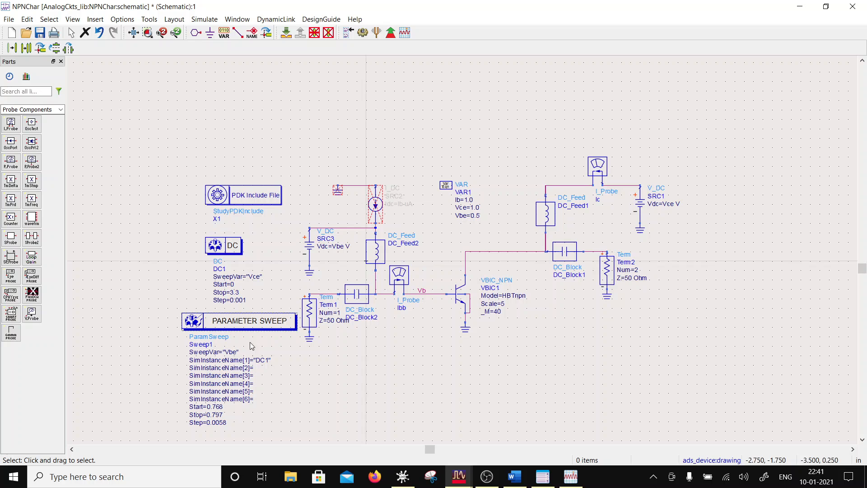
{"action": "left_click", "coordinate": [44, 36]}
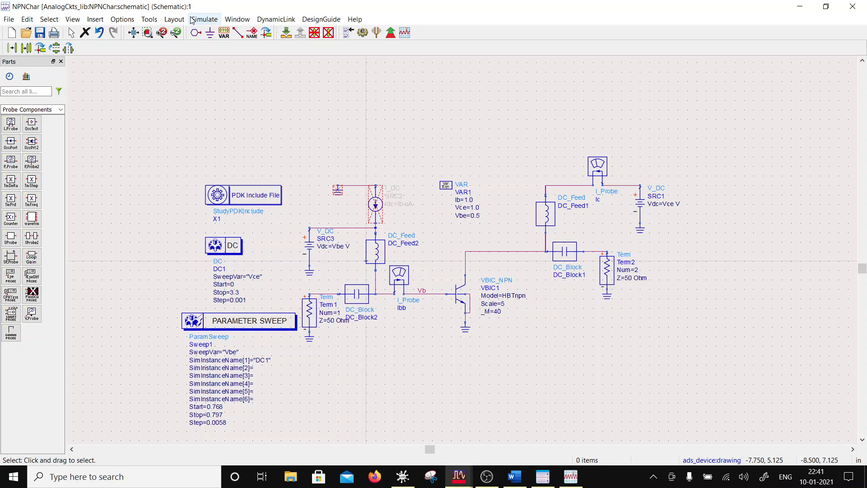
Set the simulation's output dataset to NPNCharV instead of the cell name and apply the setting
{"action": "left_click", "coordinate": [204, 19]}
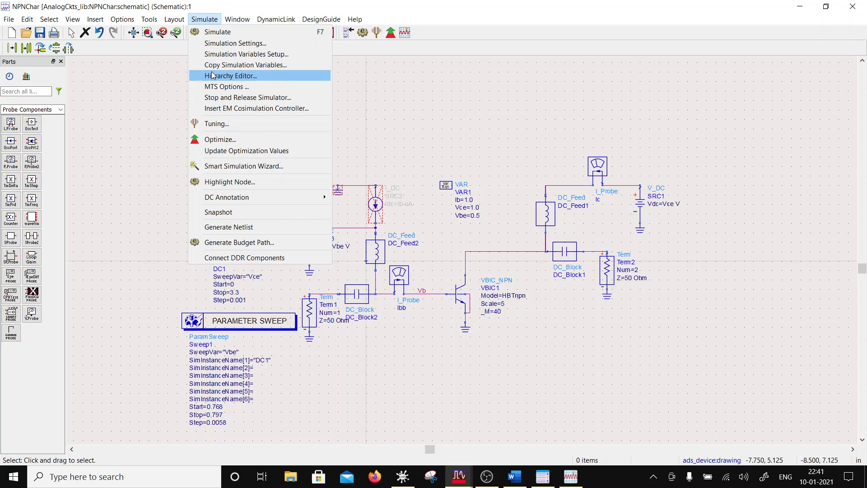
{"action": "left_click", "coordinate": [235, 43]}
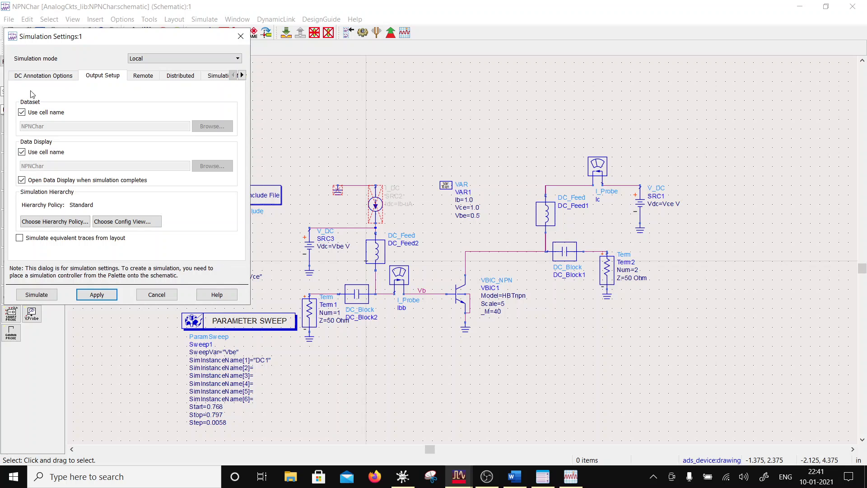
{"action": "left_click", "coordinate": [21, 112]}
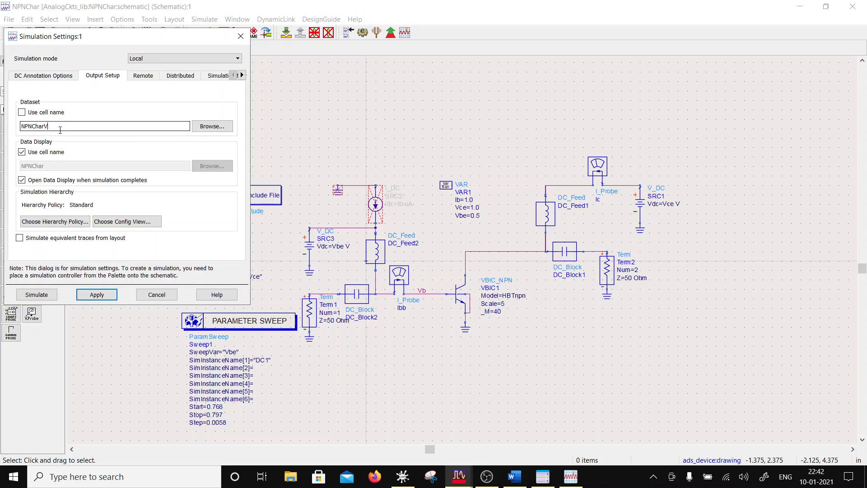
{"action": "left_click", "coordinate": [100, 298]}
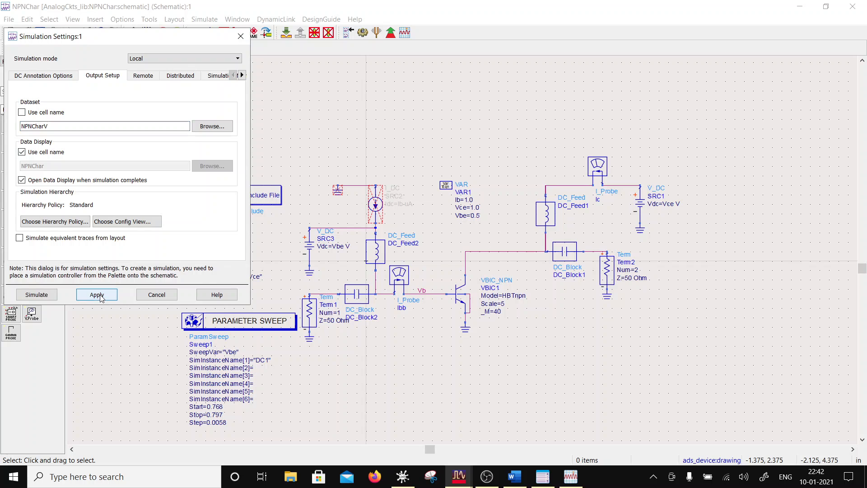
{"action": "left_click", "coordinate": [154, 297]}
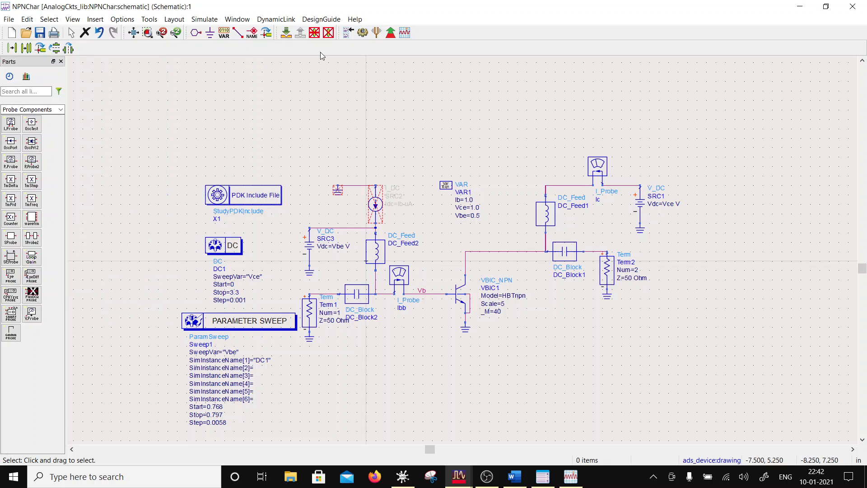
Run the simulation and keep NPNChar as the data display's default dataset
{"action": "left_click", "coordinate": [367, 33]}
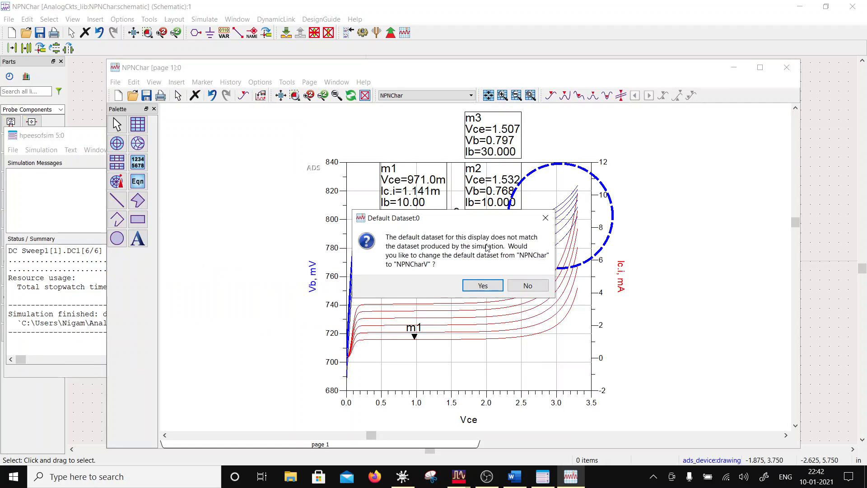
{"action": "left_click", "coordinate": [519, 285]}
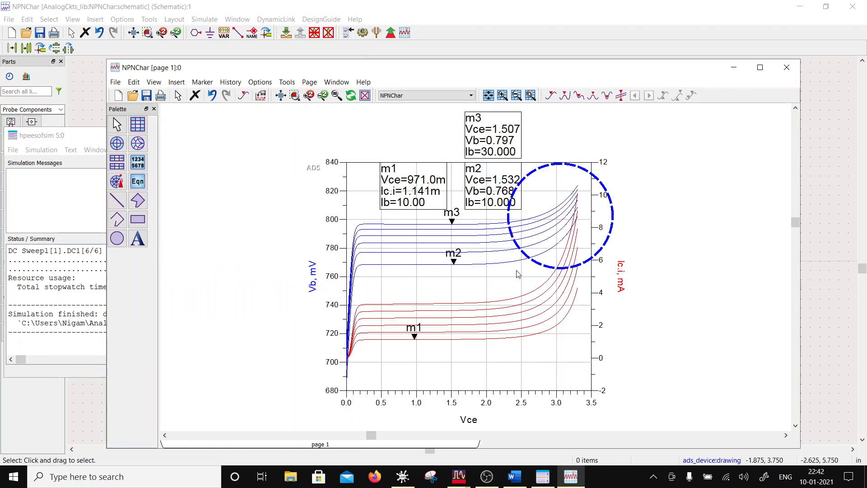
Add the Ic.i trace from the NPNCharV dataset to the Vce plot and assign it to the right Y axis
{"action": "double_click", "coordinate": [500, 371]}
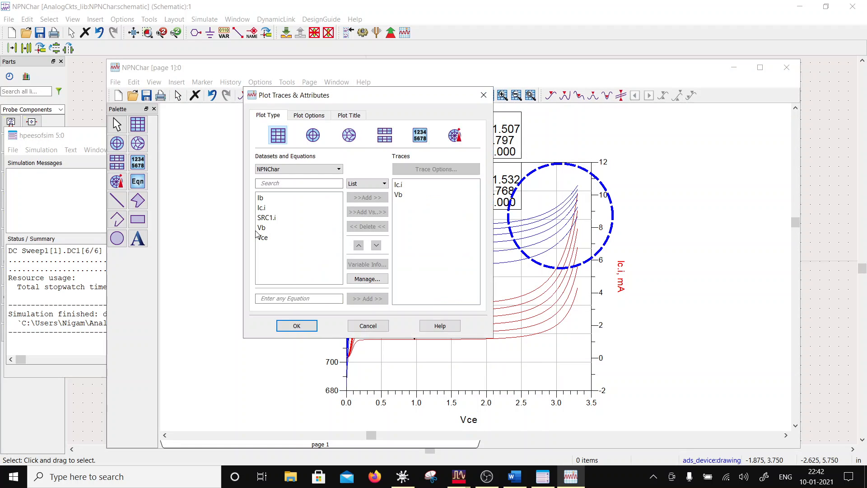
{"action": "left_click", "coordinate": [298, 170]}
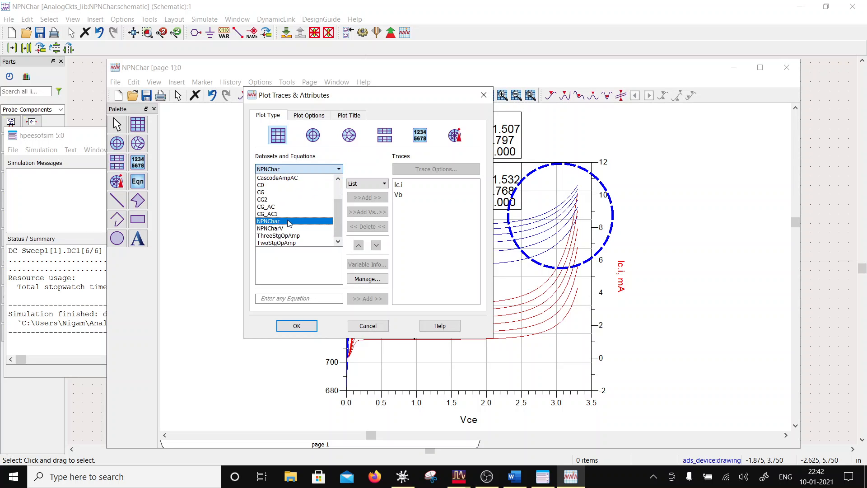
{"action": "left_click", "coordinate": [283, 228]}
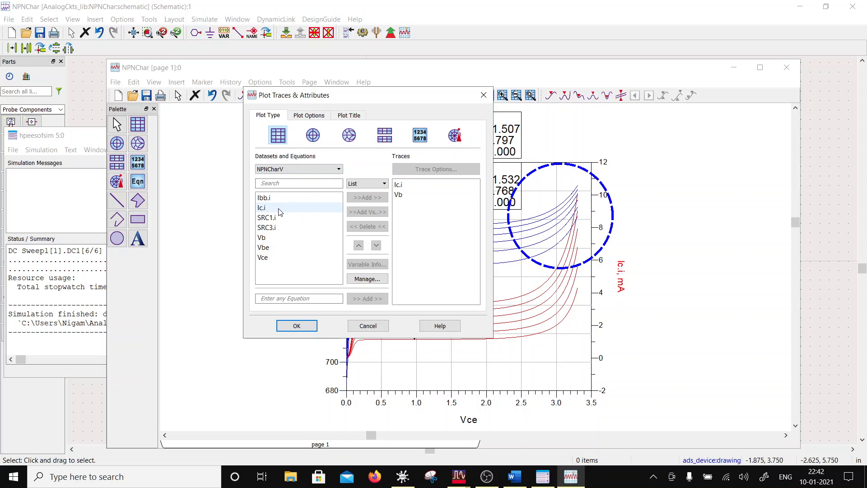
{"action": "left_click", "coordinate": [279, 209]}
{"action": "left_click", "coordinate": [371, 198]}
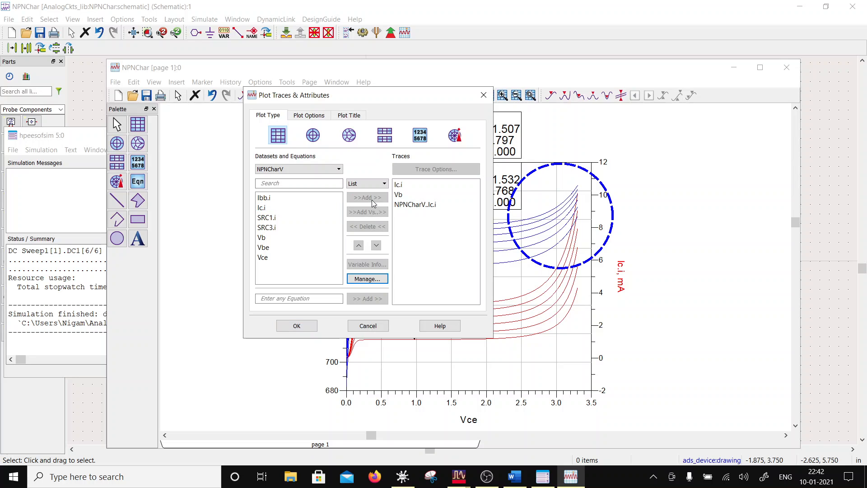
{"action": "left_click", "coordinate": [300, 326]}
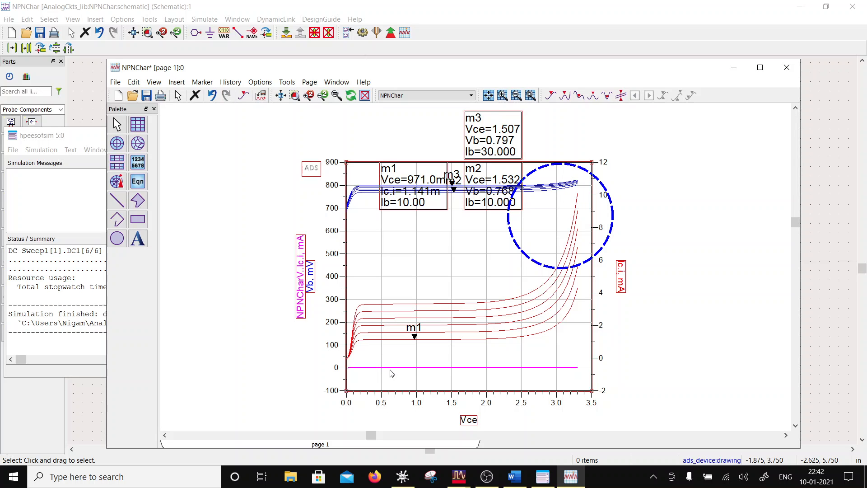
{"action": "mouse_move", "coordinate": [400, 371]}
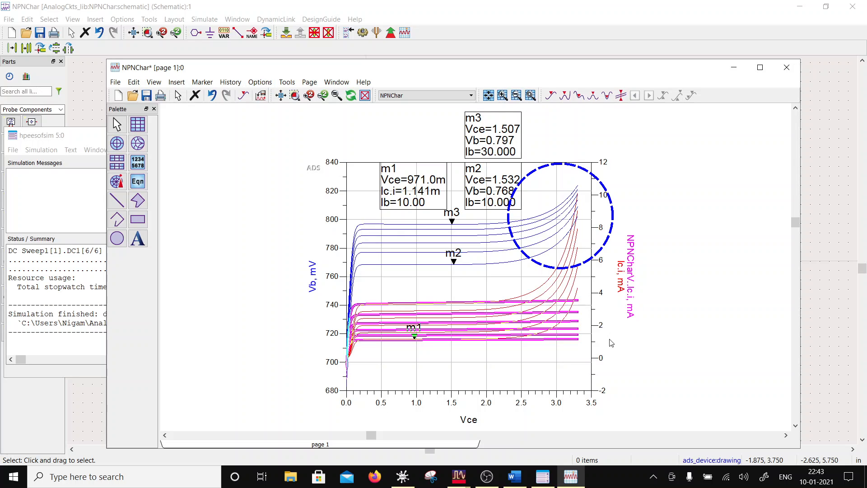
Change the line color of the NPNCharV Ic.i trace to dark green and compare its curves with the red Ic.i curves
{"action": "double_click", "coordinate": [564, 342]}
{"action": "left_click", "coordinate": [344, 113]}
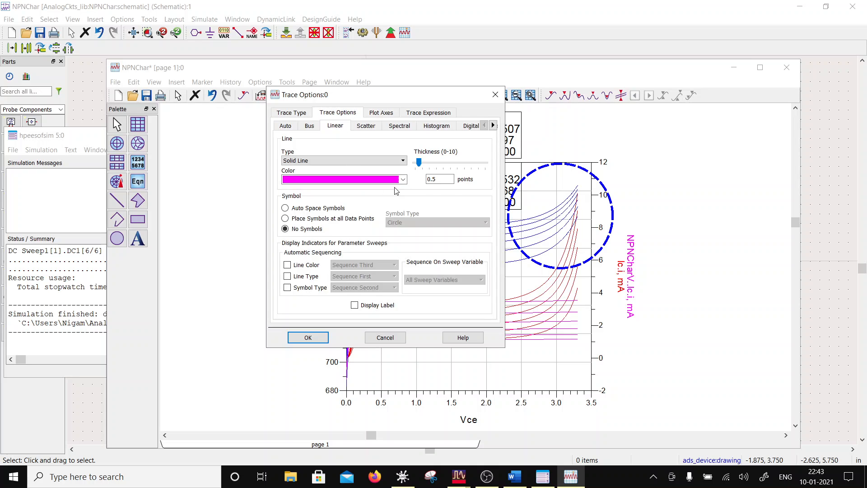
{"action": "left_click", "coordinate": [401, 180]}
{"action": "left_click", "coordinate": [318, 211]}
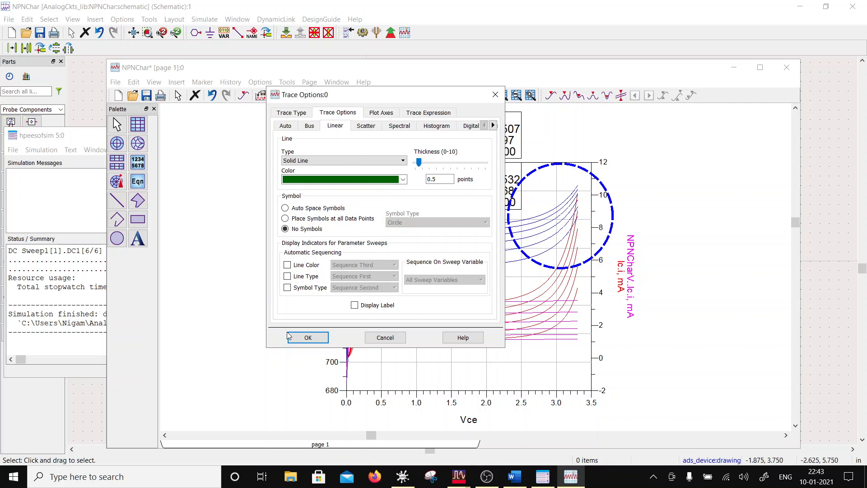
{"action": "left_click", "coordinate": [291, 336]}
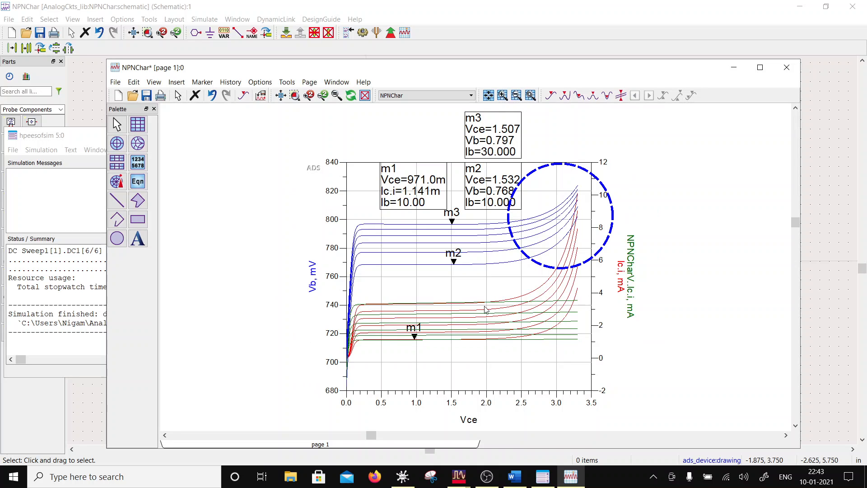
{"action": "scroll", "coordinate": [486, 310], "scroll_direction": "up", "scroll_amount": 2}
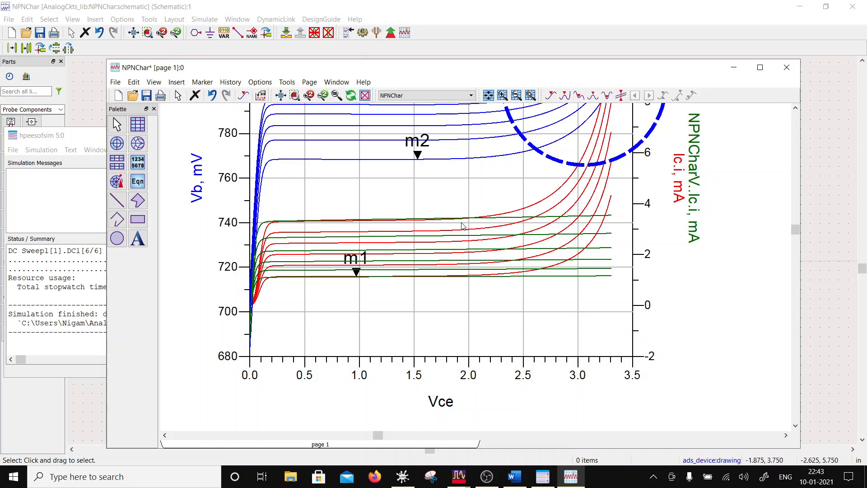
{"action": "mouse_move", "coordinate": [403, 175]}
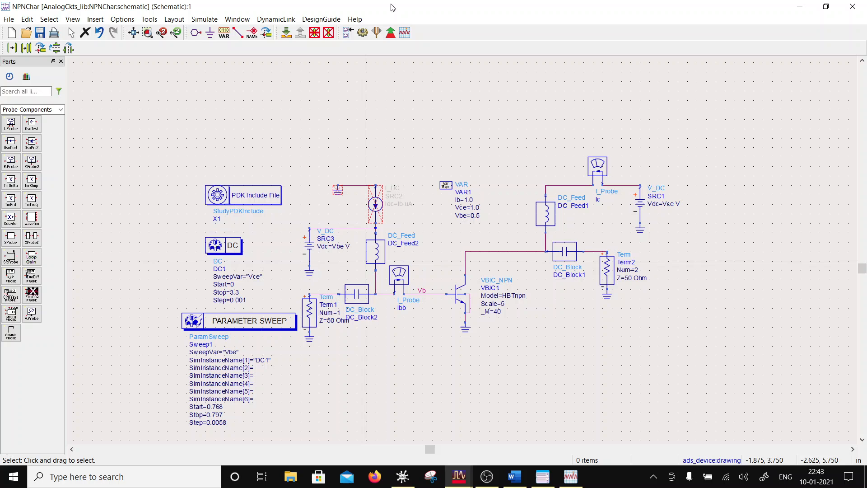
Return to the NPNChar schematic and enable the use of a sweep plan in the parameter sweep Sweep1
{"action": "left_click", "coordinate": [397, 10]}
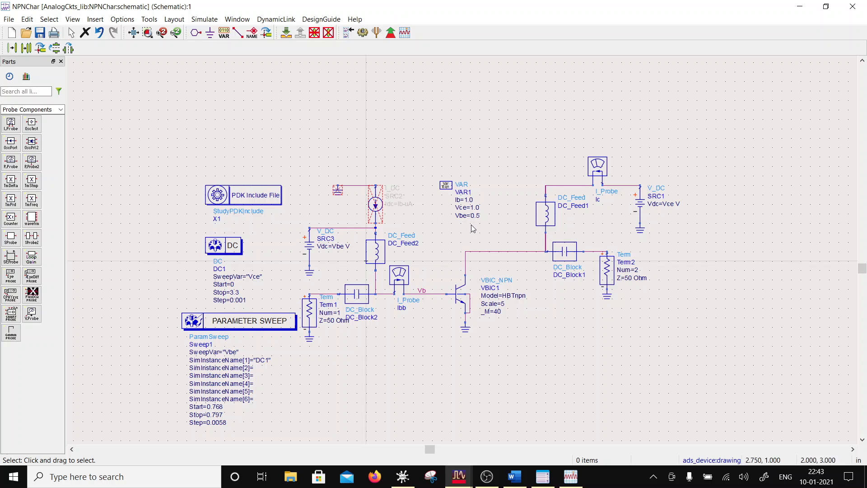
{"action": "double_click", "coordinate": [256, 322]}
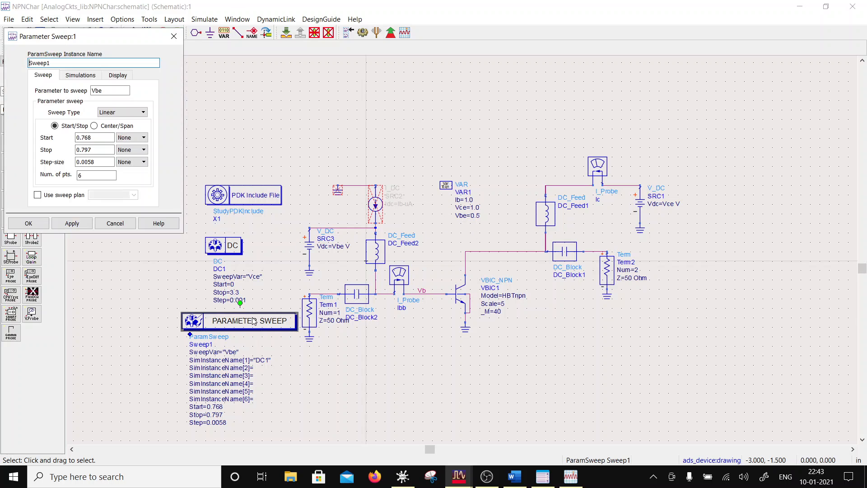
{"action": "left_click", "coordinate": [45, 195]}
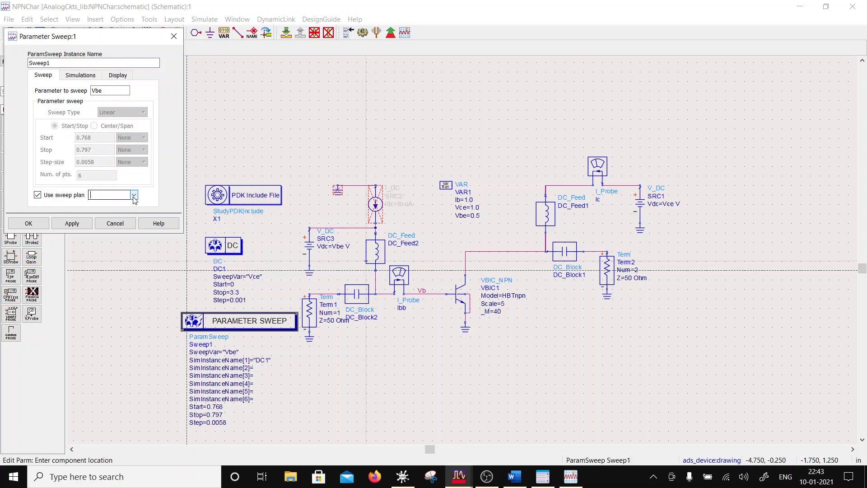
{"action": "left_click", "coordinate": [29, 223]}
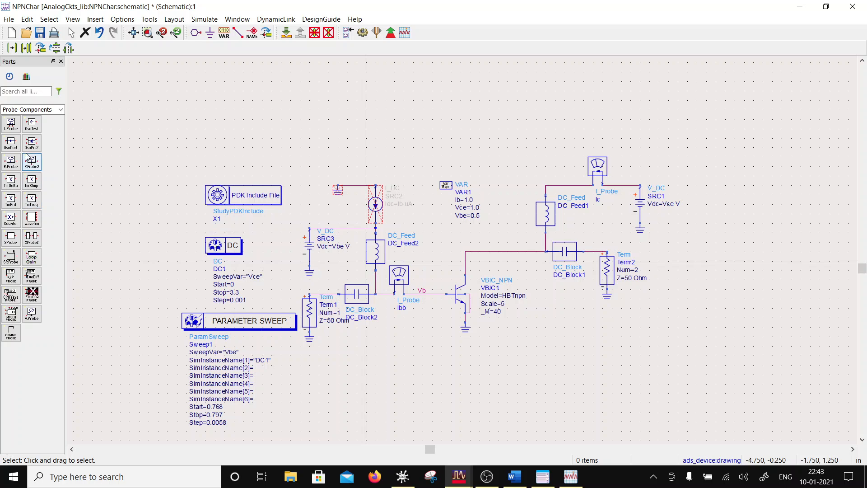
Place a Sweep Plan component from the Simulation-DC parts in the open area beside the parameter sweep Sweep1
{"action": "left_click", "coordinate": [62, 112]}
{"action": "left_click", "coordinate": [18, 136]}
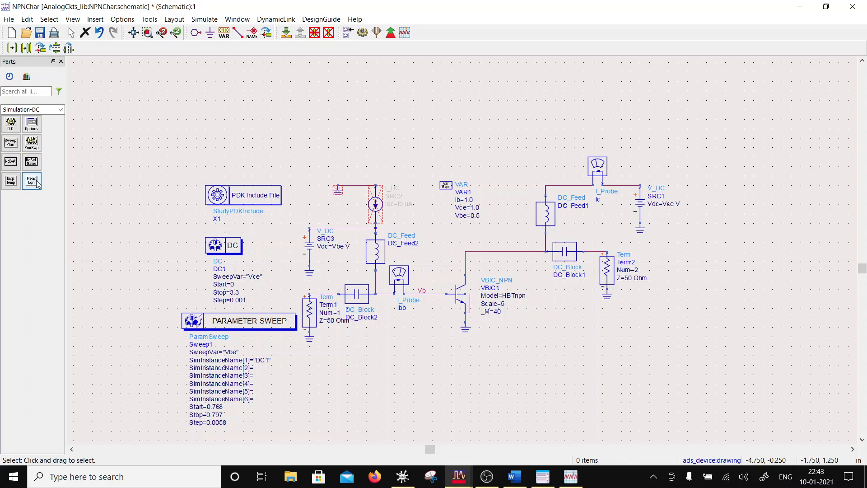
{"action": "left_click", "coordinate": [11, 143]}
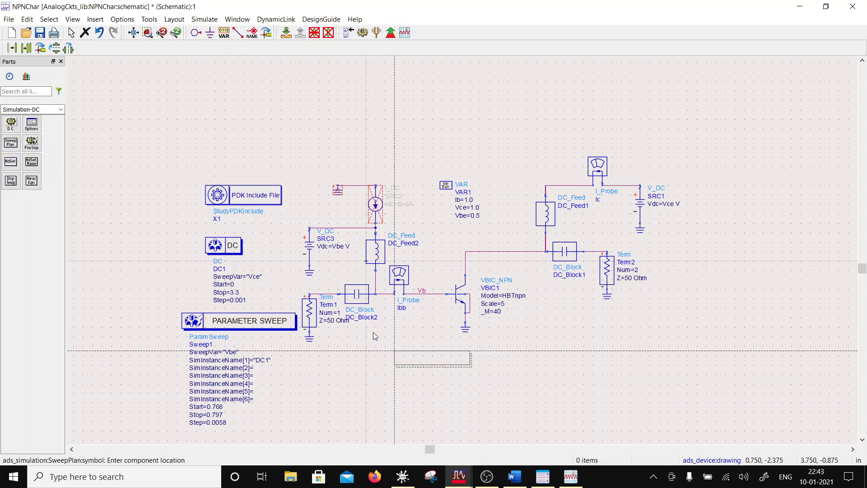
{"action": "left_click", "coordinate": [352, 331]}
{"action": "key", "text": "Escape"}
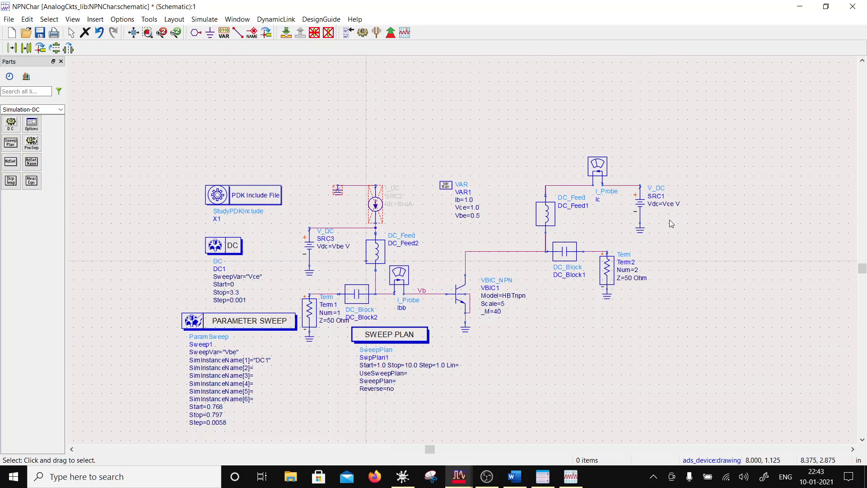
Open the parameters of the new sweep plan SwpPlan1 and set its sweep type to Single point
{"action": "double_click", "coordinate": [385, 337]}
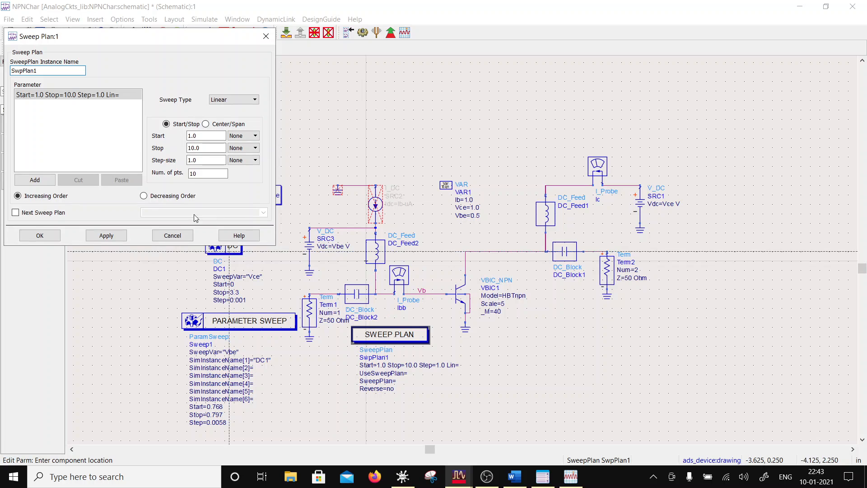
{"action": "left_click", "coordinate": [233, 100]}
{"action": "left_click", "coordinate": [230, 108]}
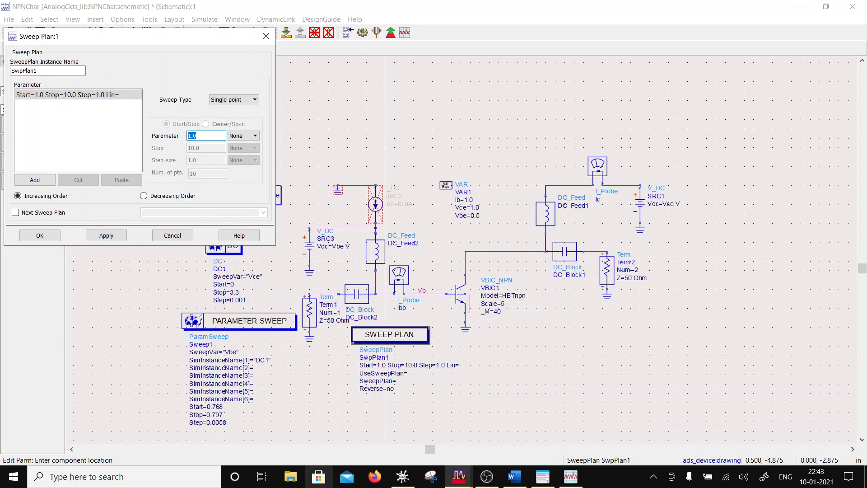
Move marker m2 to the next higher Vb curve in the data display and apply 0.68 as the sweep plan point
{"action": "left_click", "coordinate": [574, 481]}
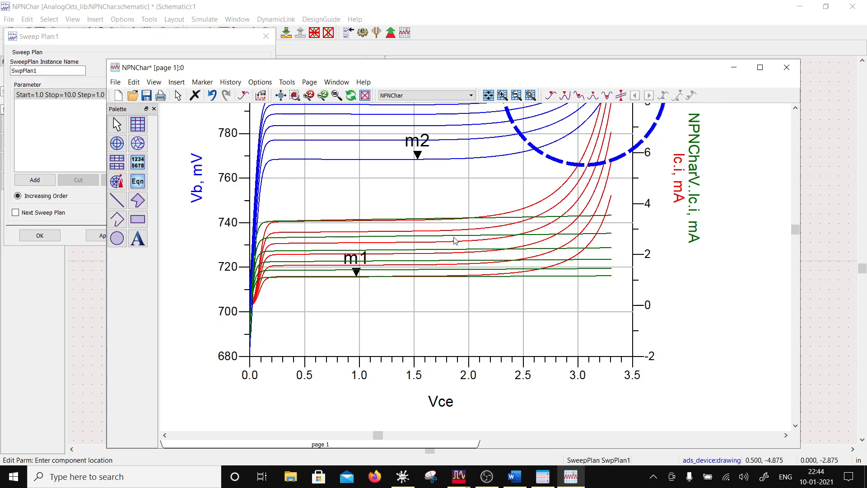
{"action": "scroll", "coordinate": [484, 229], "scroll_direction": "up", "scroll_amount": 1}
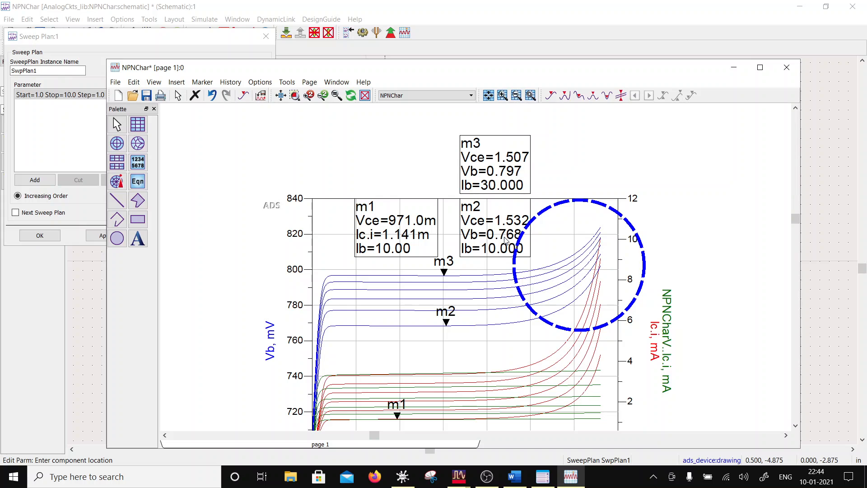
{"action": "left_click_drag", "start_coordinate": [449, 322], "coordinate": [448, 305]}
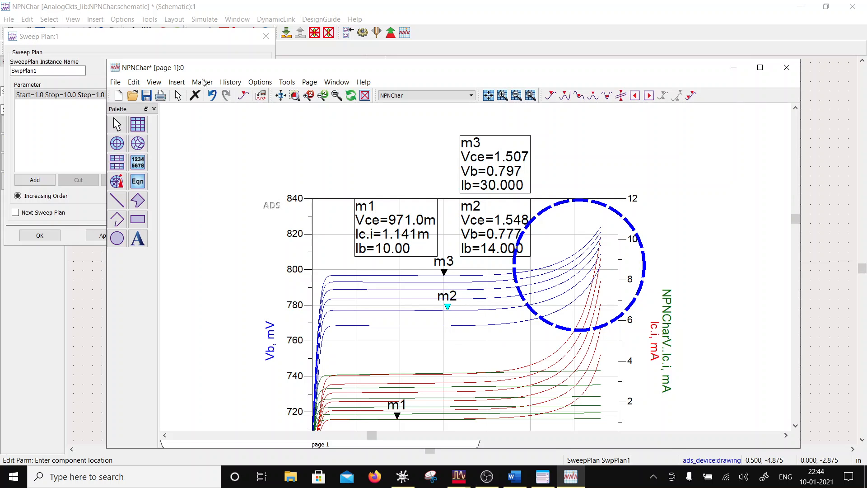
{"action": "left_click", "coordinate": [190, 5]}
{"action": "left_click", "coordinate": [62, 155]}
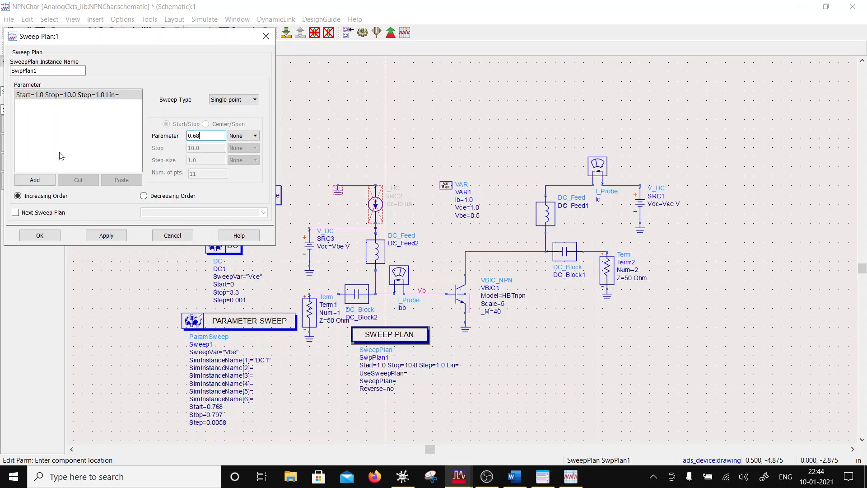
{"action": "left_click", "coordinate": [107, 235]}
Recheck marker m2's base voltage in the data display and replace the sweep plan point with 0.777
{"action": "left_click", "coordinate": [199, 137]}
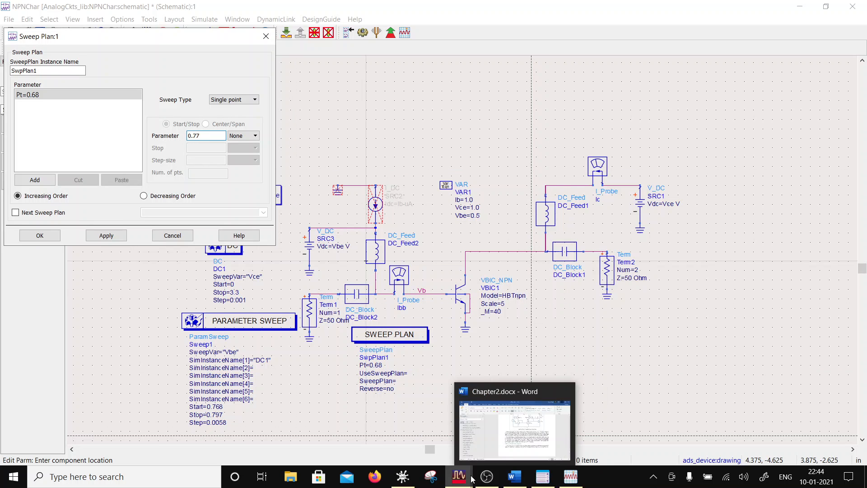
{"action": "left_click", "coordinate": [573, 481]}
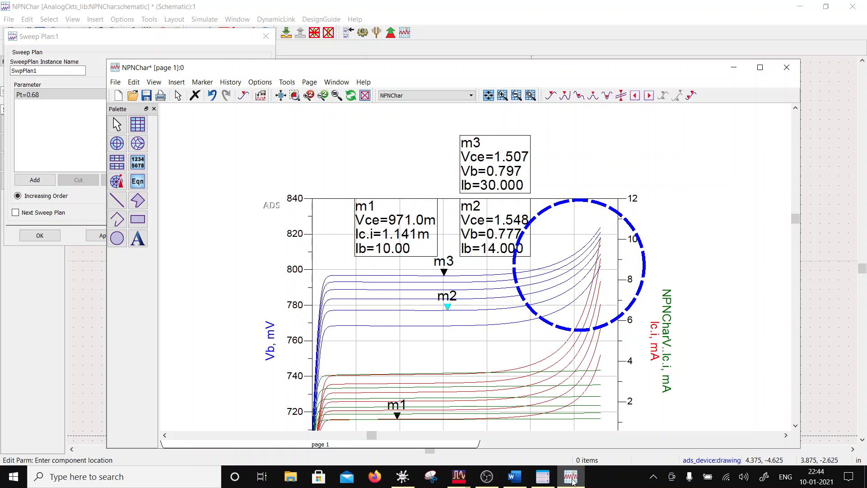
{"action": "left_click", "coordinate": [573, 481]}
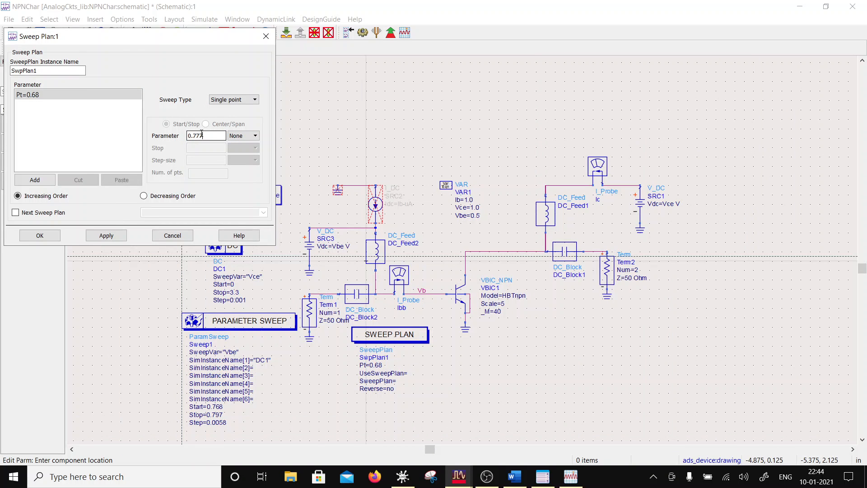
{"action": "left_click", "coordinate": [106, 235]}
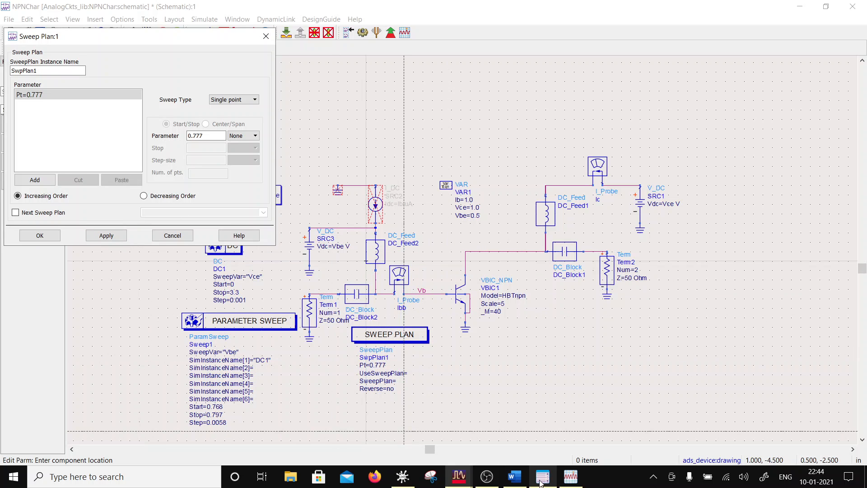
Move marker m2 back to the lowest Vb curve (Ib=10) and apply its base voltage, 0.768, as the sweep plan point
{"action": "left_click", "coordinate": [571, 477]}
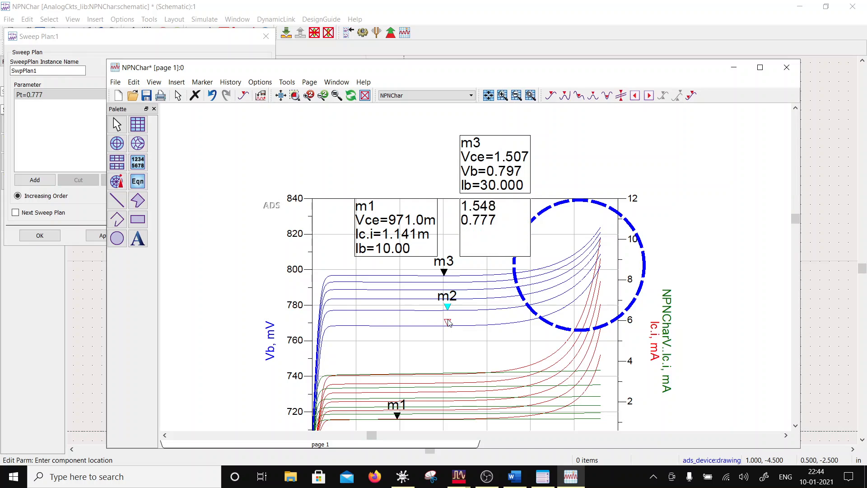
{"action": "left_click_drag", "start_coordinate": [449, 321], "coordinate": [448, 323]}
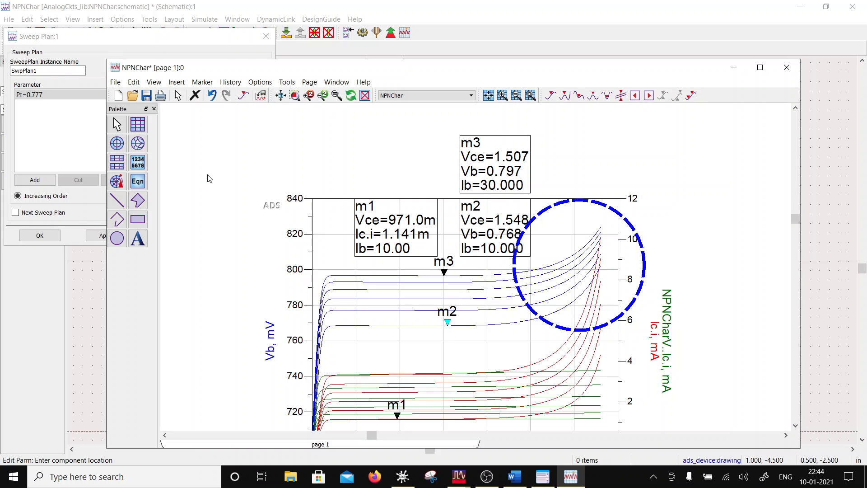
{"action": "left_click", "coordinate": [89, 35]}
{"action": "left_click", "coordinate": [206, 135]}
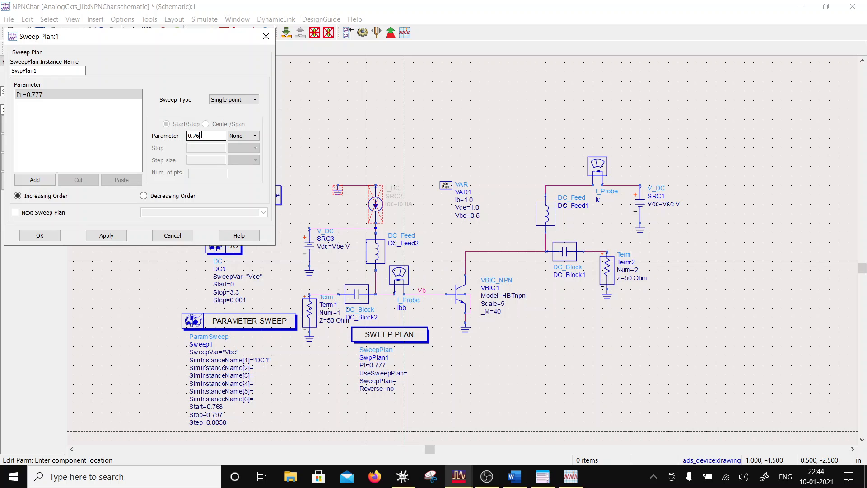
{"action": "type", "text": "68"}
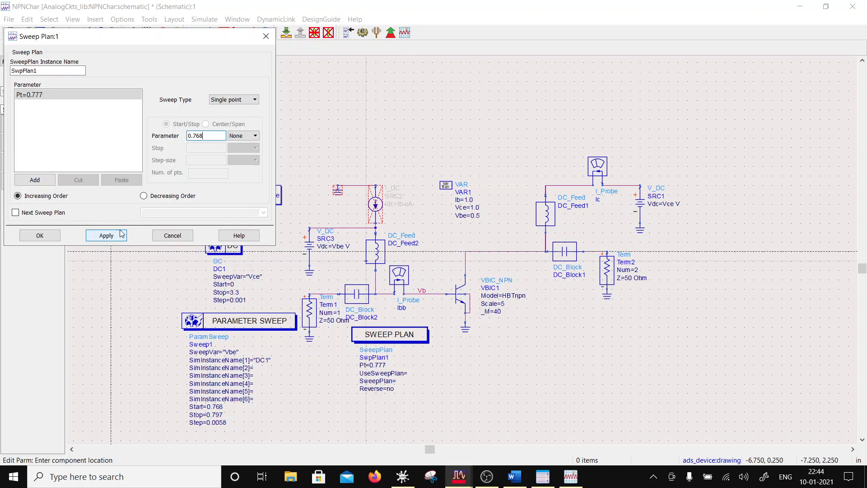
{"action": "left_click", "coordinate": [106, 235]}
Add a second single point of 0.777 to the sweep plan SwpPlan1
{"action": "left_click_drag", "start_coordinate": [203, 137], "coordinate": [200, 138]}
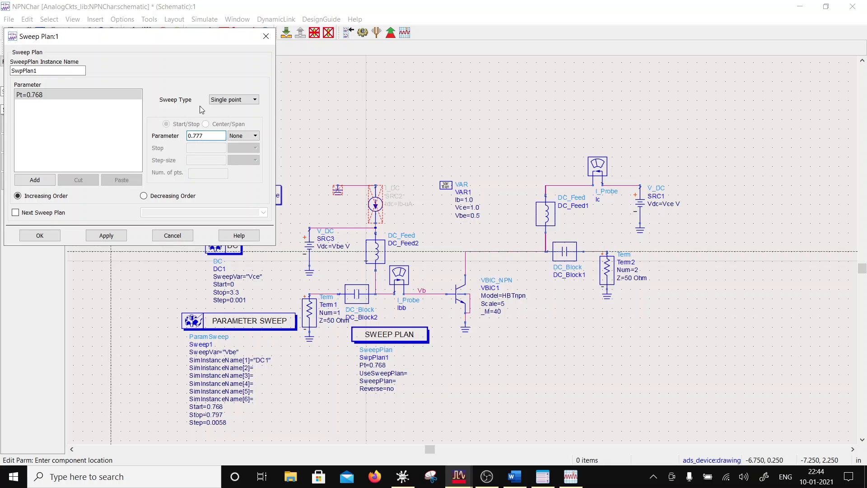
{"action": "left_click", "coordinate": [35, 180]}
{"action": "left_click", "coordinate": [122, 235]}
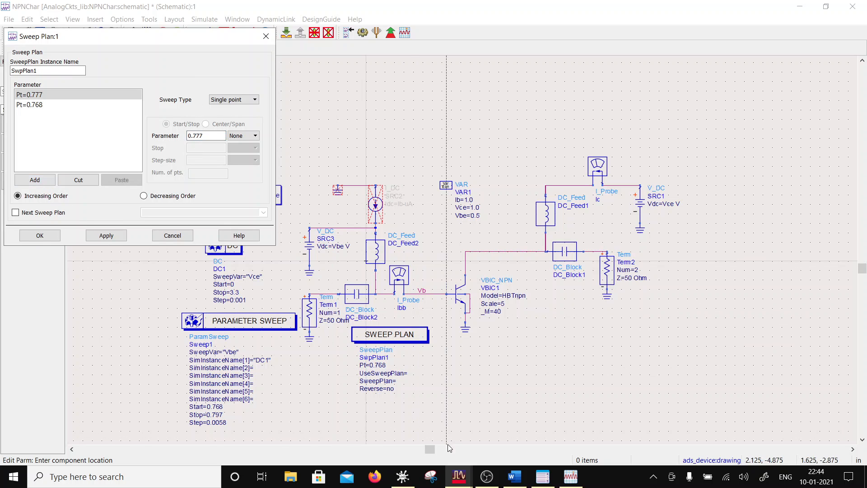
Move marker m2 to the Ib=18 curve to read its base voltage and add 0.784 as a sweep plan point
{"action": "left_click", "coordinate": [569, 477]}
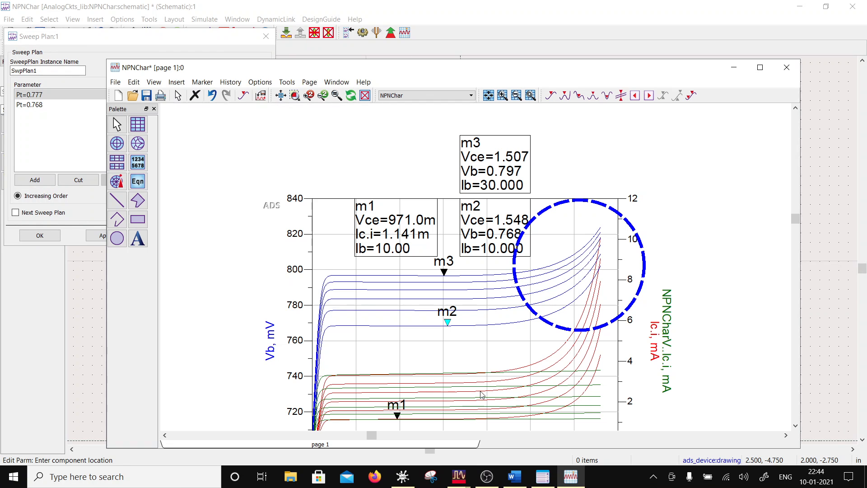
{"action": "left_click_drag", "start_coordinate": [449, 323], "coordinate": [457, 290]}
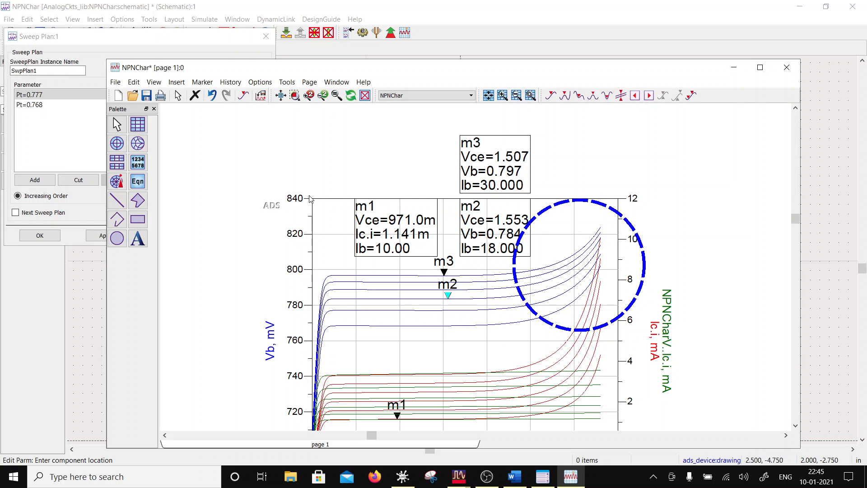
{"action": "left_click", "coordinate": [75, 57]}
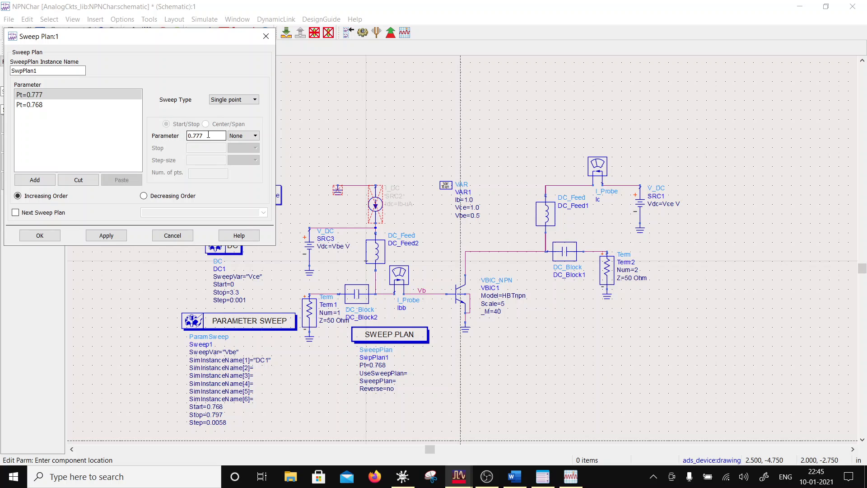
{"action": "left_click_drag", "start_coordinate": [208, 135], "coordinate": [193, 136]}
{"action": "type", "text": "784"}
{"action": "left_click", "coordinate": [40, 181]}
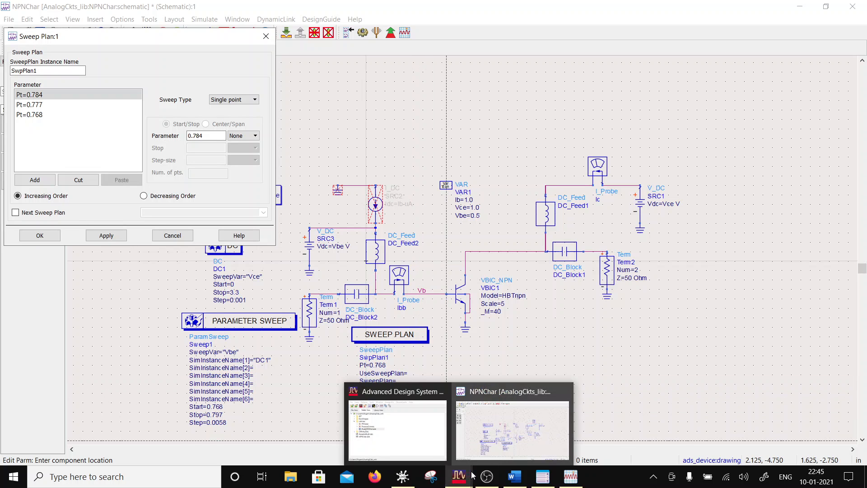
Move marker m2 to the Ib=22 curve to read its base voltage and add 0.789 as a sweep plan point
{"action": "mouse_move", "coordinate": [544, 477]}
{"action": "left_click", "coordinate": [570, 476]}
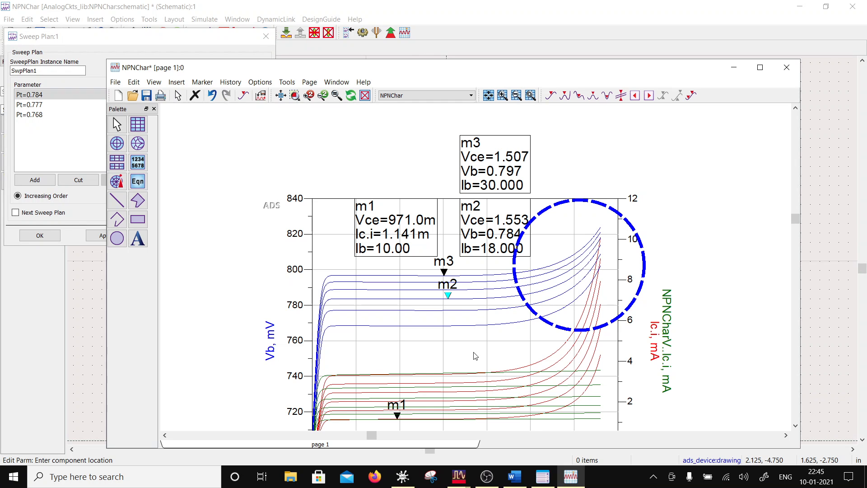
{"action": "left_click_drag", "start_coordinate": [446, 294], "coordinate": [447, 286]}
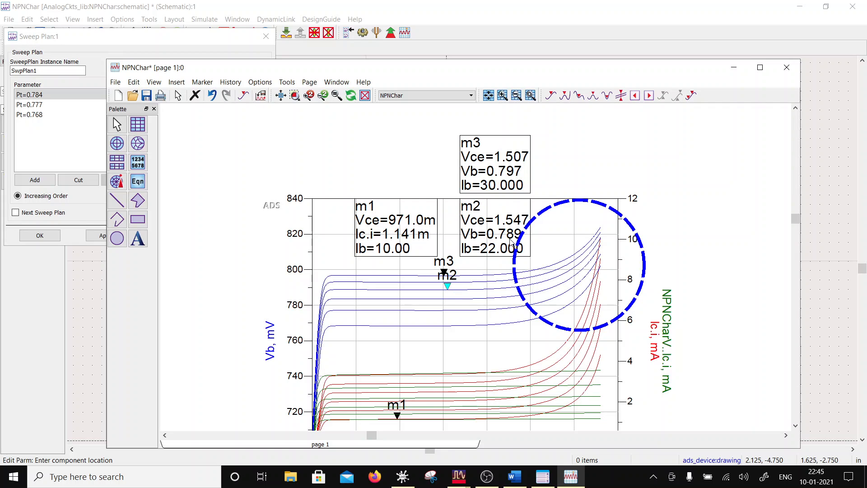
{"action": "left_click", "coordinate": [179, 36]}
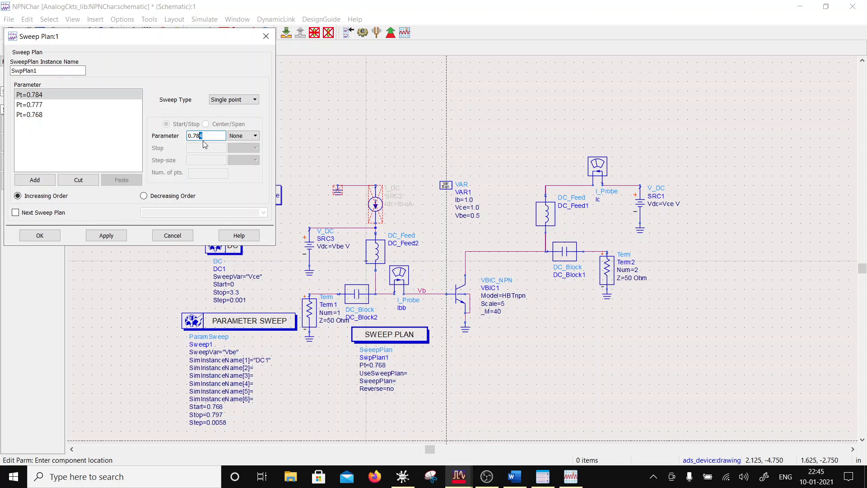
{"action": "left_click", "coordinate": [45, 180]}
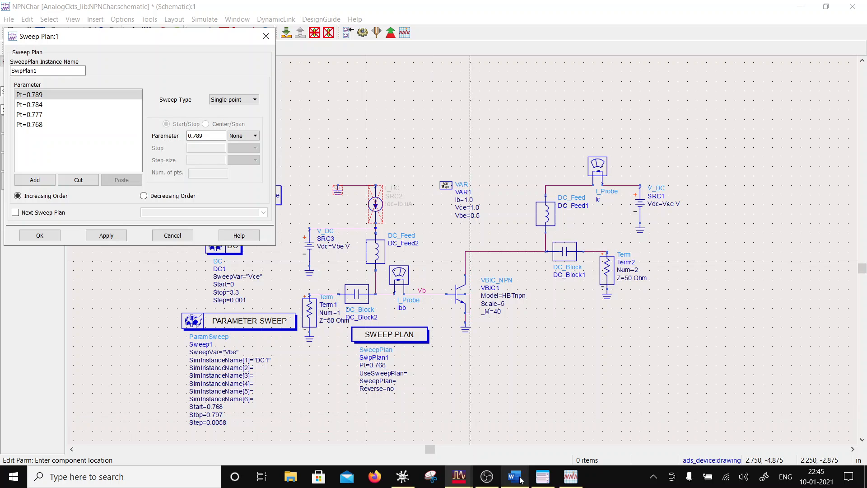
Move marker m2 to the Ib=26 curve to read its base voltage and add 0.793 as a sweep plan point
{"action": "left_click", "coordinate": [569, 479]}
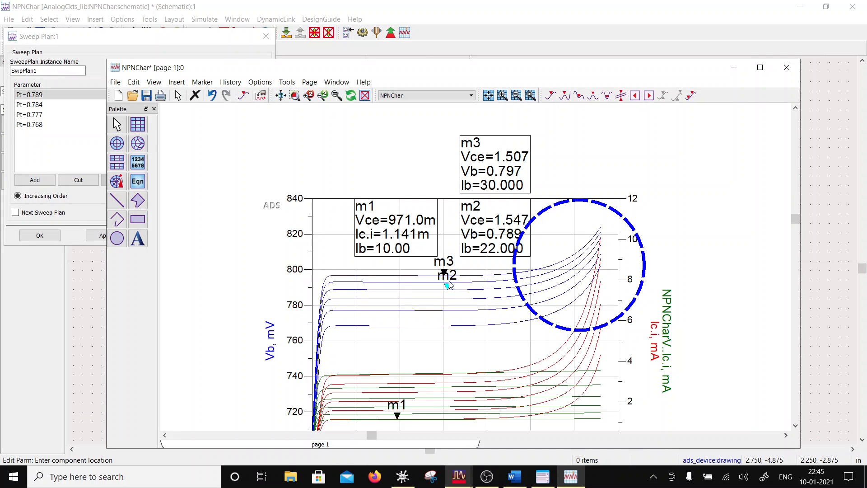
{"action": "left_click_drag", "start_coordinate": [449, 282], "coordinate": [447, 278]}
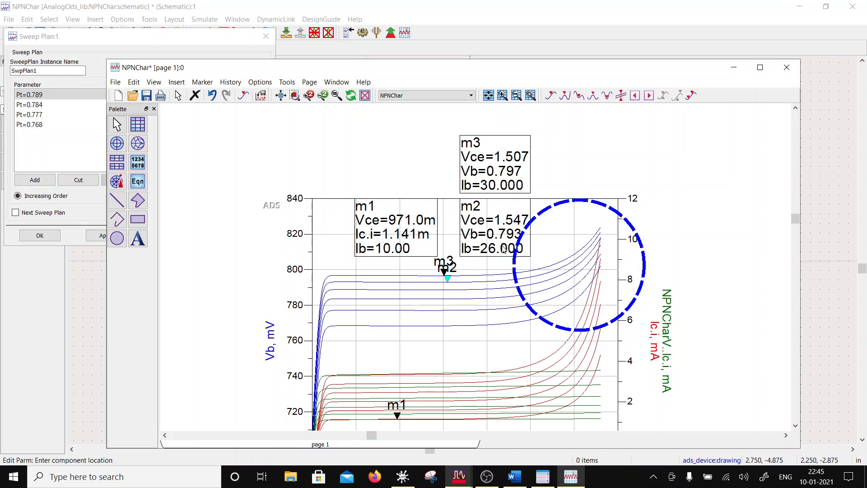
{"action": "left_click", "coordinate": [97, 40]}
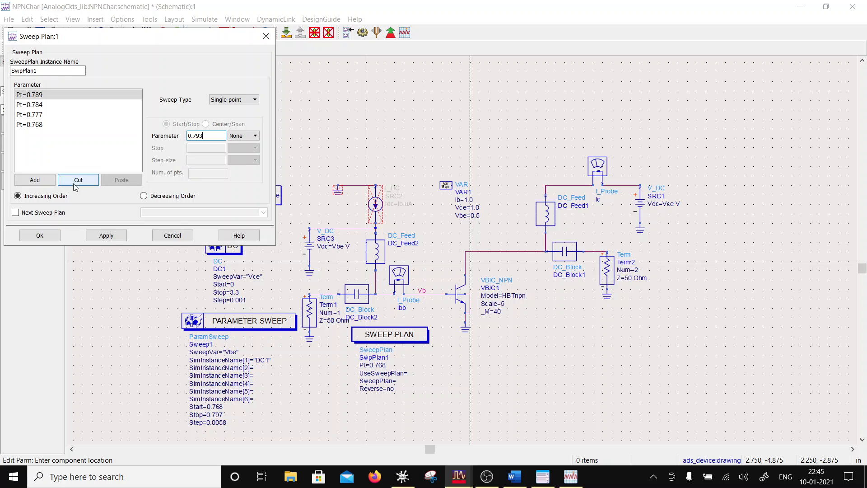
{"action": "left_click", "coordinate": [35, 179]}
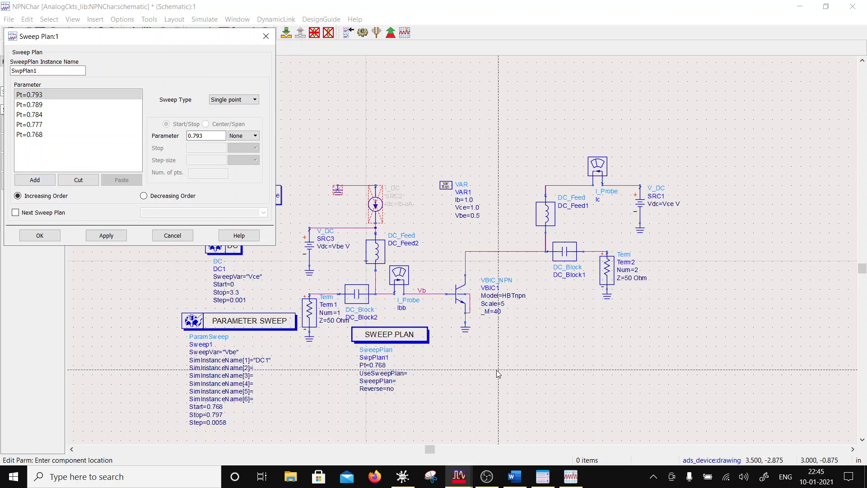
Read marker m3's base voltage, add 0.797 as the last sweep plan point, and accept the sweep plan
{"action": "left_click", "coordinate": [571, 477]}
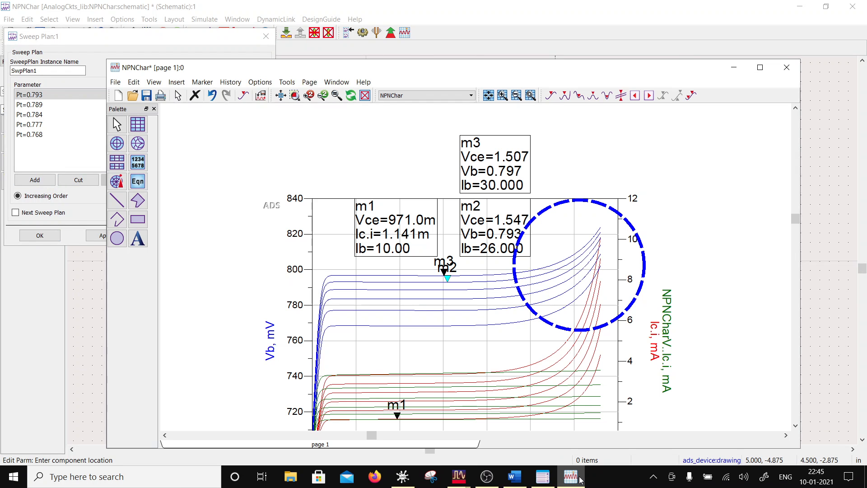
{"action": "left_click", "coordinate": [571, 477]}
{"action": "left_click", "coordinate": [211, 137]}
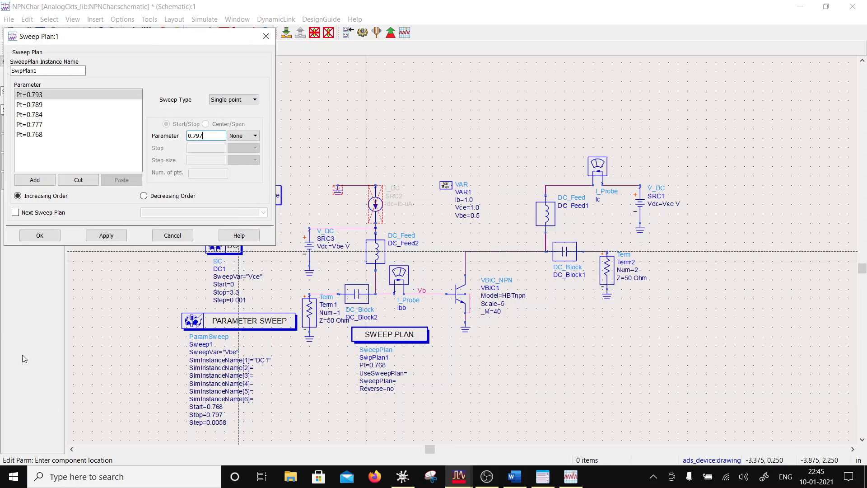
{"action": "left_click", "coordinate": [35, 179]}
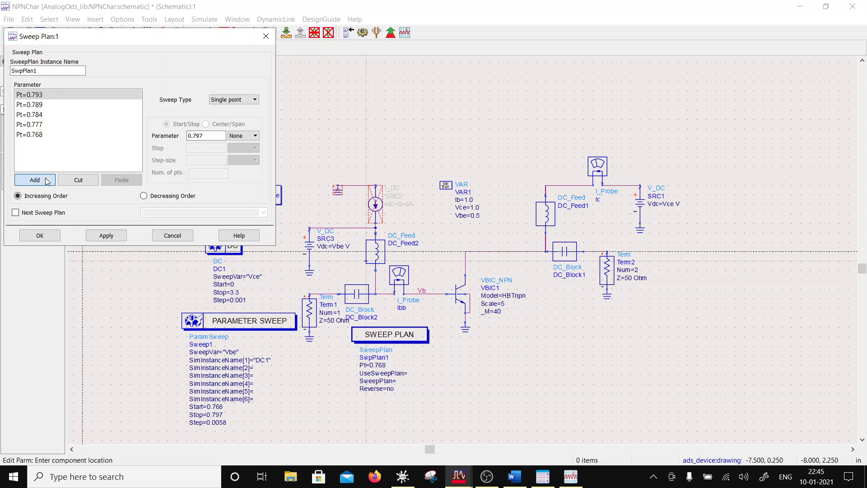
{"action": "left_click", "coordinate": [40, 235]}
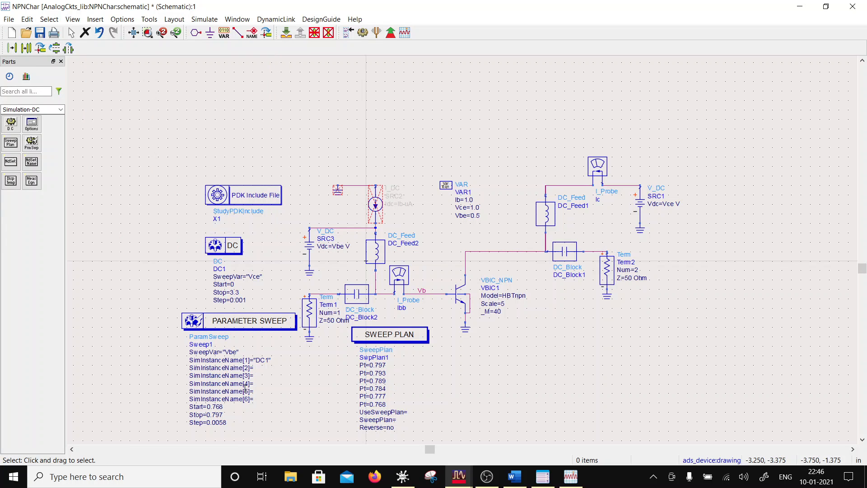
Save the NPNChar schematic and simulate the sweep-plan Vbe sweep, keeping NPNChar as the data display's default dataset
{"action": "double_click", "coordinate": [206, 313]}
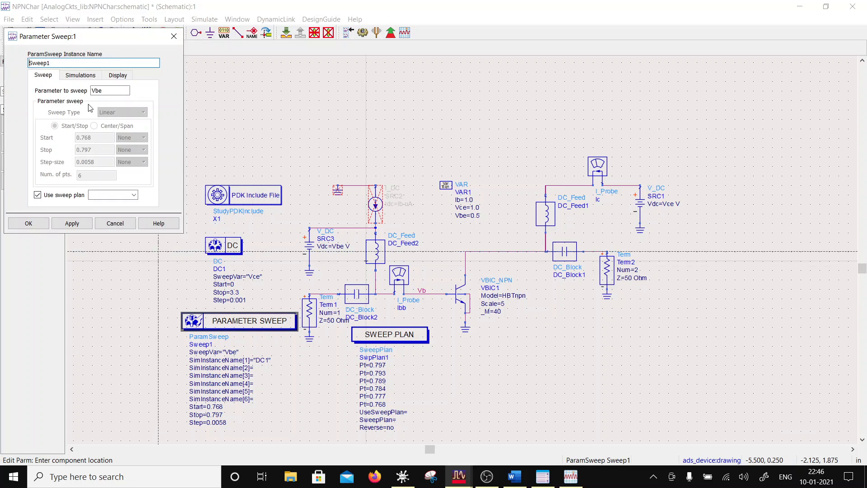
{"action": "left_click", "coordinate": [175, 36]}
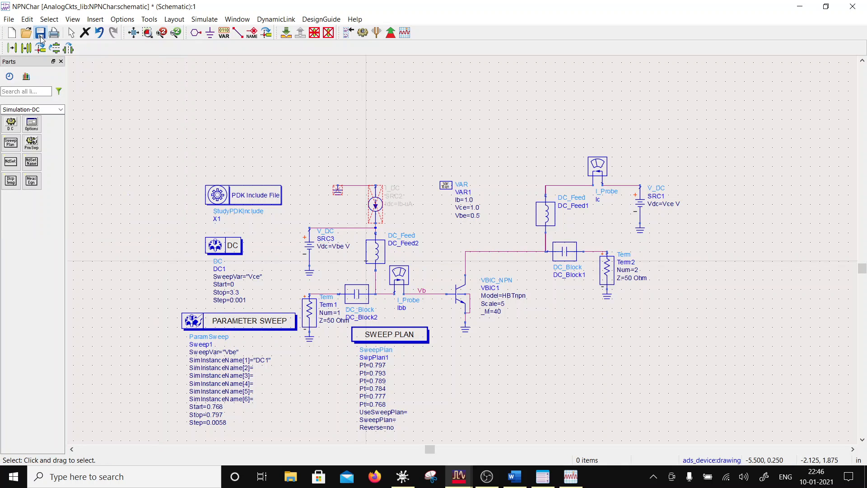
{"action": "left_click", "coordinate": [39, 33]}
{"action": "left_click", "coordinate": [362, 33]}
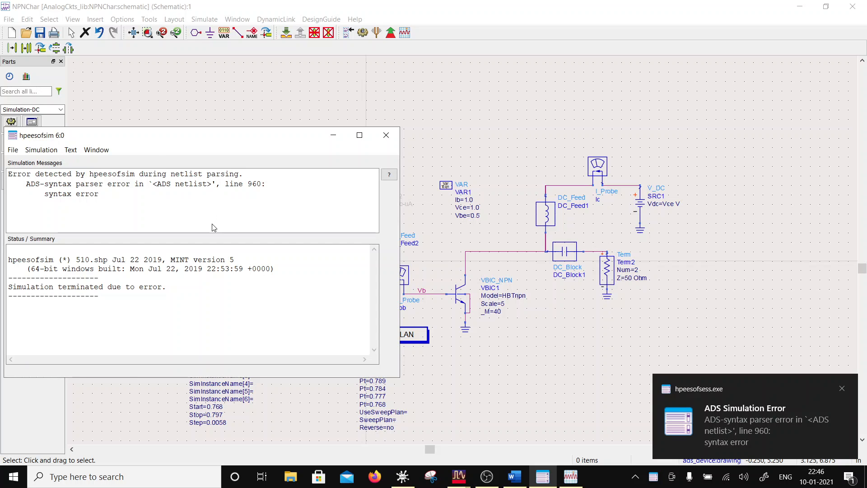
{"action": "left_click", "coordinate": [232, 83]}
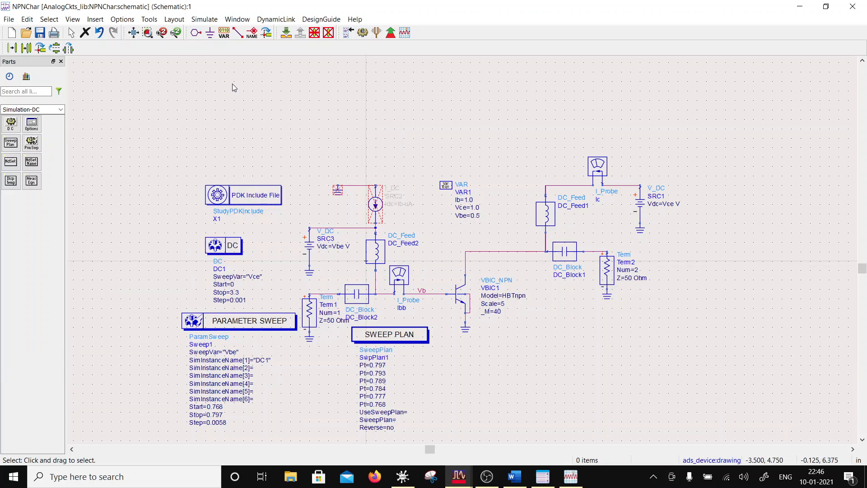
{"action": "left_click", "coordinate": [362, 33]}
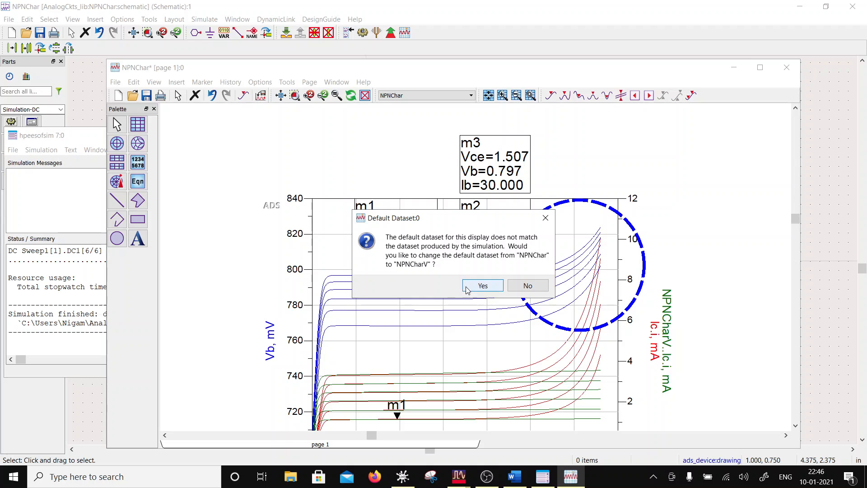
{"action": "left_click", "coordinate": [467, 287]}
Set the line thickness of the green NPNCharV..Ic.i trace to 1.5 points
{"action": "scroll", "coordinate": [472, 338], "scroll_direction": "up", "scroll_amount": 2}
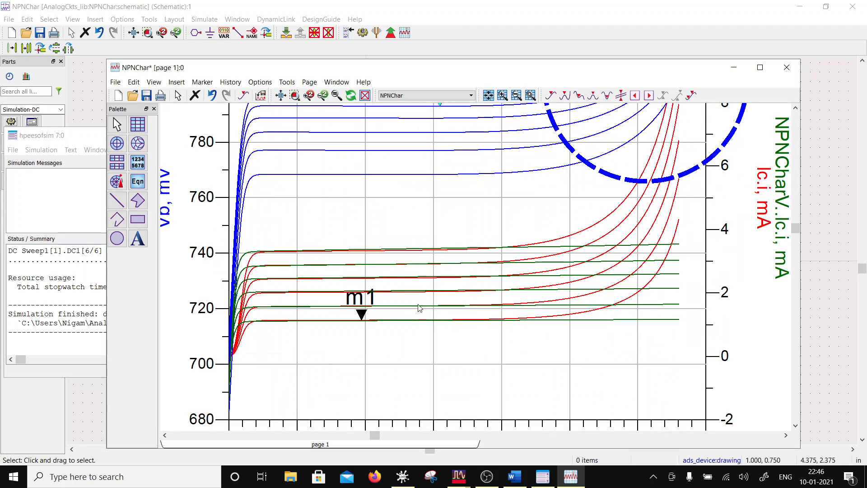
{"action": "double_click", "coordinate": [253, 256]}
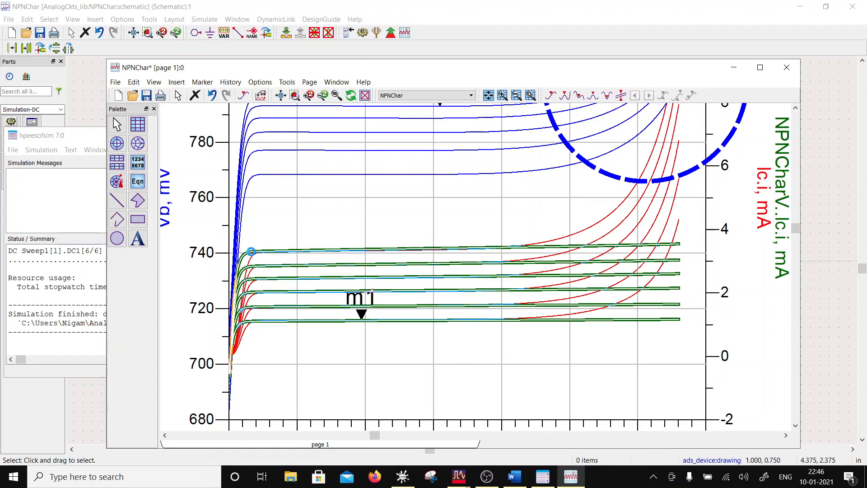
{"action": "left_click", "coordinate": [439, 164]}
{"action": "left_click", "coordinate": [439, 165]}
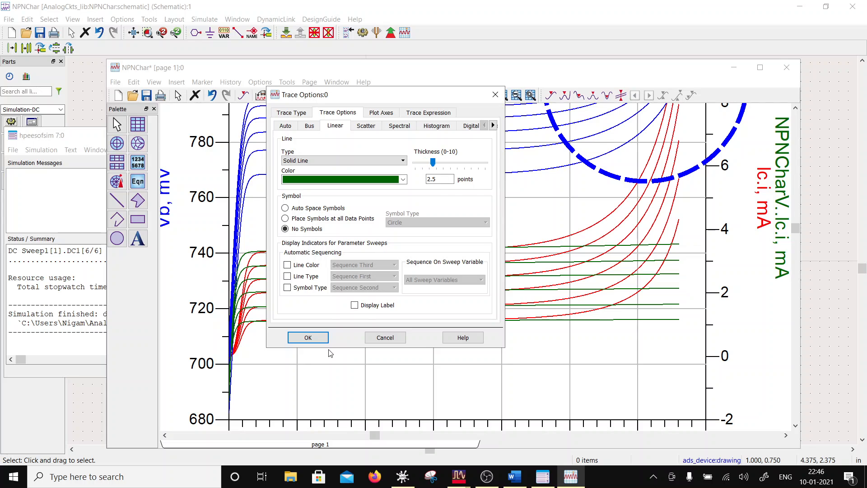
{"action": "left_click", "coordinate": [309, 337]}
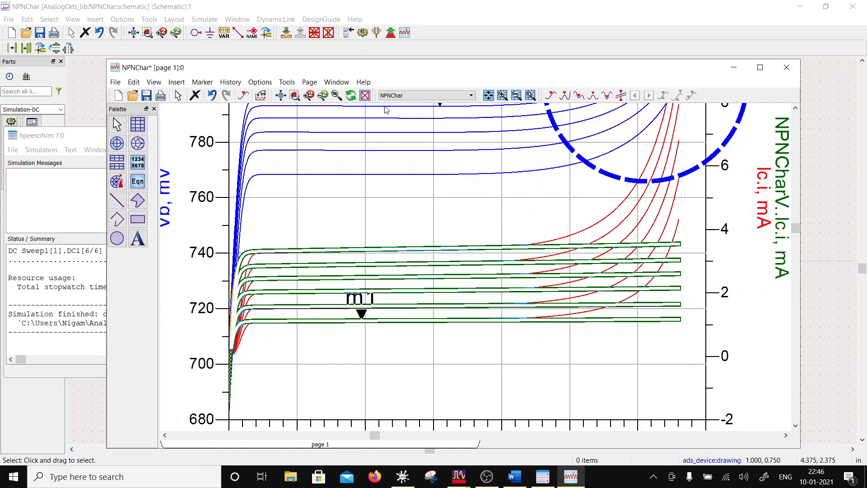
Change the line type of the green NPNCharV..Ic.i trace to Short Dash
{"action": "double_click", "coordinate": [249, 256]}
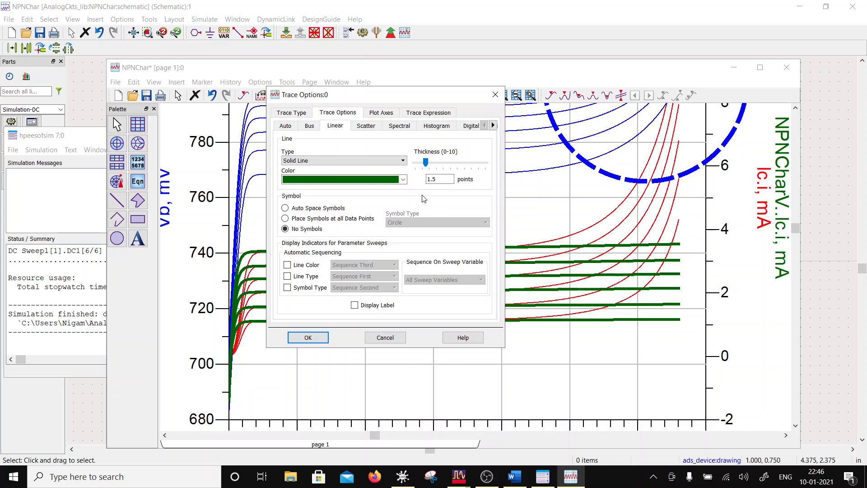
{"action": "left_click", "coordinate": [323, 160]}
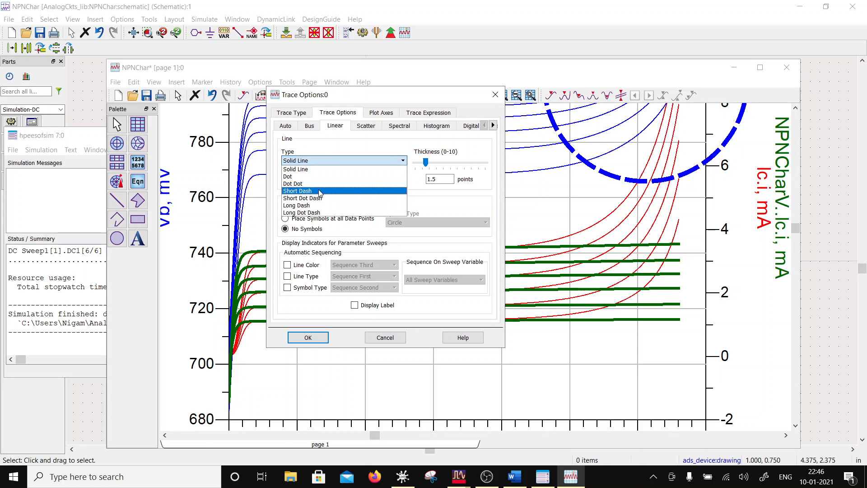
{"action": "left_click", "coordinate": [322, 191]}
{"action": "left_click", "coordinate": [308, 338]}
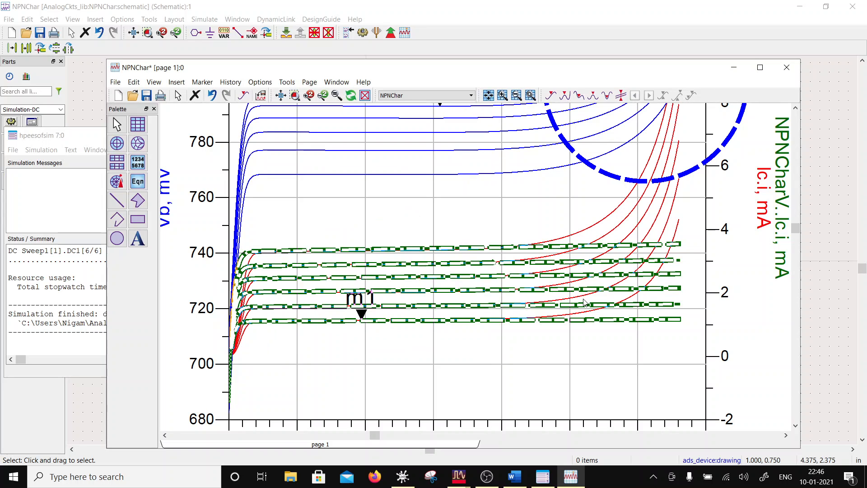
{"action": "left_click", "coordinate": [761, 322]}
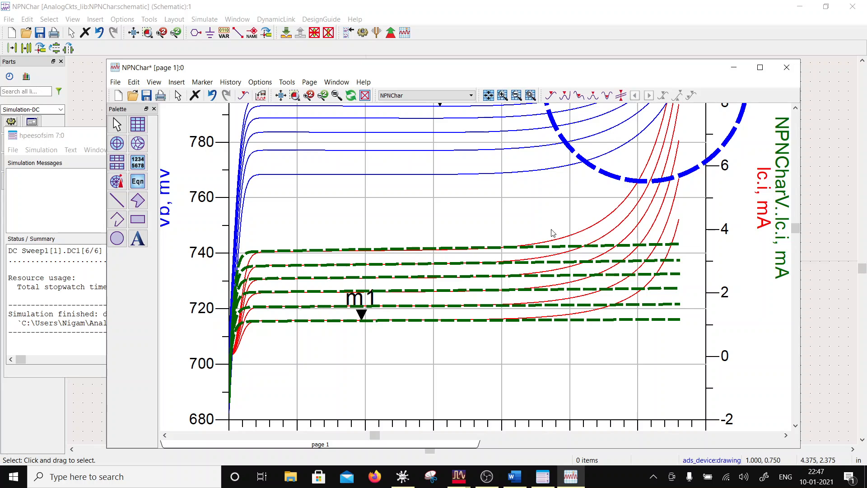
Thicken the lines of the red Ic.i trace and clear the trace selection
{"action": "double_click", "coordinate": [570, 239]}
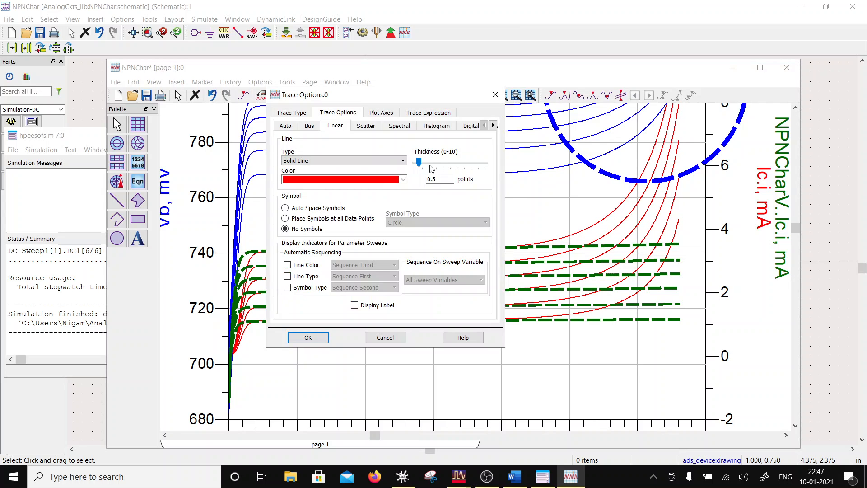
{"action": "left_click", "coordinate": [308, 338]}
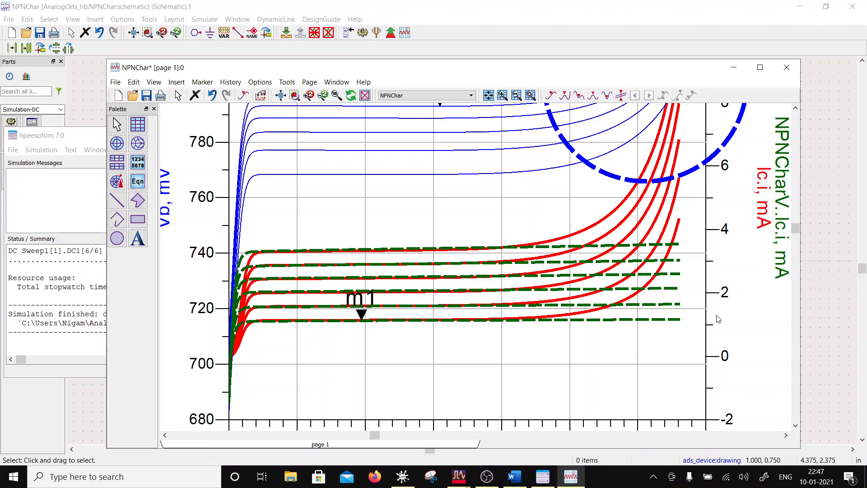
{"action": "left_click", "coordinate": [679, 321]}
{"action": "scroll", "coordinate": [501, 290], "scroll_direction": "down", "scroll_amount": 2}
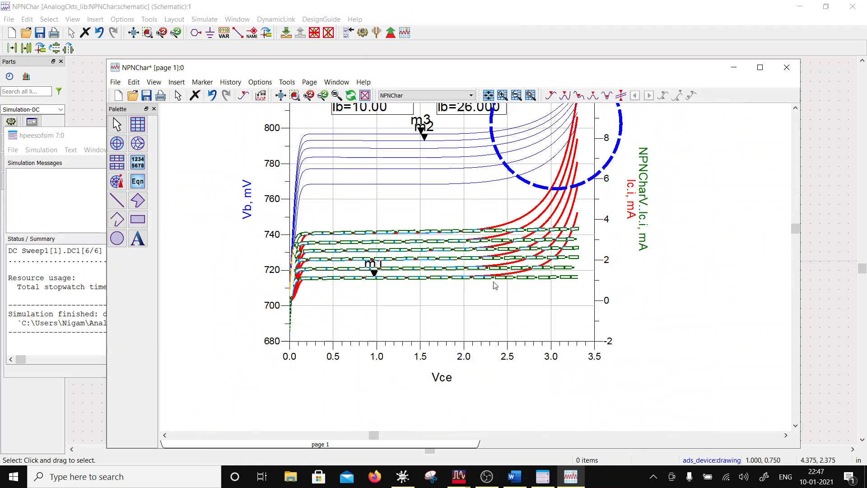
{"action": "left_click", "coordinate": [497, 293]}
Add the base probe current Ibb.i from the NPNCharV dataset to the plot
{"action": "double_click", "coordinate": [470, 311]}
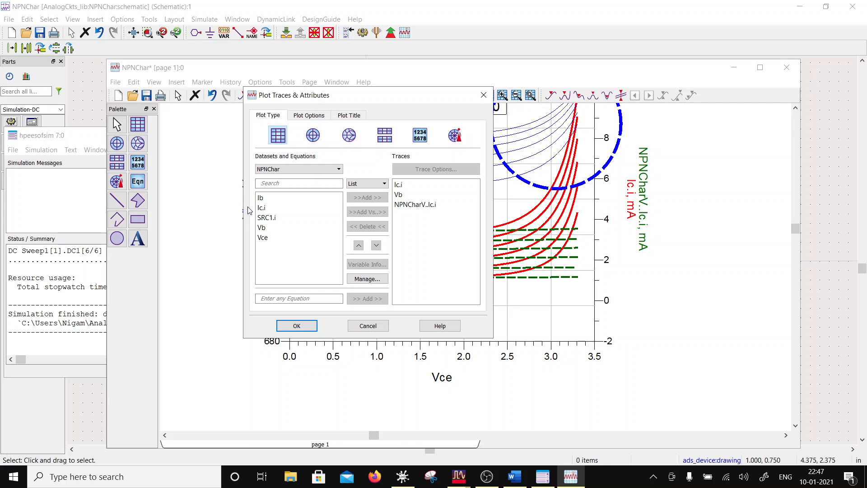
{"action": "left_click", "coordinate": [264, 199]}
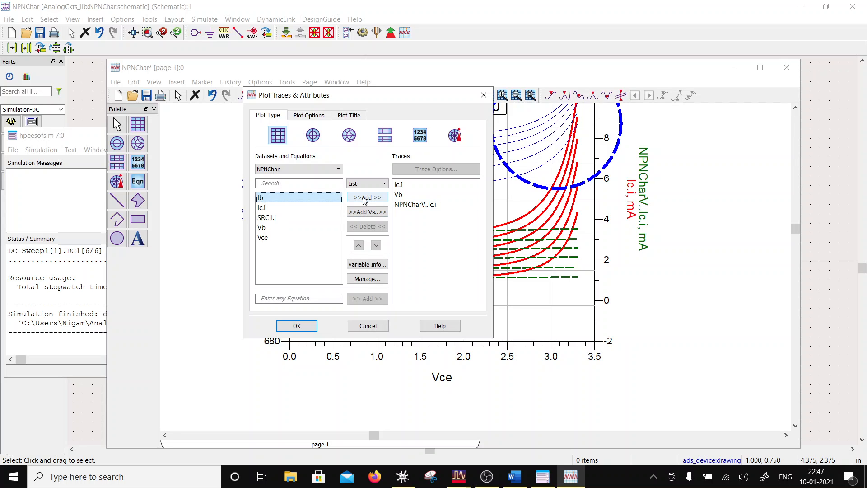
{"action": "left_click", "coordinate": [316, 169]}
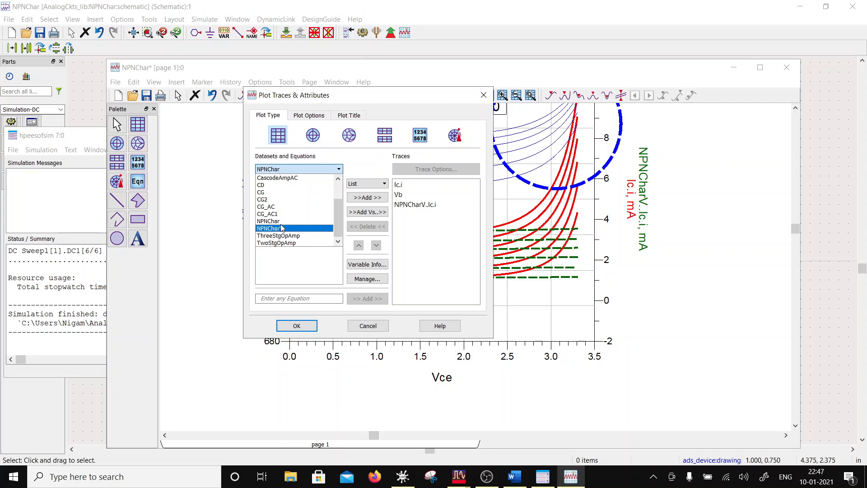
{"action": "left_click", "coordinate": [285, 229]}
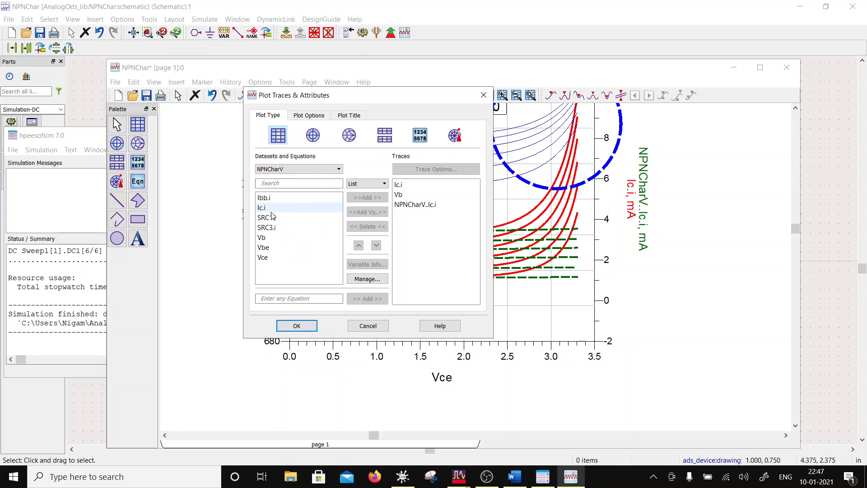
{"action": "left_click", "coordinate": [277, 199]}
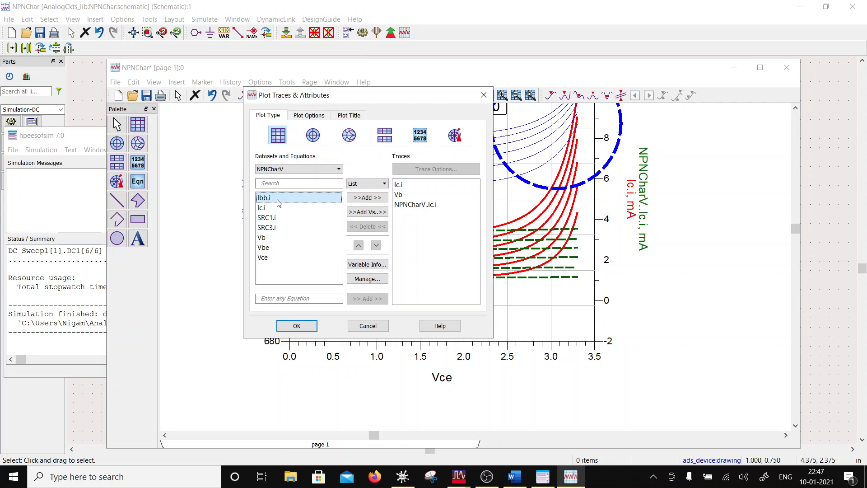
{"action": "left_click", "coordinate": [366, 197]}
{"action": "left_click", "coordinate": [296, 326]}
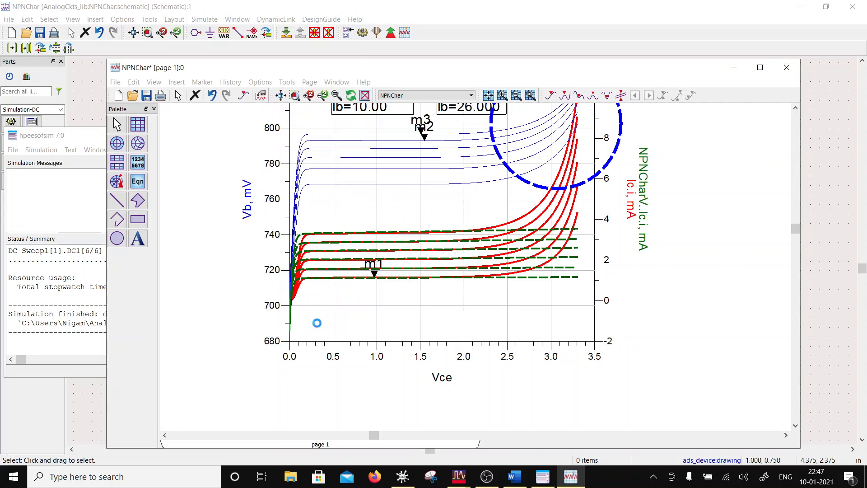
Assign the magenta NPNCharV..Ibb.i trace to the Right Y Axis
{"action": "double_click", "coordinate": [433, 342]}
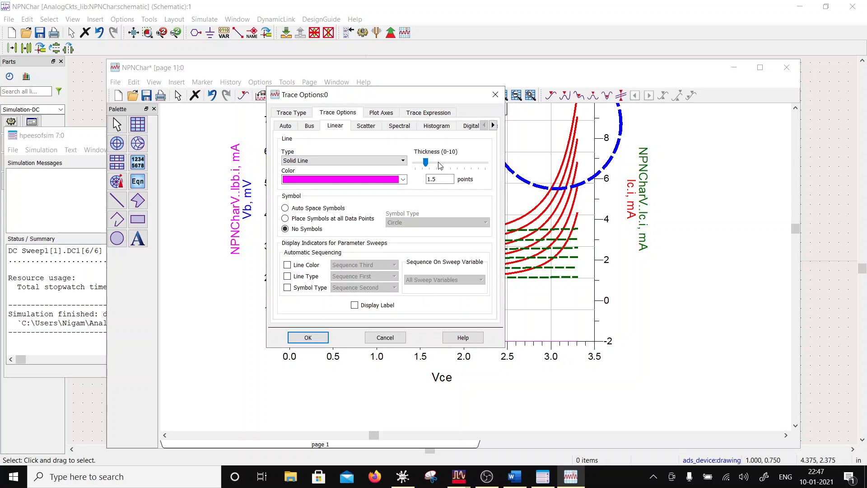
{"action": "left_click", "coordinate": [375, 114]}
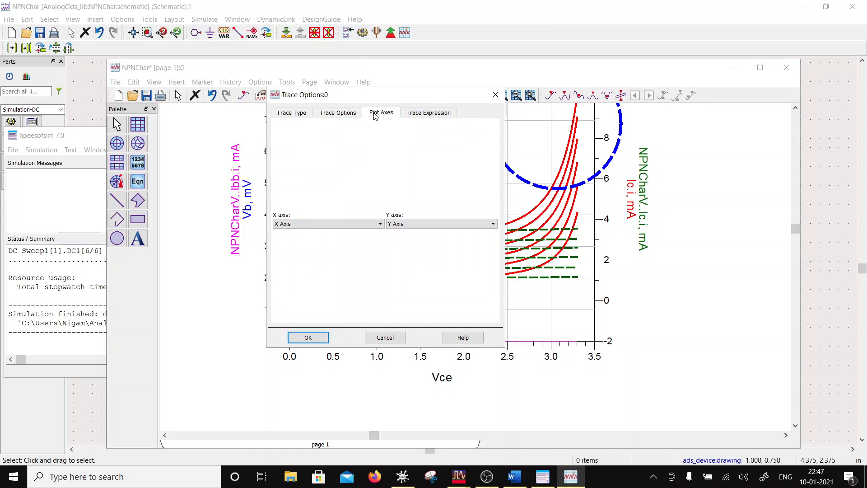
{"action": "left_click", "coordinate": [441, 223]}
{"action": "left_click", "coordinate": [409, 240]}
{"action": "left_click", "coordinate": [320, 335]}
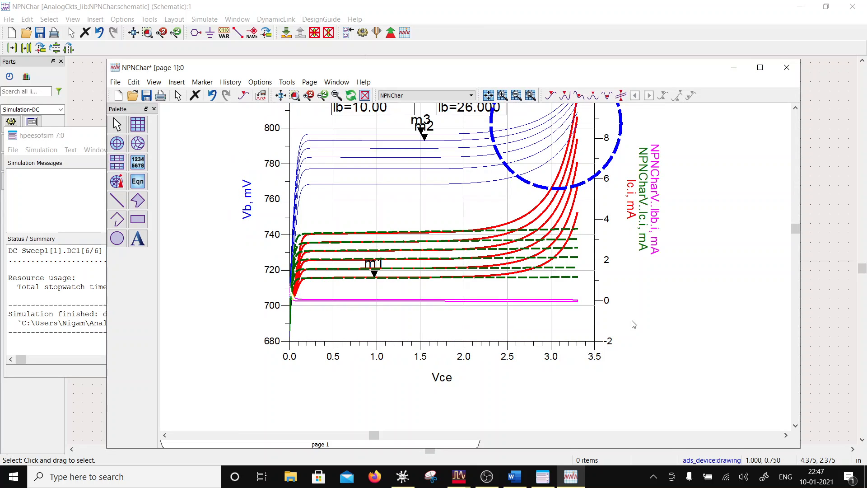
{"action": "double_click", "coordinate": [522, 300]}
{"action": "left_click", "coordinate": [324, 113]}
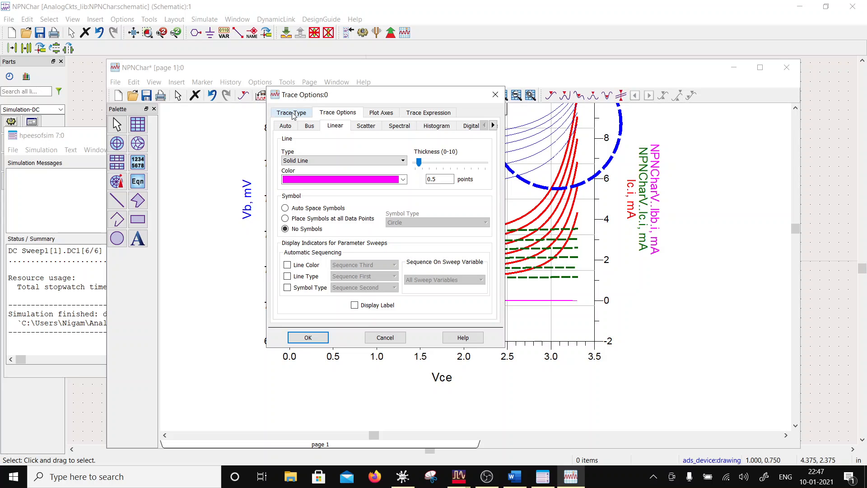
{"action": "left_click", "coordinate": [381, 113]}
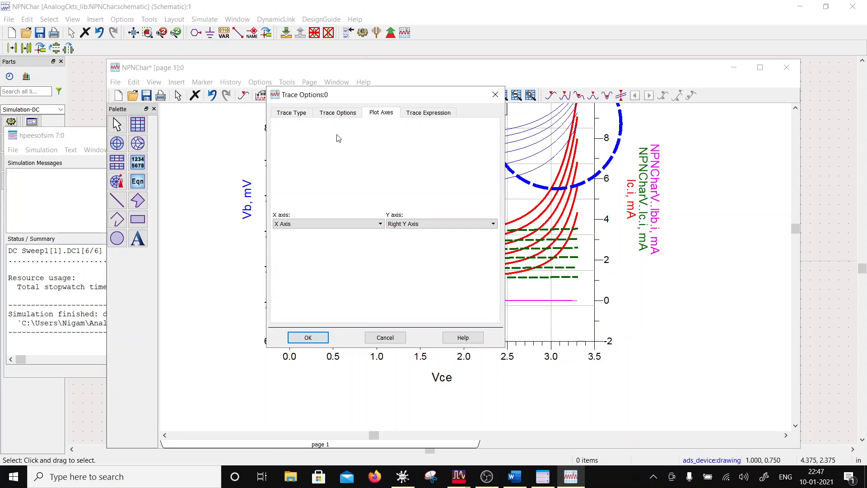
{"action": "left_click", "coordinate": [494, 95]}
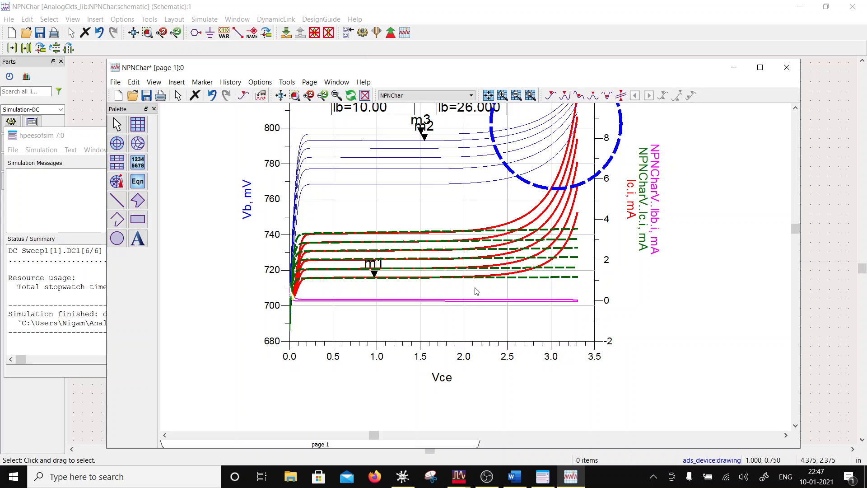
Add an axis named New Axis with Right Y Axis orientation to the plot
{"action": "double_click", "coordinate": [466, 314]}
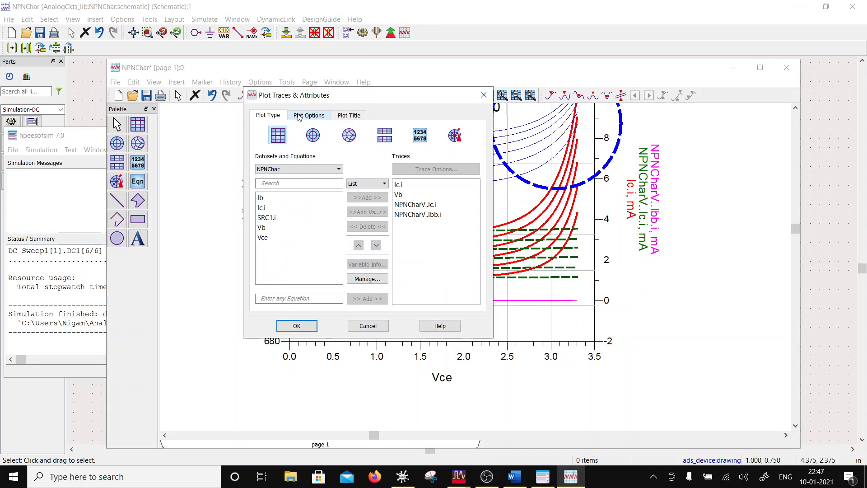
{"action": "left_click", "coordinate": [309, 115]}
{"action": "left_click", "coordinate": [292, 291]}
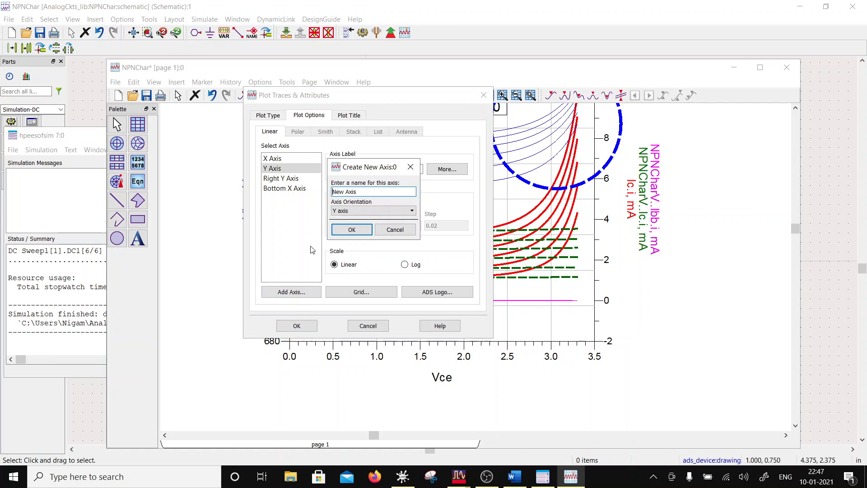
{"action": "left_click", "coordinate": [355, 209]}
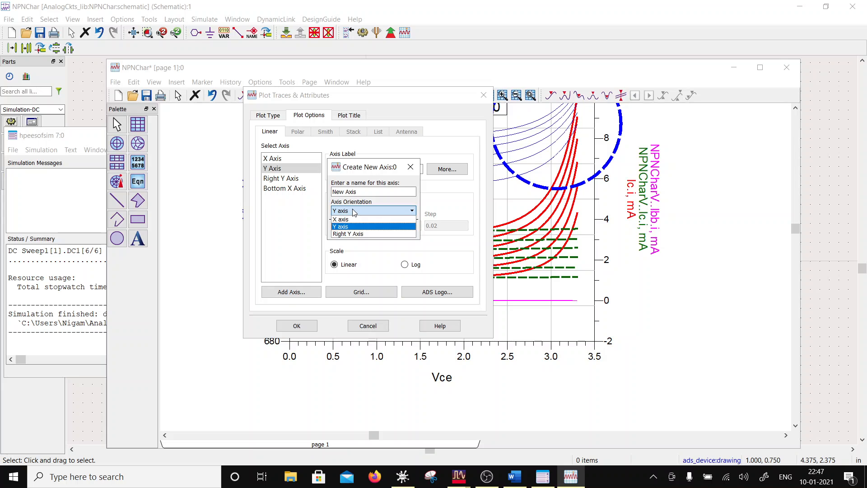
{"action": "left_click", "coordinate": [354, 212]}
{"action": "left_click", "coordinate": [355, 211]}
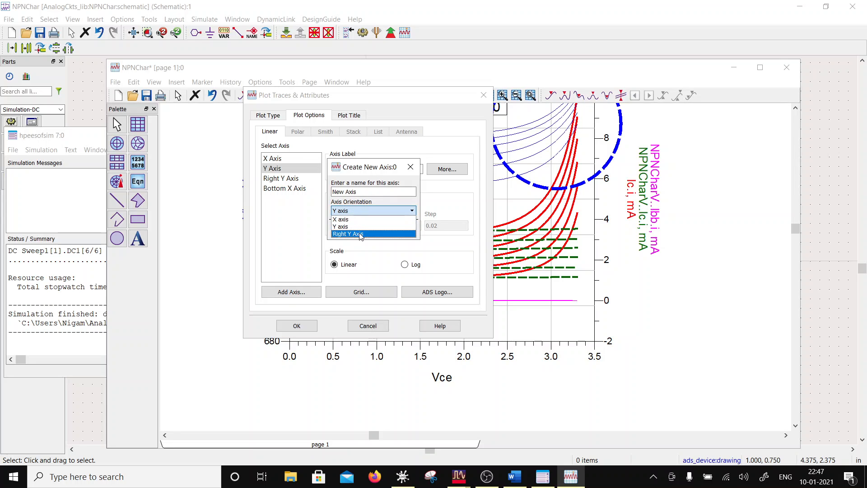
{"action": "left_click", "coordinate": [356, 234]}
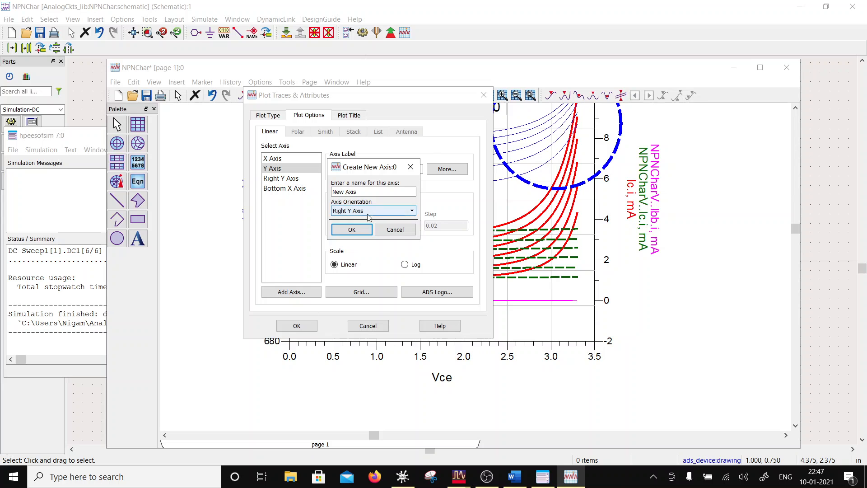
{"action": "key", "text": "Return"}
{"action": "left_click", "coordinate": [310, 327]}
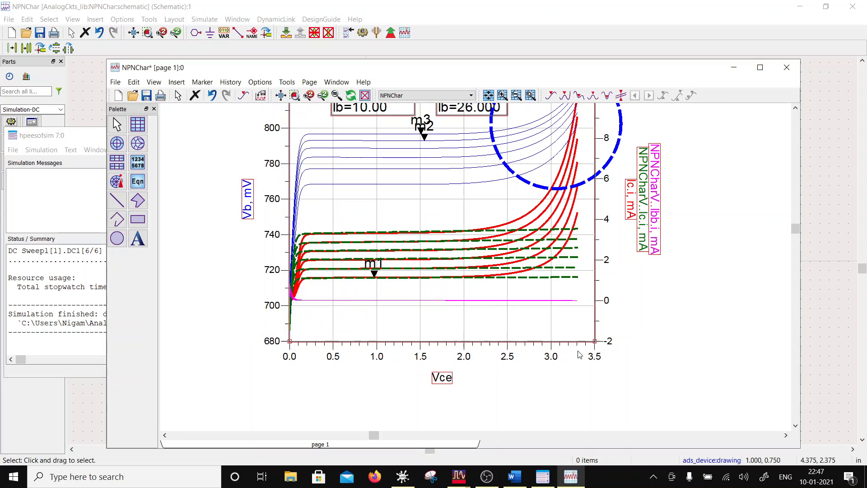
Assign the magenta NPNCharV..Ibb.i trace to the Y axis named New Axis
{"action": "double_click", "coordinate": [484, 300]}
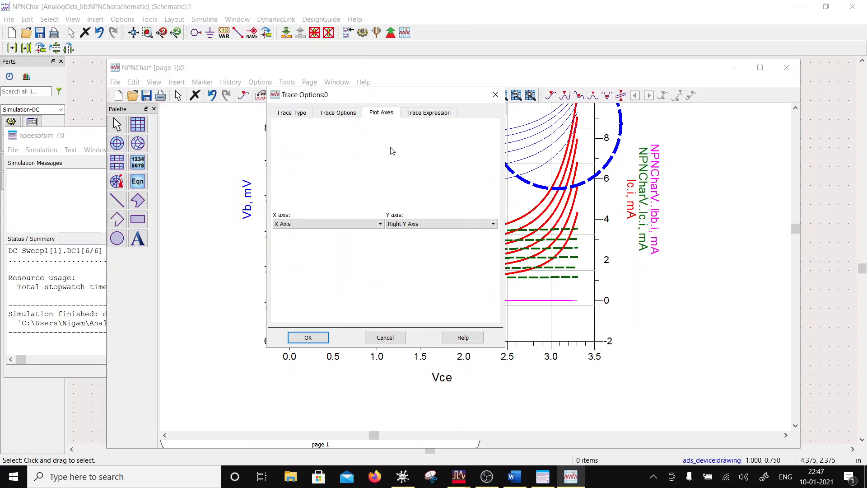
{"action": "left_click", "coordinate": [413, 224]}
{"action": "left_click", "coordinate": [410, 246]}
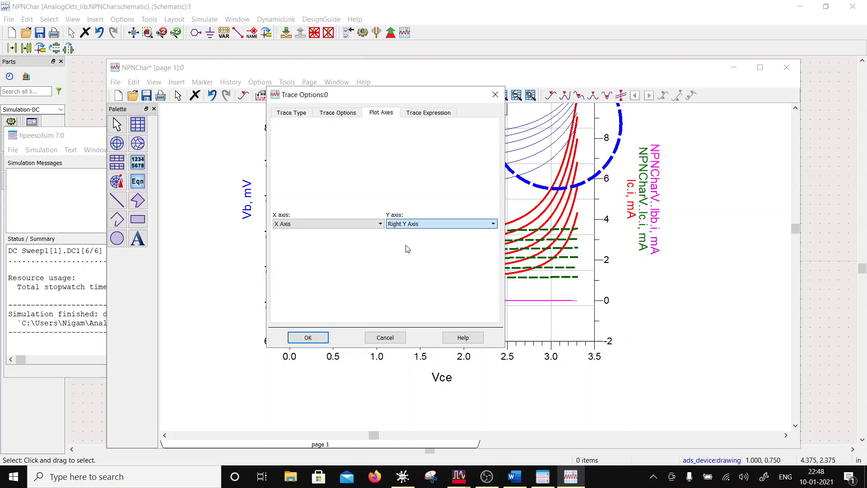
{"action": "left_click", "coordinate": [309, 338]}
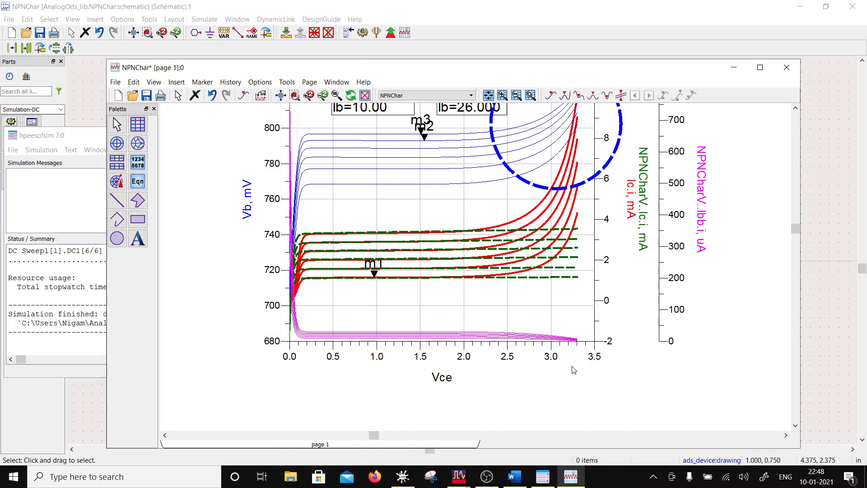
Set the DC1 sweep's stop value to 3.8, rerun the simulation, and keep NPNChar as the default dataset
{"action": "scroll", "coordinate": [633, 311], "scroll_direction": "up", "scroll_amount": 2}
{"action": "scroll", "coordinate": [511, 265], "scroll_direction": "down", "scroll_amount": 2}
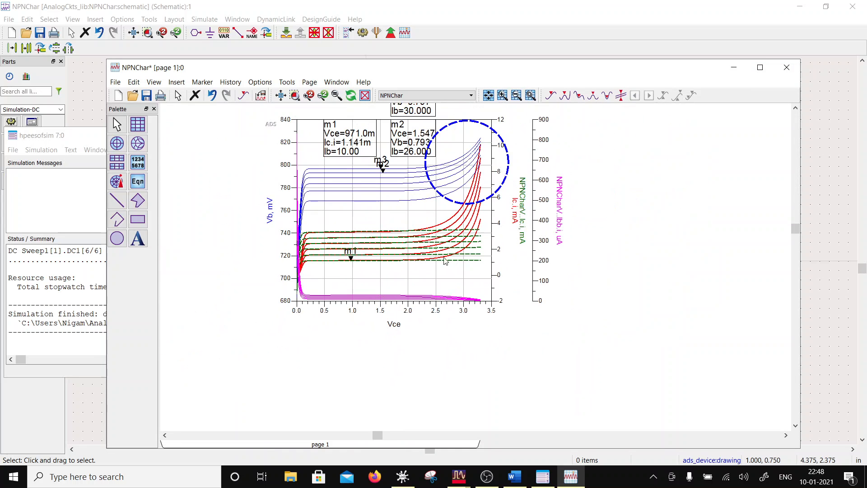
{"action": "scroll", "coordinate": [356, 243], "scroll_direction": "down", "scroll_amount": 2}
{"action": "mouse_move", "coordinate": [394, 302]}
{"action": "scroll", "coordinate": [473, 289], "scroll_direction": "up", "scroll_amount": 3}
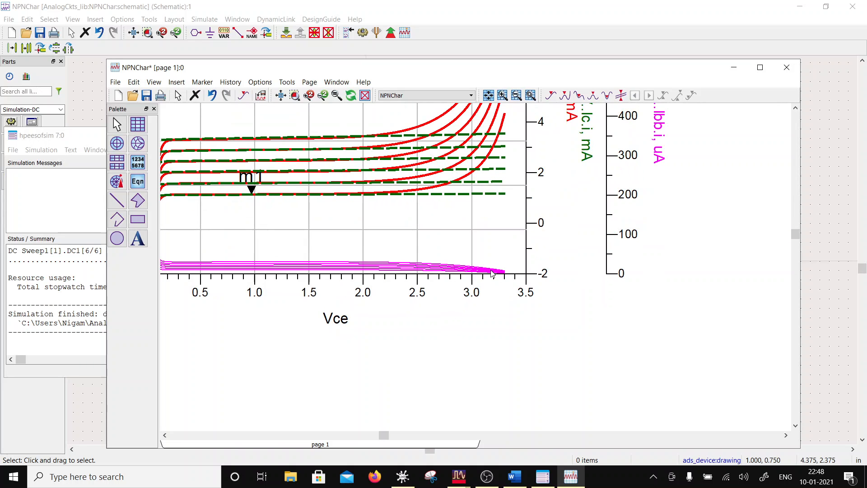
{"action": "scroll", "coordinate": [495, 153], "scroll_direction": "down", "scroll_amount": 3}
{"action": "left_click", "coordinate": [401, 4]}
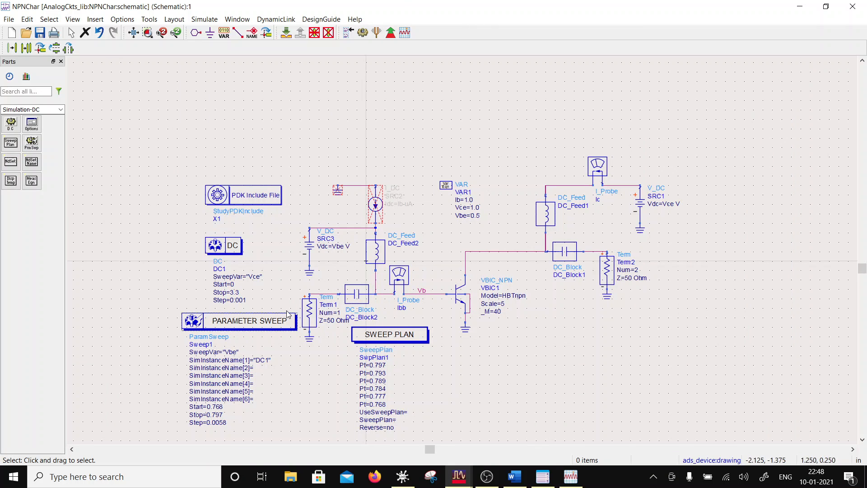
{"action": "double_click", "coordinate": [237, 292]}
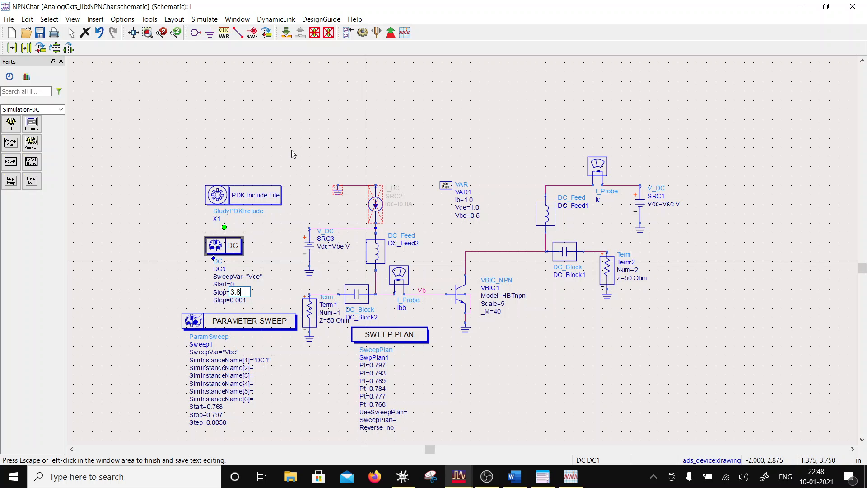
{"action": "left_click", "coordinate": [256, 132]}
{"action": "left_click", "coordinate": [362, 33]}
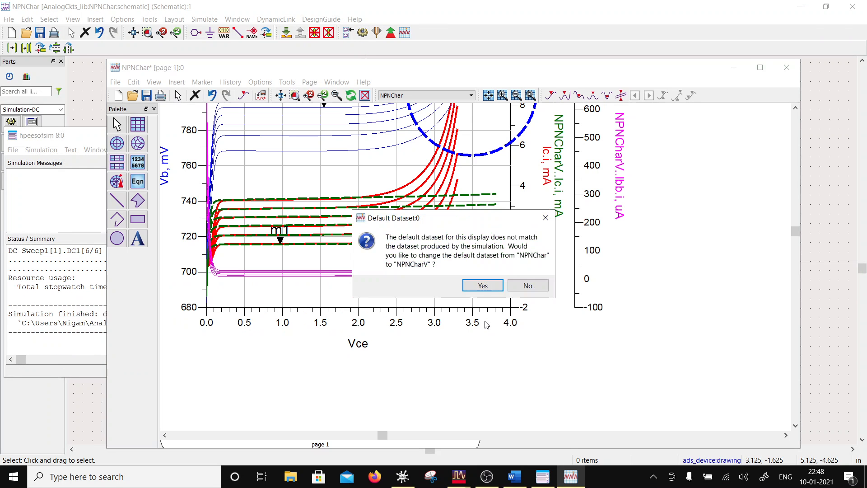
{"action": "left_click", "coordinate": [525, 289]}
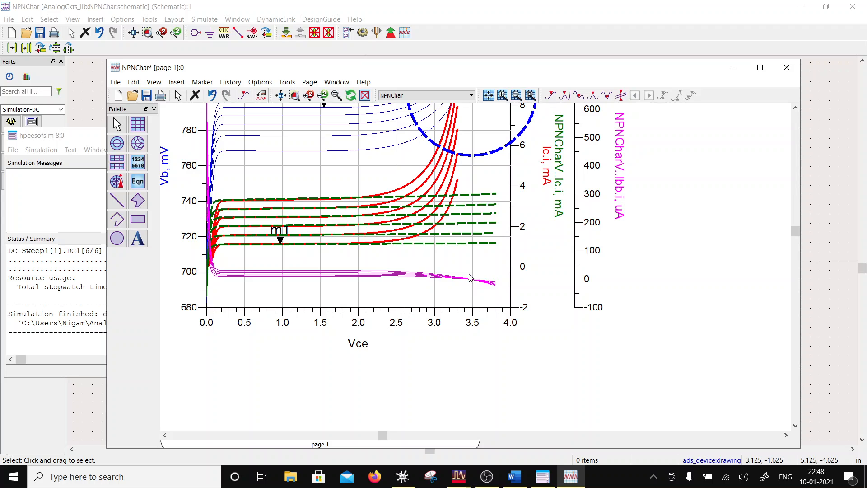
Draw a horizontal line across the plot near the zero level of the NPNCharV..Ibb.i axis
{"action": "scroll", "coordinate": [470, 280], "scroll_direction": "up", "scroll_amount": 2}
{"action": "scroll", "coordinate": [435, 265], "scroll_direction": "down", "scroll_amount": 1}
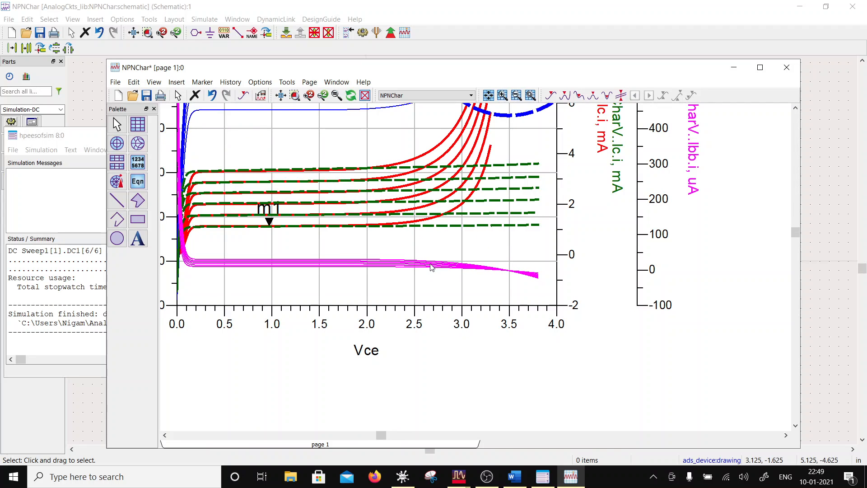
{"action": "scroll", "coordinate": [422, 267], "scroll_direction": "down", "scroll_amount": 1}
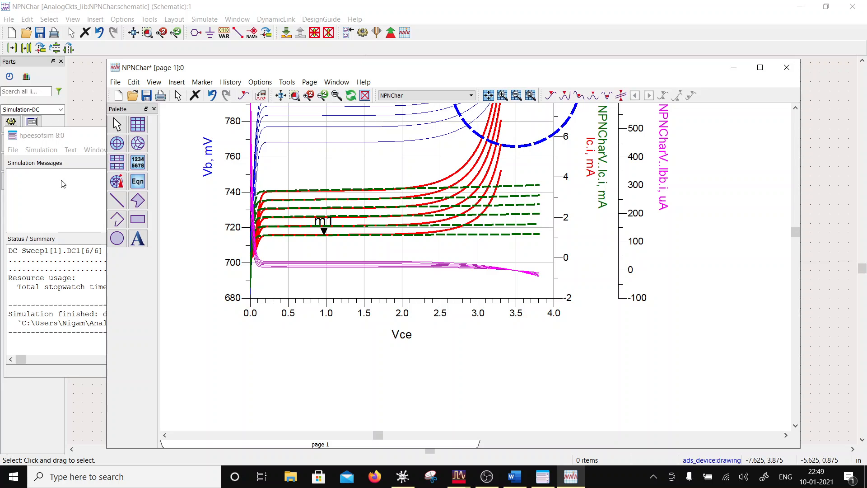
{"action": "left_click", "coordinate": [116, 200]}
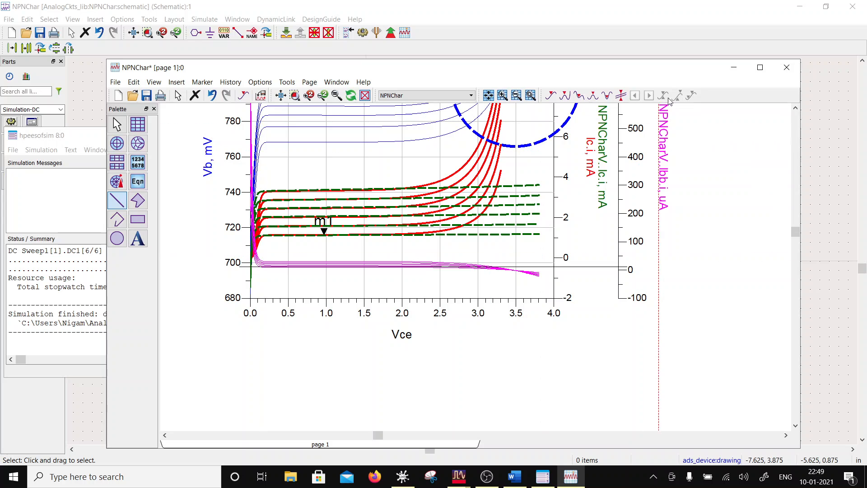
{"action": "key", "text": "Escape"}
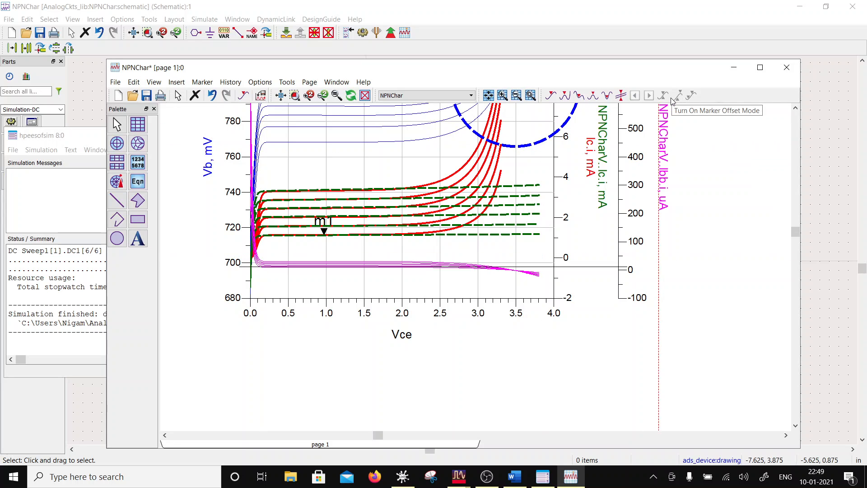
Set a finer snap grid distance in the page preferences and shift the drawn line onto the Ibb.i axis zero level
{"action": "right_click", "coordinate": [564, 345]}
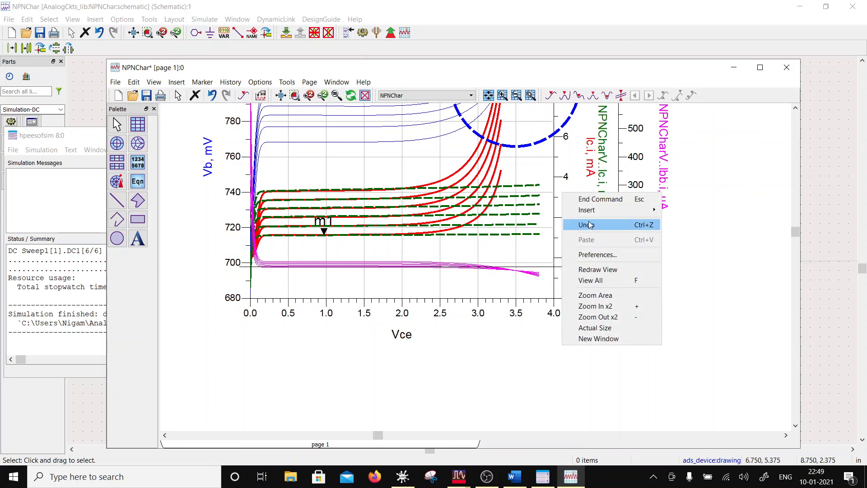
{"action": "left_click", "coordinate": [601, 254]}
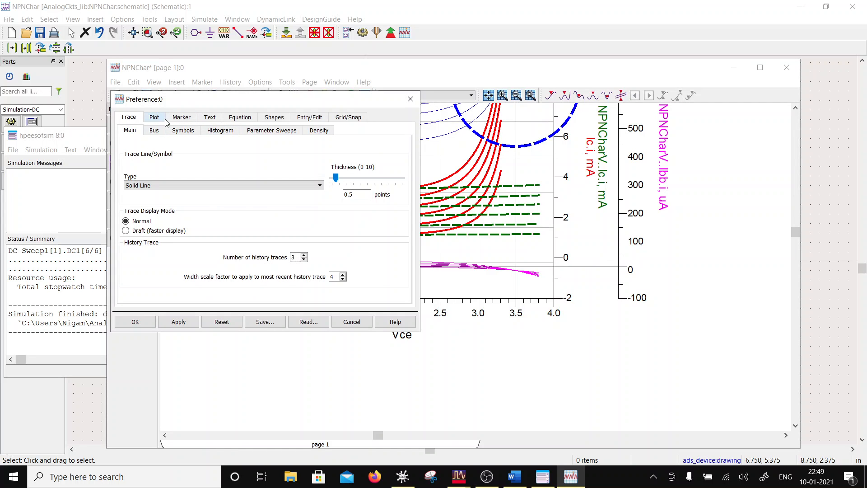
{"action": "left_click", "coordinate": [357, 119]}
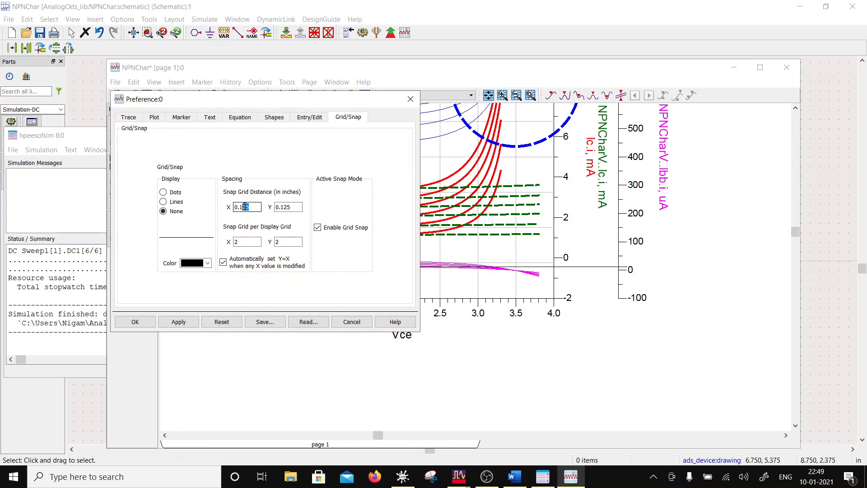
{"action": "left_click_drag", "start_coordinate": [244, 206], "coordinate": [241, 207]}
{"action": "type", "text": "06"}
{"action": "left_click", "coordinate": [179, 322]}
{"action": "type", "text": "1"}
{"action": "left_click", "coordinate": [133, 321]}
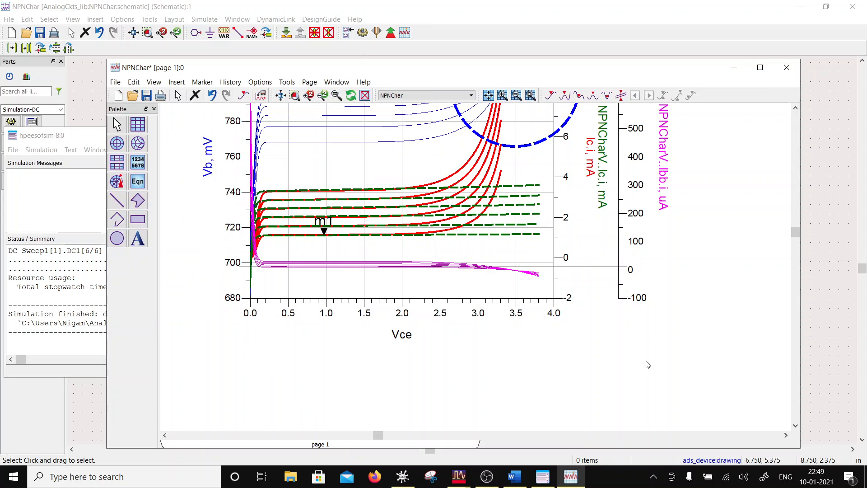
{"action": "left_click", "coordinate": [559, 269]}
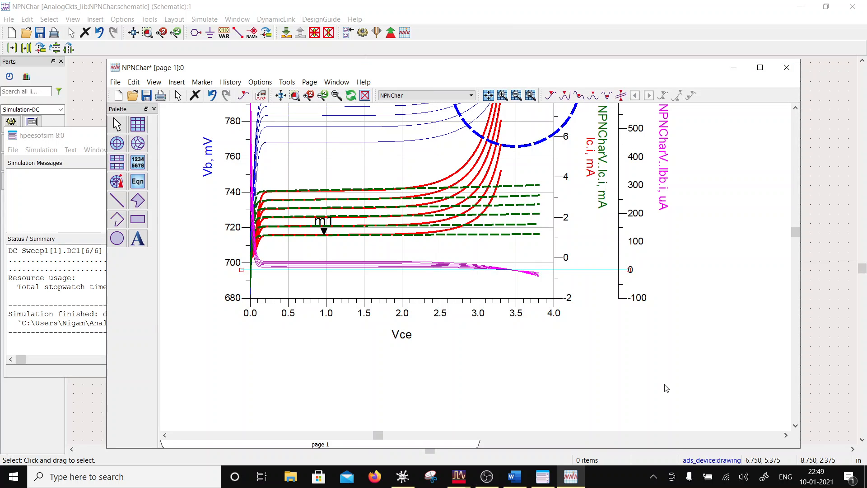
{"action": "left_click", "coordinate": [598, 282]}
Format the horizontal zero line as a black dashed line 2.5 points thick and clear its selection
{"action": "double_click", "coordinate": [596, 271]}
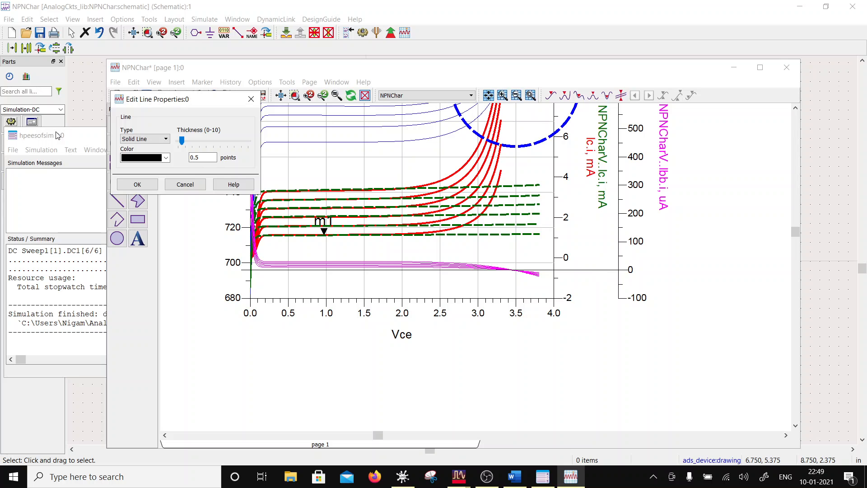
{"action": "left_click", "coordinate": [197, 142]}
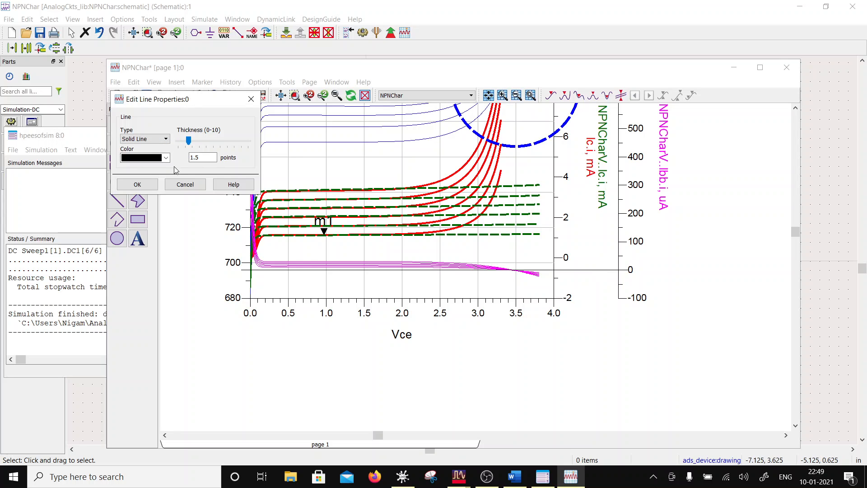
{"action": "left_click", "coordinate": [165, 157]}
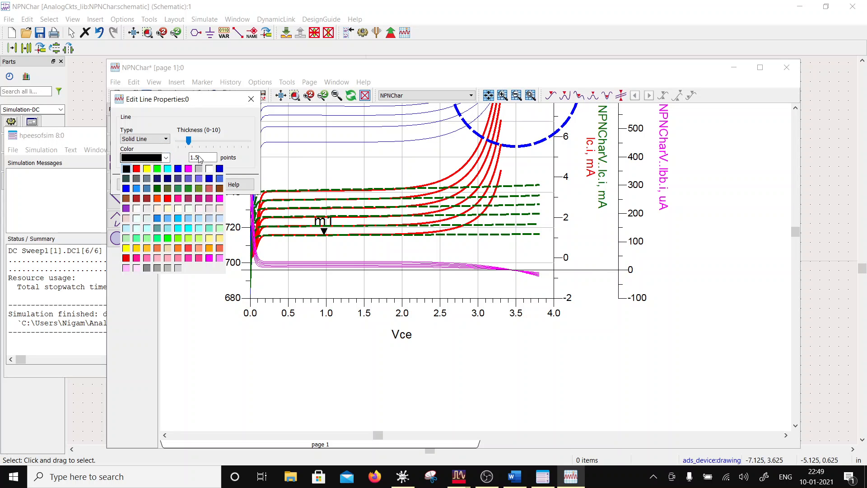
{"action": "left_click", "coordinate": [201, 141]}
{"action": "left_click", "coordinate": [163, 157]}
{"action": "left_click", "coordinate": [160, 138]}
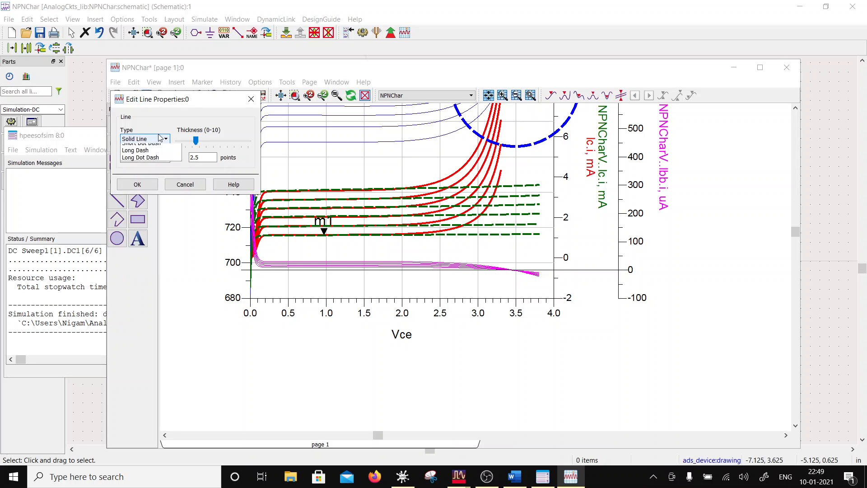
{"action": "left_click", "coordinate": [146, 174]}
{"action": "left_click", "coordinate": [137, 184]}
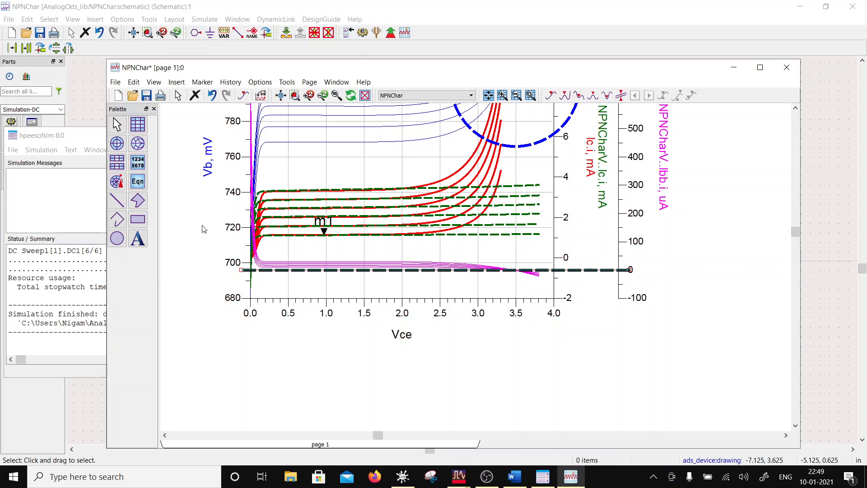
{"action": "left_click", "coordinate": [389, 379]}
Set the line thickness of the magenta NPNCharV..Ibb.i trace to 1.0 points
{"action": "scroll", "coordinate": [484, 247], "scroll_direction": "down", "scroll_amount": 2}
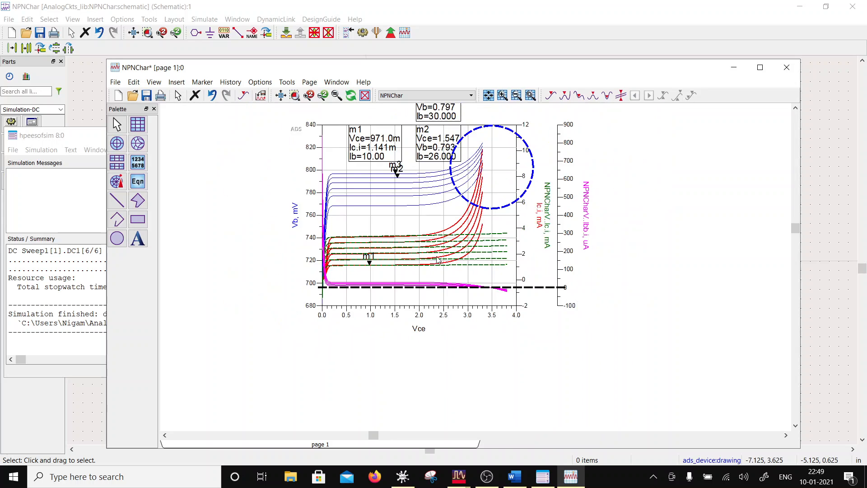
{"action": "scroll", "coordinate": [438, 257], "scroll_direction": "up", "scroll_amount": 2}
{"action": "double_click", "coordinate": [512, 325]}
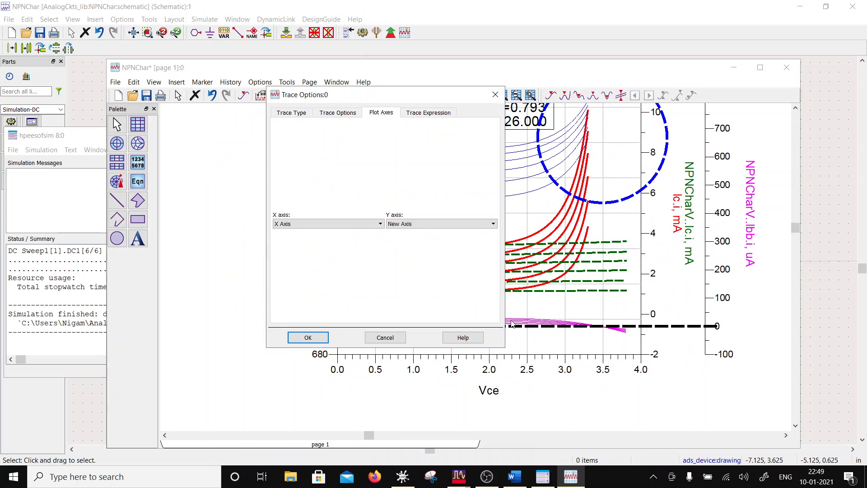
{"action": "left_click", "coordinate": [340, 115]}
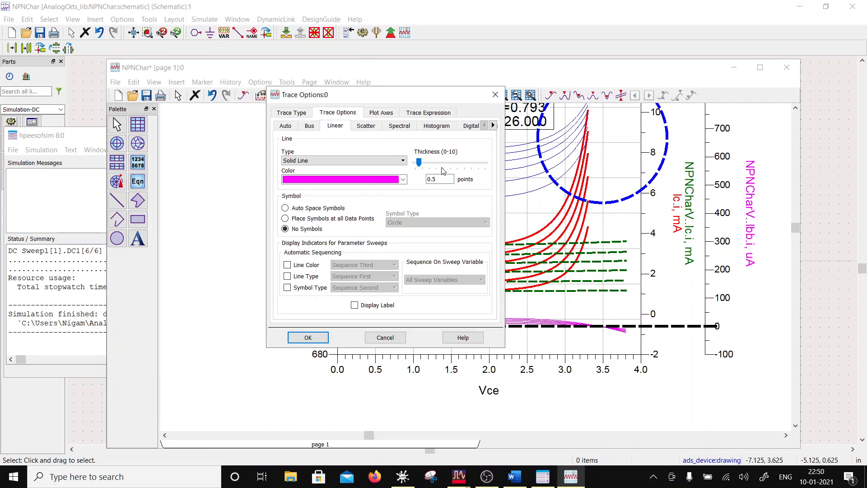
{"action": "left_click", "coordinate": [425, 165]}
{"action": "left_click_drag", "start_coordinate": [426, 163], "coordinate": [424, 167]}
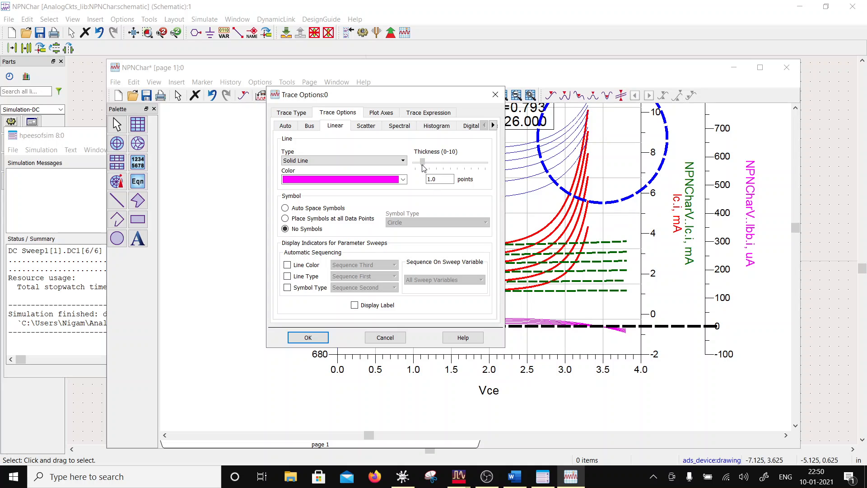
{"action": "left_click", "coordinate": [308, 337]}
Examine where the Ibb.i traces cross the dashed zero line, check the schematic, and return to the plot
{"action": "scroll", "coordinate": [500, 284], "scroll_direction": "up", "scroll_amount": 2}
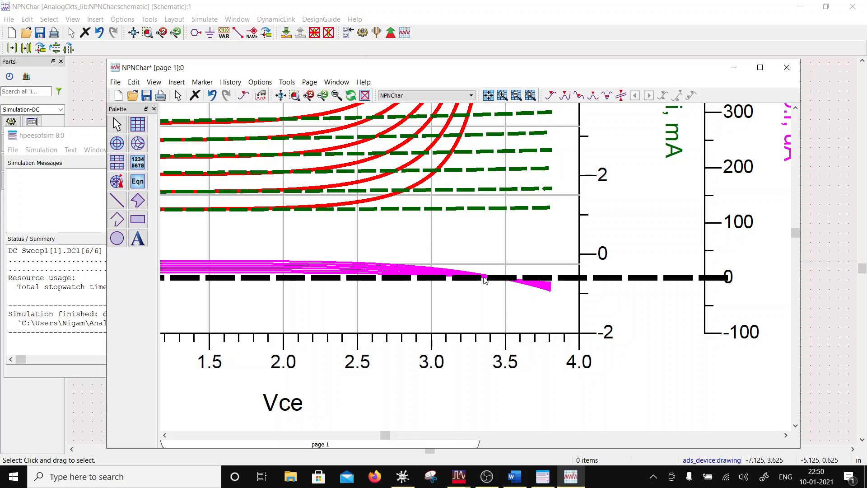
{"action": "mouse_move", "coordinate": [485, 279]}
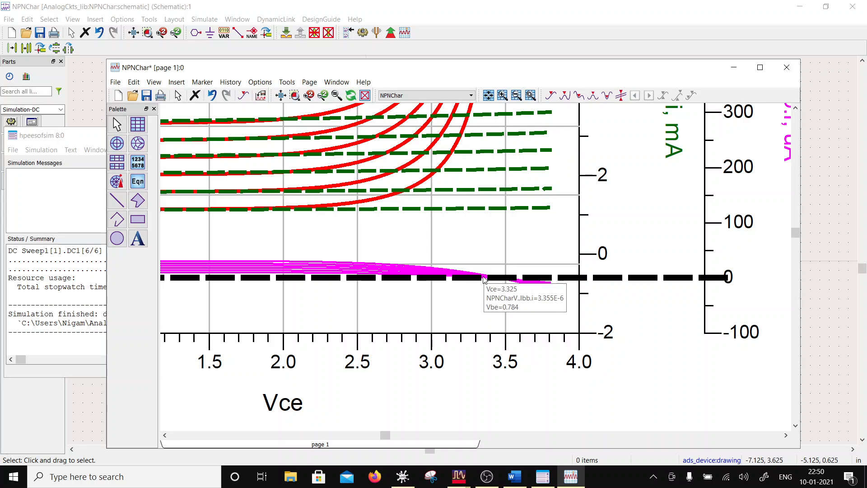
{"action": "scroll", "coordinate": [485, 280], "scroll_direction": "down", "scroll_amount": 2}
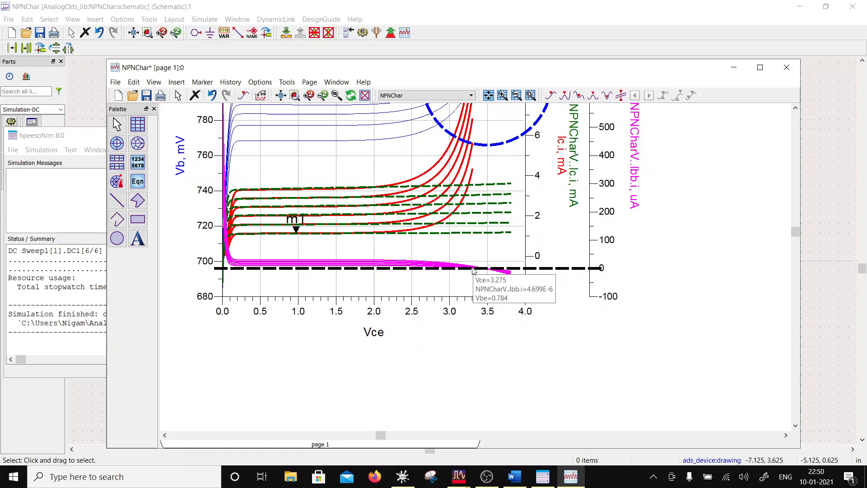
{"action": "left_click", "coordinate": [285, 10]}
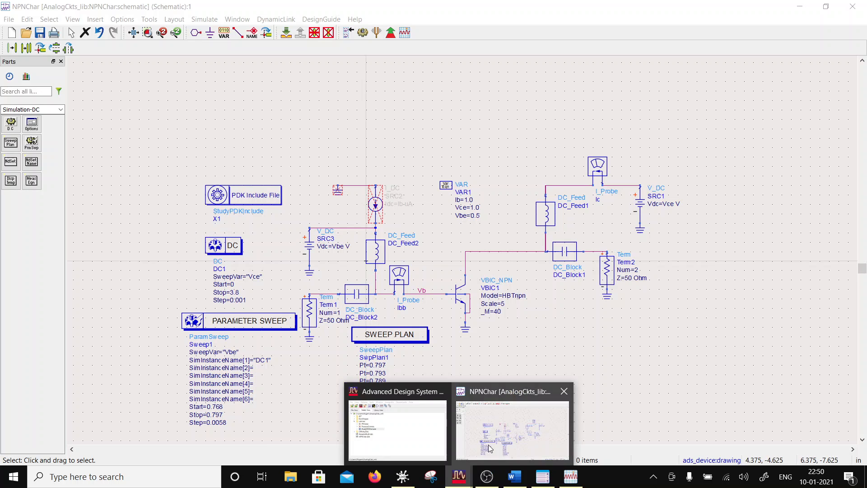
{"action": "left_click", "coordinate": [565, 477]}
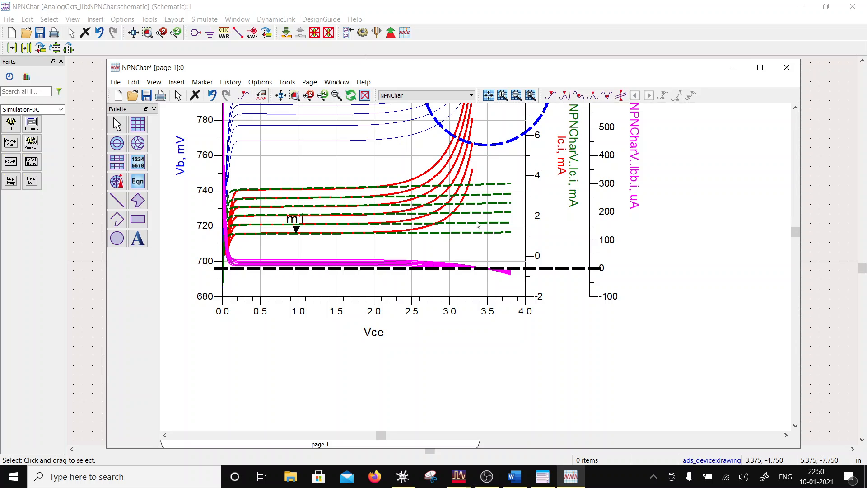
Autoscale the plot and magnify its axes around the uppermost Ic.i and NPNCharV..Ic.i traces in their flat region
{"action": "scroll", "coordinate": [469, 233], "scroll_direction": "down", "scroll_amount": 3}
{"action": "scroll", "coordinate": [460, 267], "scroll_direction": "up", "scroll_amount": 2}
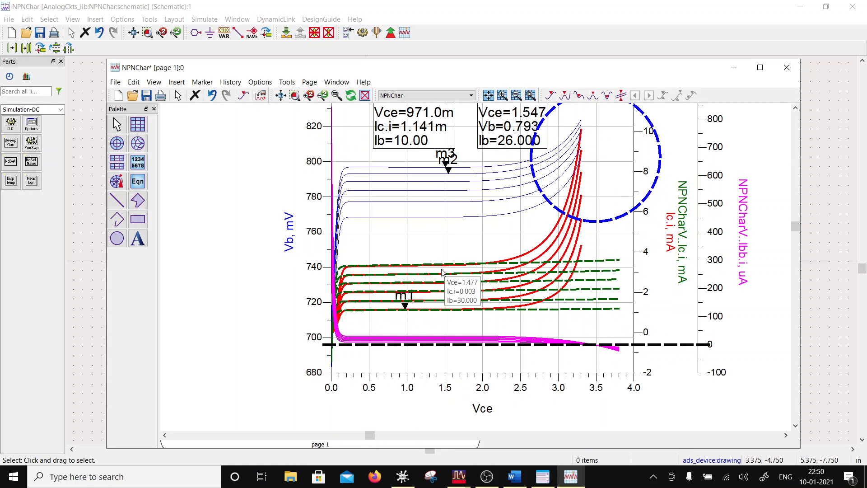
{"action": "scroll", "coordinate": [442, 270], "scroll_direction": "up", "scroll_amount": 1}
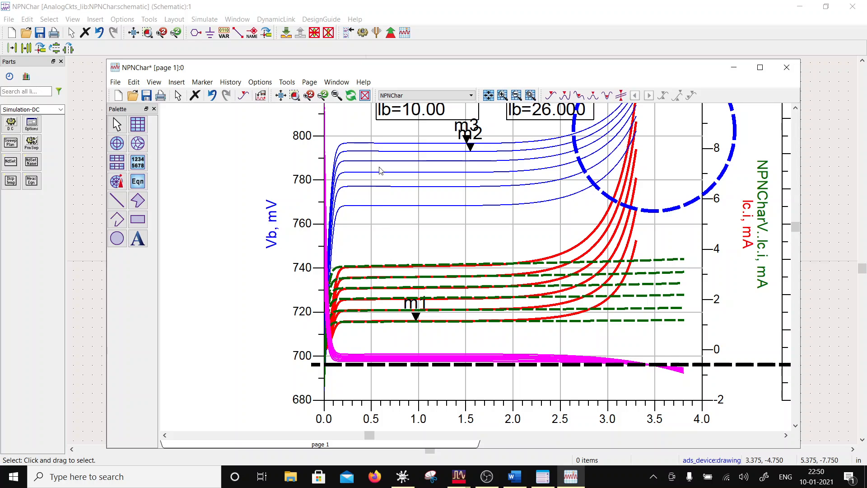
{"action": "left_click", "coordinate": [491, 97]}
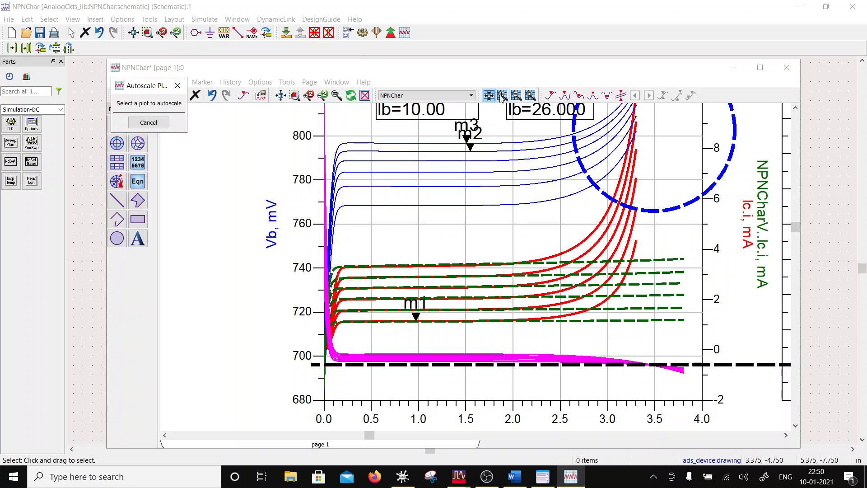
{"action": "left_click", "coordinate": [506, 180]}
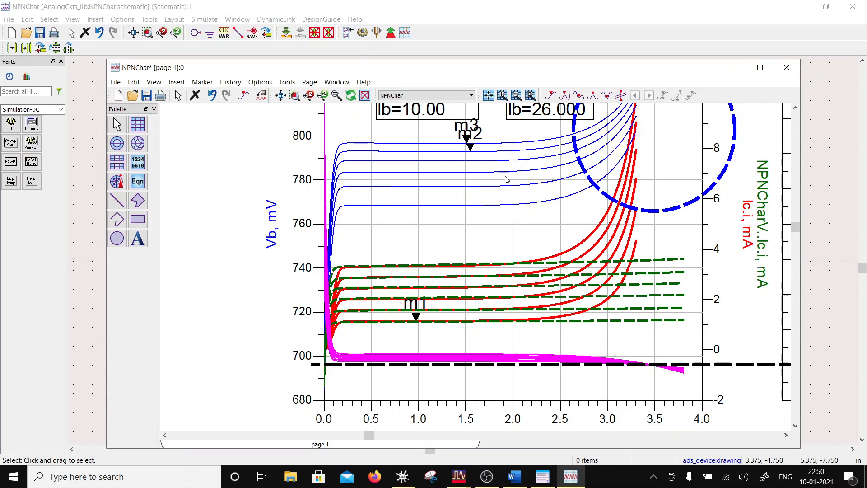
{"action": "left_click", "coordinate": [433, 251]}
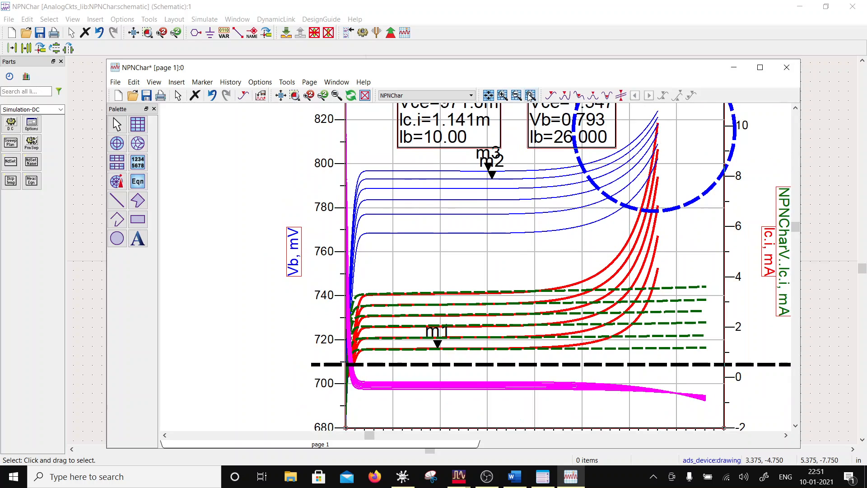
{"action": "left_click", "coordinate": [531, 96]}
{"action": "left_click_drag", "start_coordinate": [462, 277], "coordinate": [494, 301]}
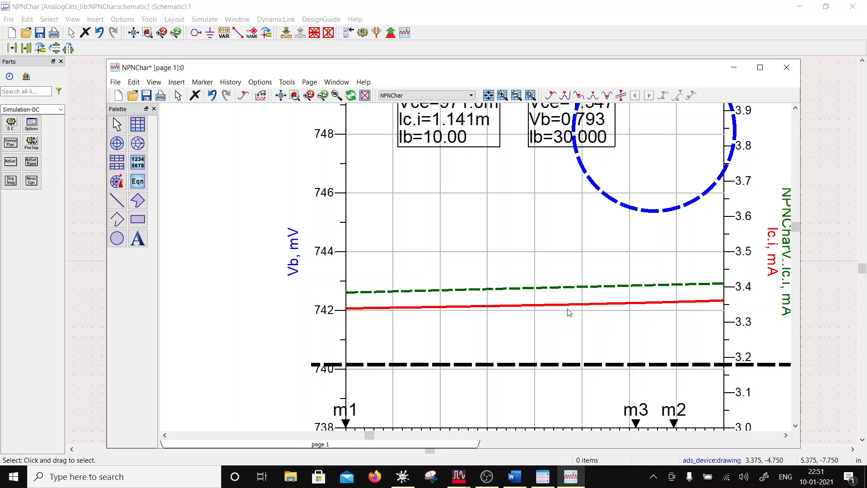
Widen the plot's axis ranges twice to compare several pairs of Ic.i and NPNCharV..Ic.i traces in the flat region
{"action": "mouse_move", "coordinate": [555, 288]}
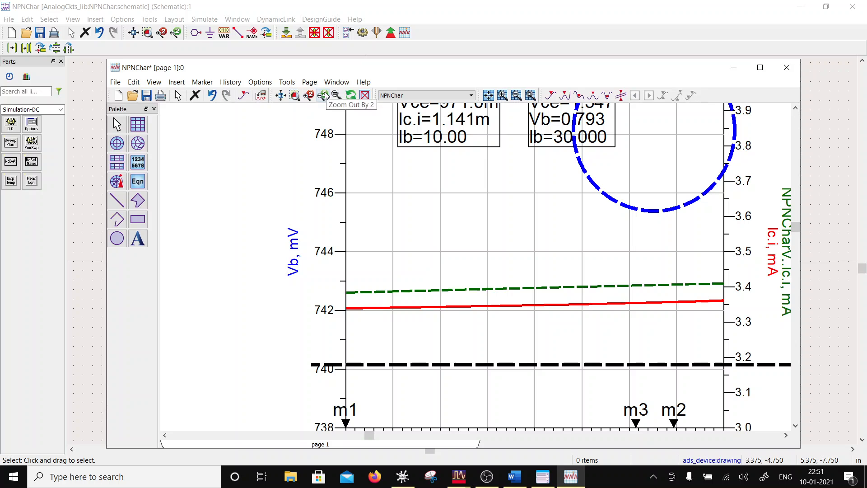
{"action": "left_click", "coordinate": [517, 95]}
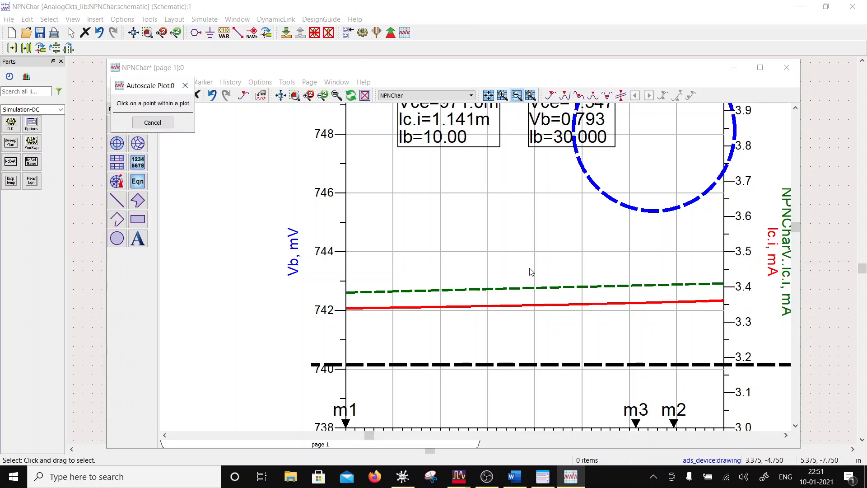
{"action": "left_click", "coordinate": [524, 291]}
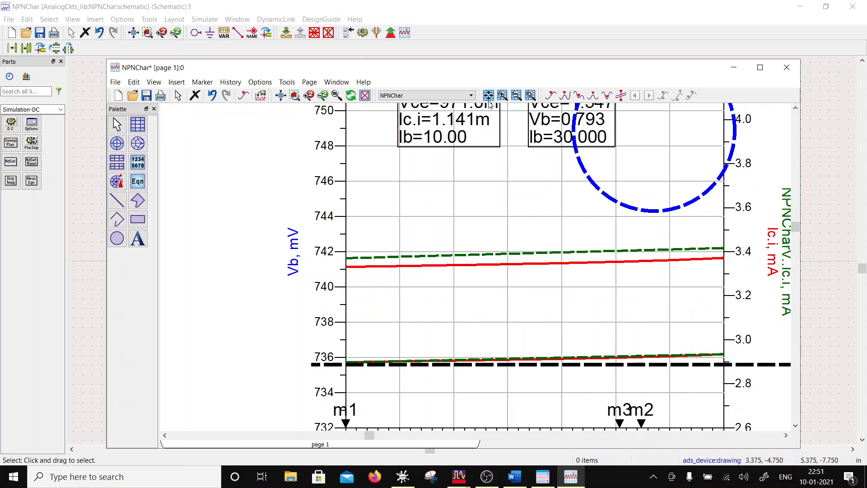
{"action": "left_click", "coordinate": [516, 95]}
{"action": "left_click", "coordinate": [537, 309]}
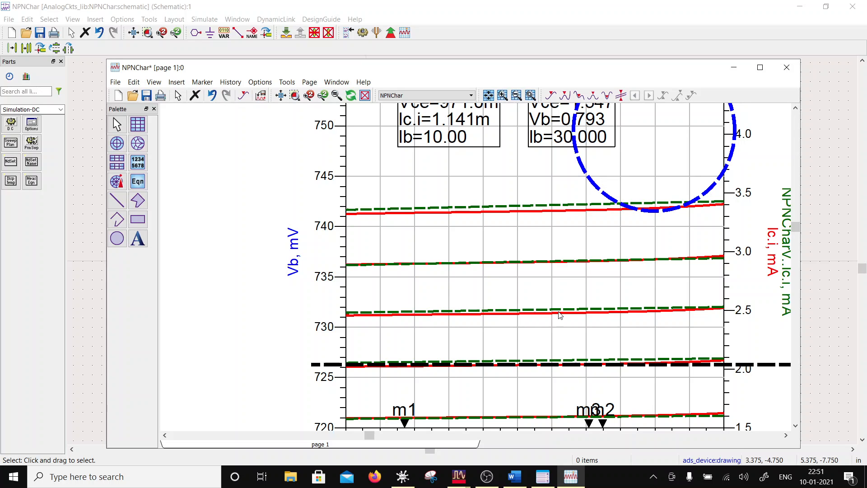
{"action": "scroll", "coordinate": [559, 327], "scroll_direction": "down", "scroll_amount": 1}
{"action": "scroll", "coordinate": [491, 321], "scroll_direction": "up", "scroll_amount": 1}
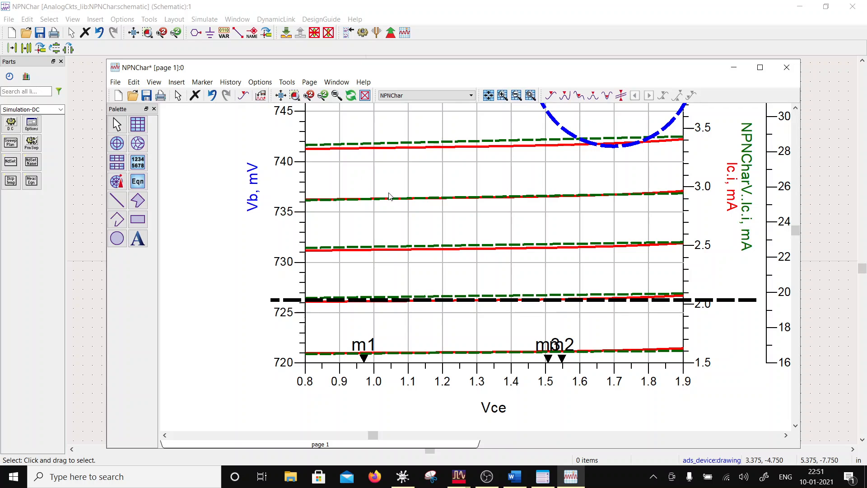
Switch to the BJT notes in Scrble Ink and sketch an NPN transistor in the blank area below the BVCEO formula
{"action": "left_click", "coordinate": [355, 11]}
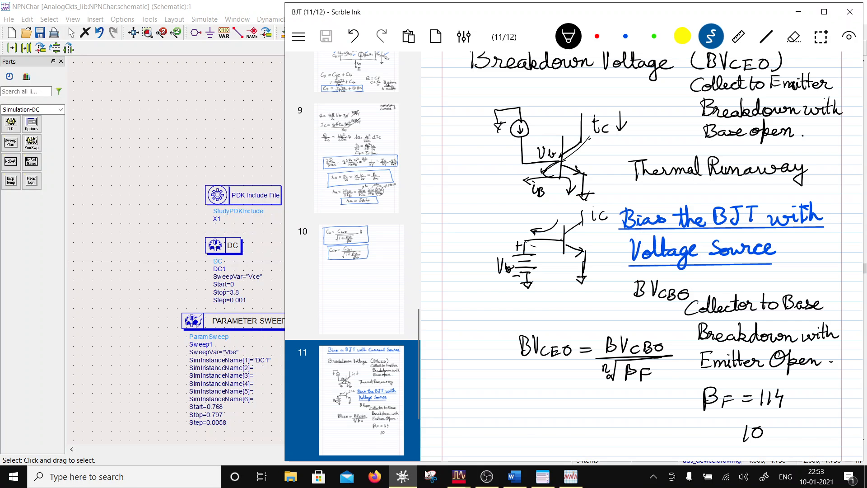
{"action": "left_click", "coordinate": [403, 477]}
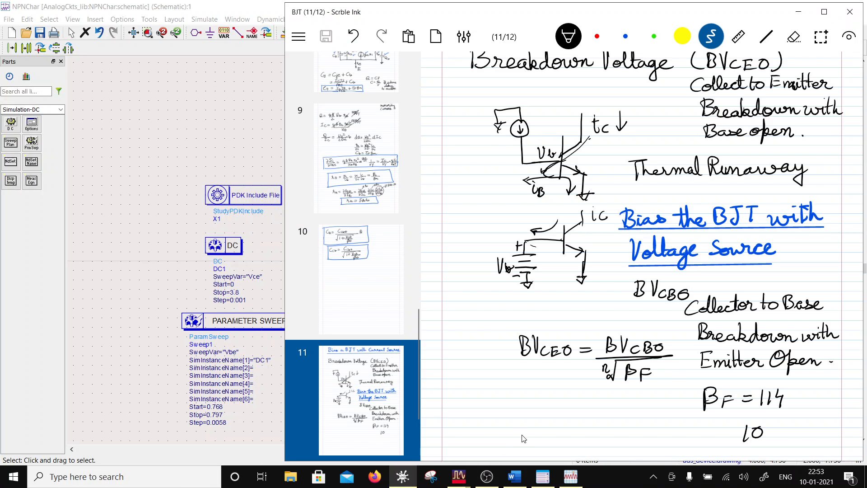
{"action": "scroll", "coordinate": [524, 439], "scroll_direction": "down", "scroll_amount": 5}
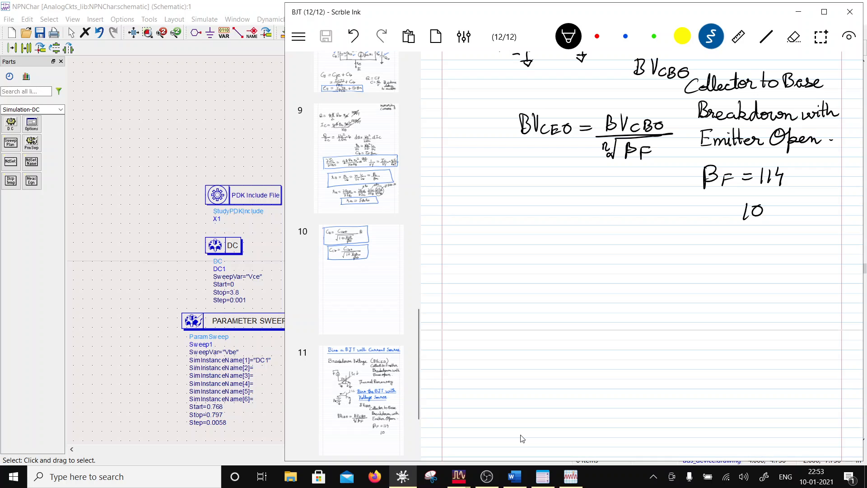
{"action": "mouse_move", "coordinate": [583, 200]}
{"action": "left_mouse_down"}
{"action": "mouse_move", "coordinate": [587, 228]}
{"action": "mouse_move", "coordinate": [567, 245]}
{"action": "left_mouse_up"}
{"action": "left_click_drag", "start_coordinate": [568, 227], "coordinate": [569, 266]}
{"action": "mouse_move", "coordinate": [568, 252]}
{"action": "left_mouse_down"}
{"action": "mouse_move", "coordinate": [587, 261]}
{"action": "mouse_move", "coordinate": [585, 283]}
{"action": "left_mouse_up"}
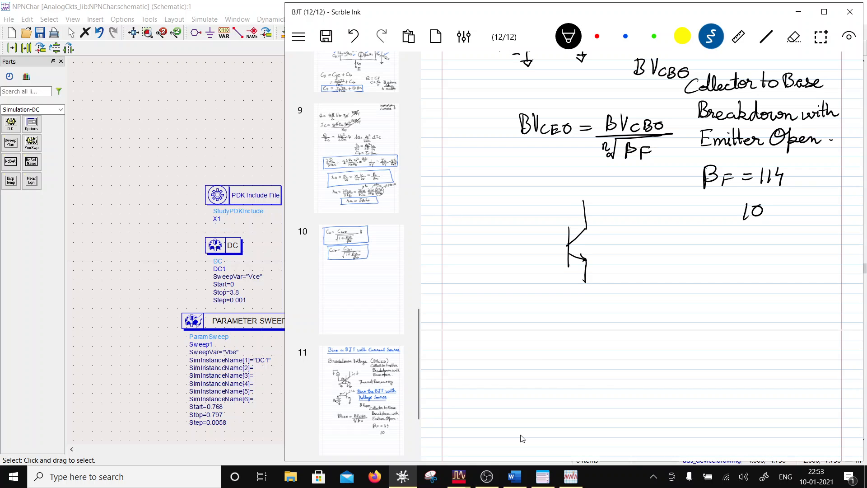
Draw a bias network at the transistor's base: a second, grounded NPN transistor with resistor R linking its base to the shared base line
{"action": "left_click_drag", "start_coordinate": [509, 250], "coordinate": [568, 246]}
{"action": "mouse_move", "coordinate": [535, 252]}
{"action": "left_mouse_down"}
{"action": "mouse_move", "coordinate": [534, 268]}
{"action": "mouse_move", "coordinate": [518, 278]}
{"action": "mouse_move", "coordinate": [520, 289]}
{"action": "mouse_move", "coordinate": [534, 287]}
{"action": "left_mouse_up"}
{"action": "left_click_drag", "start_coordinate": [534, 284], "coordinate": [534, 303]}
{"action": "mouse_move", "coordinate": [498, 254]}
{"action": "left_mouse_down"}
{"action": "mouse_move", "coordinate": [512, 252]}
{"action": "mouse_move", "coordinate": [497, 252]}
{"action": "mouse_move", "coordinate": [508, 281]}
{"action": "mouse_move", "coordinate": [520, 282]}
{"action": "mouse_move", "coordinate": [493, 279]}
{"action": "left_mouse_up"}
{"action": "left_click_drag", "start_coordinate": [494, 265], "coordinate": [541, 299]}
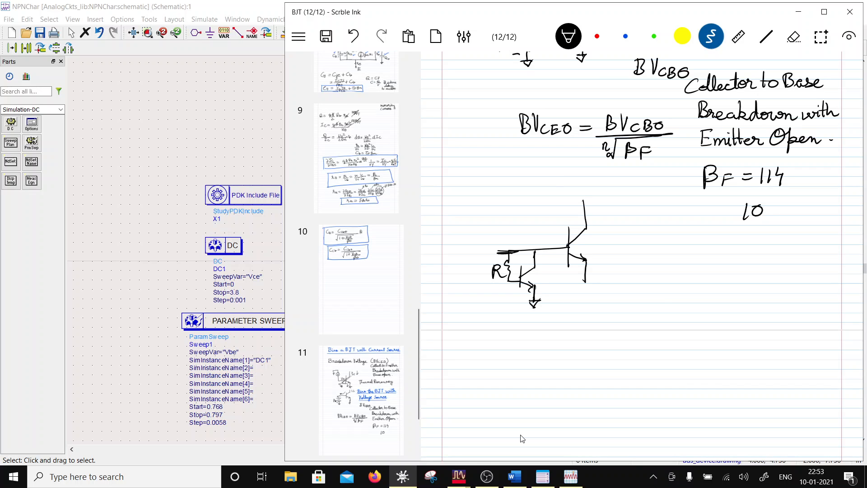
Add arrows for the reverse base current flowing into the bias network and circle the network
{"action": "left_click_drag", "start_coordinate": [560, 231], "coordinate": [540, 243]}
{"action": "left_click_drag", "start_coordinate": [516, 255], "coordinate": [516, 276]}
{"action": "left_click_drag", "start_coordinate": [514, 271], "coordinate": [520, 271]}
{"action": "mouse_move", "coordinate": [496, 309]}
{"action": "left_mouse_down"}
{"action": "mouse_move", "coordinate": [547, 258]}
{"action": "mouse_move", "coordinate": [502, 300]}
{"action": "left_mouse_up"}
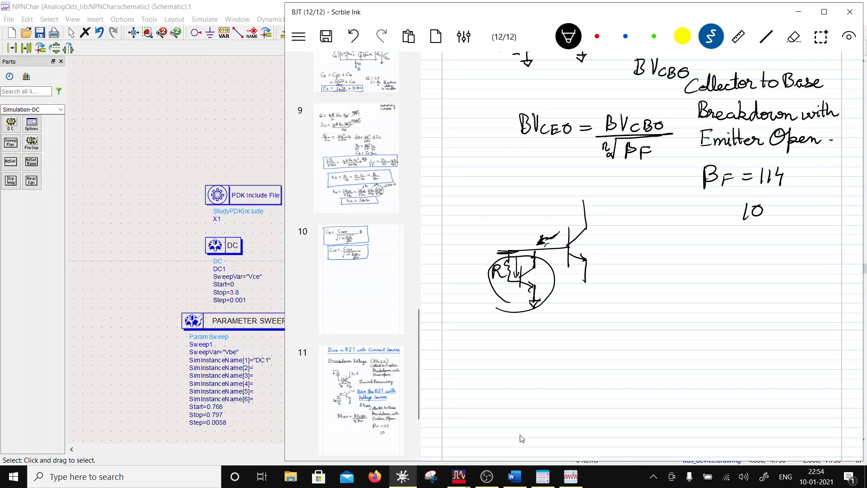
{"action": "mouse_move", "coordinate": [544, 247]}
{"action": "left_mouse_down"}
{"action": "mouse_move", "coordinate": [544, 281]}
{"action": "mouse_move", "coordinate": [550, 267]}
{"action": "left_mouse_up"}
Sketch a transistor output curve with its first breakdown point circled and a dashed extension to a higher breakdown, adding current arrows beside the emitter
{"action": "mouse_move", "coordinate": [633, 285]}
{"action": "left_mouse_down"}
{"action": "mouse_move", "coordinate": [652, 252]}
{"action": "mouse_move", "coordinate": [730, 236]}
{"action": "mouse_move", "coordinate": [736, 208]}
{"action": "mouse_move", "coordinate": [721, 231]}
{"action": "mouse_move", "coordinate": [734, 234]}
{"action": "left_mouse_up"}
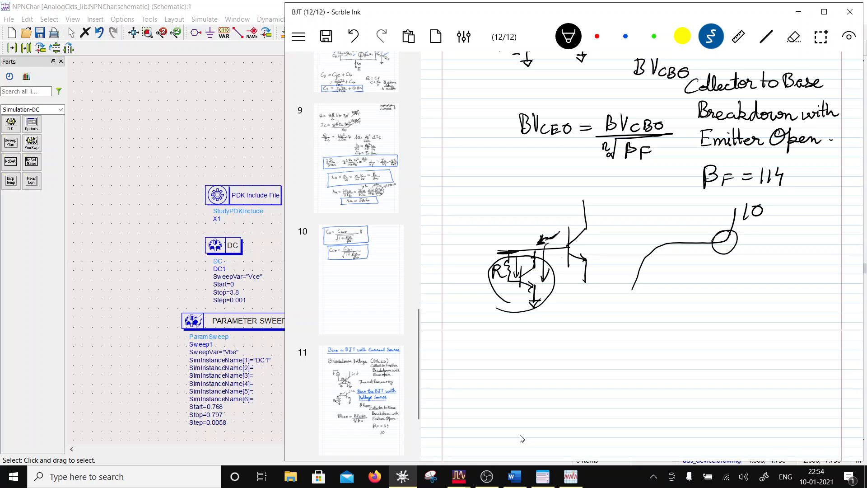
{"action": "left_click_drag", "start_coordinate": [558, 254], "coordinate": [581, 274]}
{"action": "mouse_move", "coordinate": [539, 282]}
{"action": "left_mouse_down"}
{"action": "mouse_move", "coordinate": [539, 293]}
{"action": "mouse_move", "coordinate": [572, 269]}
{"action": "left_mouse_up"}
{"action": "left_click_drag", "start_coordinate": [670, 244], "coordinate": [711, 242]}
{"action": "left_click_drag", "start_coordinate": [725, 242], "coordinate": [754, 241]}
{"action": "left_click_drag", "start_coordinate": [759, 241], "coordinate": [767, 241]}
{"action": "mouse_move", "coordinate": [778, 239]}
{"action": "left_mouse_down"}
{"action": "mouse_move", "coordinate": [791, 238]}
{"action": "mouse_move", "coordinate": [827, 193]}
{"action": "mouse_move", "coordinate": [820, 214]}
{"action": "left_mouse_up"}
Draw vertical and horizontal axes with arrowheads around the sketched output curve
{"action": "left_click_drag", "start_coordinate": [633, 196], "coordinate": [632, 296]}
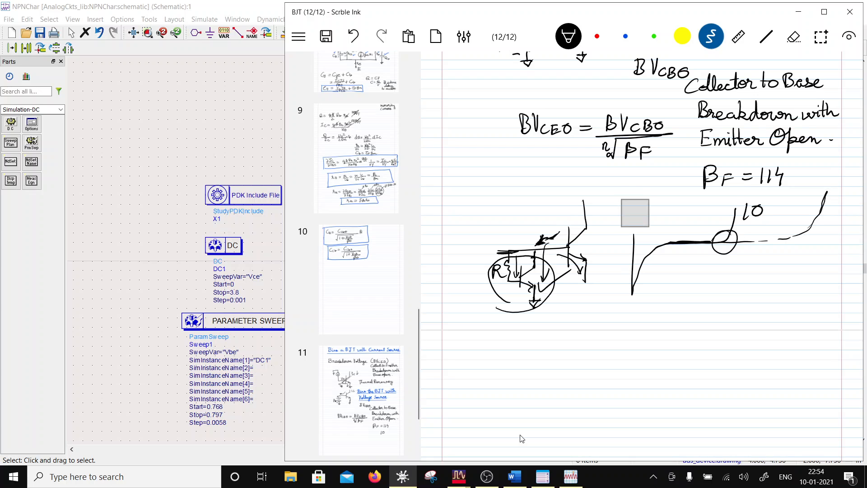
{"action": "mouse_move", "coordinate": [634, 195]}
{"action": "left_mouse_down"}
{"action": "mouse_move", "coordinate": [633, 233]}
{"action": "mouse_move", "coordinate": [626, 206]}
{"action": "mouse_move", "coordinate": [643, 210]}
{"action": "left_mouse_up"}
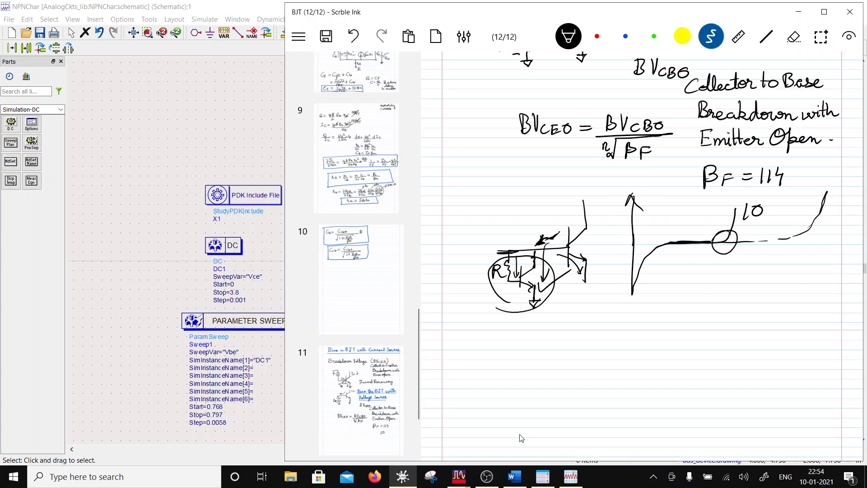
{"action": "mouse_move", "coordinate": [628, 294]}
{"action": "left_mouse_down"}
{"action": "mouse_move", "coordinate": [812, 279]}
{"action": "mouse_move", "coordinate": [799, 289]}
{"action": "left_mouse_up"}
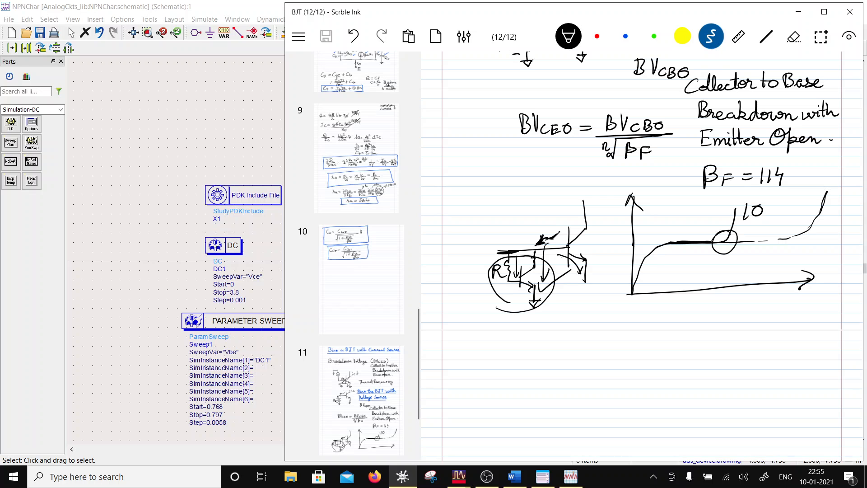
{"action": "left_click", "coordinate": [487, 476]}
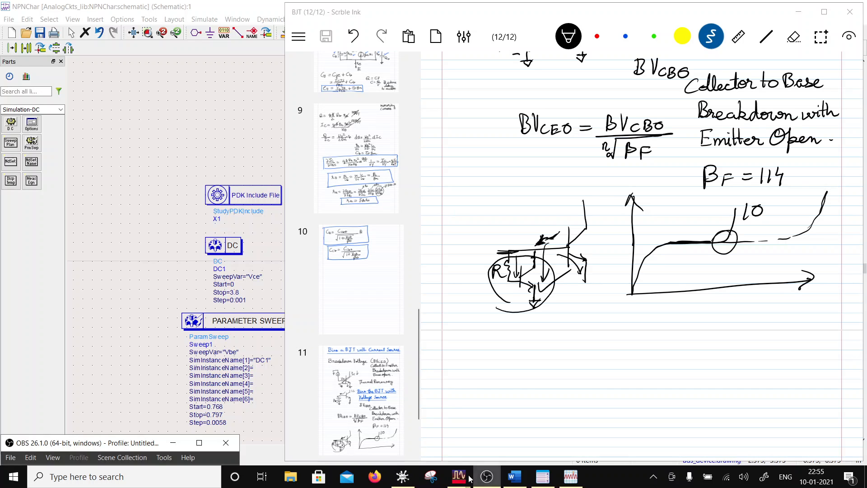